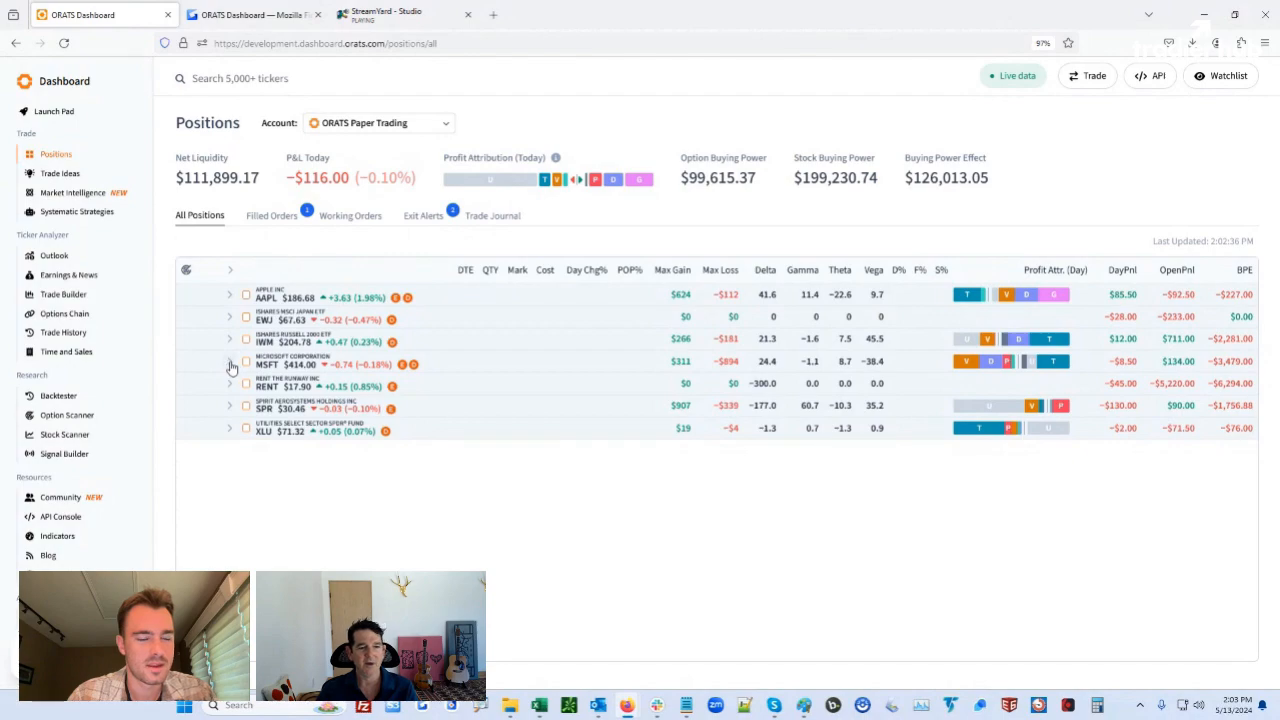
# Expand the Microsoft position into its option legs and view the Trade Journal, returning to all positions
pyautogui.click(229, 363)
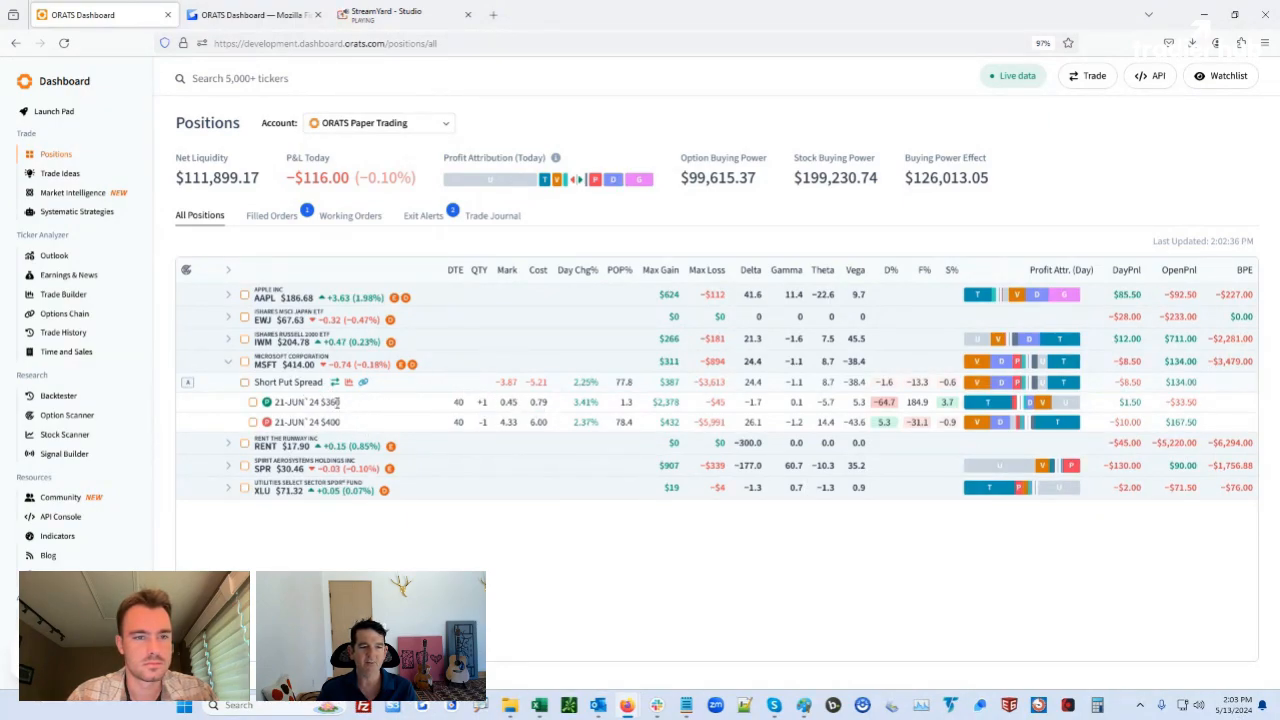
pyautogui.click(495, 216)
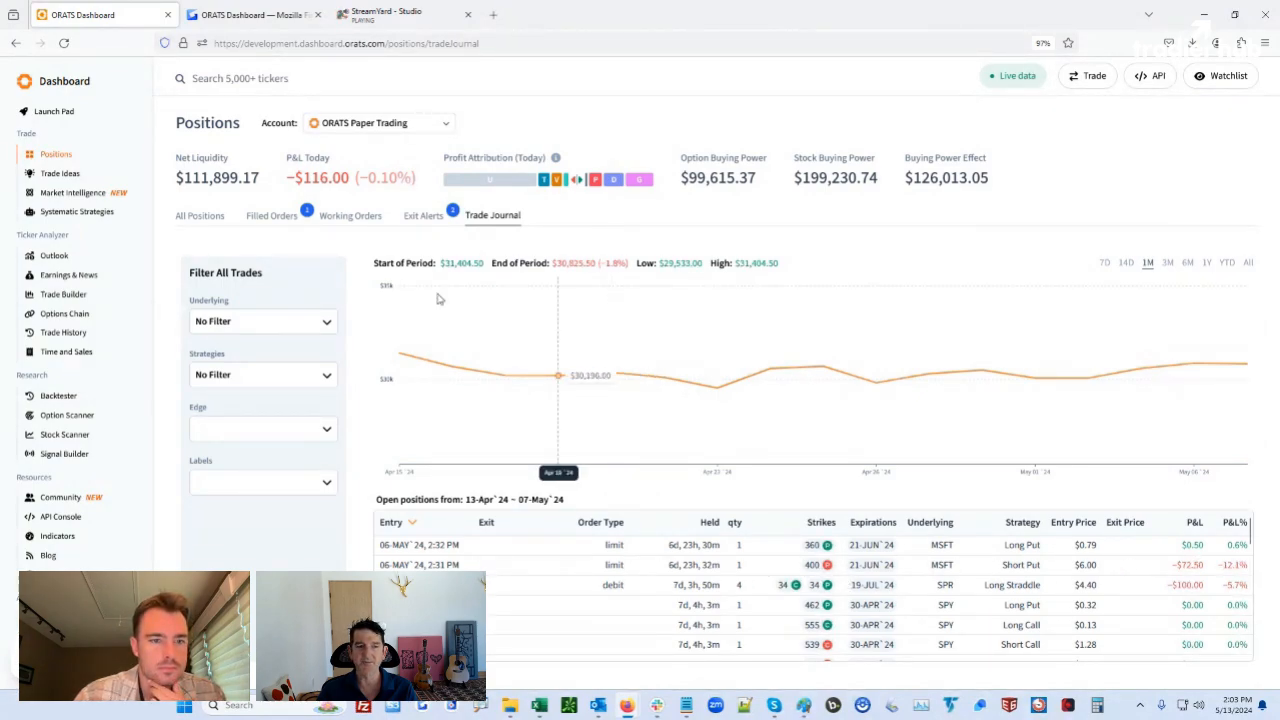
pyautogui.click(200, 216)
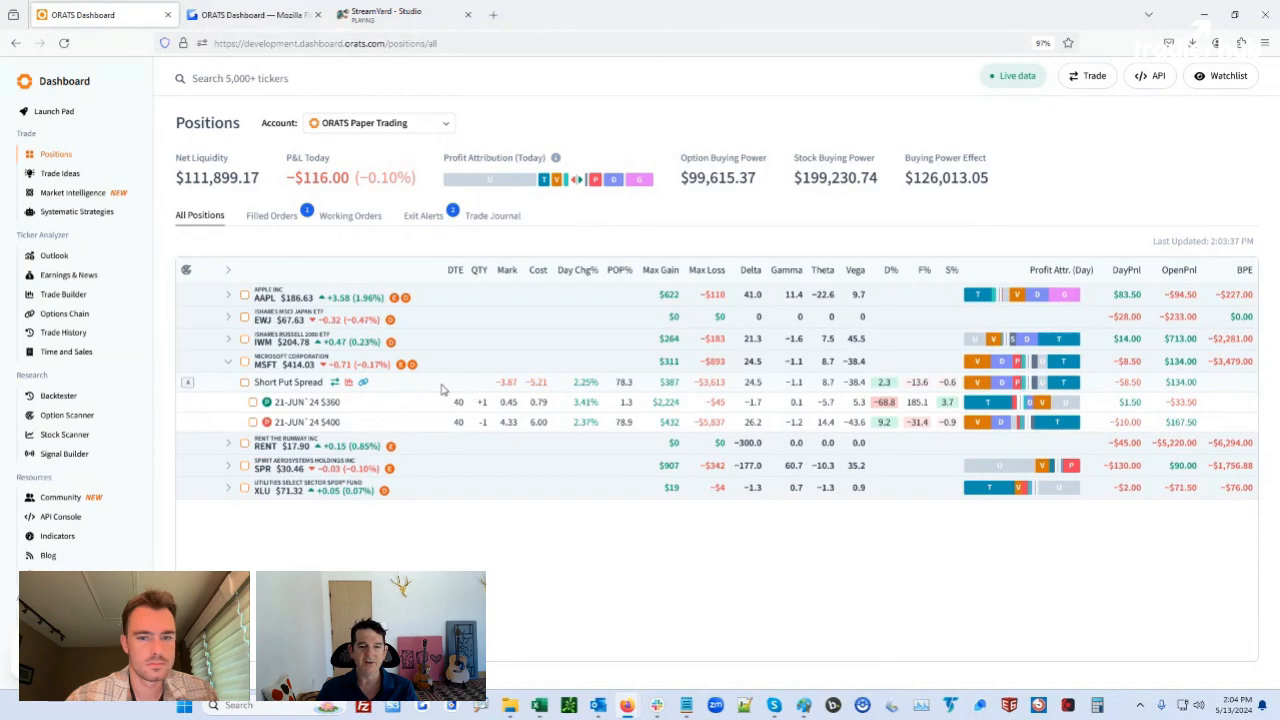
# Select the MSFT Short Put Spread and review its exit alerts and payoff analysis
pyautogui.click(245, 382)
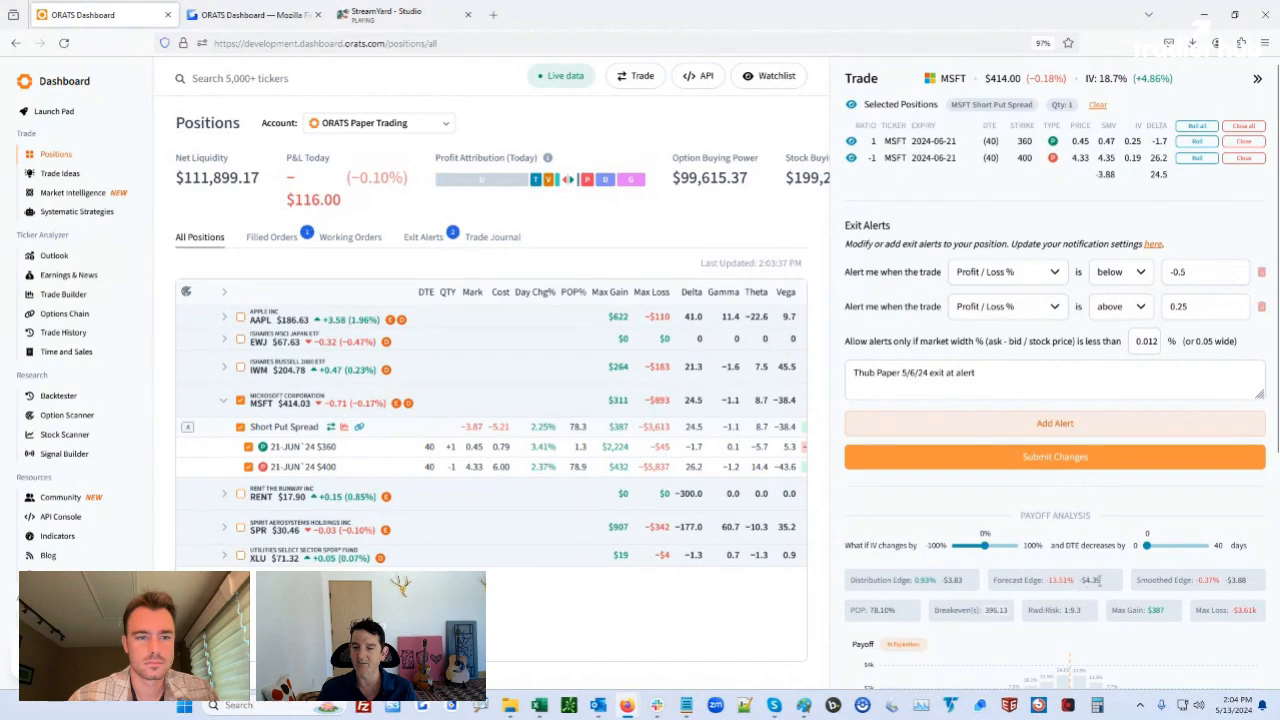
pyautogui.scroll(-1, 1103, 585)
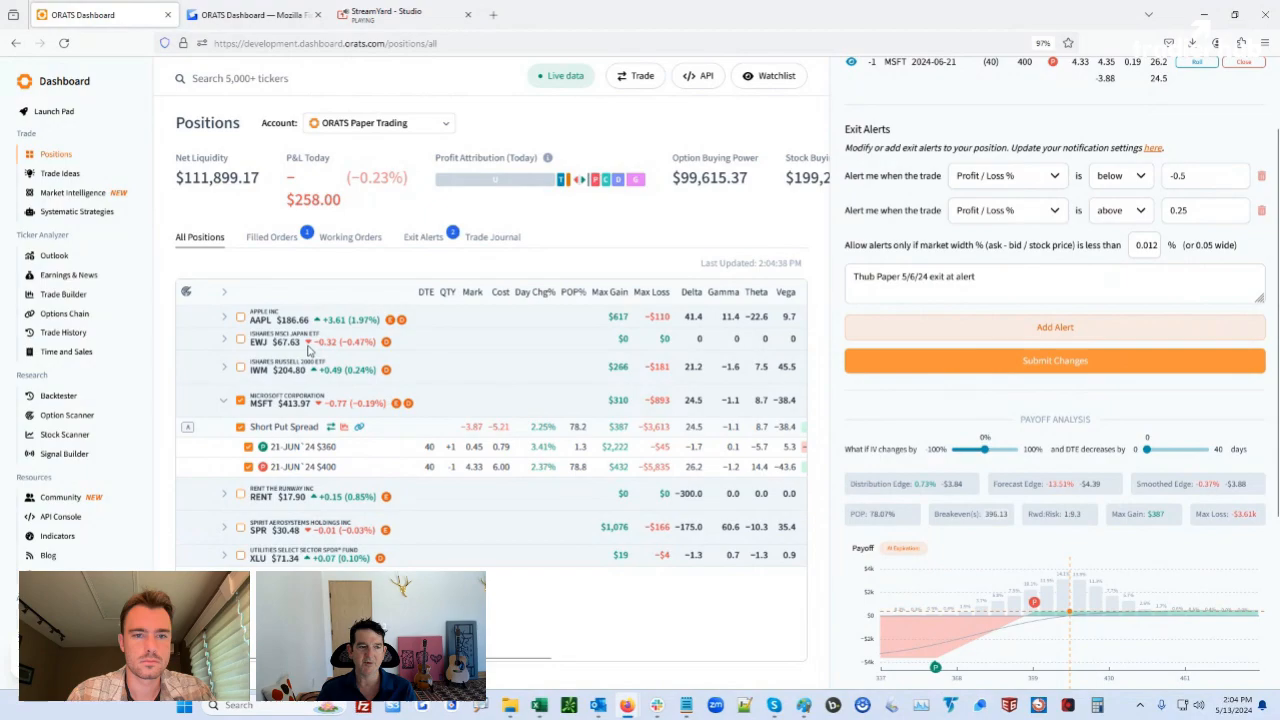
# Open the MSFT Options Chain and look over the June 21, 2024 strikes and the monthly implied volatility graph
pyautogui.click(60, 315)
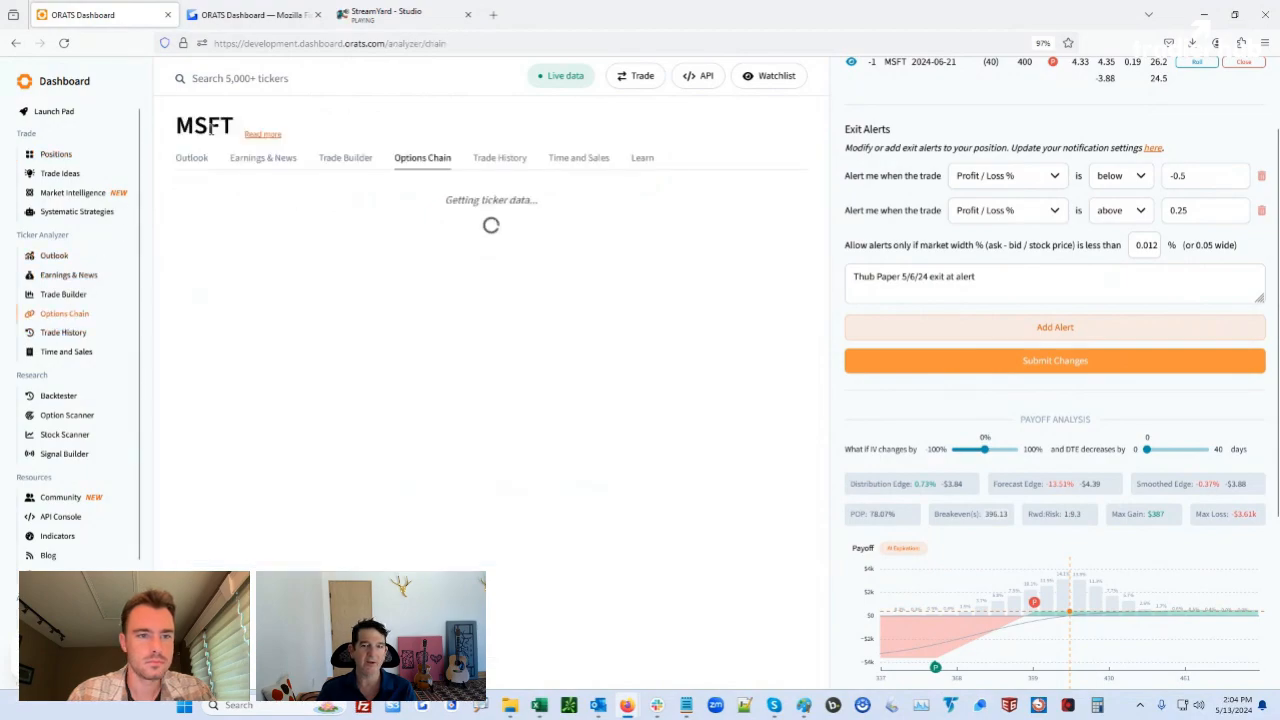
pyautogui.scroll(1, 1242, 89)
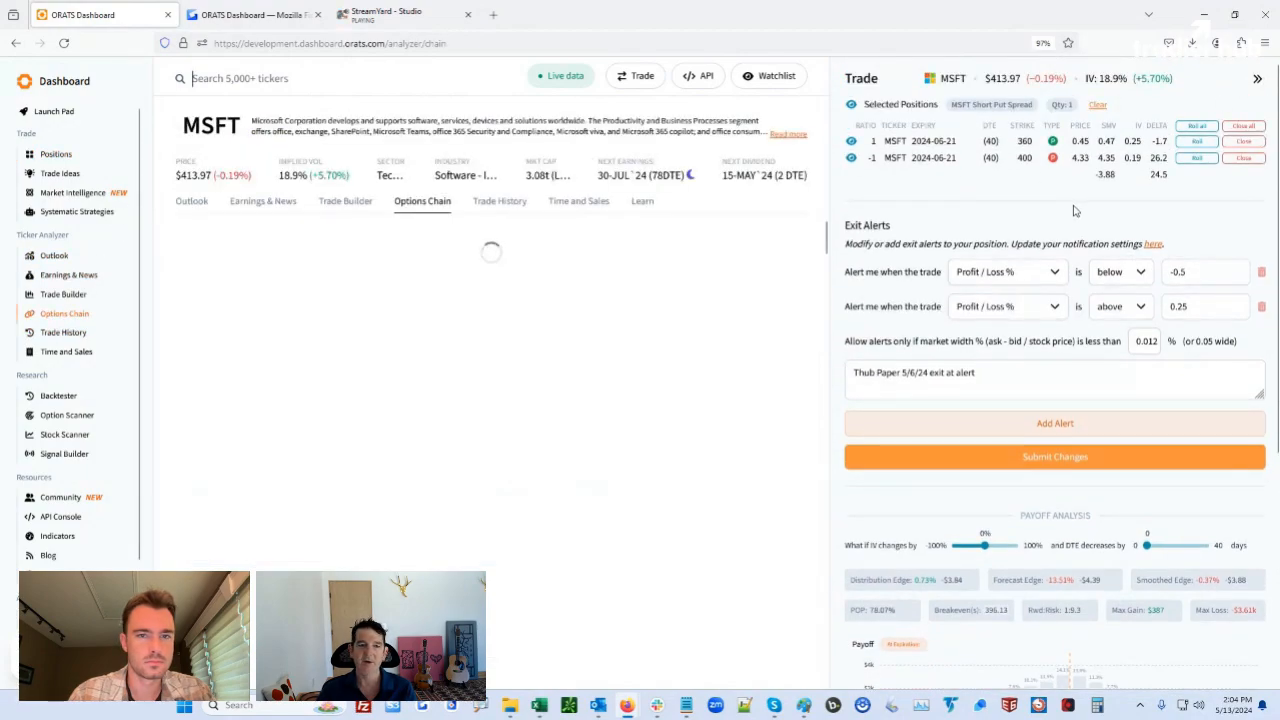
pyautogui.scroll(-2, 588, 388)
pyautogui.scroll(-3, 588, 388)
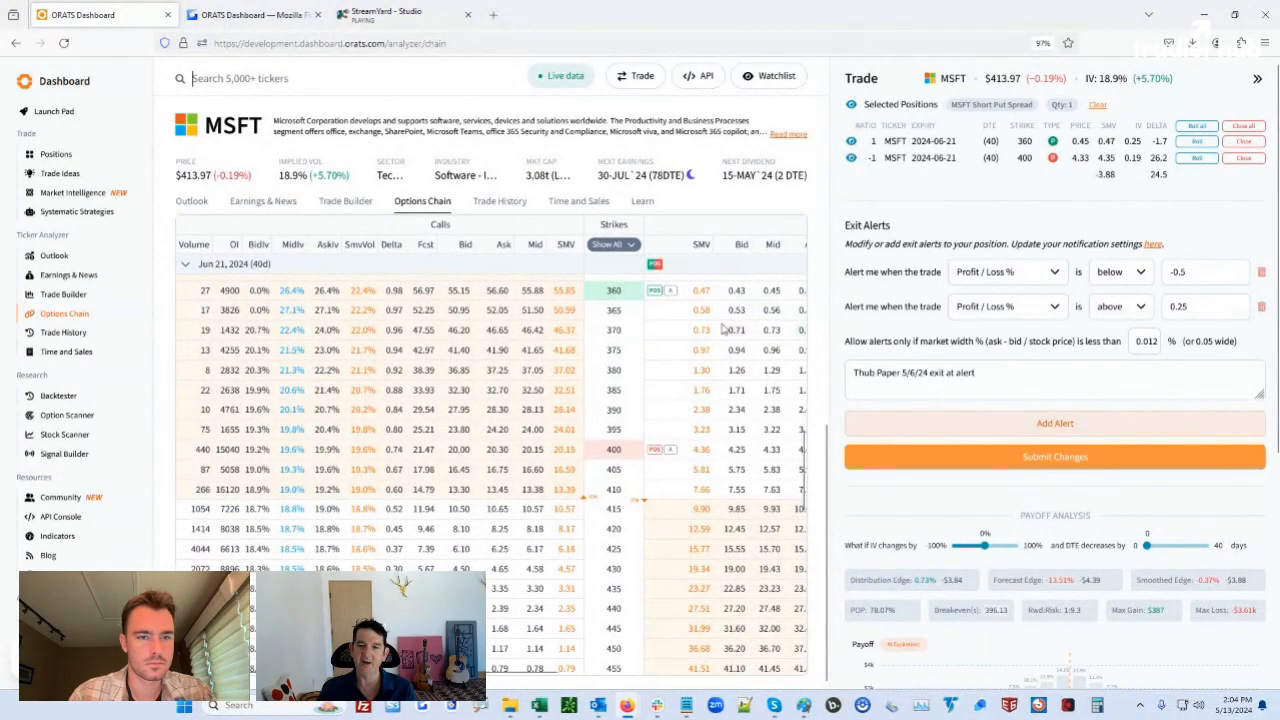
pyautogui.scroll(4, 828, 310)
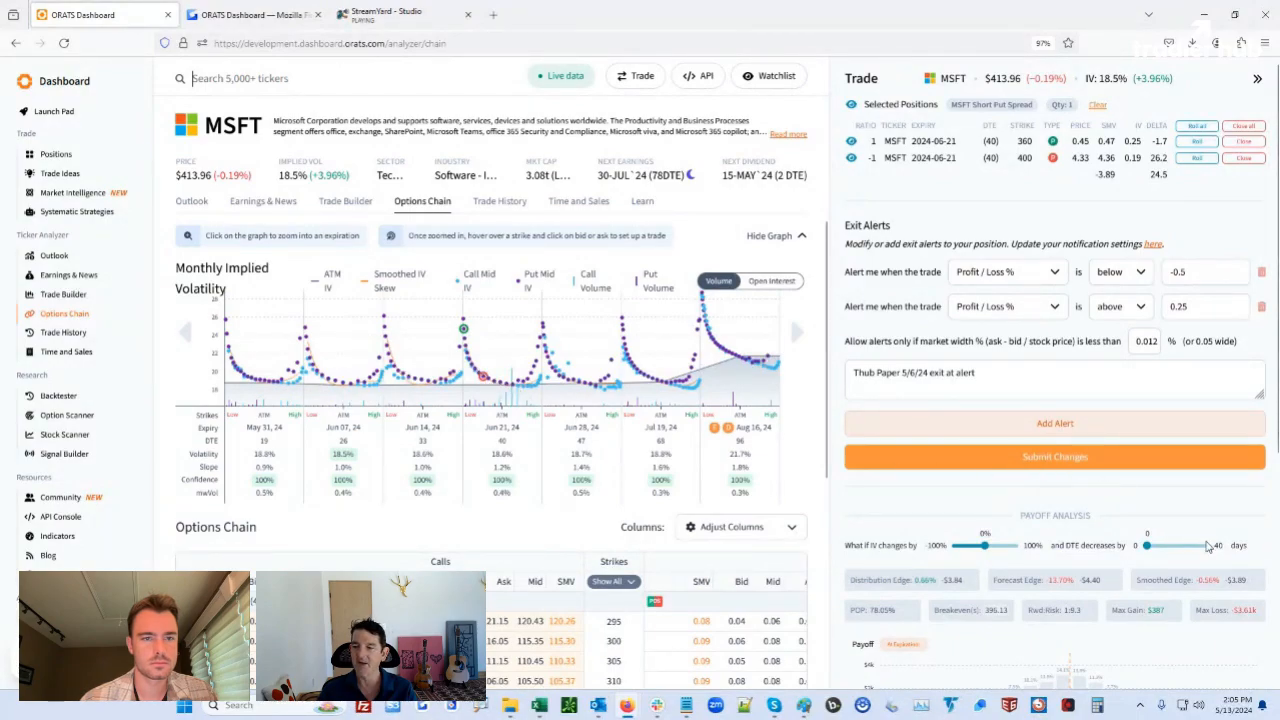
# Compare the spread's Smoothed Edge price with the put values at the 360 and 400 strikes in the chain
pyautogui.moveTo(1252, 580); pyautogui.dragTo(1218, 580)
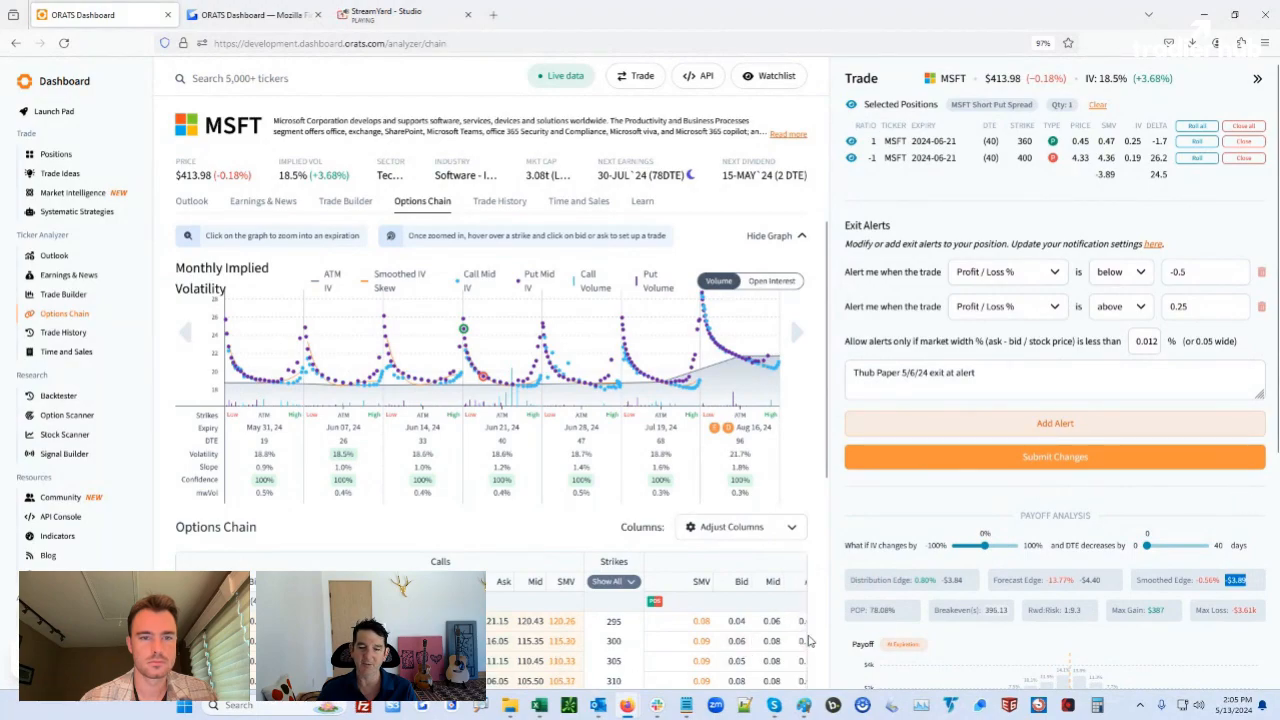
pyautogui.scroll(-7, 826, 648)
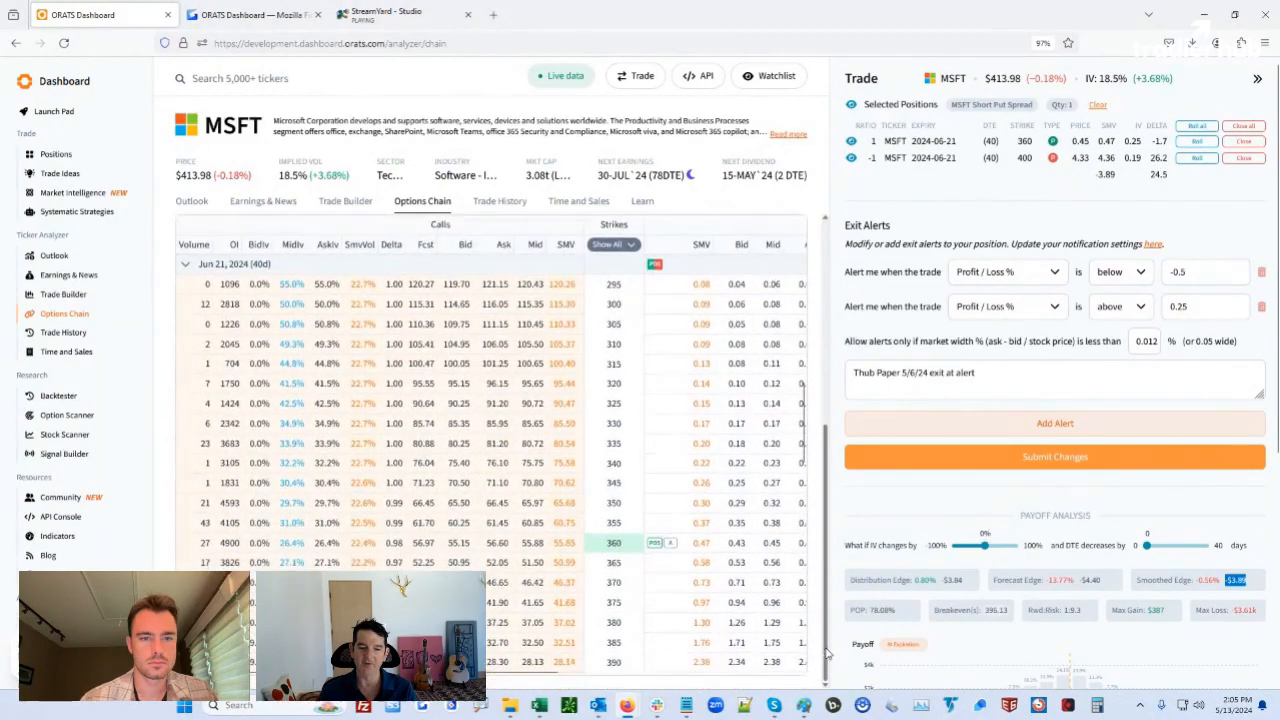
pyautogui.scroll(-4, 680, 628)
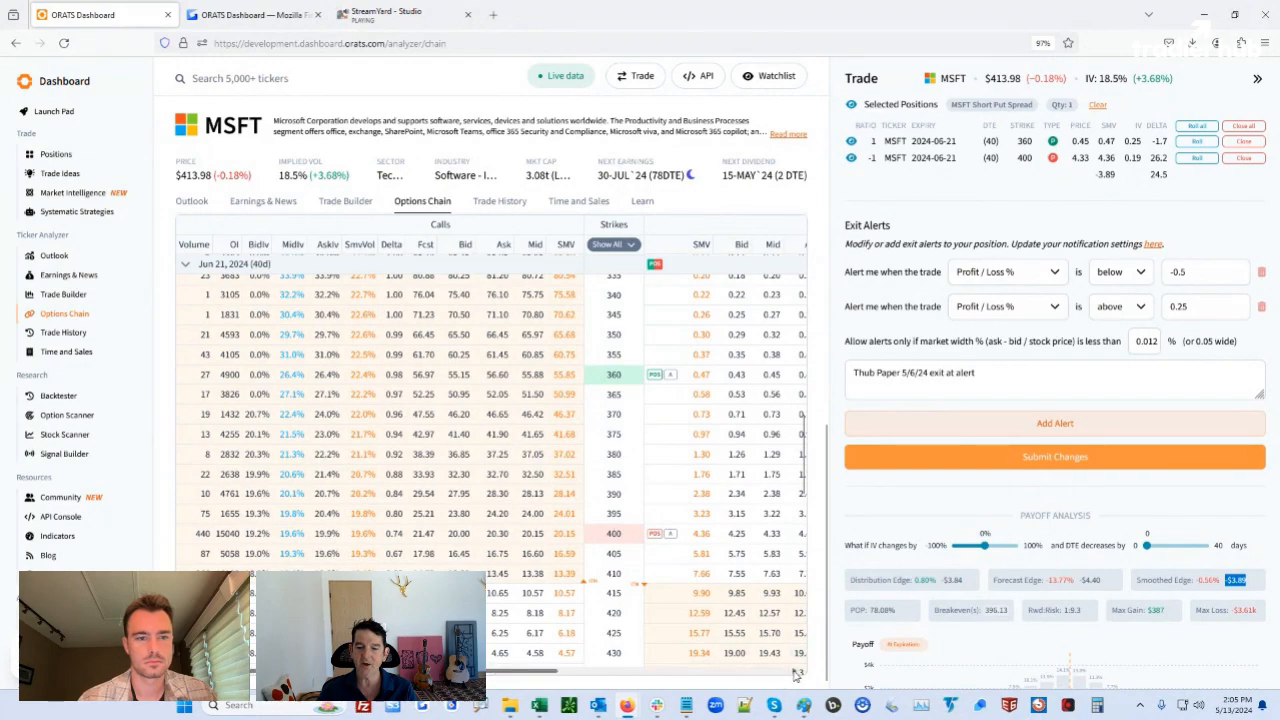
pyautogui.hscroll(5, 795, 675)
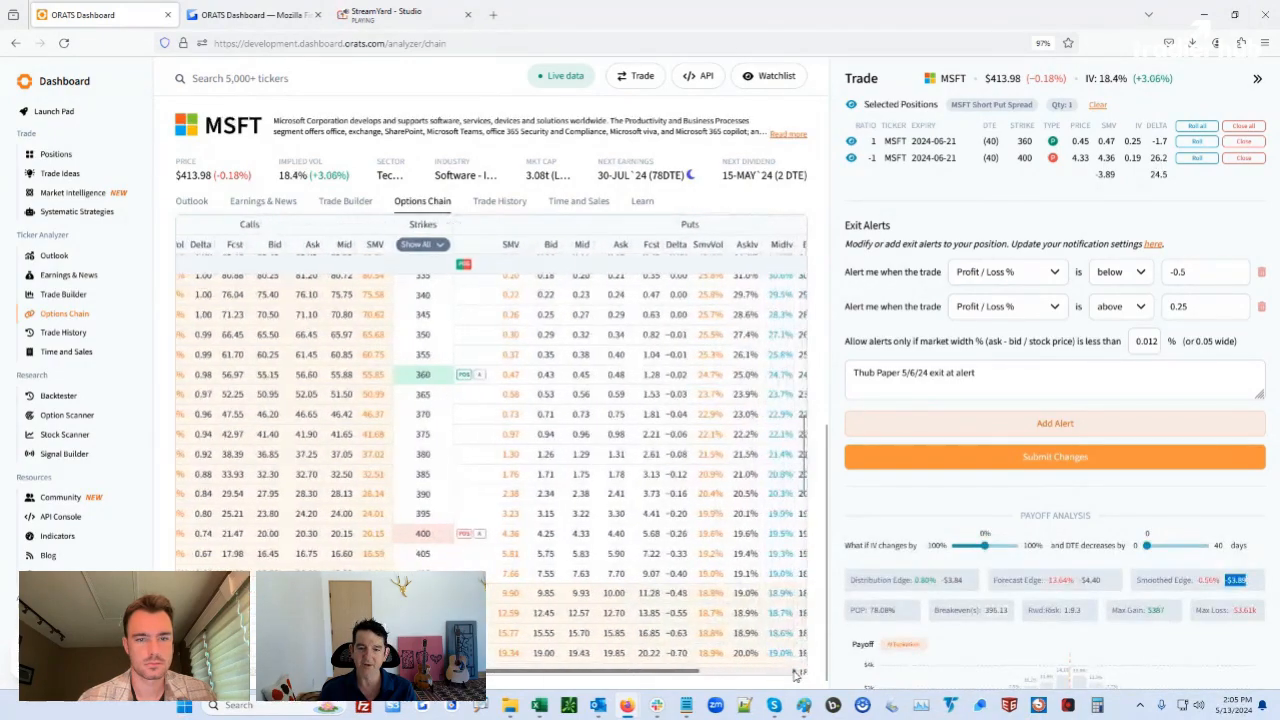
pyautogui.hscroll(3, 795, 675)
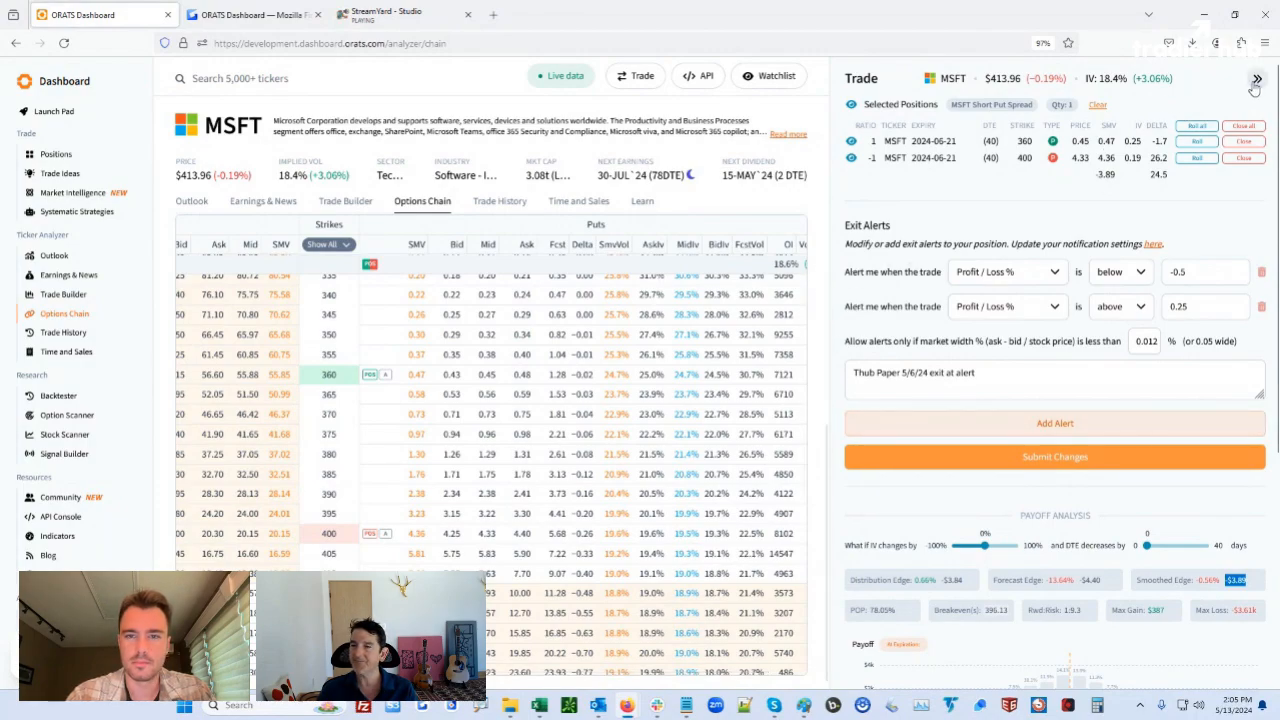
# Clear the selected MSFT spread and load the saved option scan "RV Puts ETFs 26DTE (beartrap)"
pyautogui.click(1097, 105)
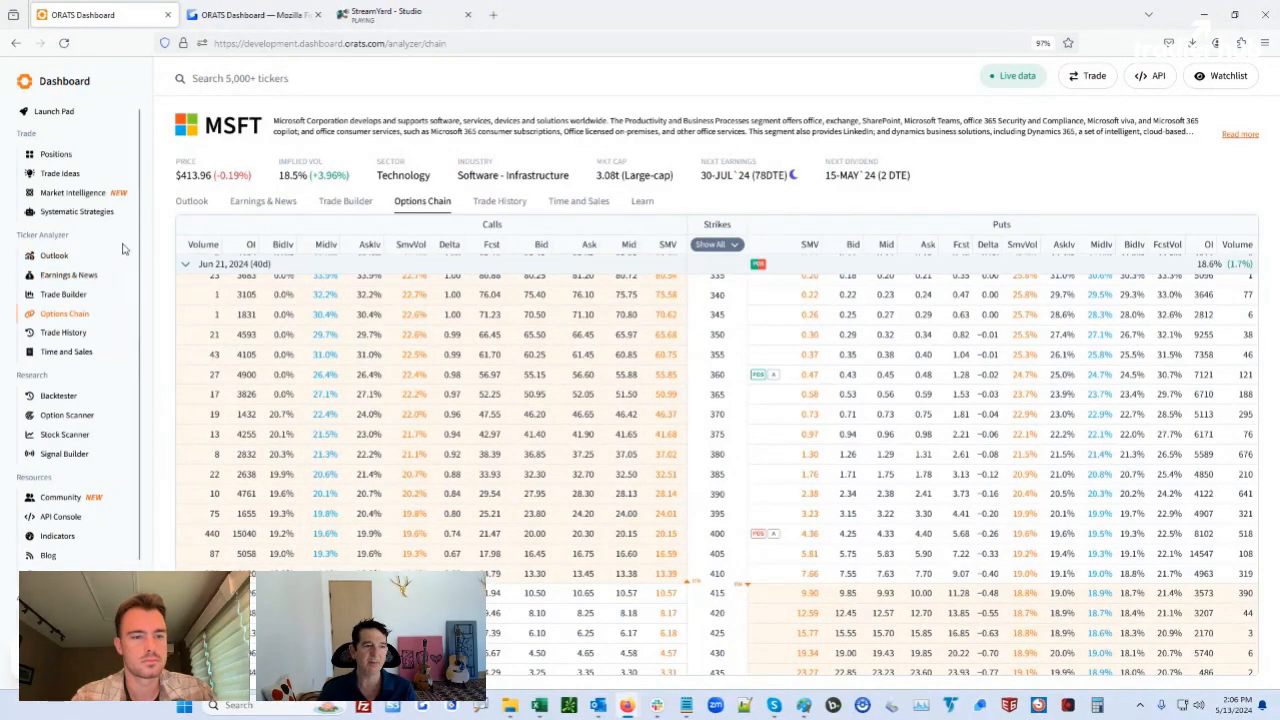
pyautogui.click(67, 416)
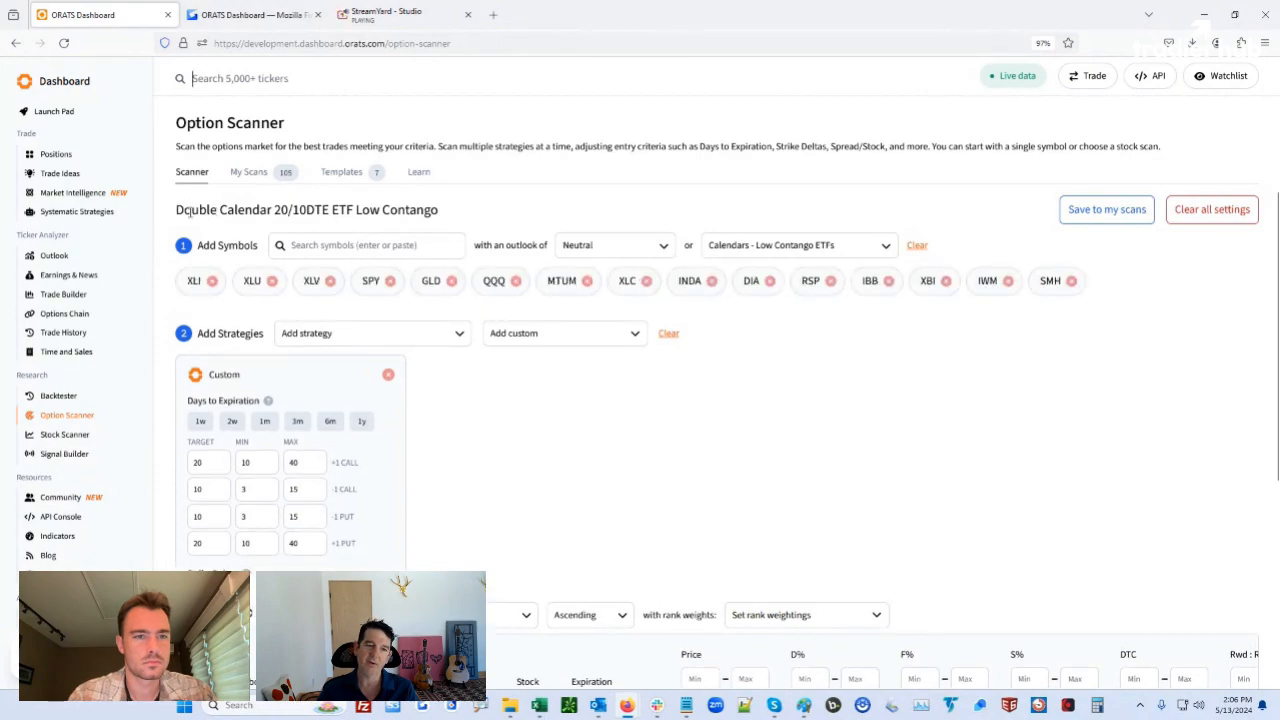
pyautogui.click(250, 172)
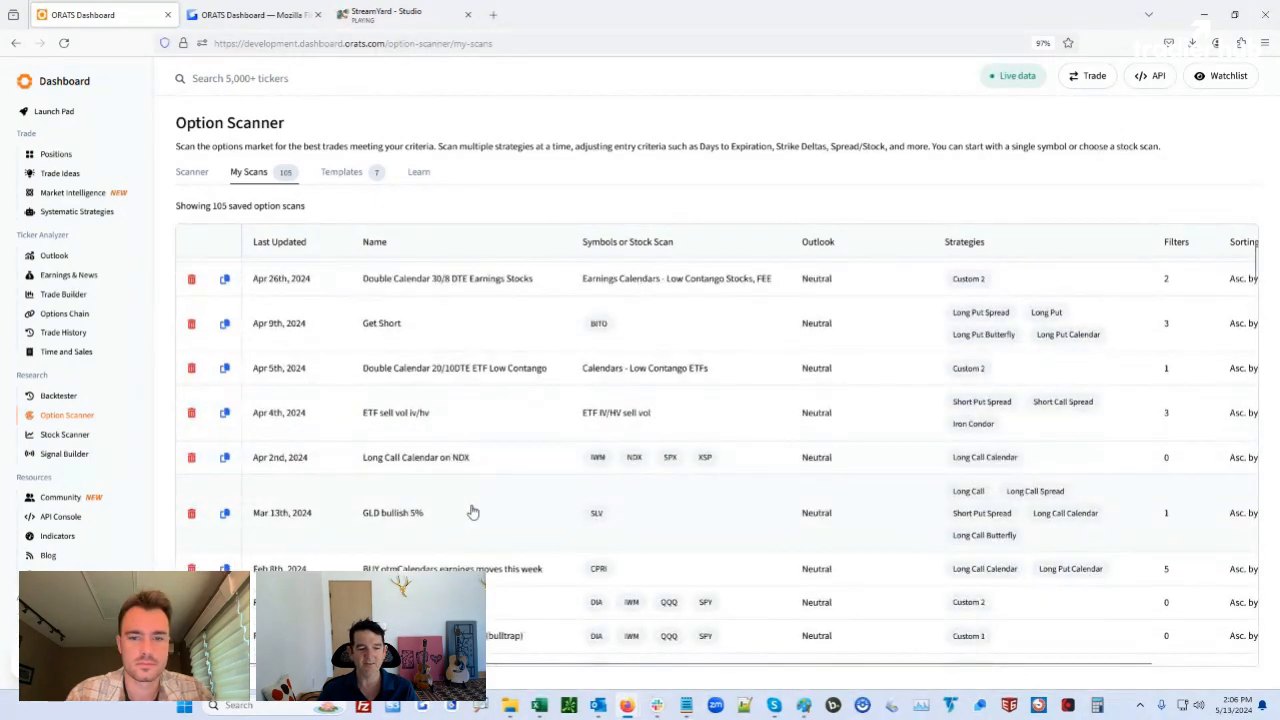
pyautogui.scroll(-2, 473, 512)
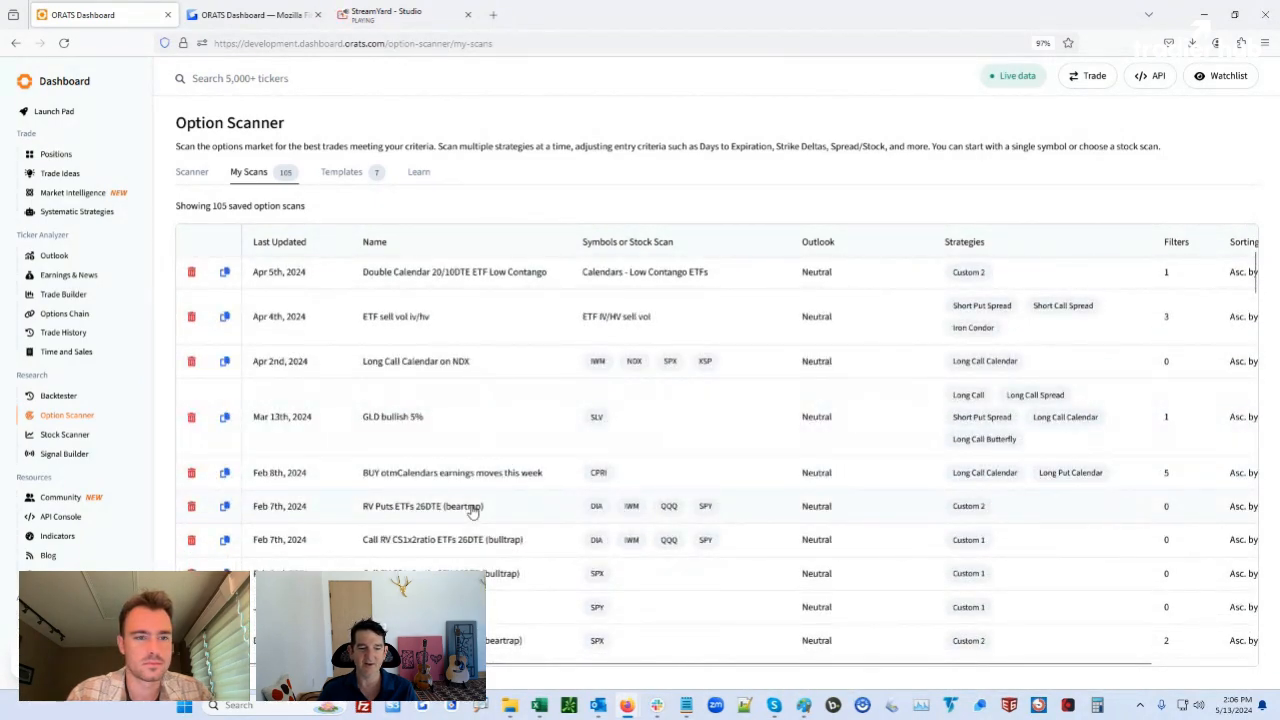
pyautogui.scroll(-2, 473, 510)
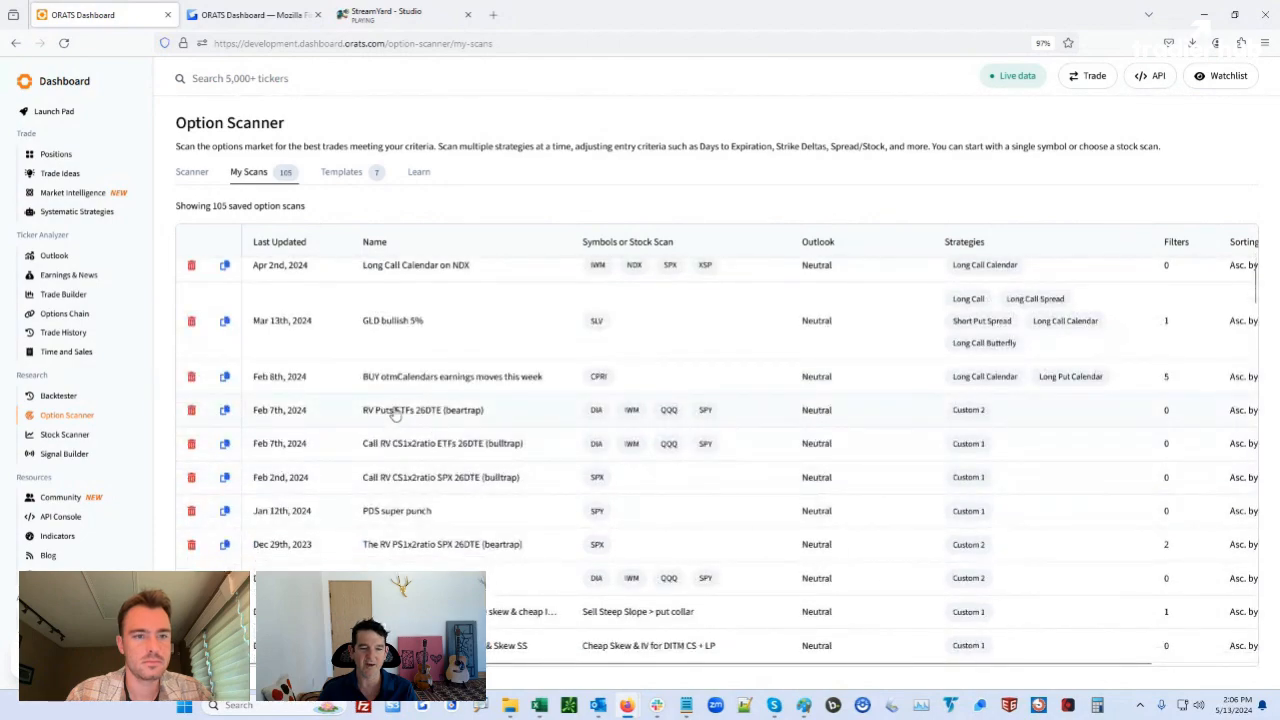
pyautogui.click(395, 418)
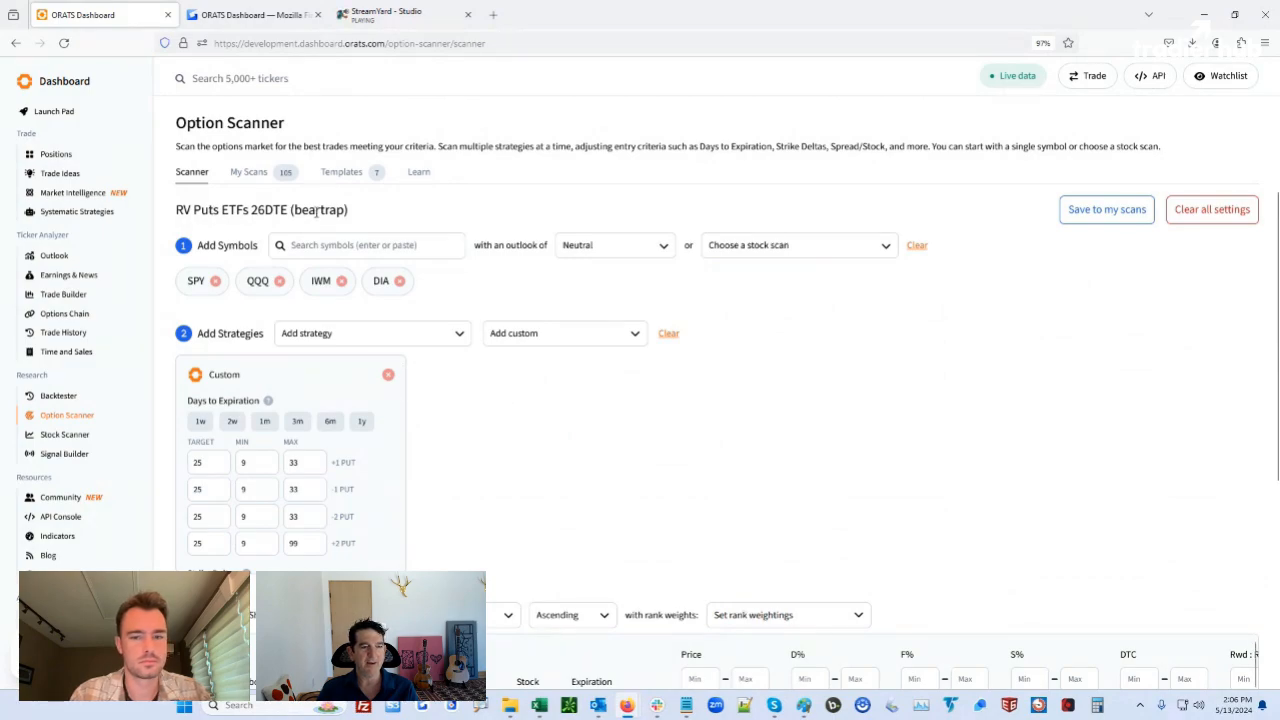
pyautogui.doubleClick(317, 210)
# Load the top-ranked SPY Custom 2 result expiring June 7, 2024 as a new trade and view its payoff analysis
pyautogui.scroll(-3, 607, 410)
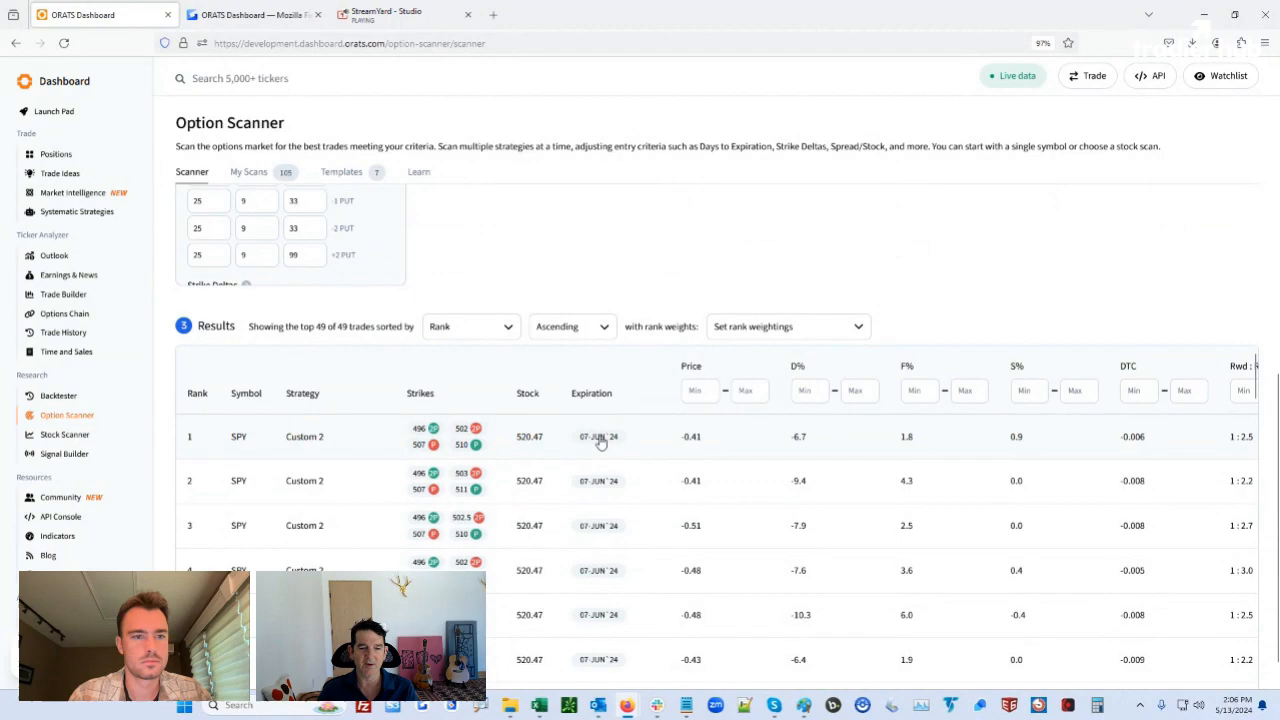
pyautogui.click(584, 438)
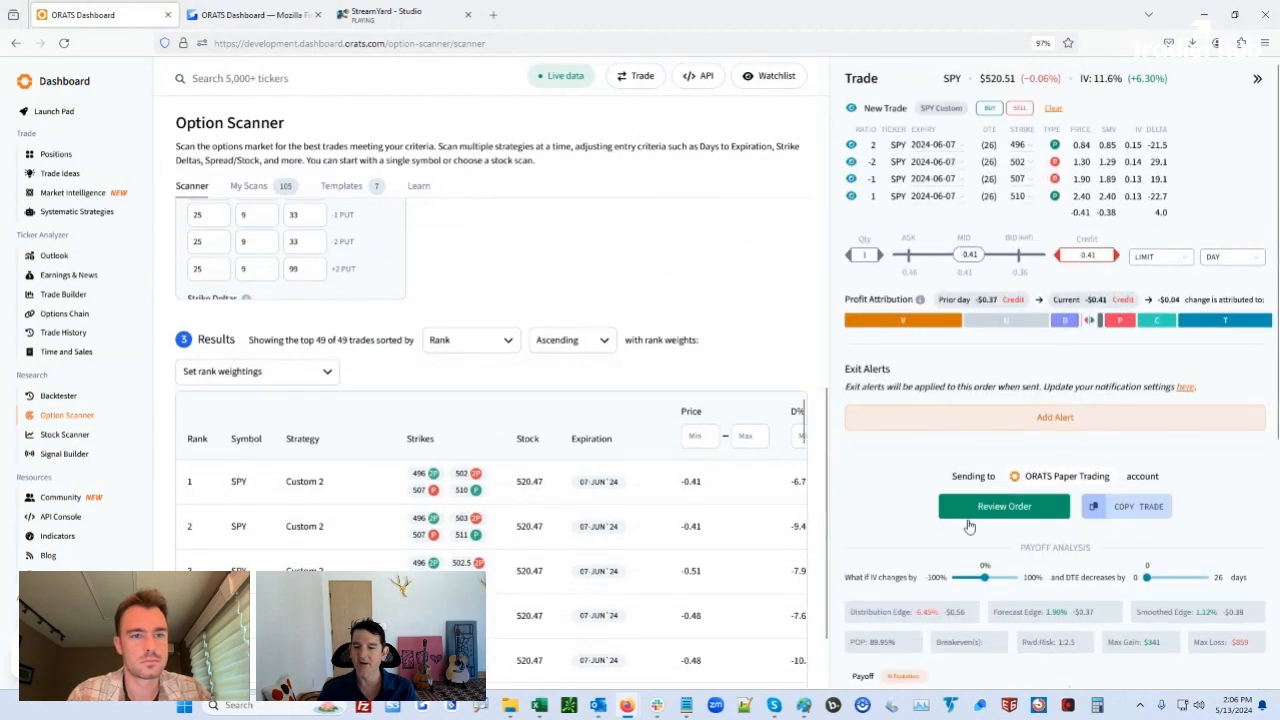
pyautogui.scroll(-4, 995, 528)
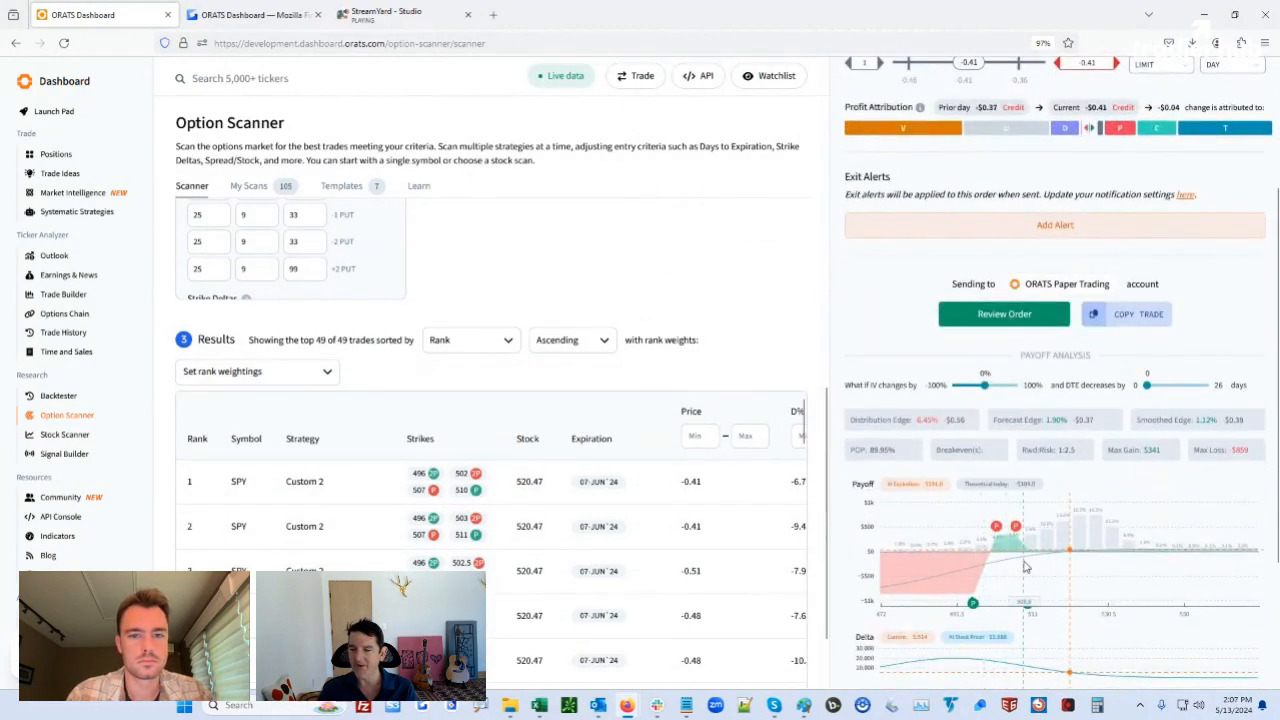
pyautogui.scroll(-2, 1025, 565)
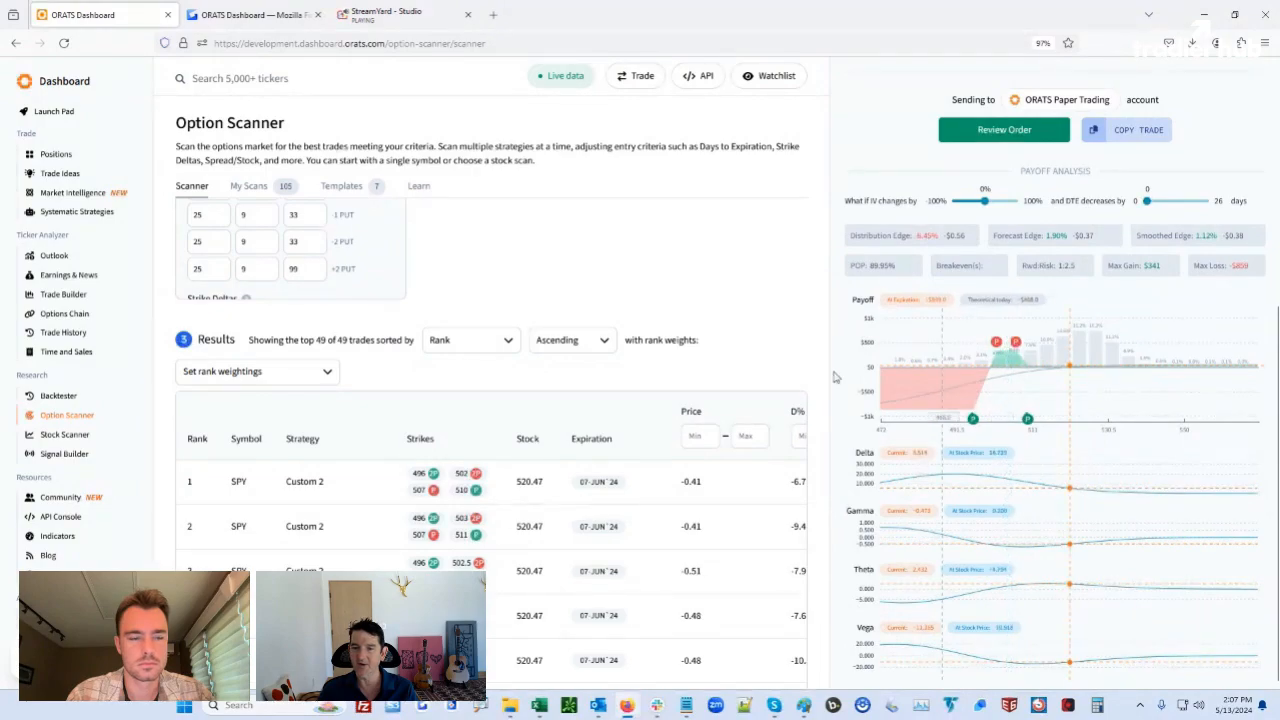
# Enlarge the page and examine the SPY trade's put legs, net price and edge figures against its payoff graph
pyautogui.hotkey('ctrl', '+')
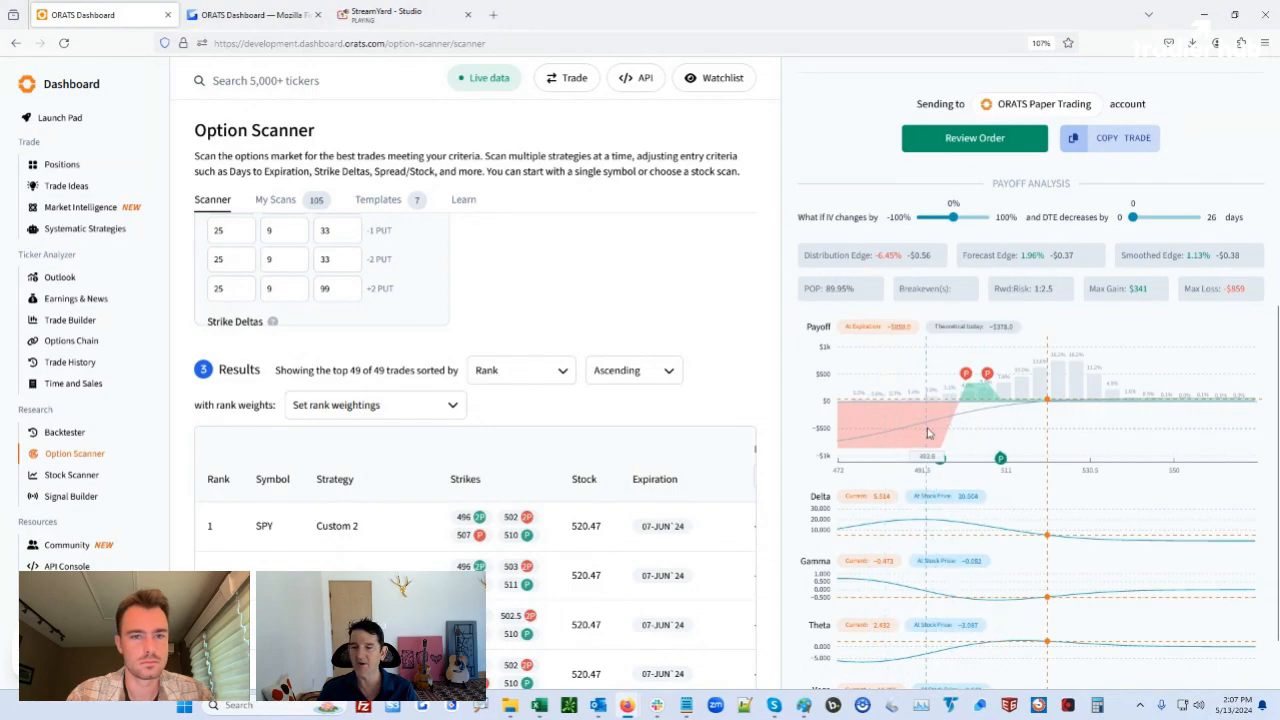
pyautogui.scroll(5, 1037, 342)
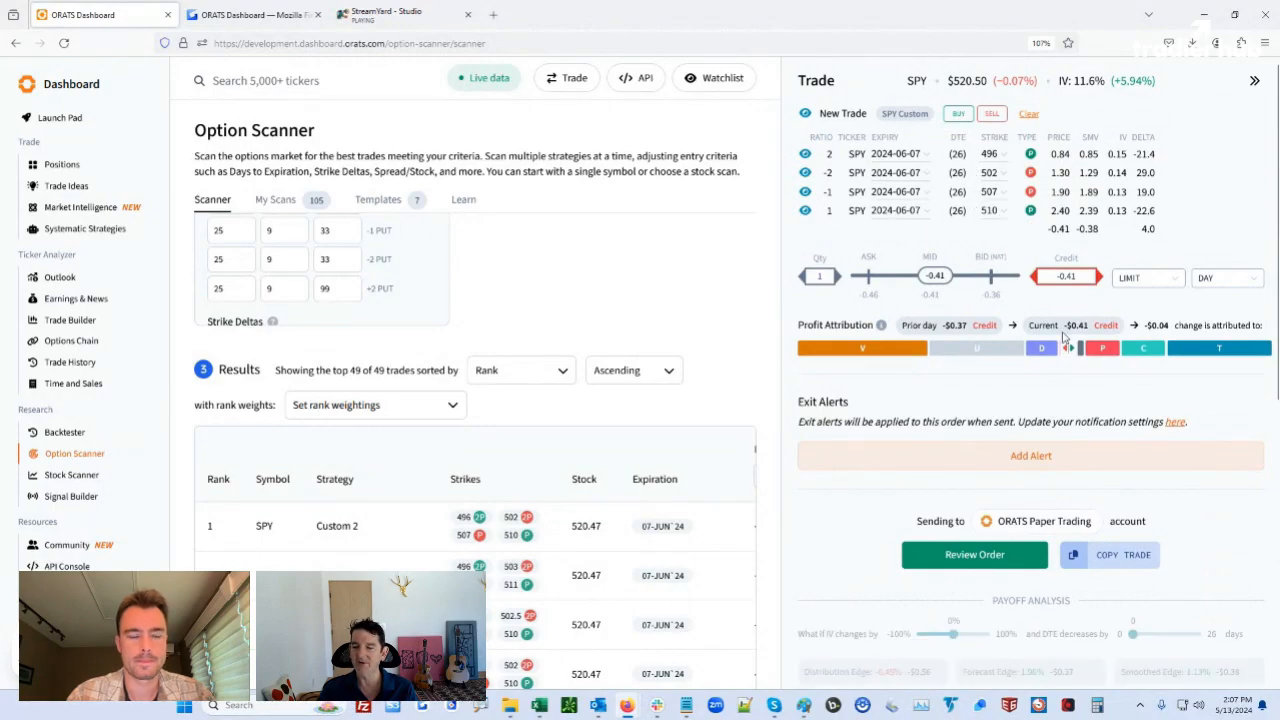
pyautogui.scroll(-3, 1040, 400)
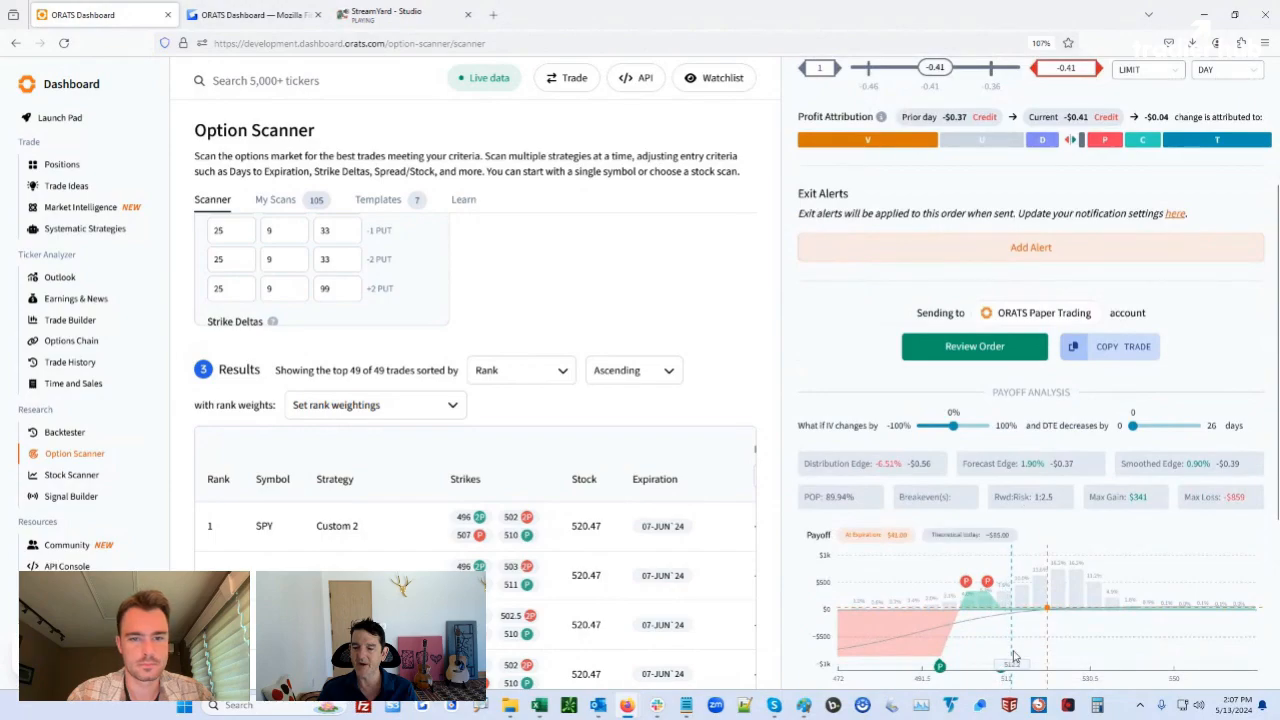
pyautogui.scroll(-1, 1004, 600)
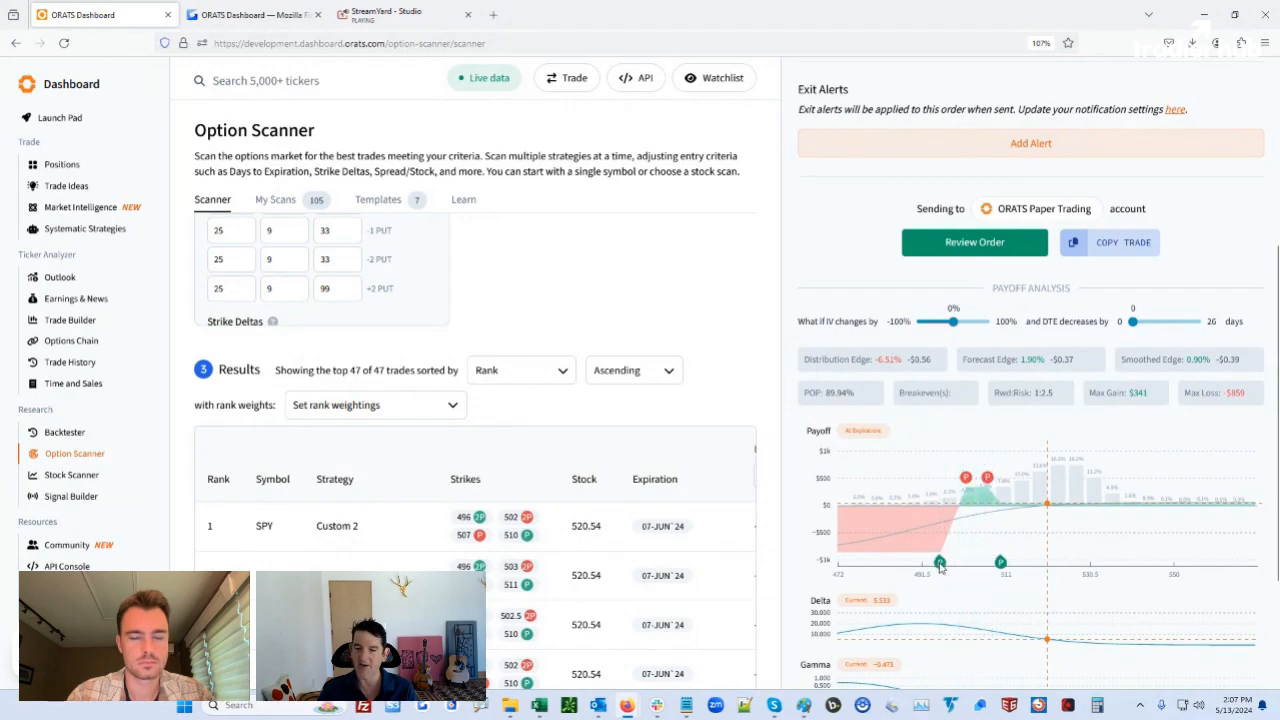
pyautogui.scroll(3, 1008, 432)
pyautogui.scroll(-2, 1008, 432)
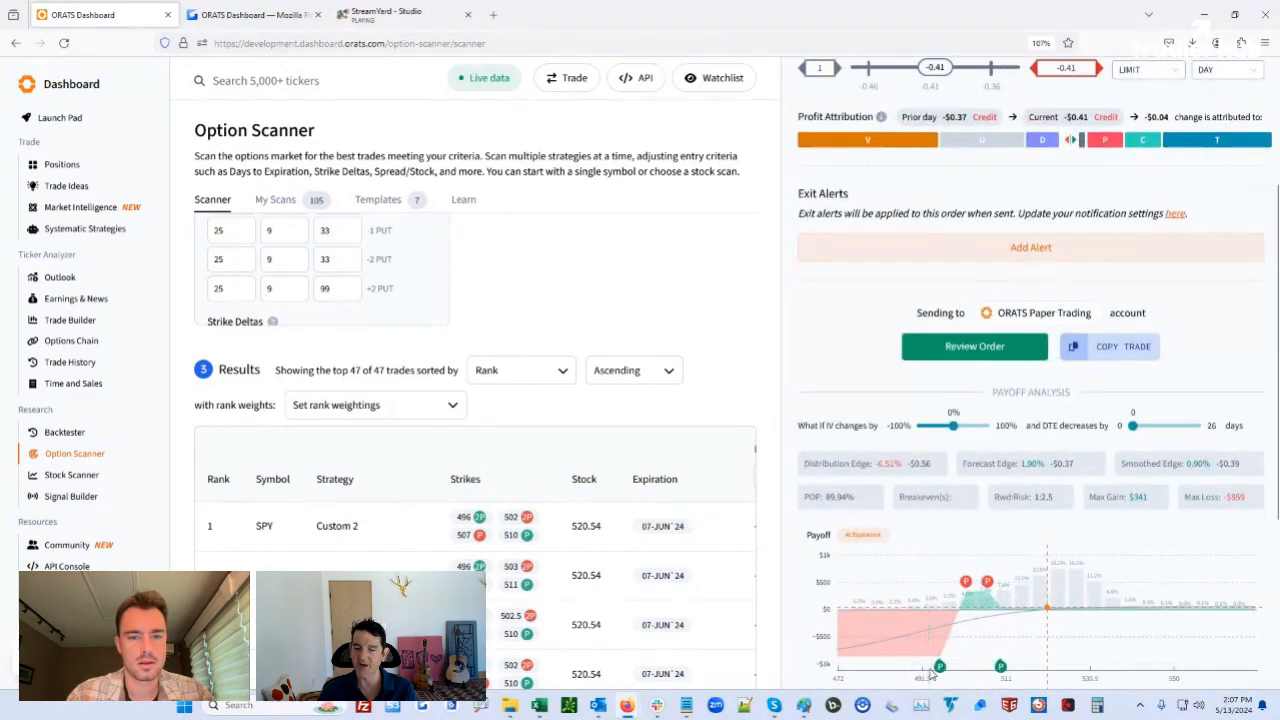
pyautogui.scroll(2, 902, 502)
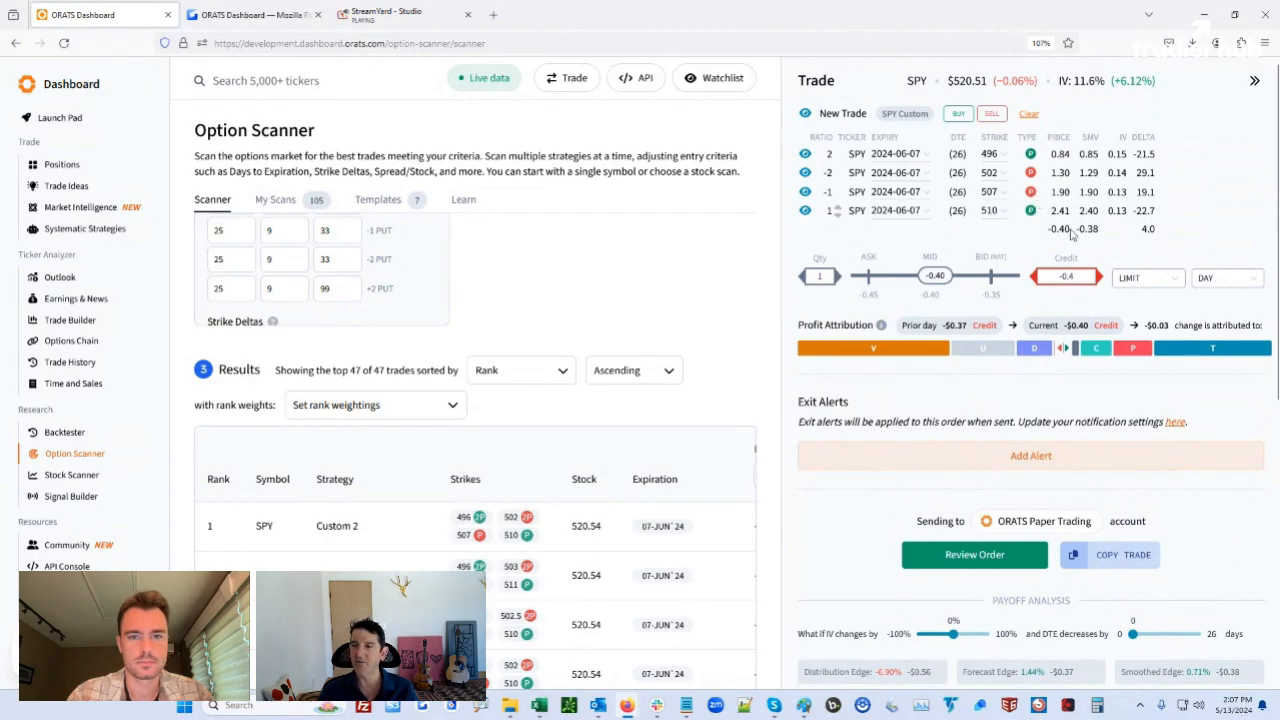
pyautogui.moveTo(1071, 230); pyautogui.dragTo(1047, 232)
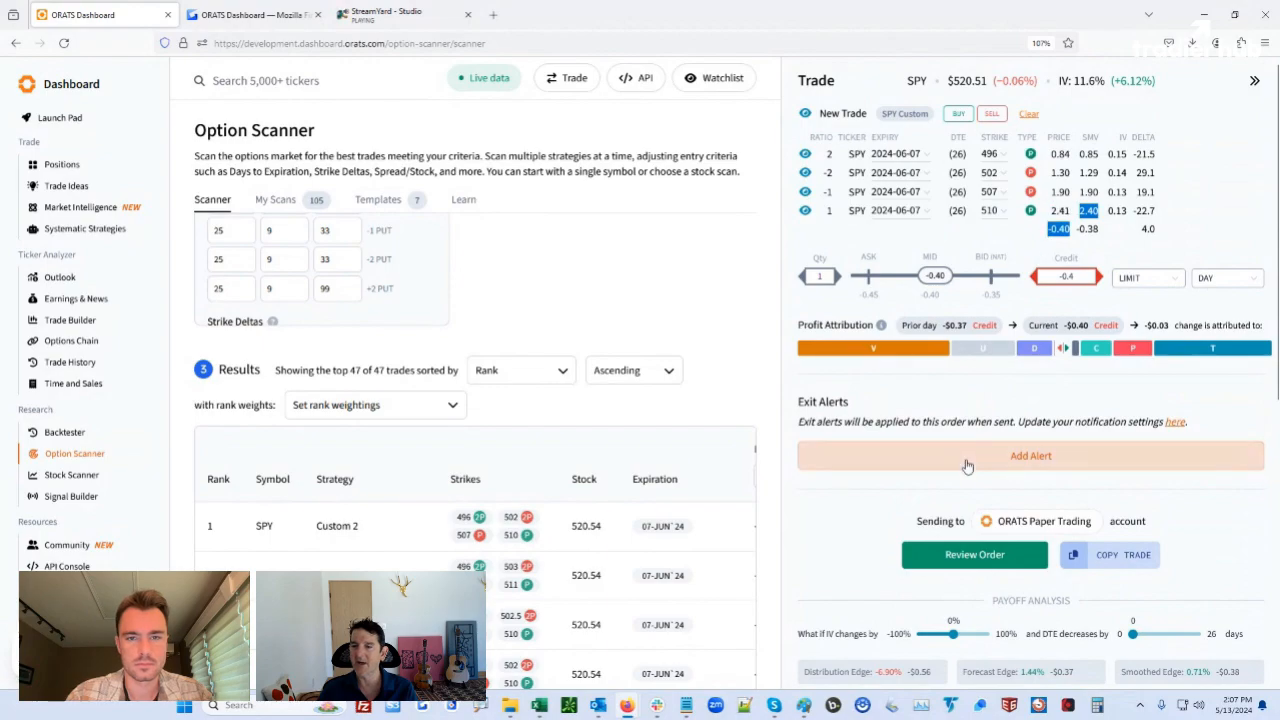
pyautogui.scroll(-4, 967, 467)
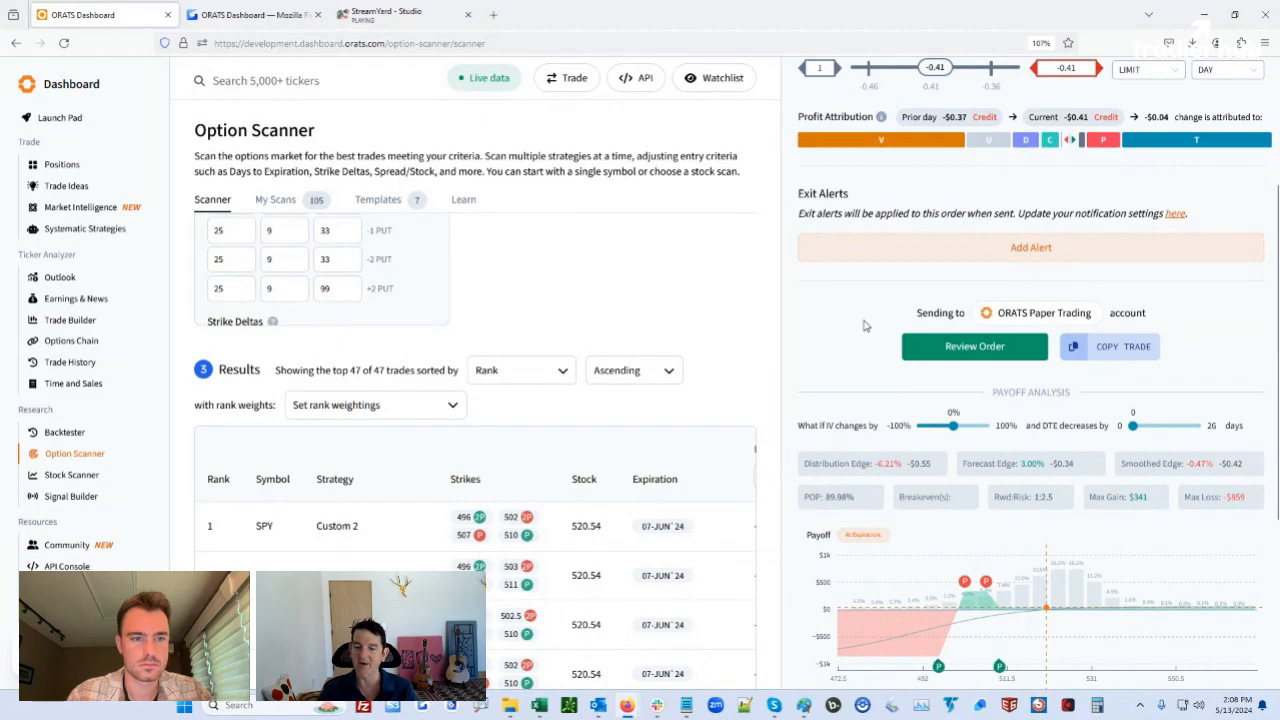
pyautogui.scroll(3, 865, 326)
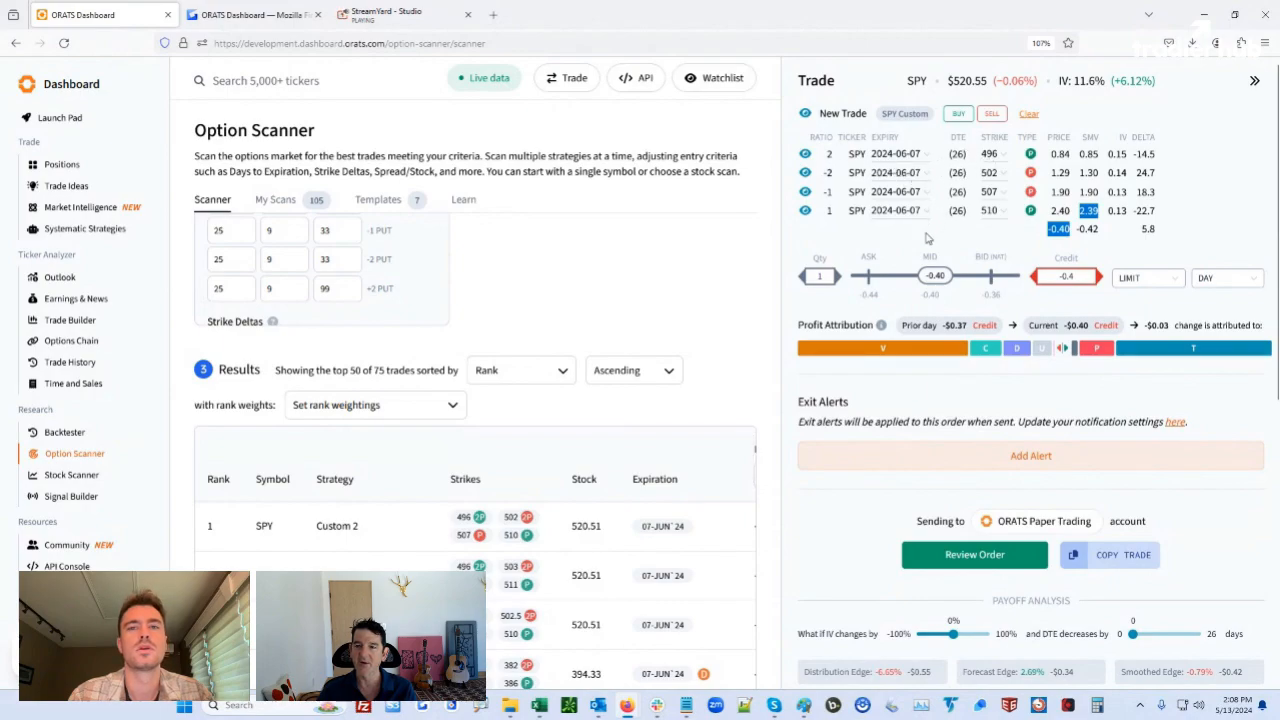
pyautogui.scroll(-2, 940, 500)
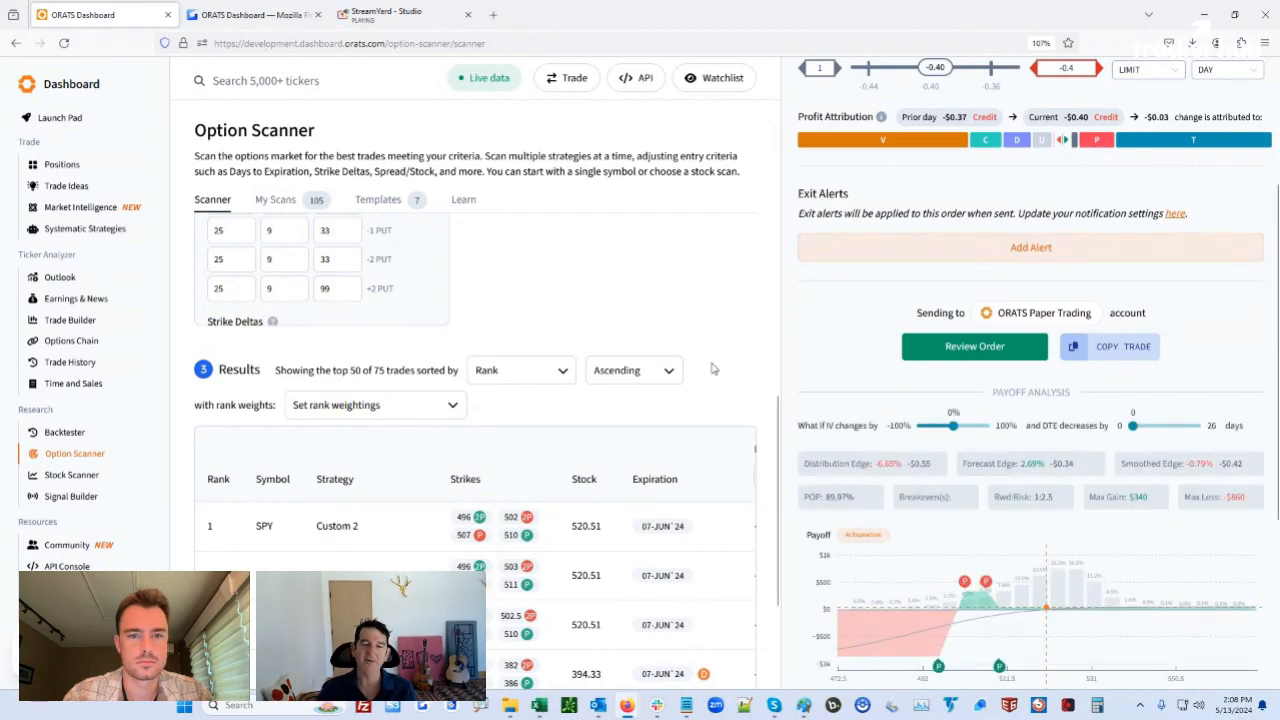
pyautogui.scroll(4, 900, 290)
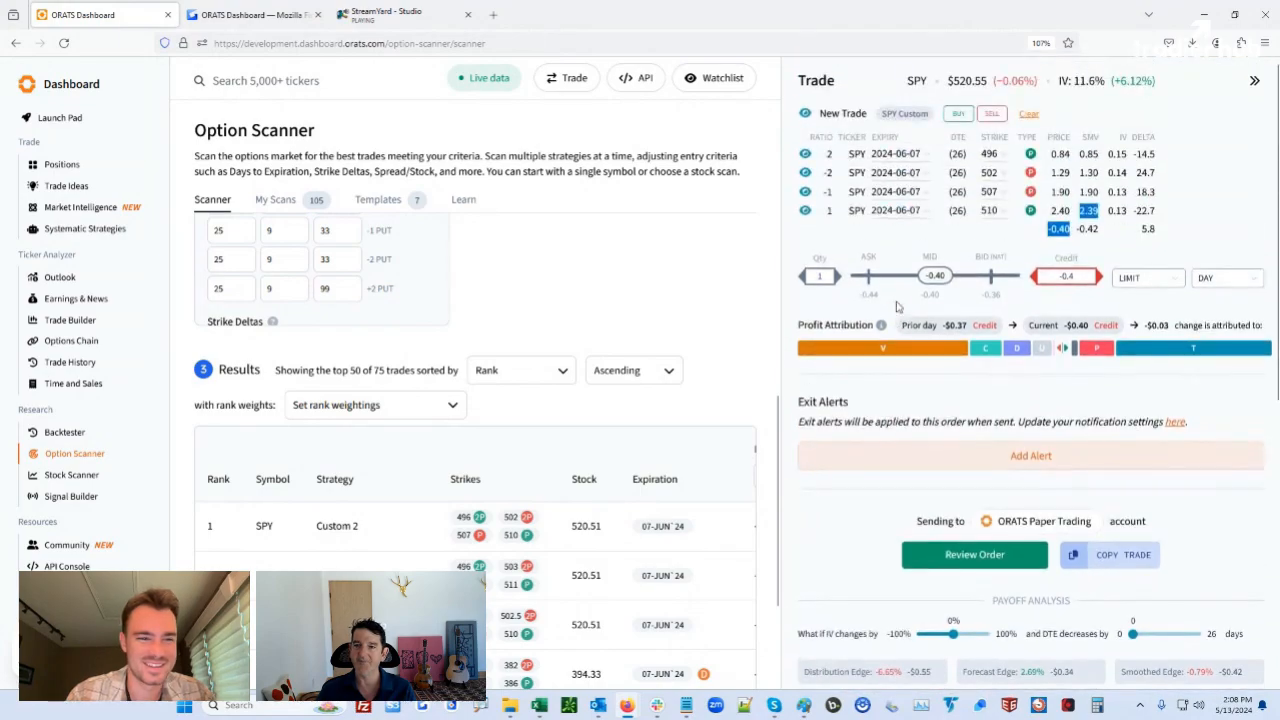
# Close the trade ticket and load the saved option scan "1x-3x2 Call fly+vertical"
pyautogui.click(1254, 82)
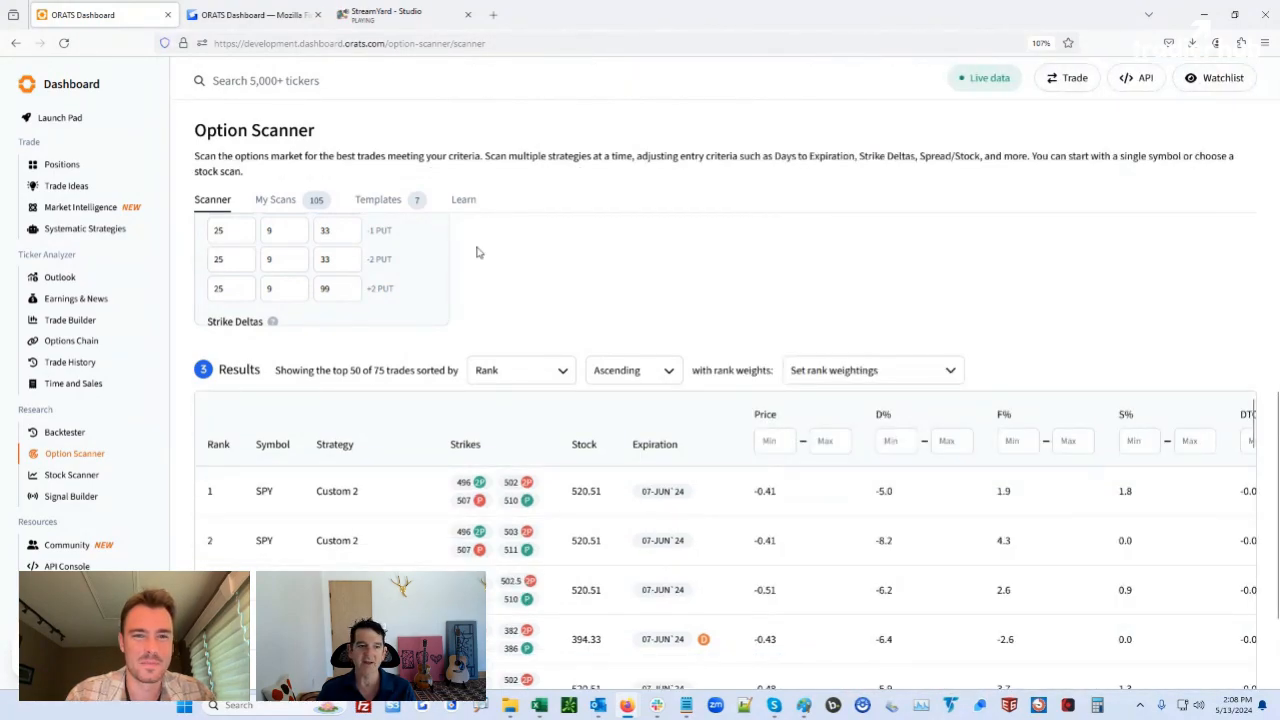
pyautogui.scroll(5, 480, 258)
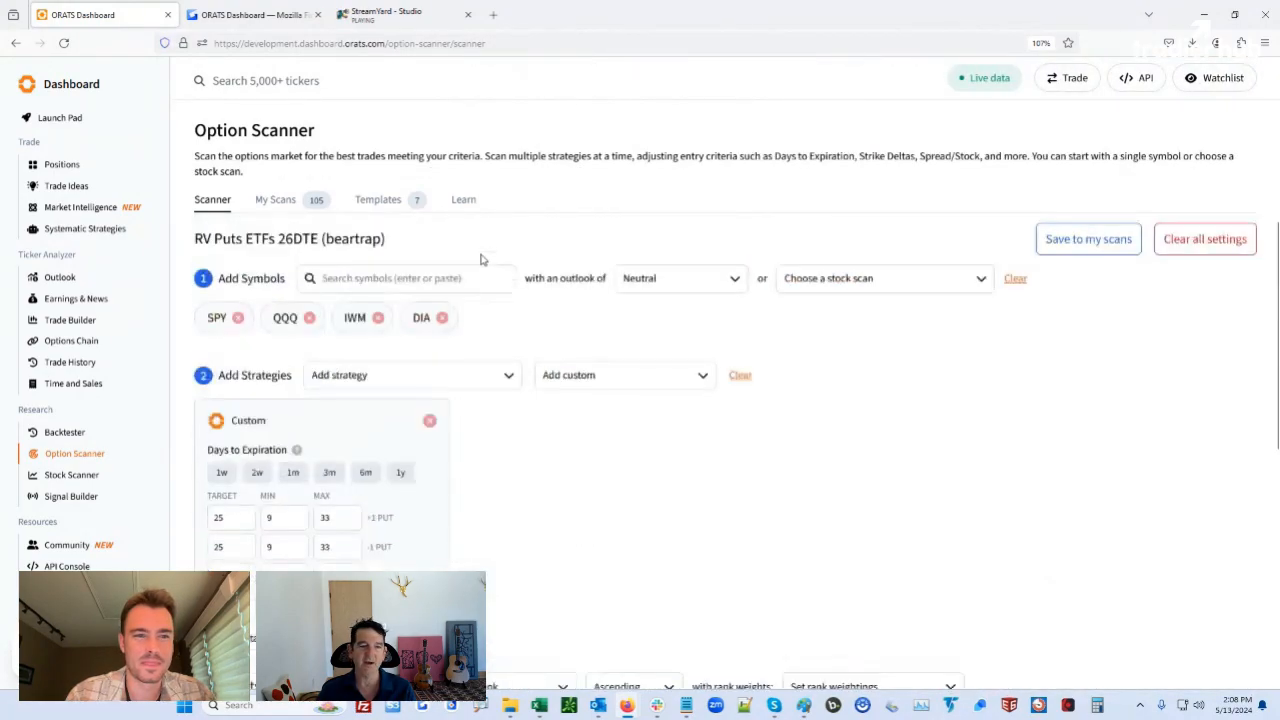
pyautogui.click(268, 201)
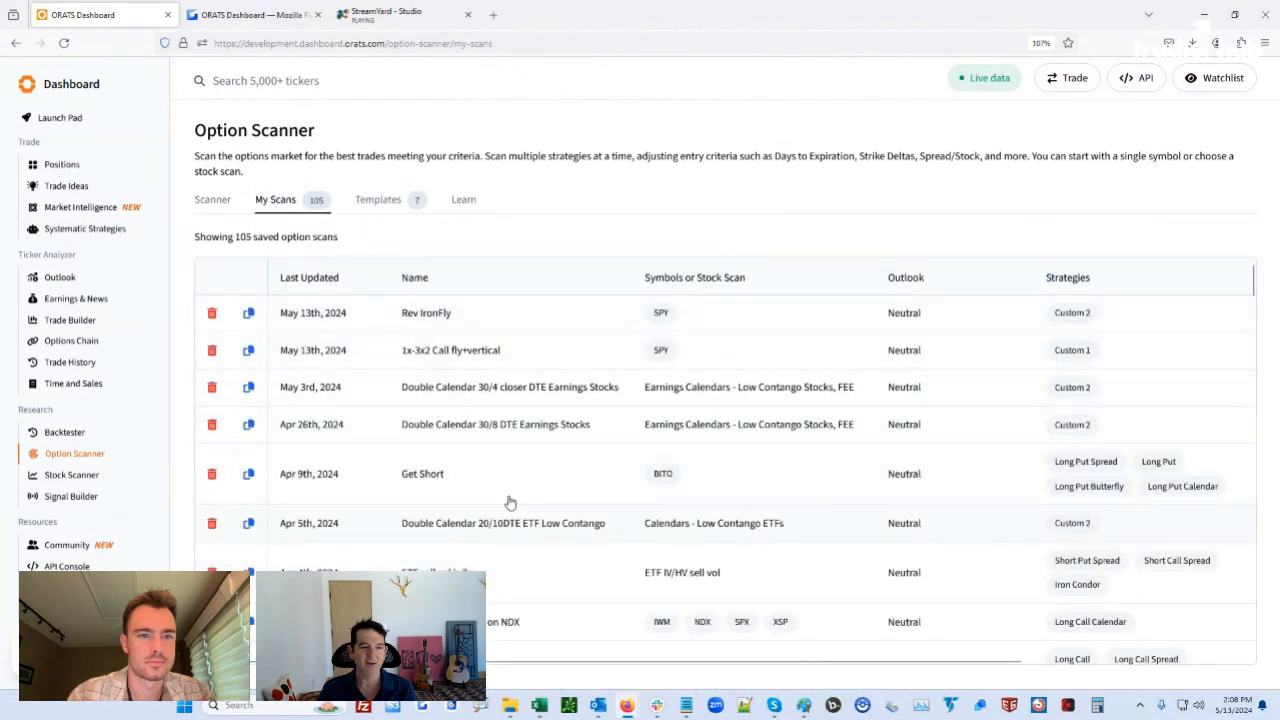
pyautogui.click(451, 351)
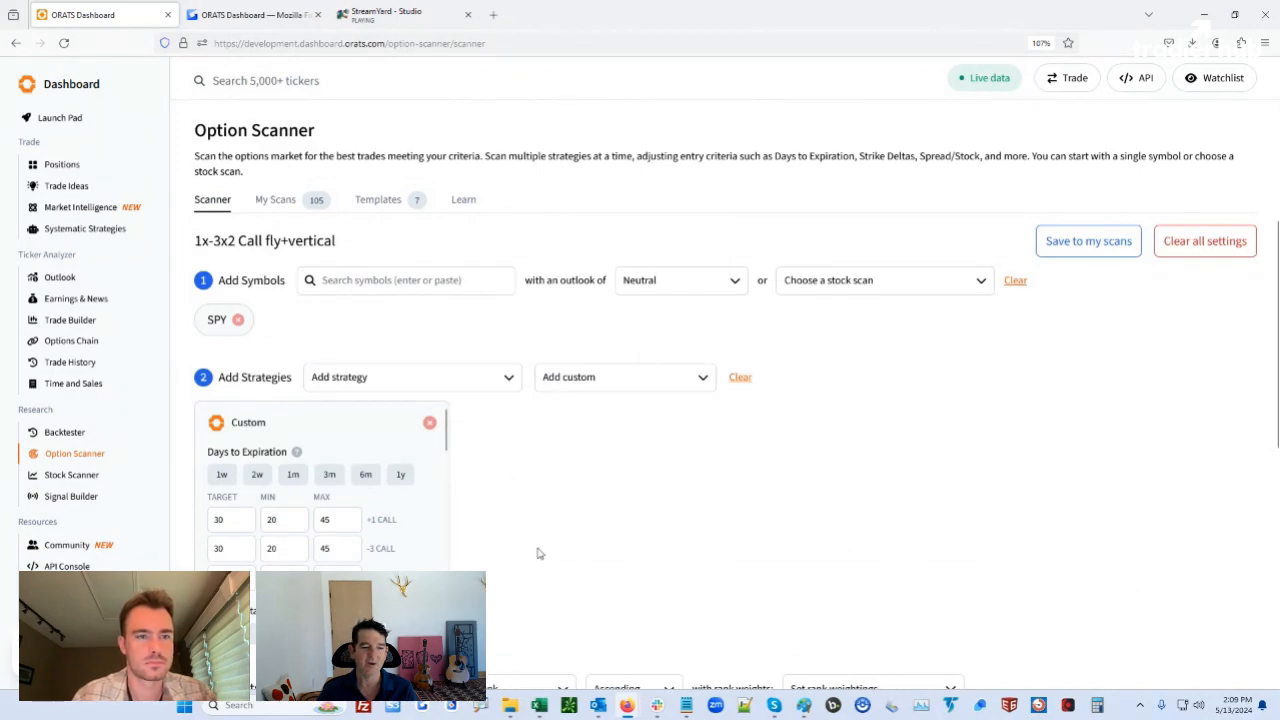
# Set days to expiration for all three call legs to the two-week preset, with minimum 7 and maximum 25
pyautogui.scroll(-2, 518, 558)
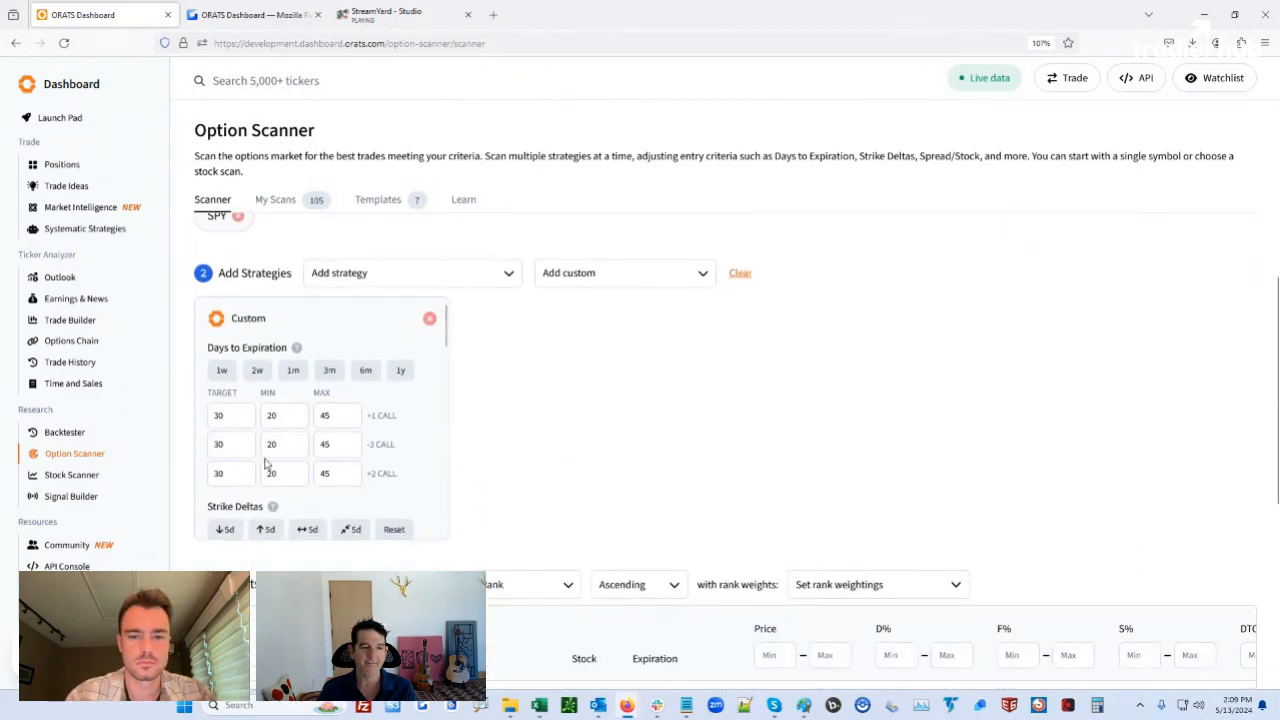
pyautogui.click(255, 371)
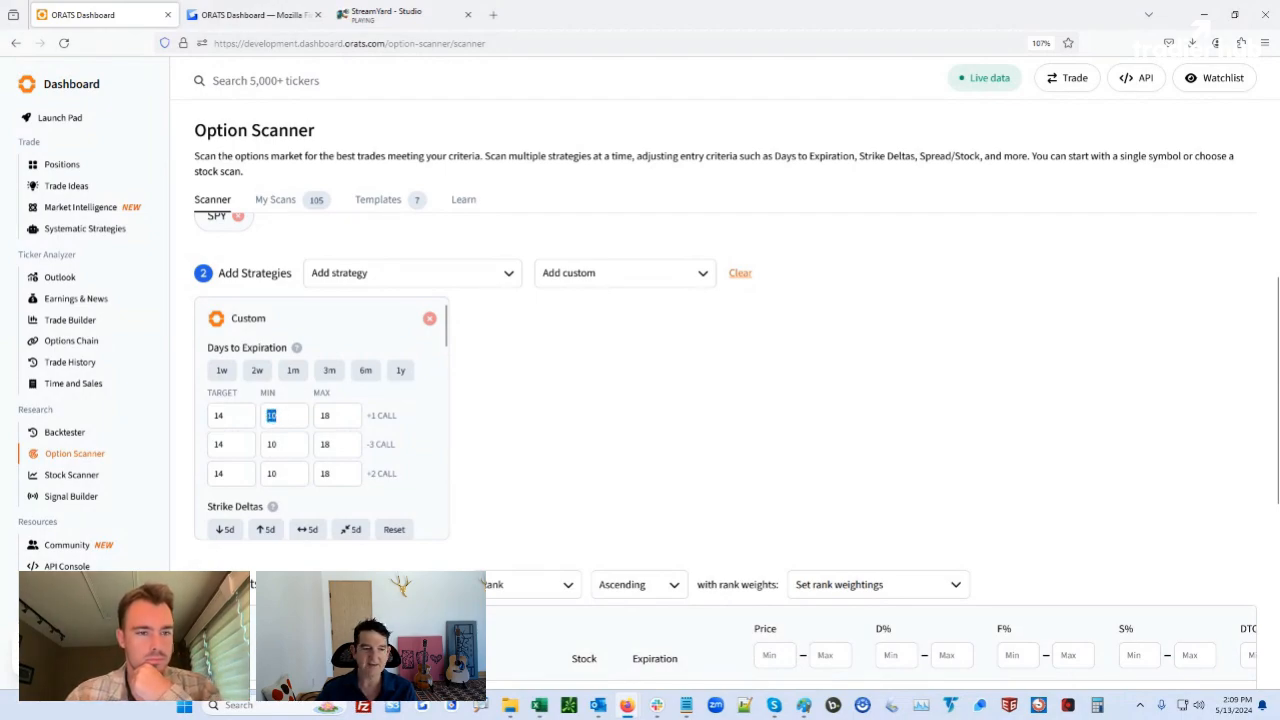
pyautogui.press('Tab')
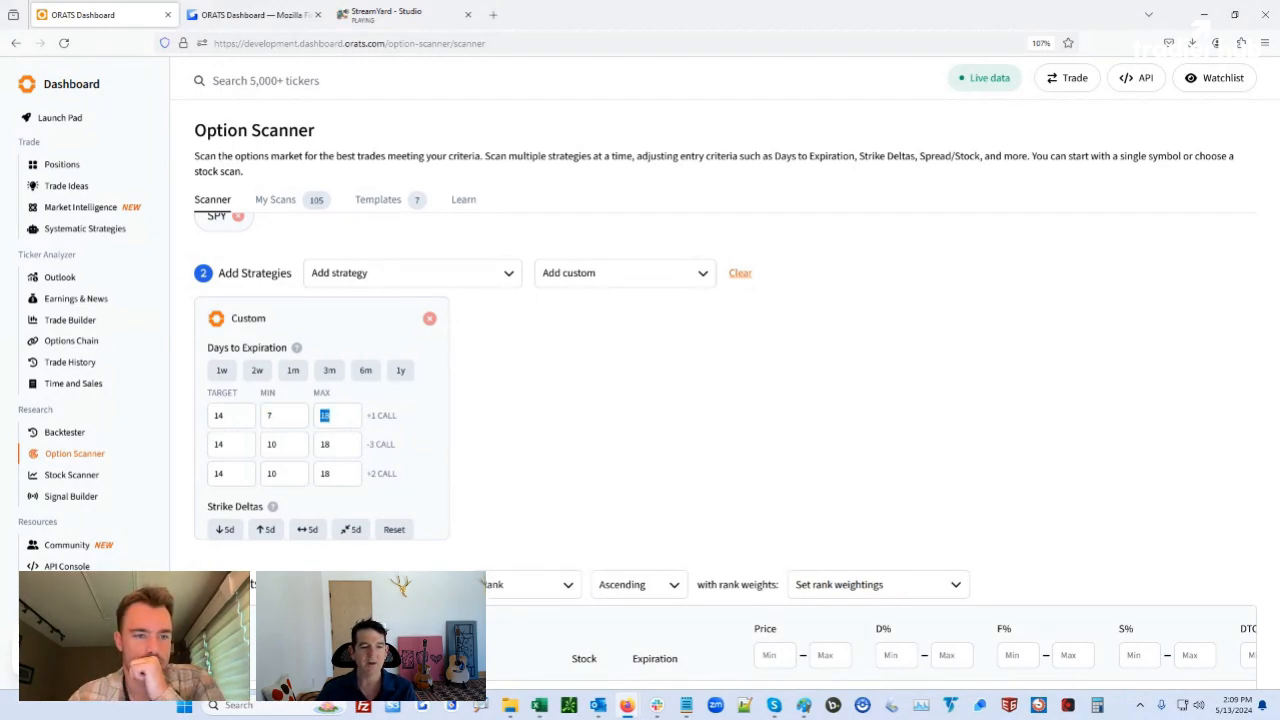
pyautogui.write('25')
pyautogui.press('Tab')
pyautogui.press('Tab')
pyautogui.write('7')
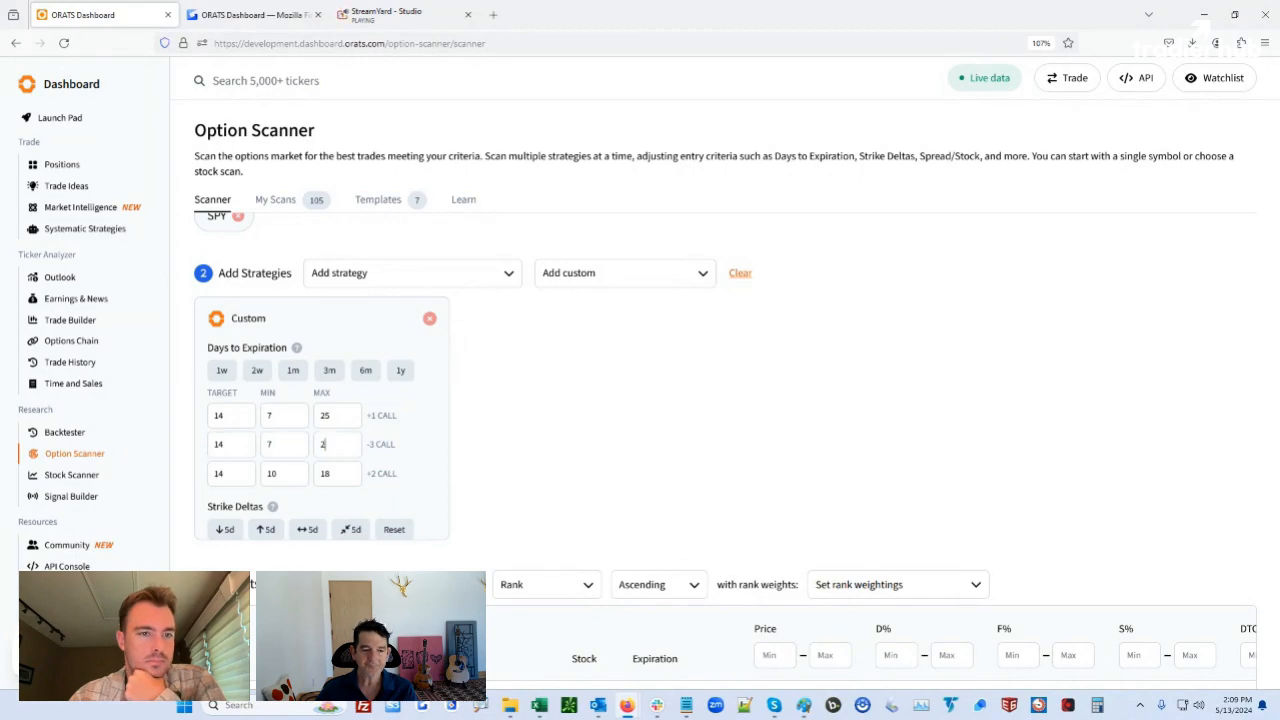
pyautogui.press('Tab')
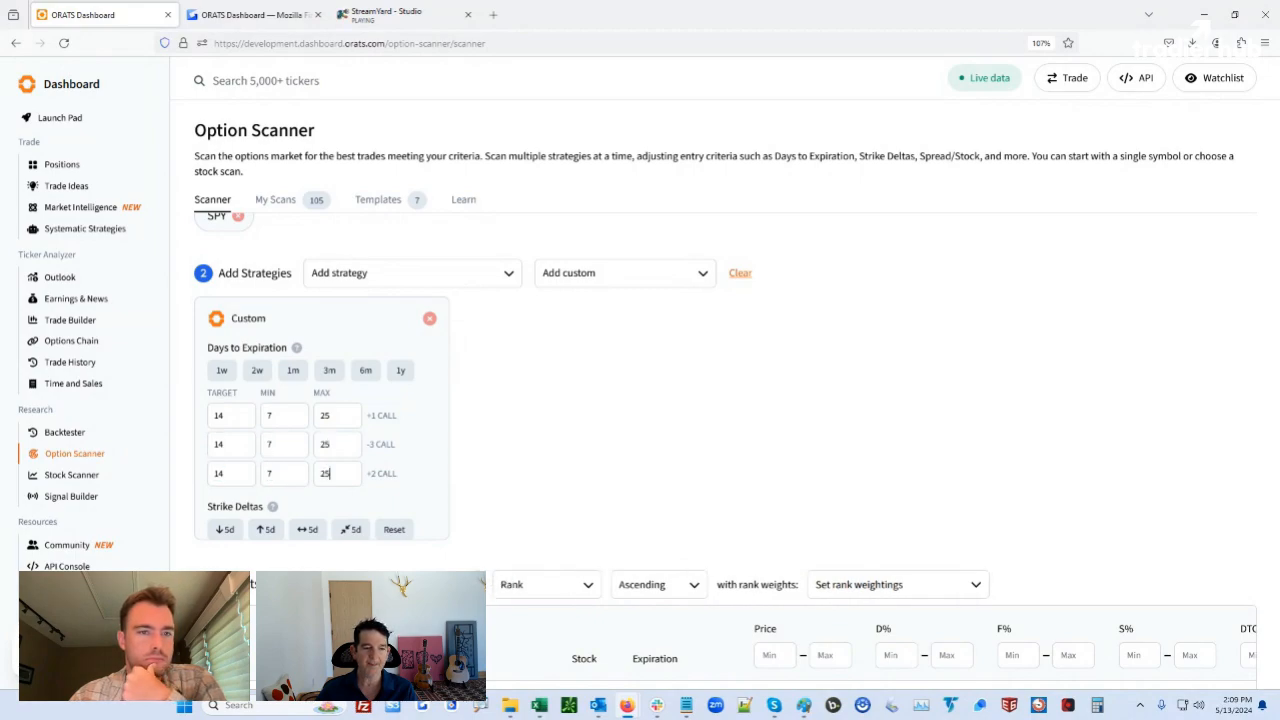
pyautogui.press('Tab')
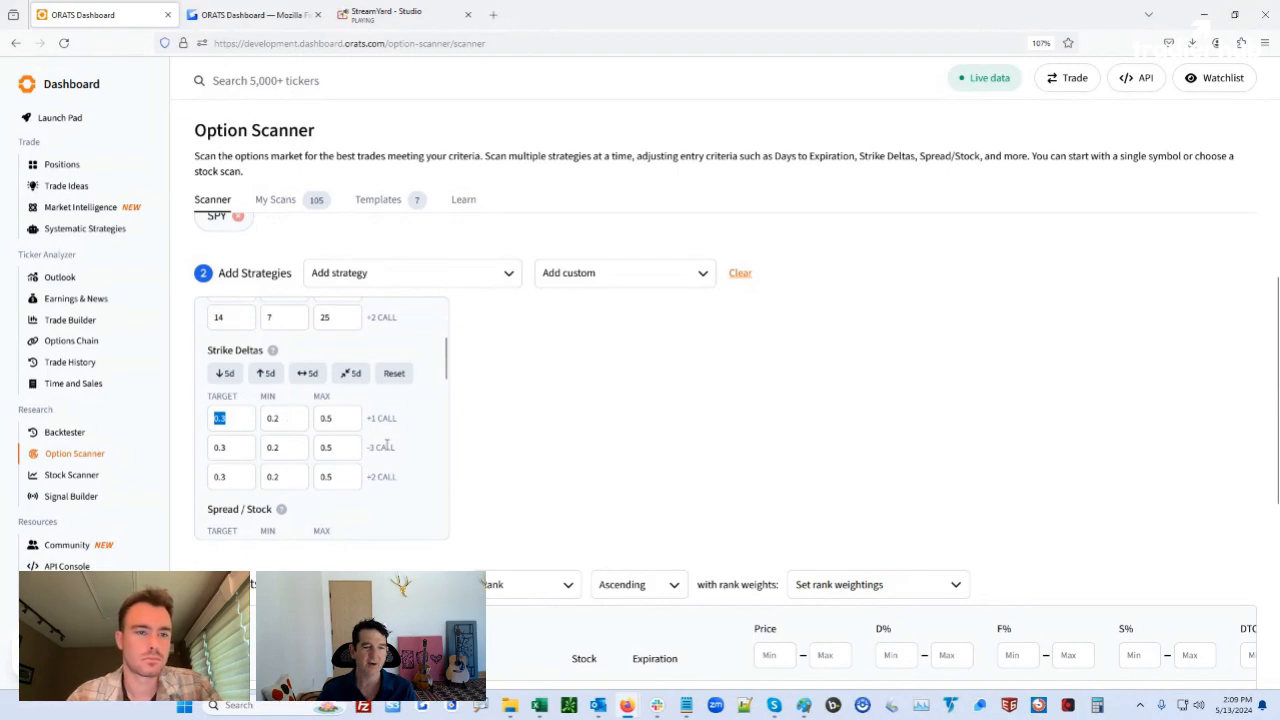
# Widen the strike delta ranges of all three call legs by 5 deltas, to minimum 0.15 and maximum 0.55
pyautogui.scroll(1, 392, 443)
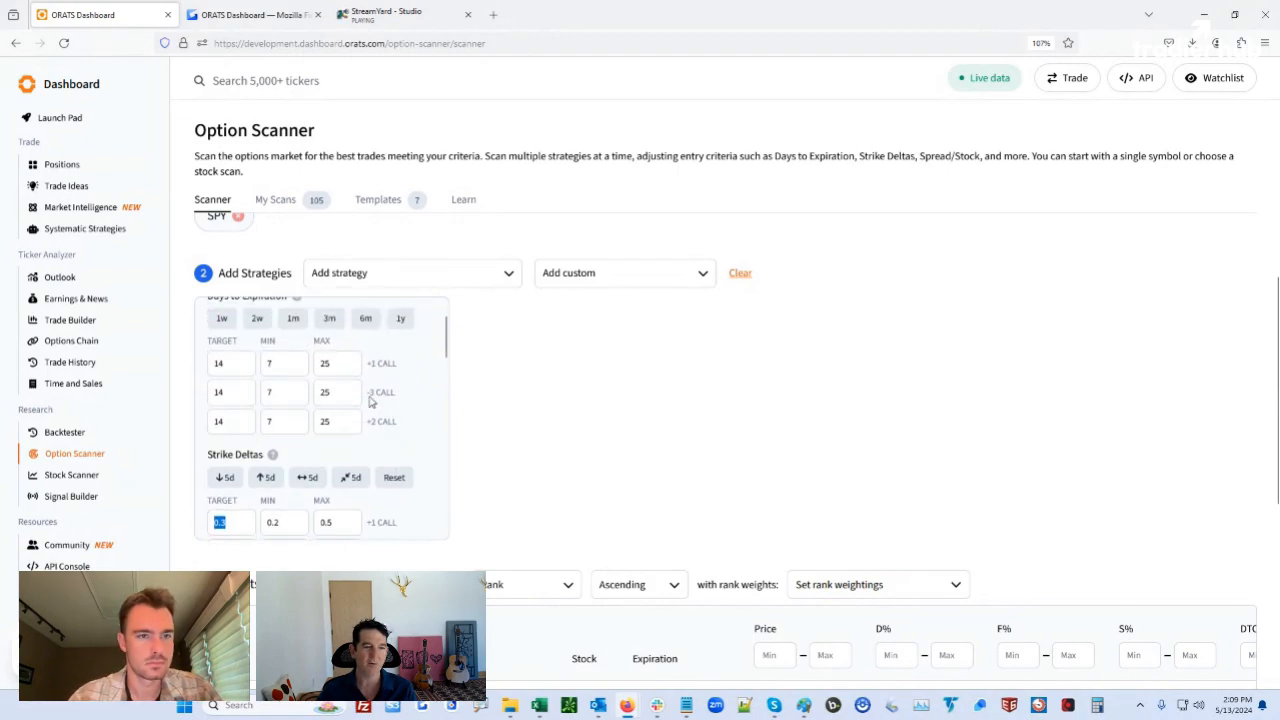
pyautogui.scroll(-1, 358, 398)
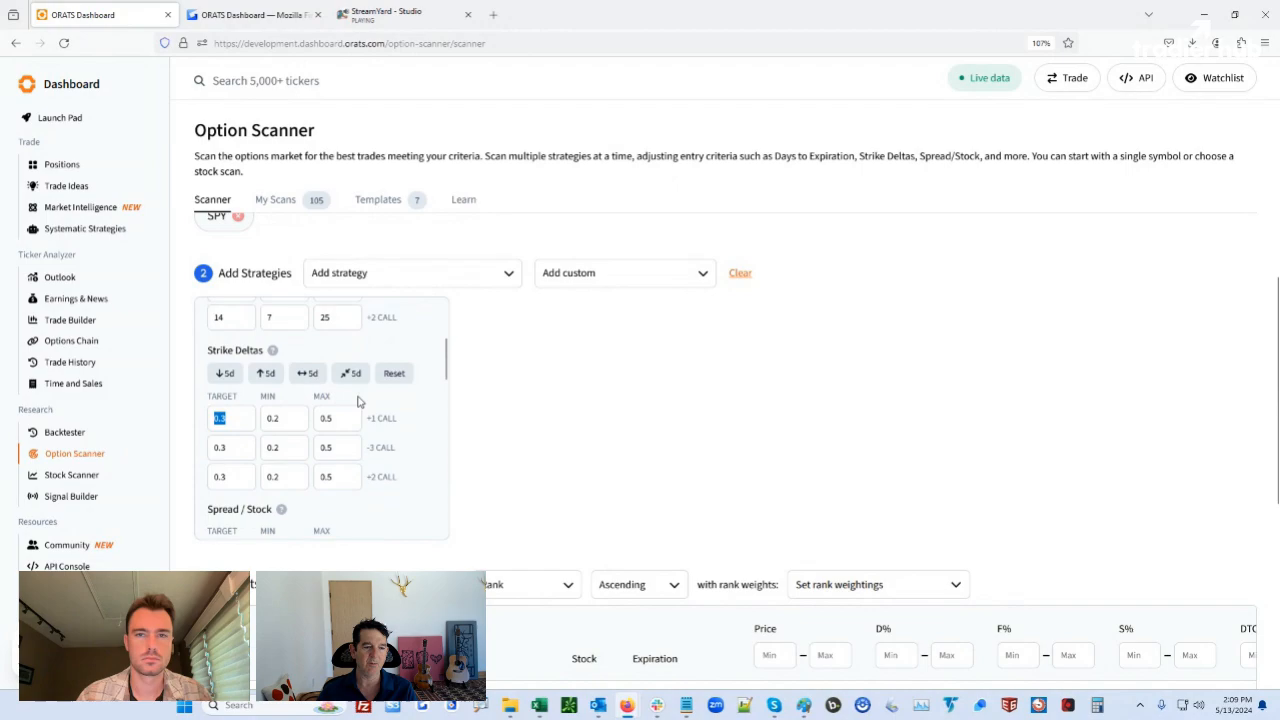
pyautogui.click(305, 373)
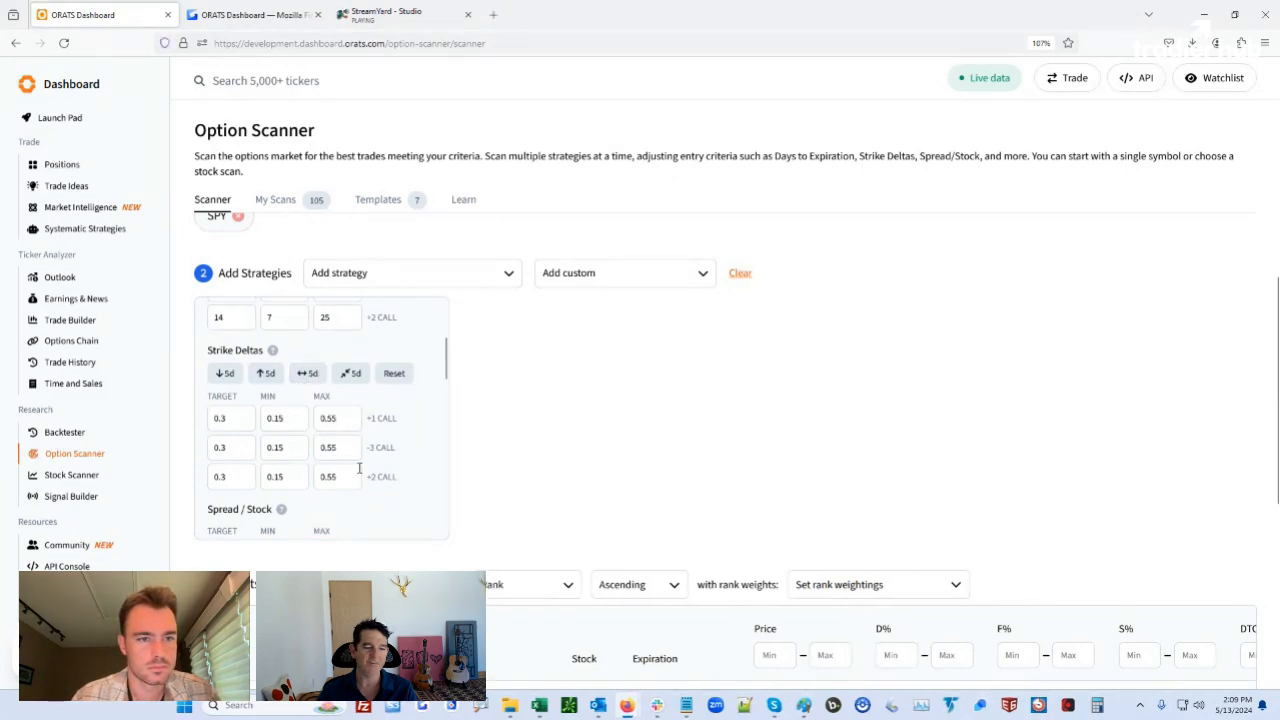
pyautogui.scroll(1, 327, 317)
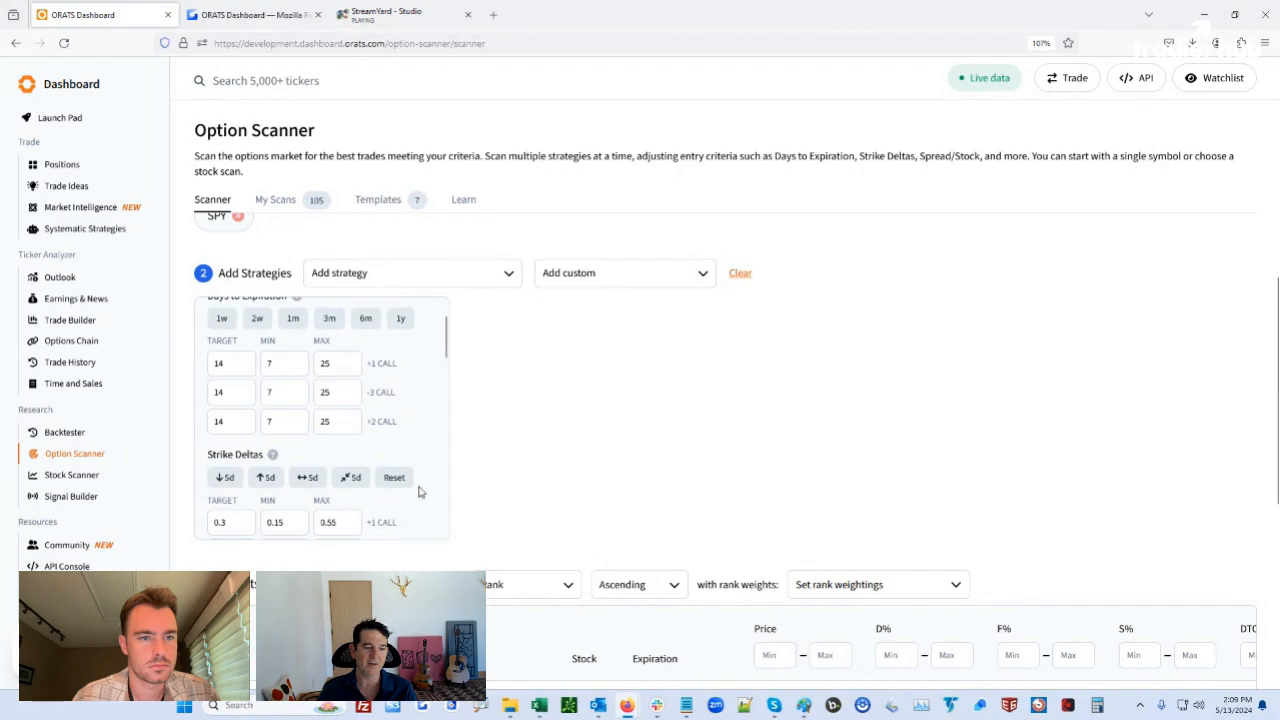
# Load the top-ranked SPY Custom 1 result expiring May 24, 2024 as a new trade and view its payoff analysis
pyautogui.scroll(-3, 419, 491)
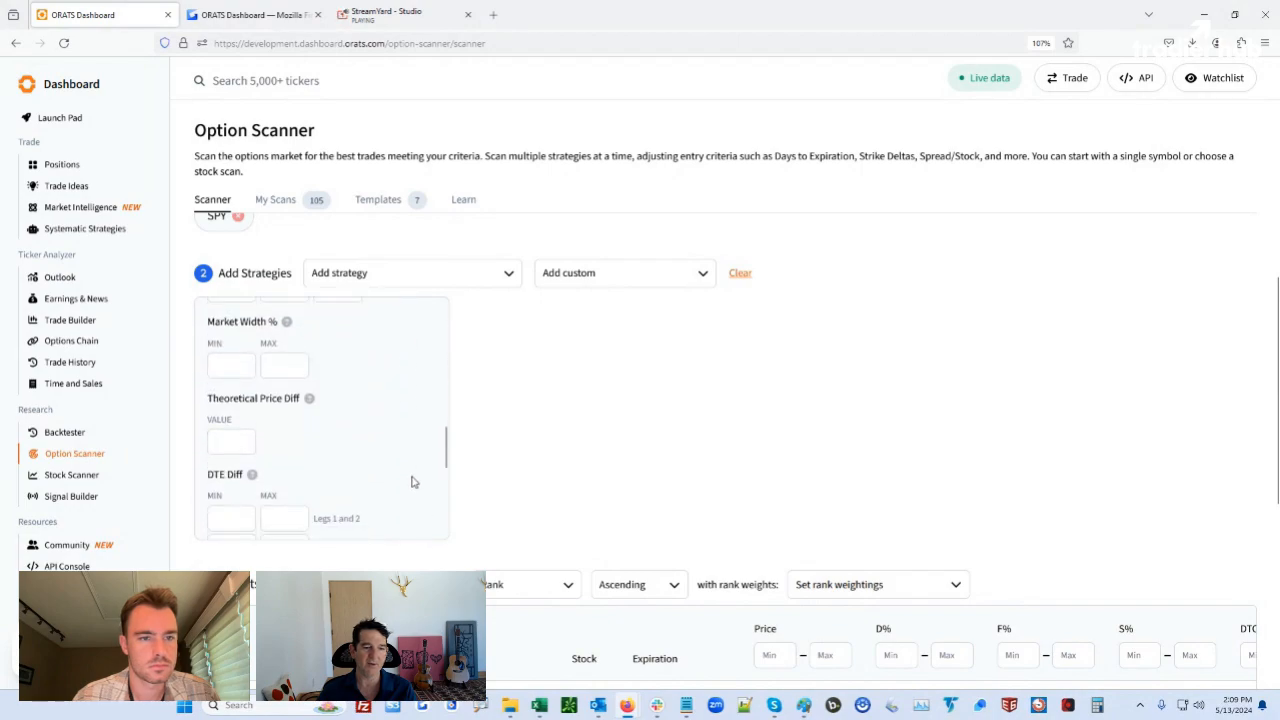
pyautogui.scroll(-2, 411, 482)
pyautogui.scroll(-3, 668, 474)
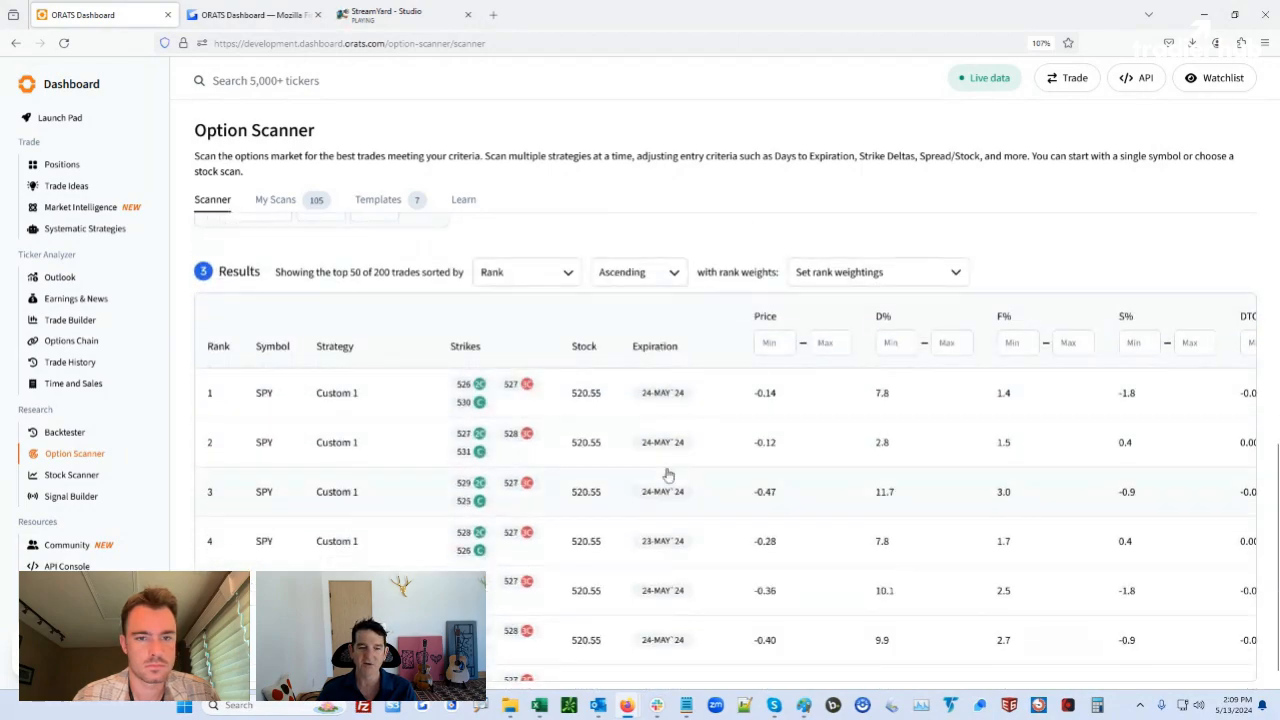
pyautogui.click(586, 394)
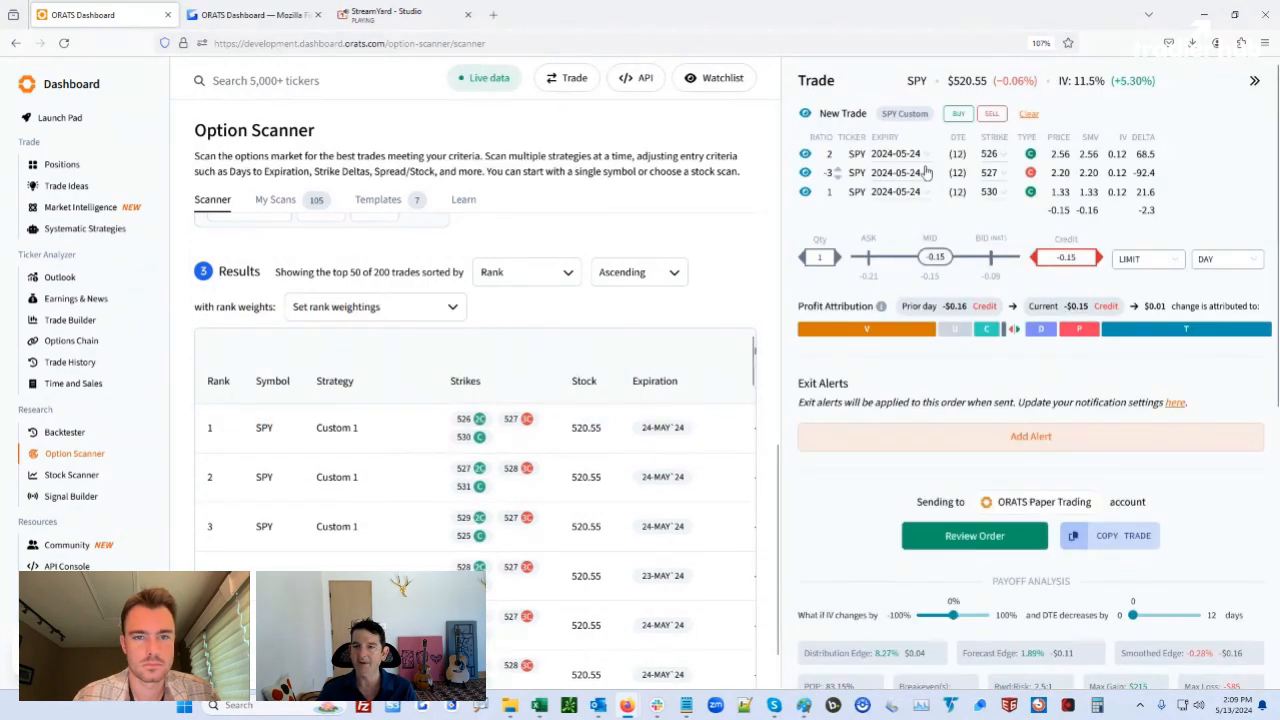
pyautogui.scroll(-1, 898, 400)
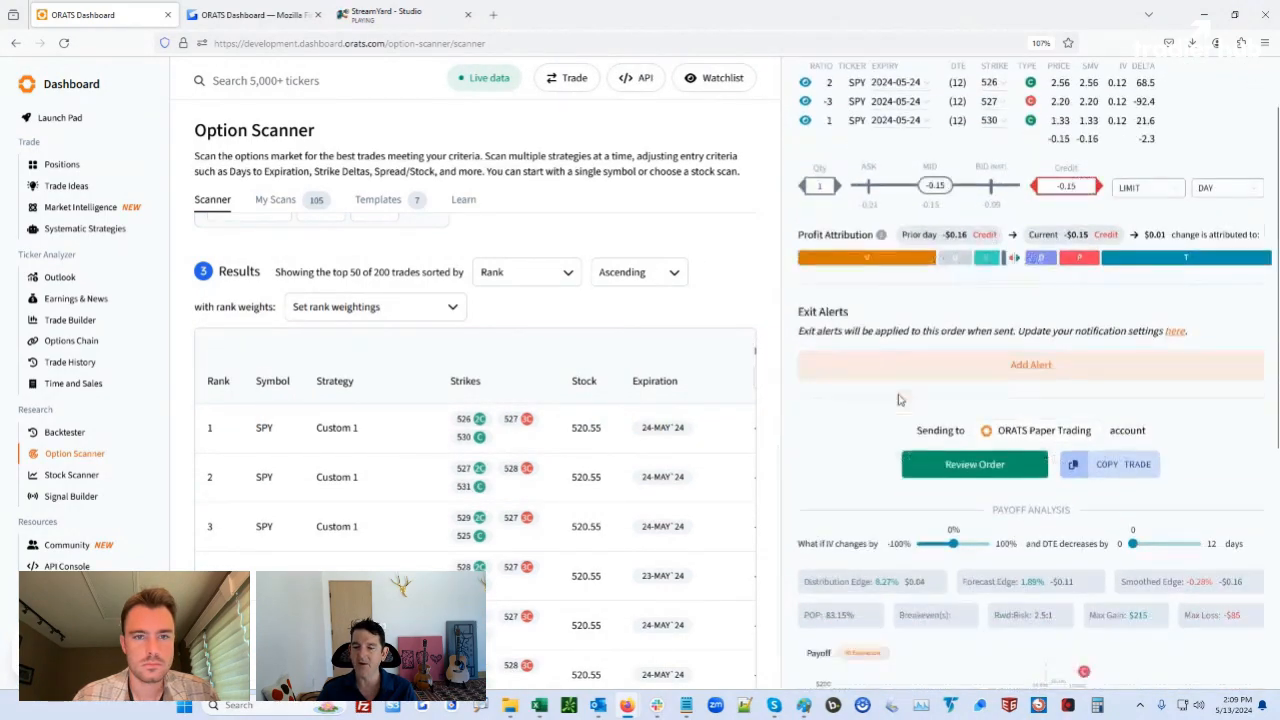
pyautogui.scroll(-3, 898, 400)
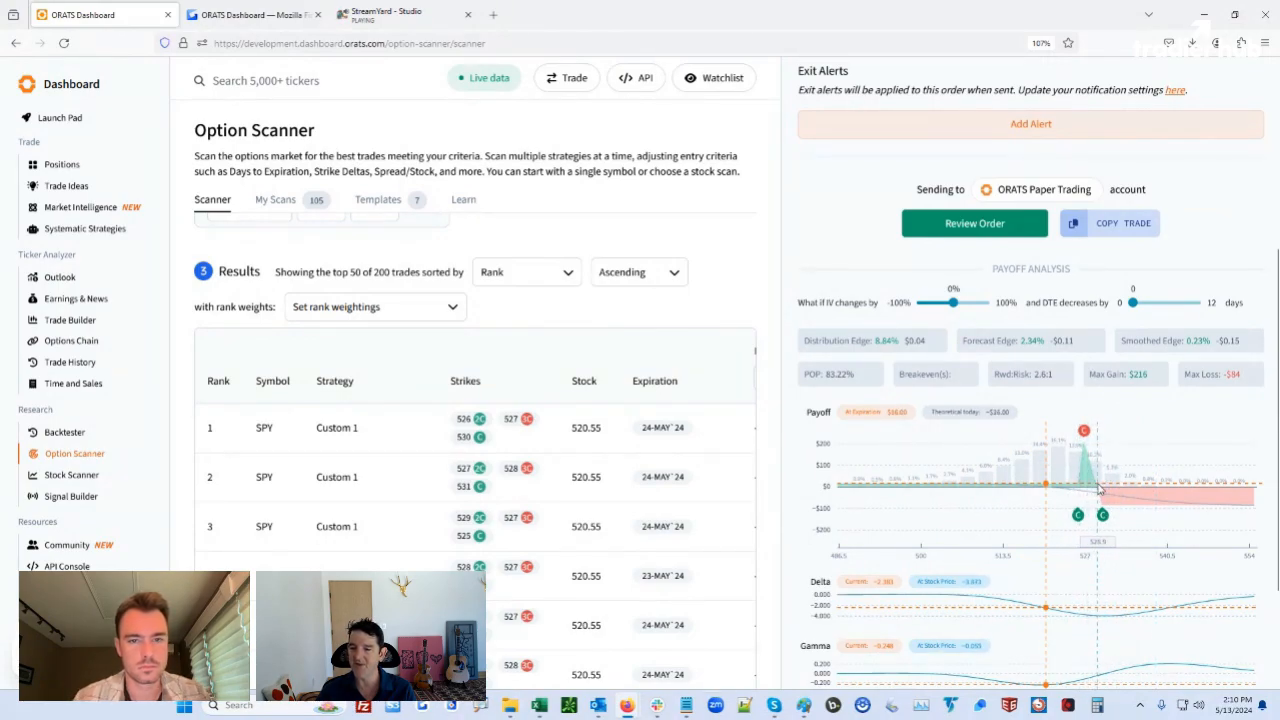
# Set the scan's maximum strike width between legs 1 and 2 to -3
pyautogui.scroll(5, 660, 265)
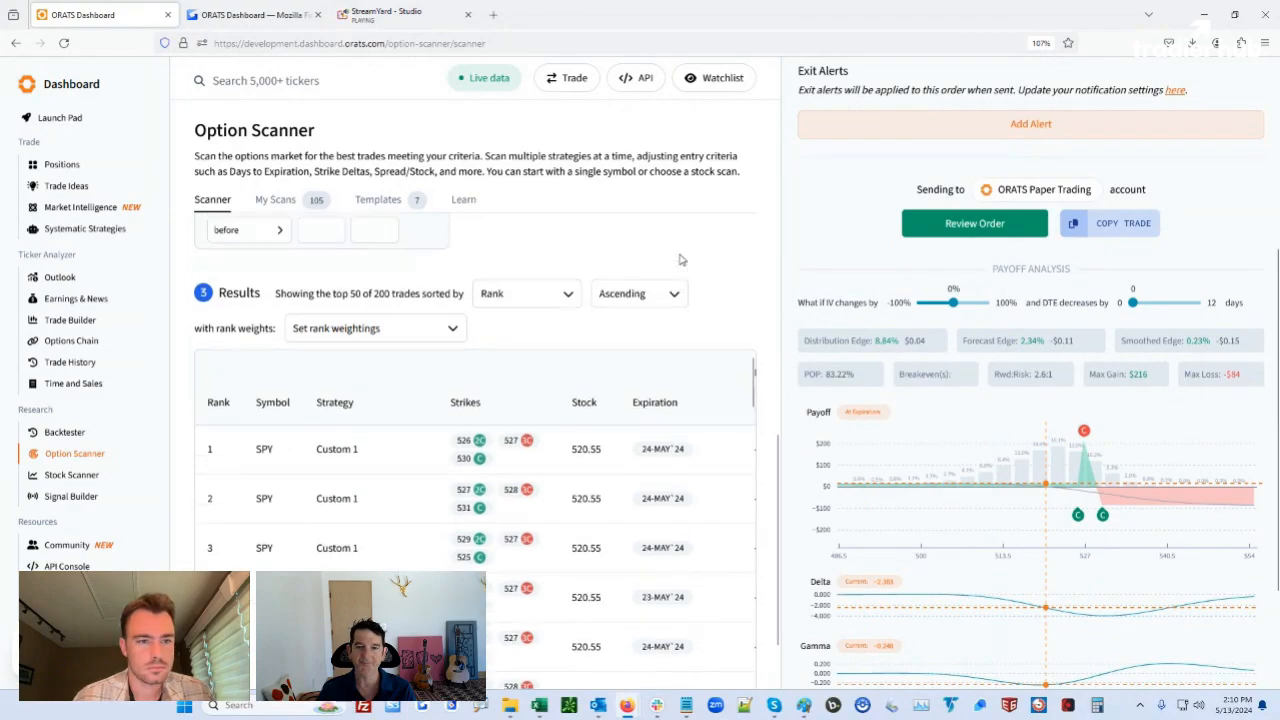
pyautogui.scroll(5, 342, 445)
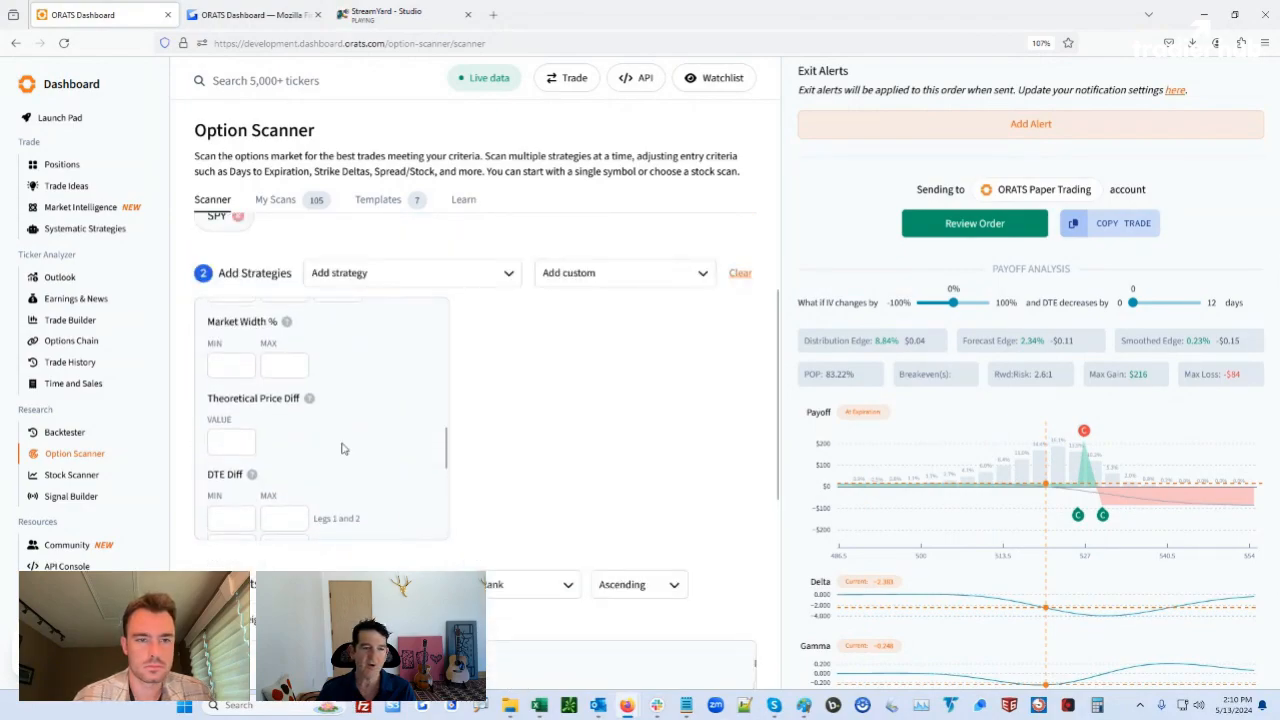
pyautogui.scroll(-2, 353, 445)
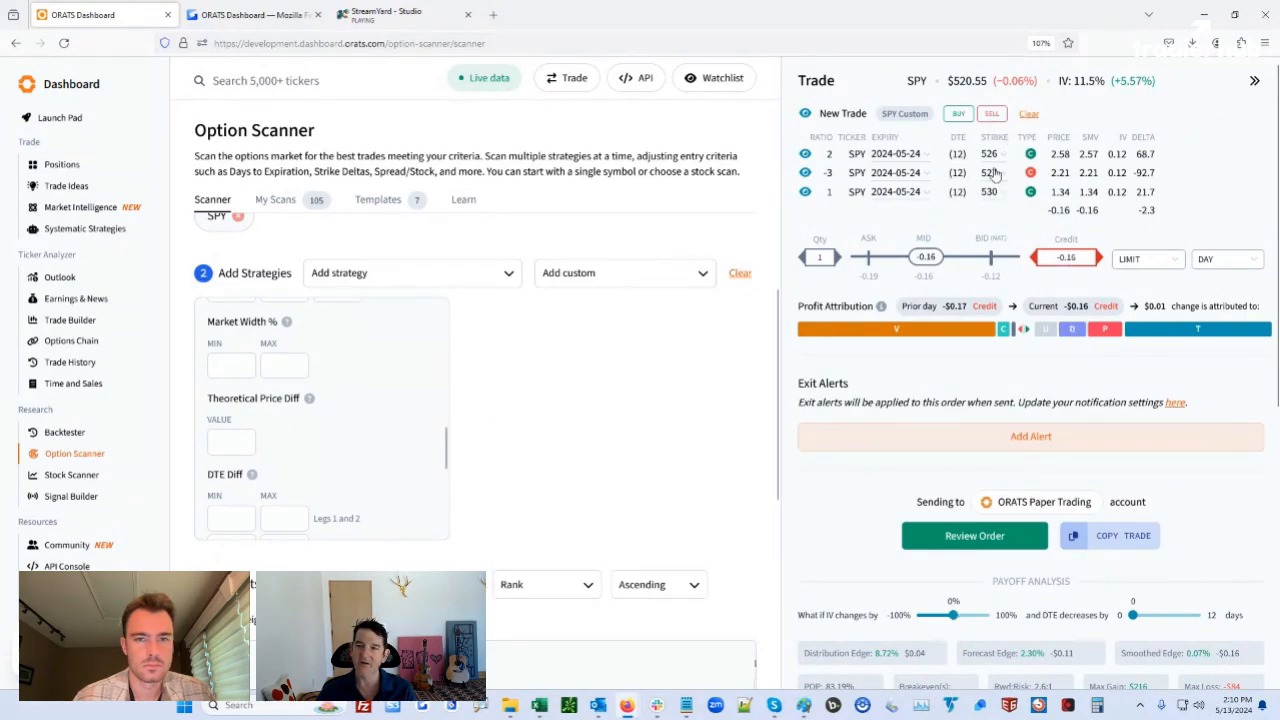
pyautogui.scroll(-2, 363, 474)
pyautogui.scroll(-3, 363, 474)
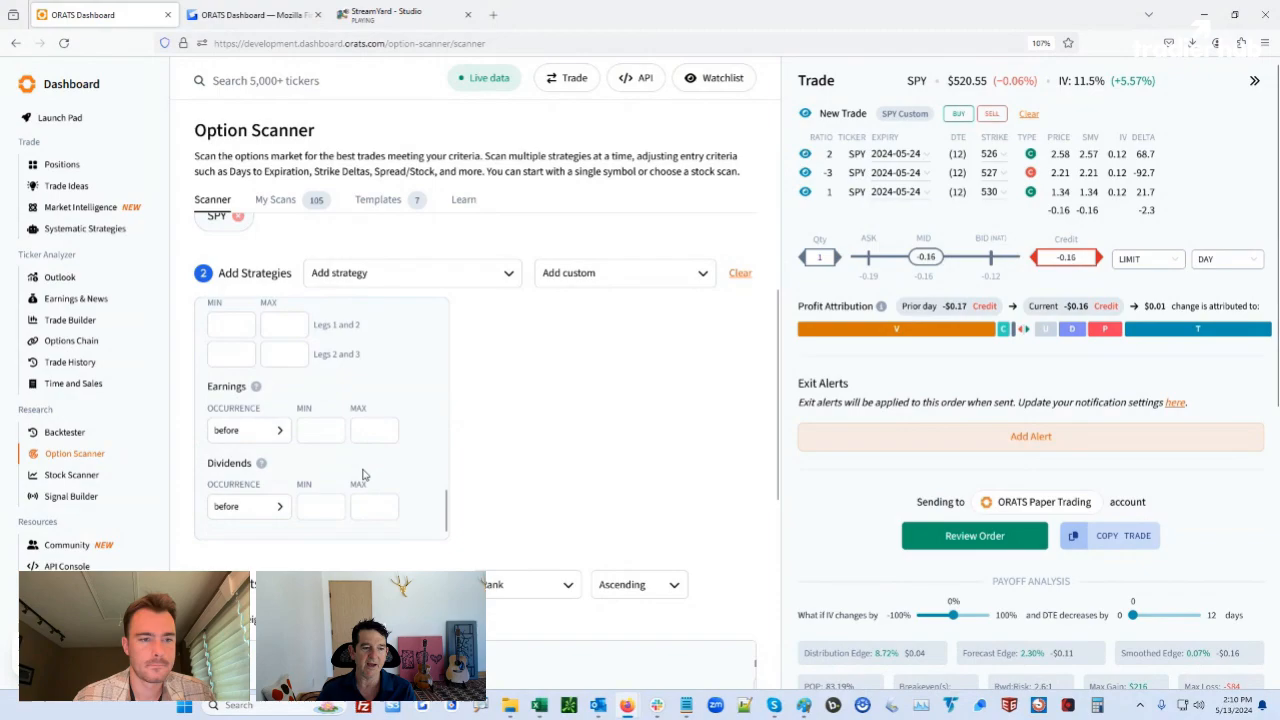
pyautogui.scroll(4, 363, 474)
pyautogui.scroll(-2, 363, 474)
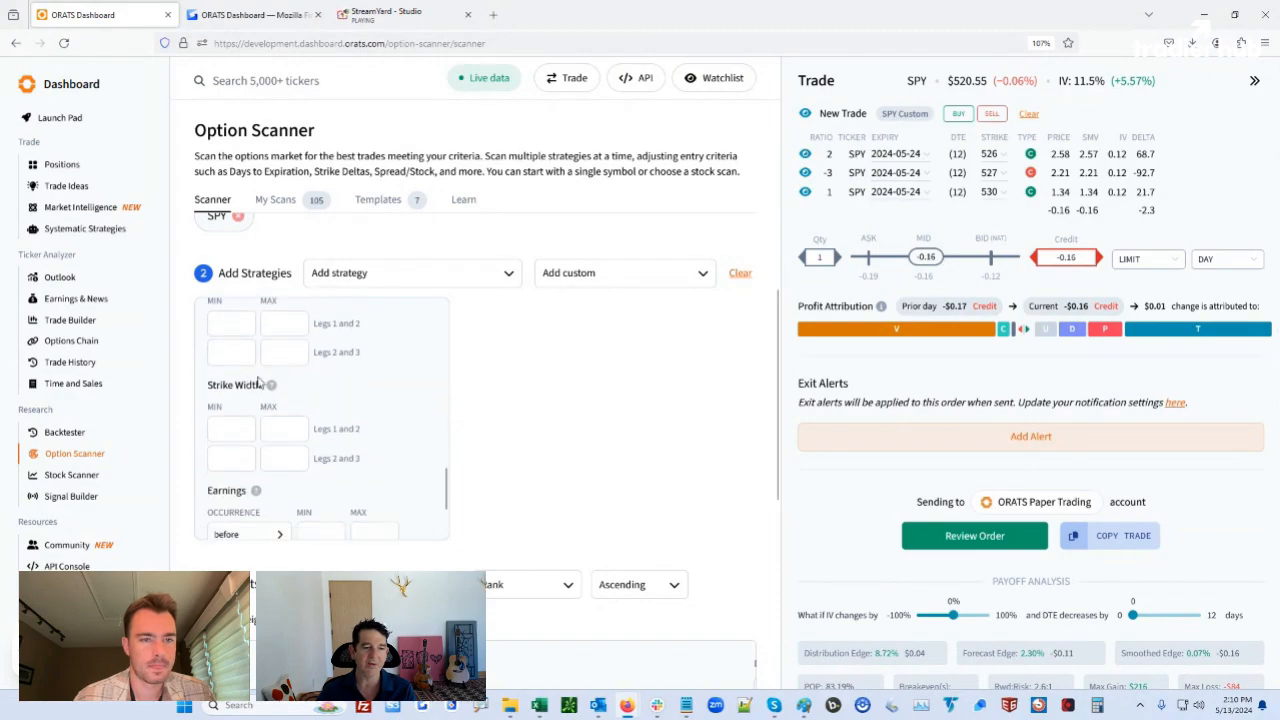
pyautogui.moveTo(270, 391)
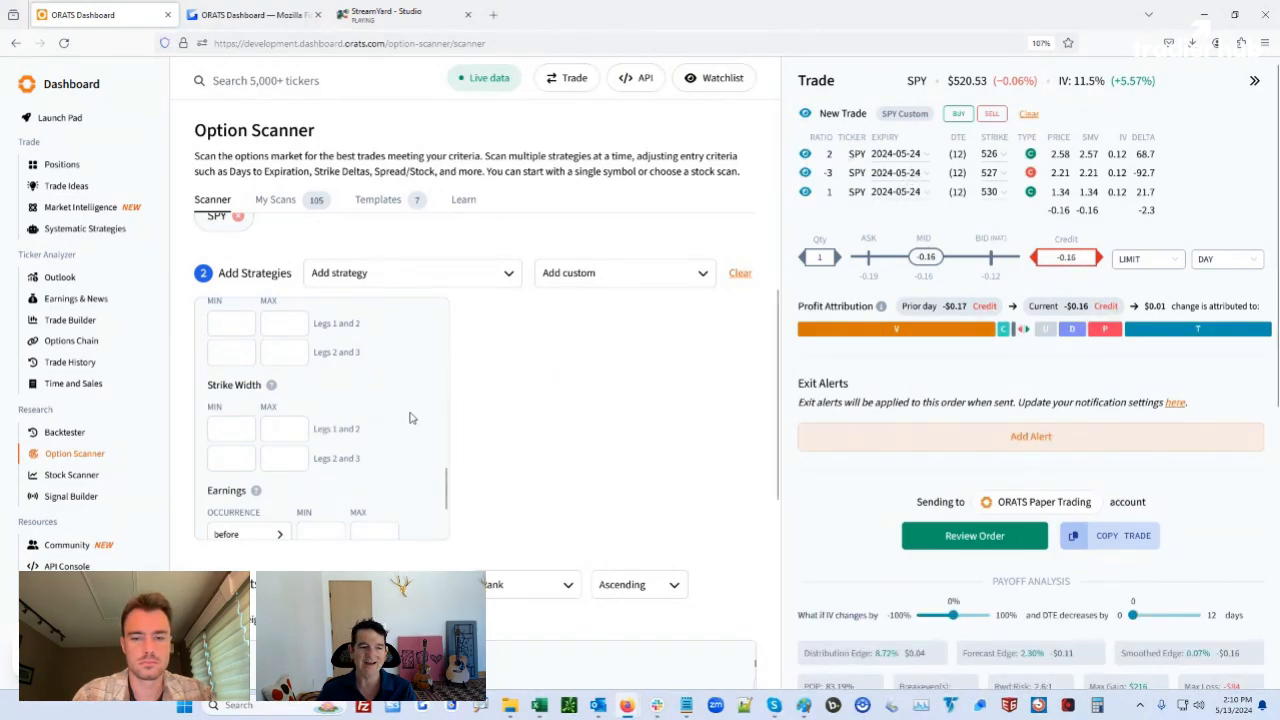
pyautogui.click(274, 427)
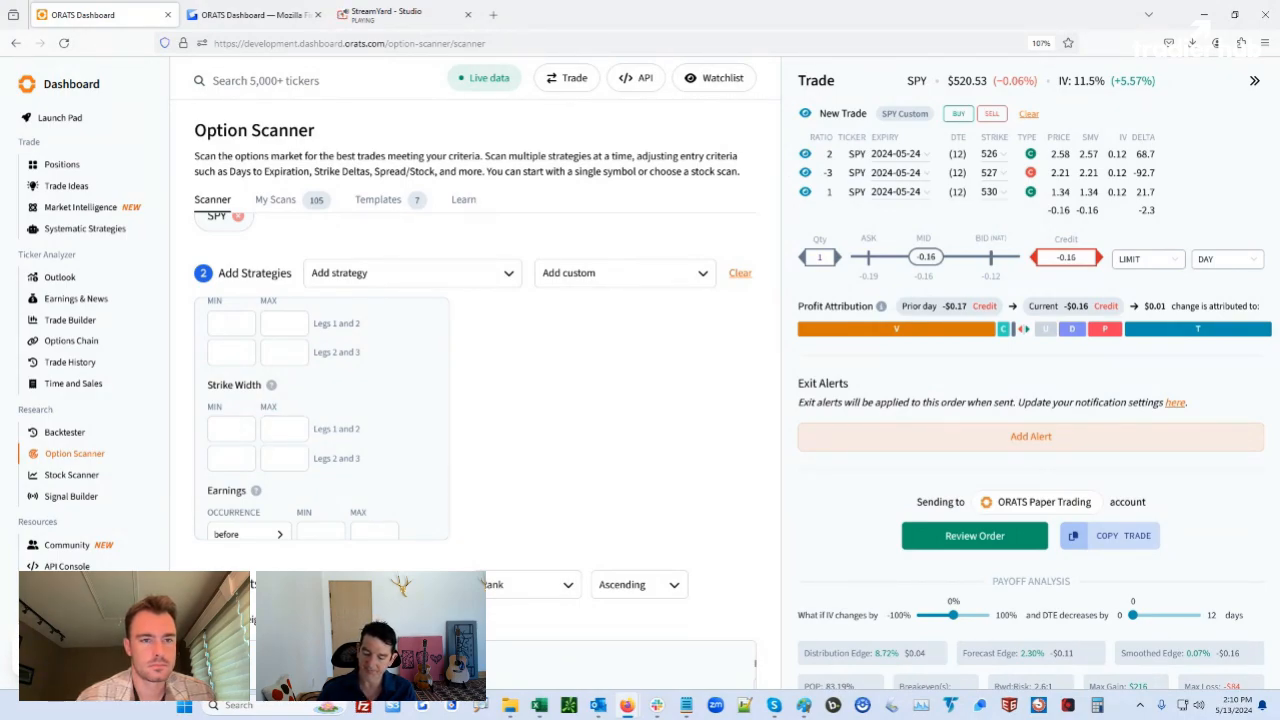
pyautogui.write('3')
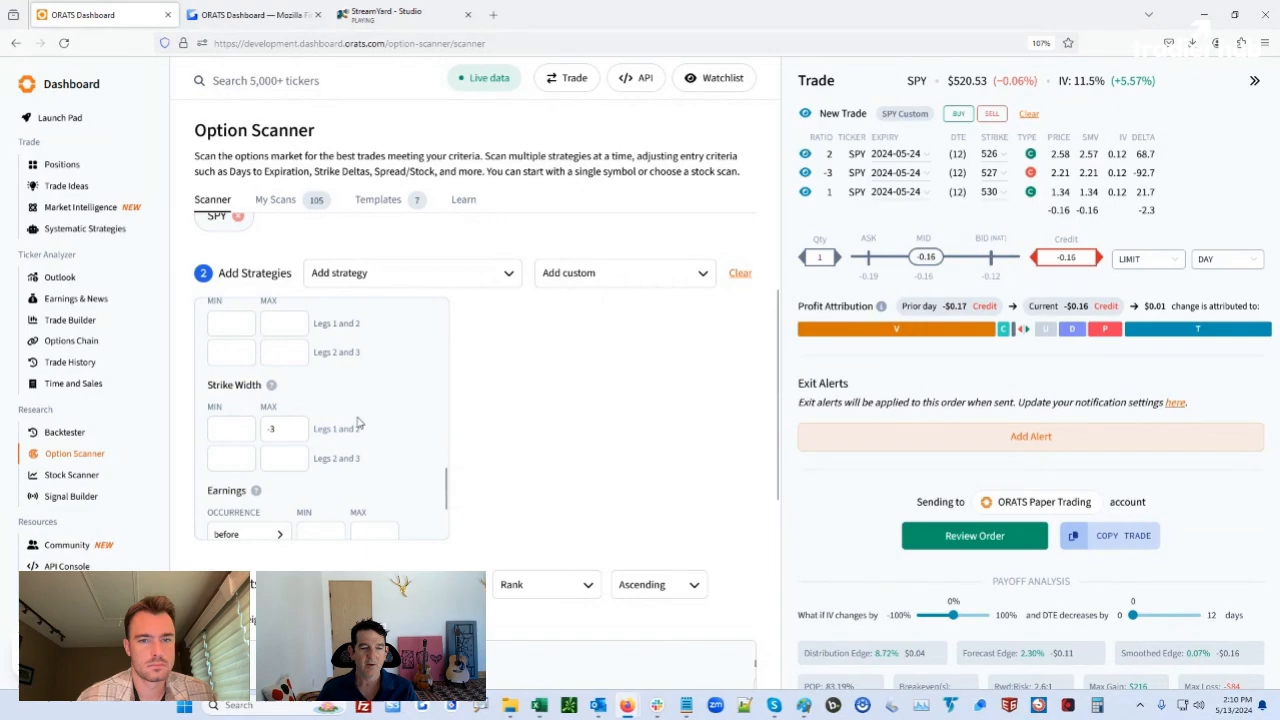
# Set the maximum strike width between legs 2 and 3 to -3
pyautogui.scroll(-3, 586, 415)
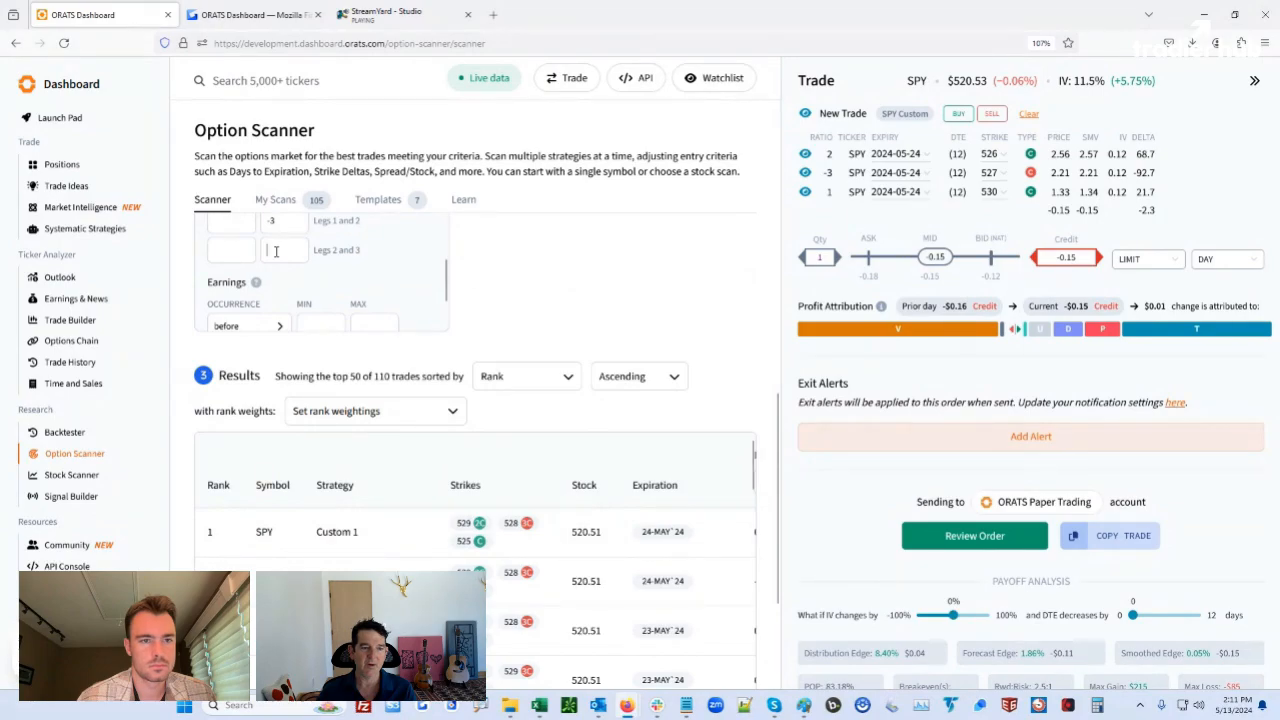
pyautogui.click(276, 251)
pyautogui.write('-3')
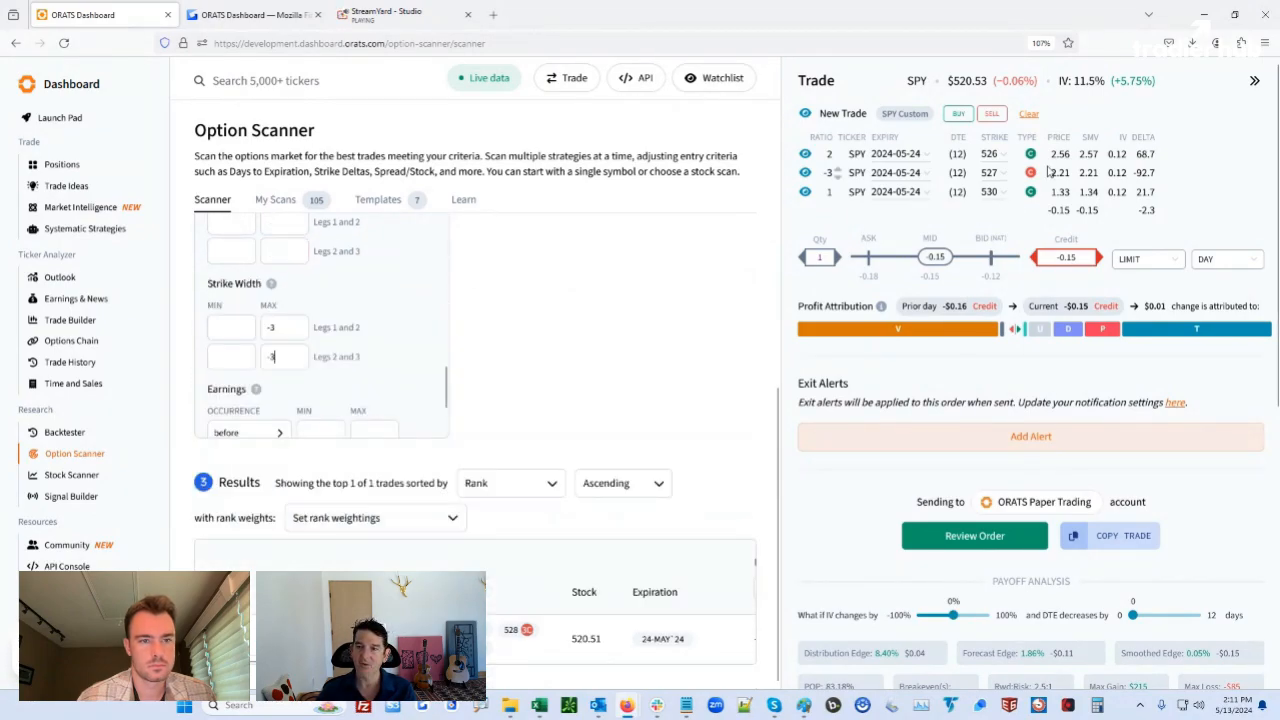
# Clear the loaded trade and replace it with the SPY 531/528/525 call result expiring May 24, 2024, viewing its payoff graph
pyautogui.click(1035, 116)
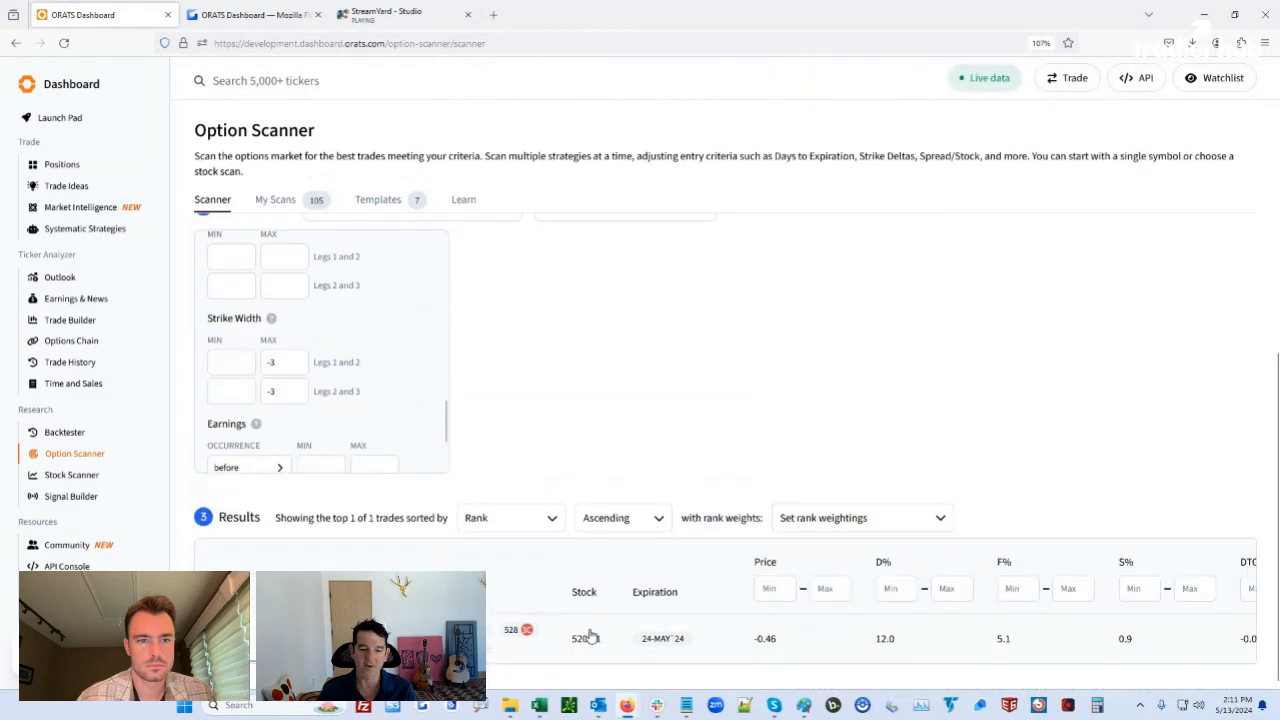
pyautogui.click(660, 638)
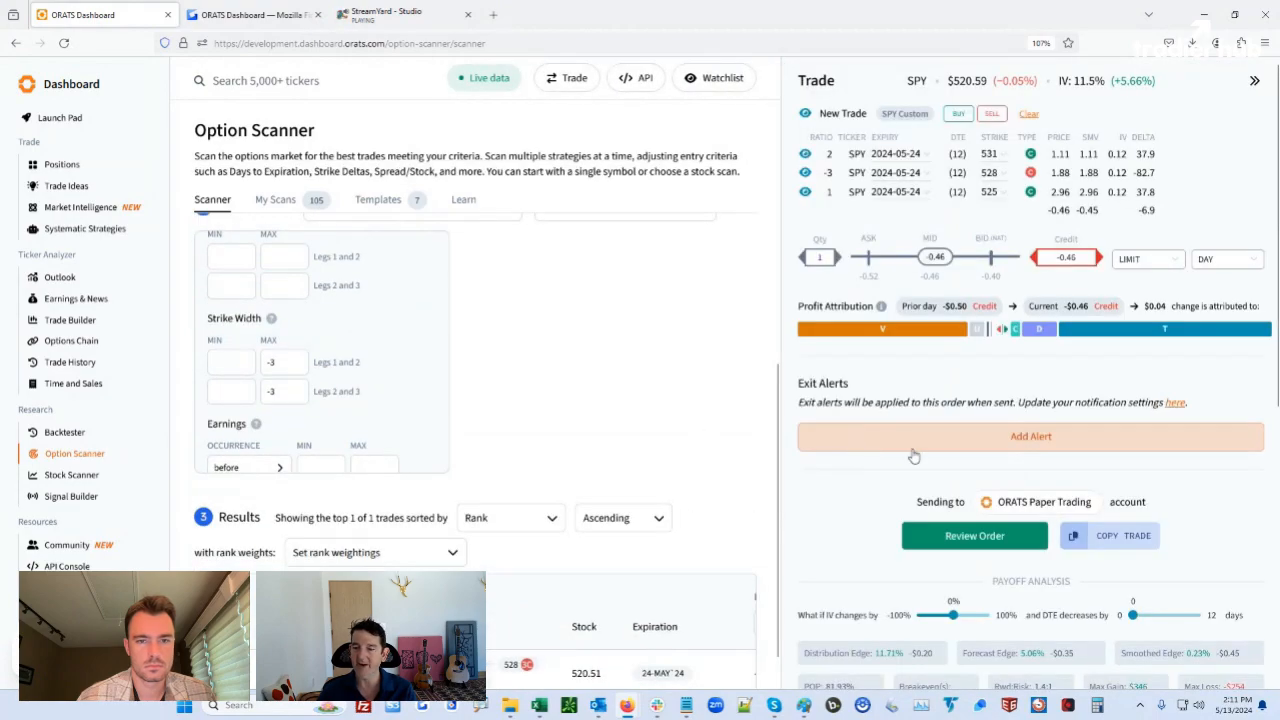
pyautogui.scroll(-2, 911, 452)
pyautogui.scroll(-1, 911, 454)
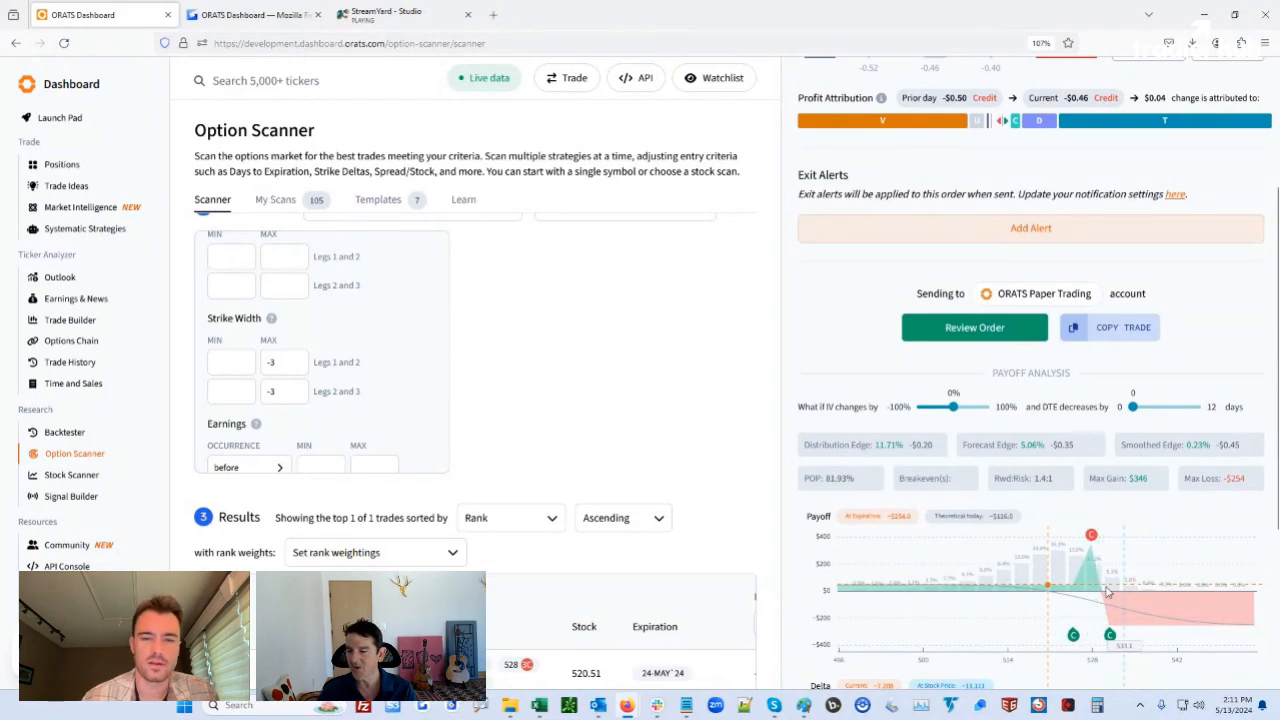
# Review the 531/528/525 call trade's edge figures, Greeks and legs, and clear it from the trade ticket
pyautogui.scroll(-1, 1143, 620)
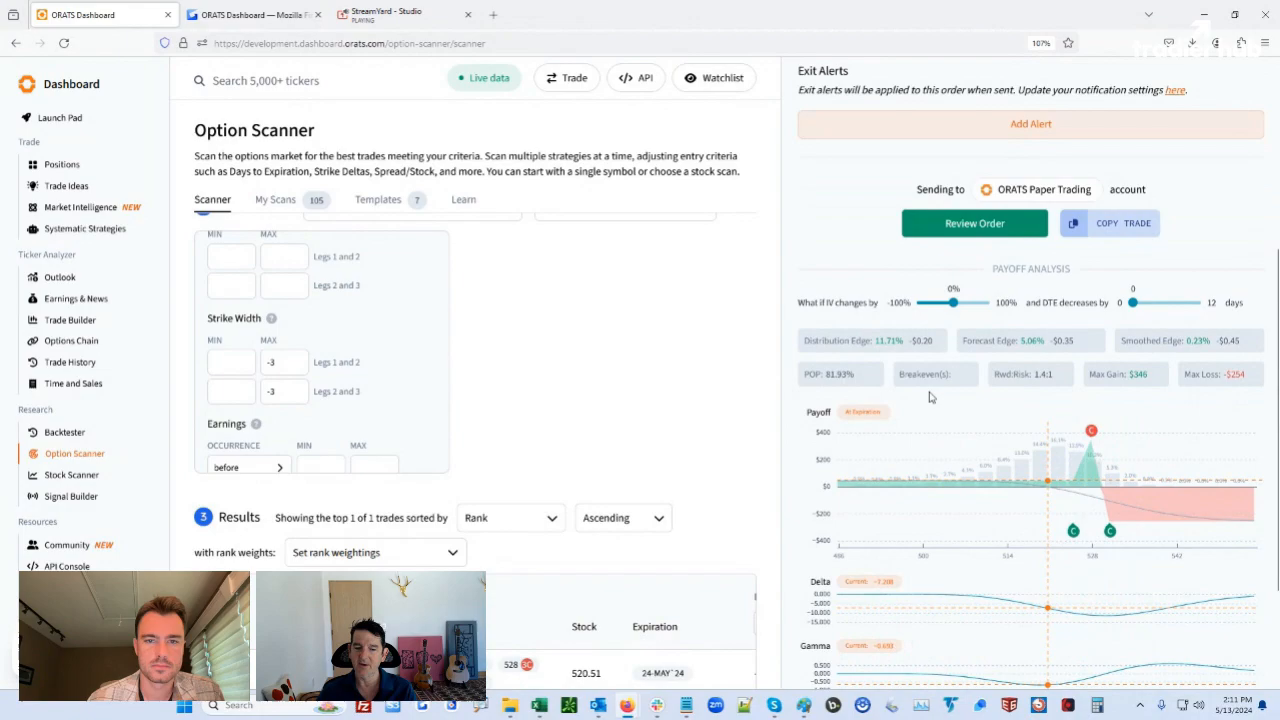
pyautogui.scroll(3, 917, 405)
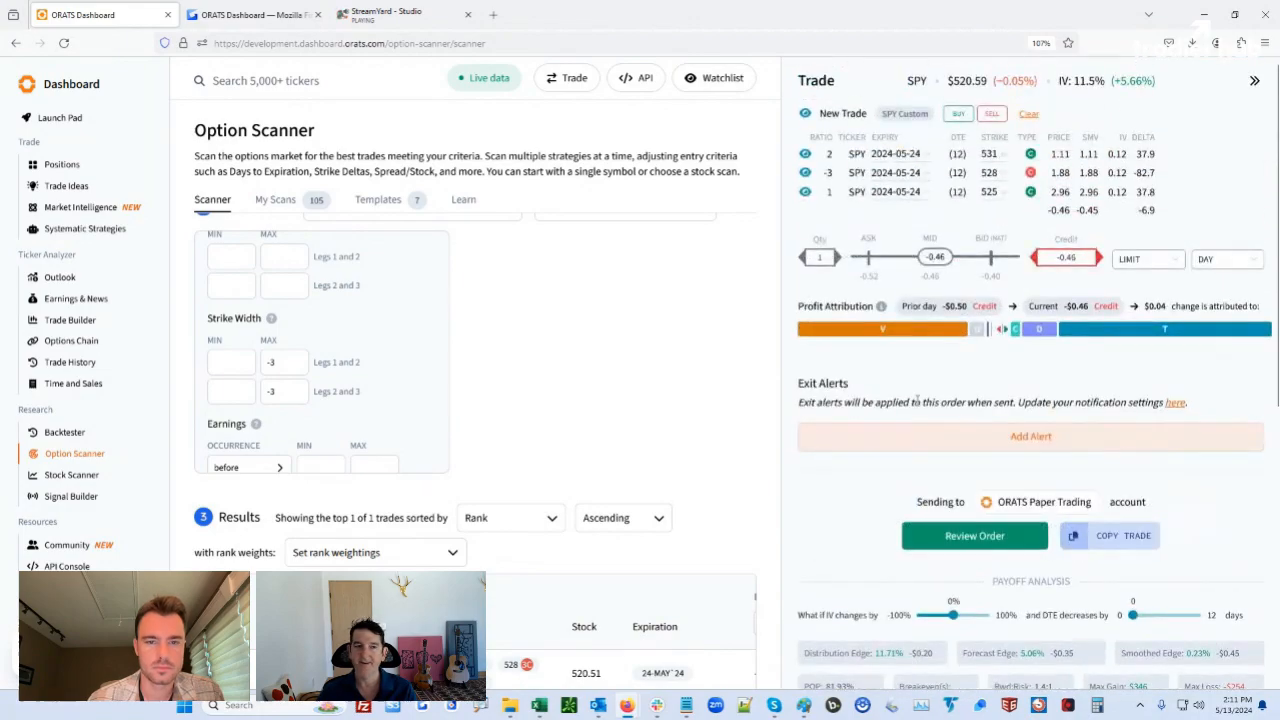
pyautogui.click(1027, 116)
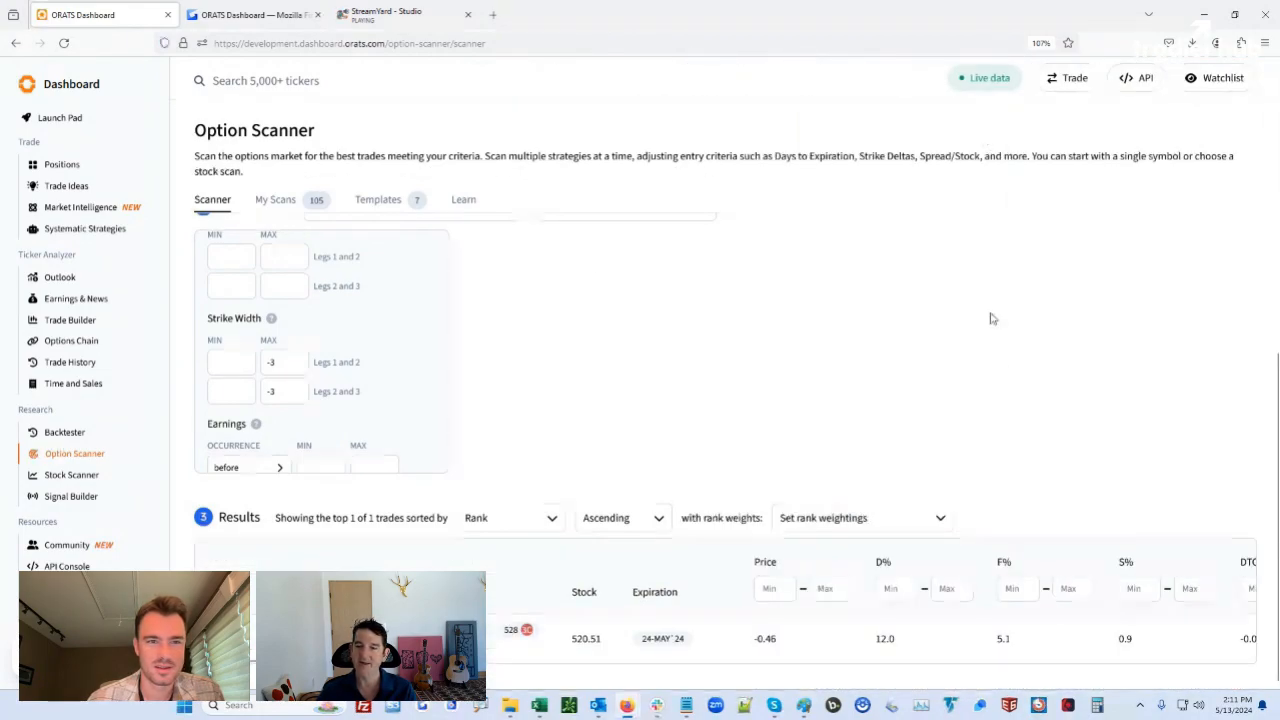
# Save the adjusted scan to my scans under the name 1x-3x2 Call fly+vertical, overwriting the saved version
pyautogui.scroll(2, 1000, 317)
pyautogui.click(1088, 244)
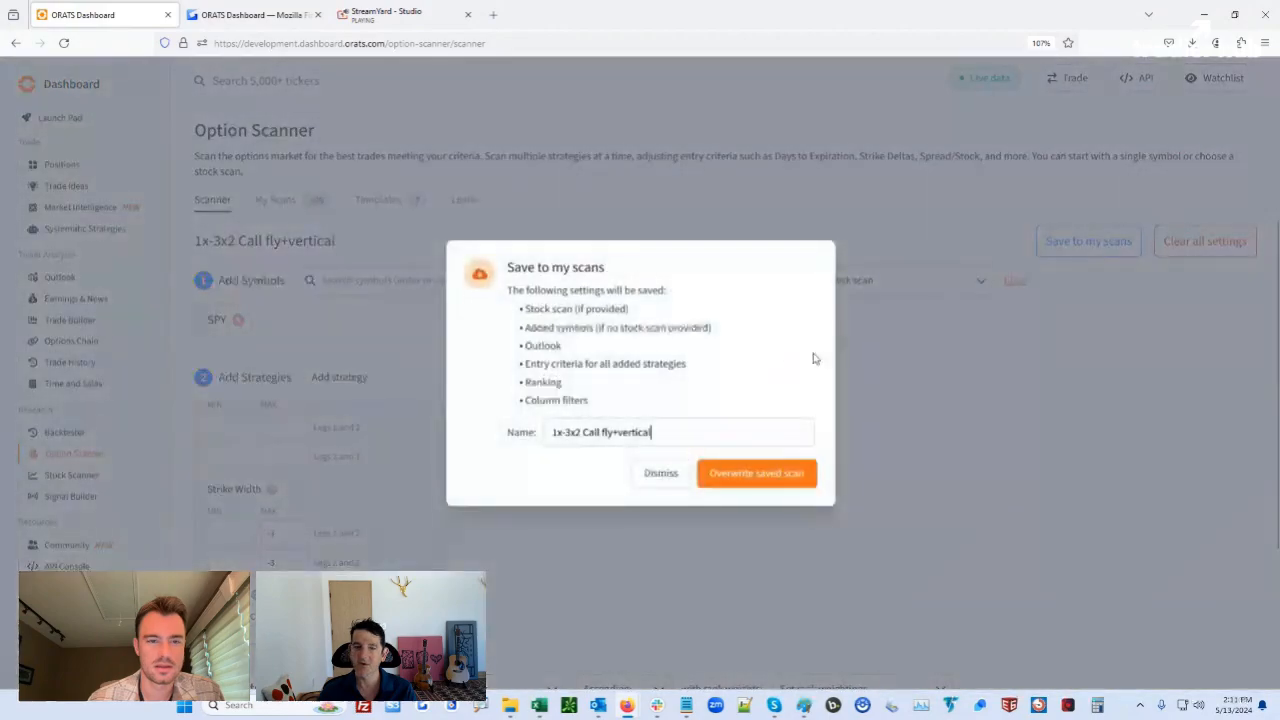
pyautogui.click(788, 480)
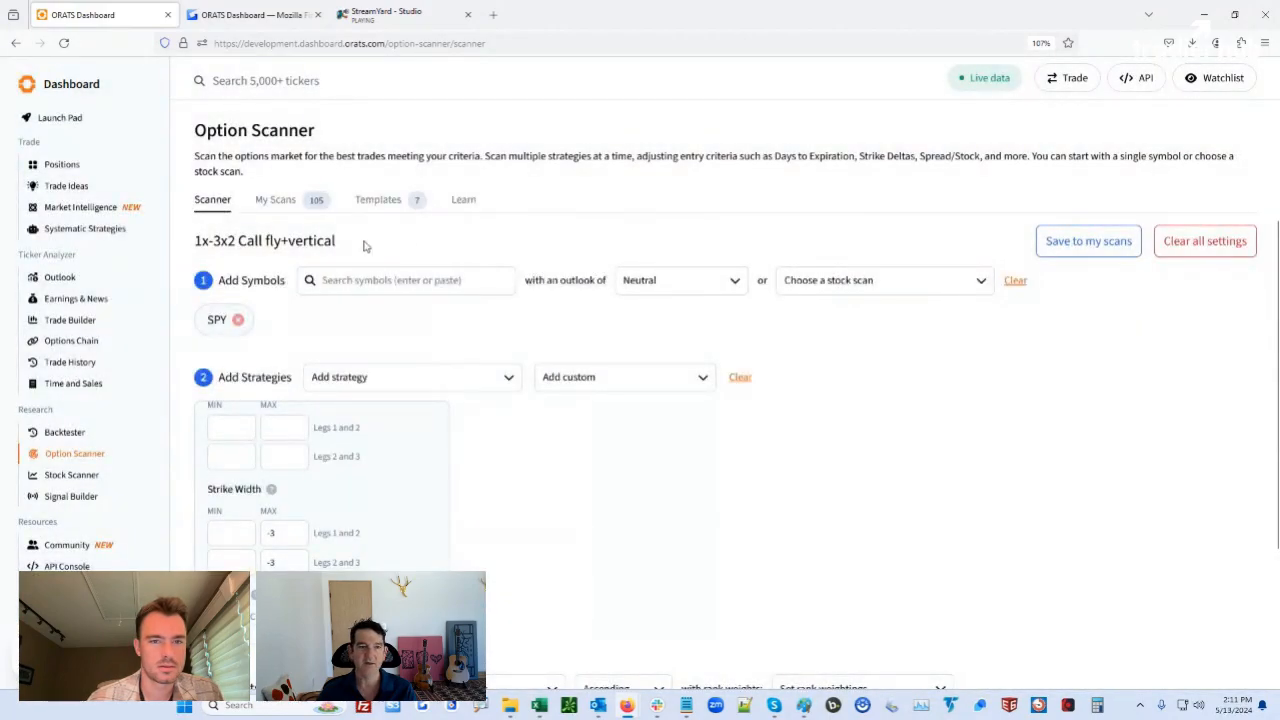
# Open the saved Rev IronFly scan for SPY and bring up its results
pyautogui.click(284, 204)
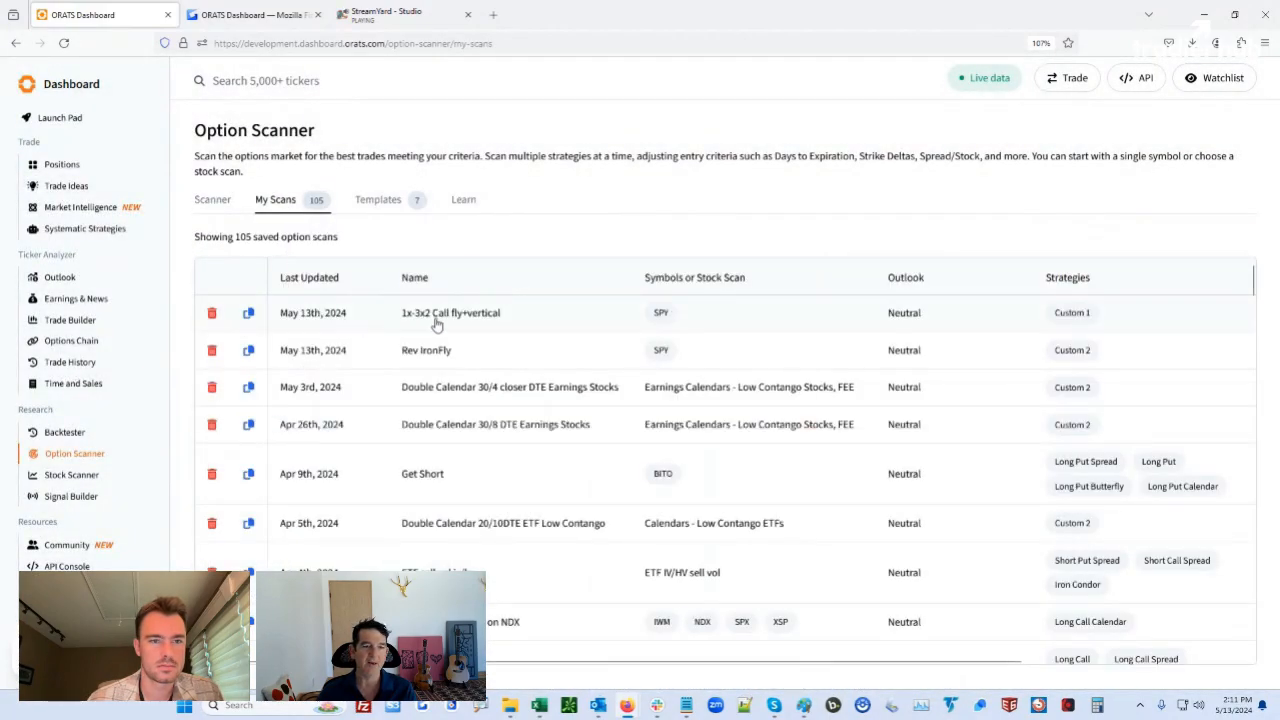
pyautogui.click(437, 350)
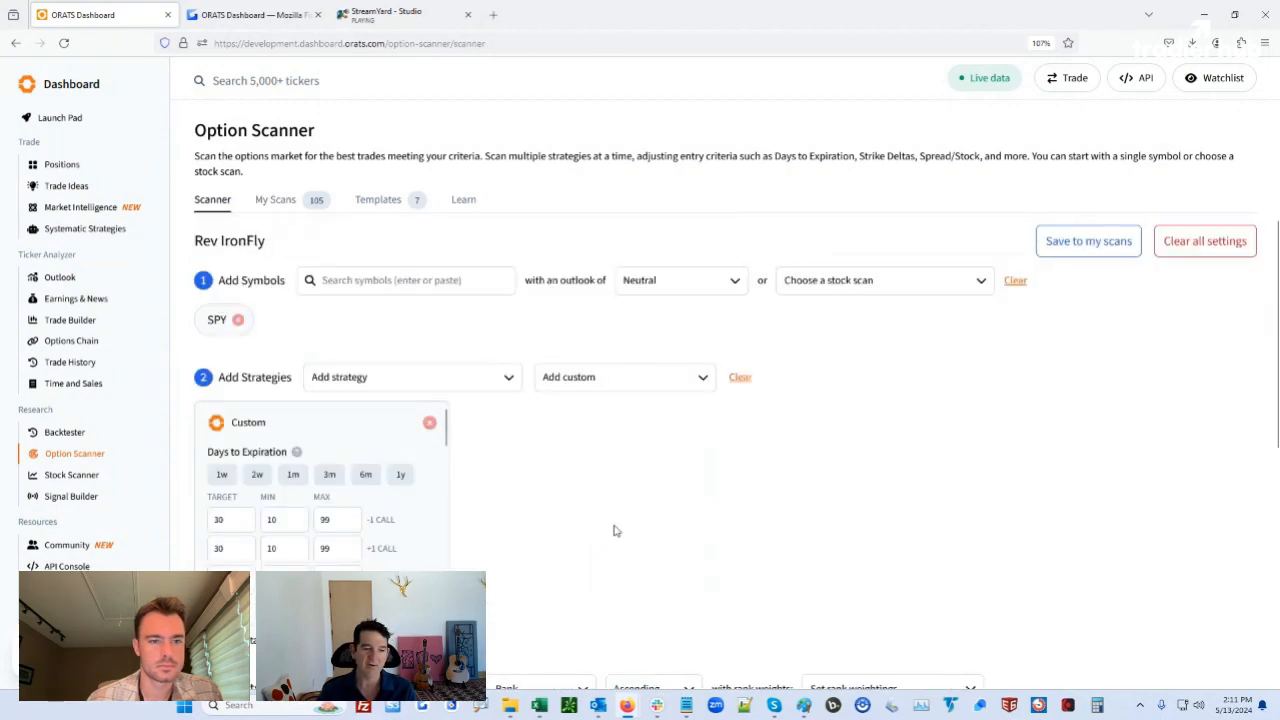
pyautogui.scroll(-2, 615, 530)
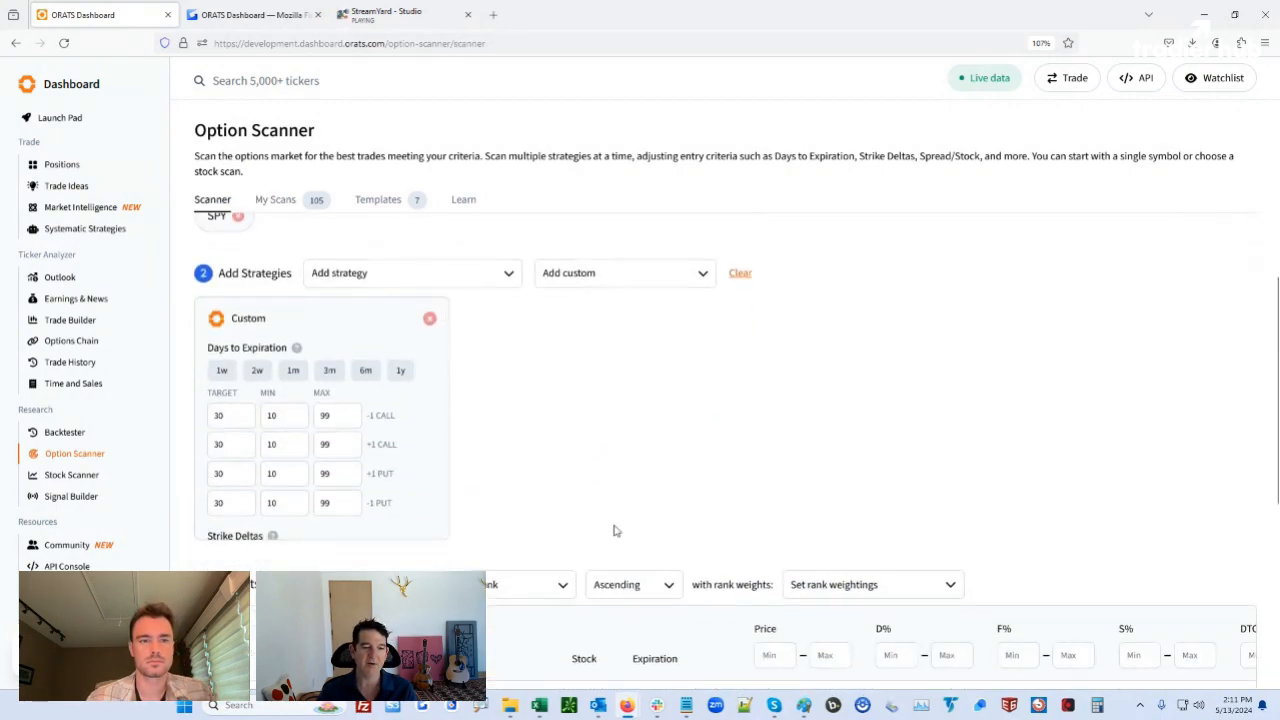
pyautogui.scroll(-2, 610, 472)
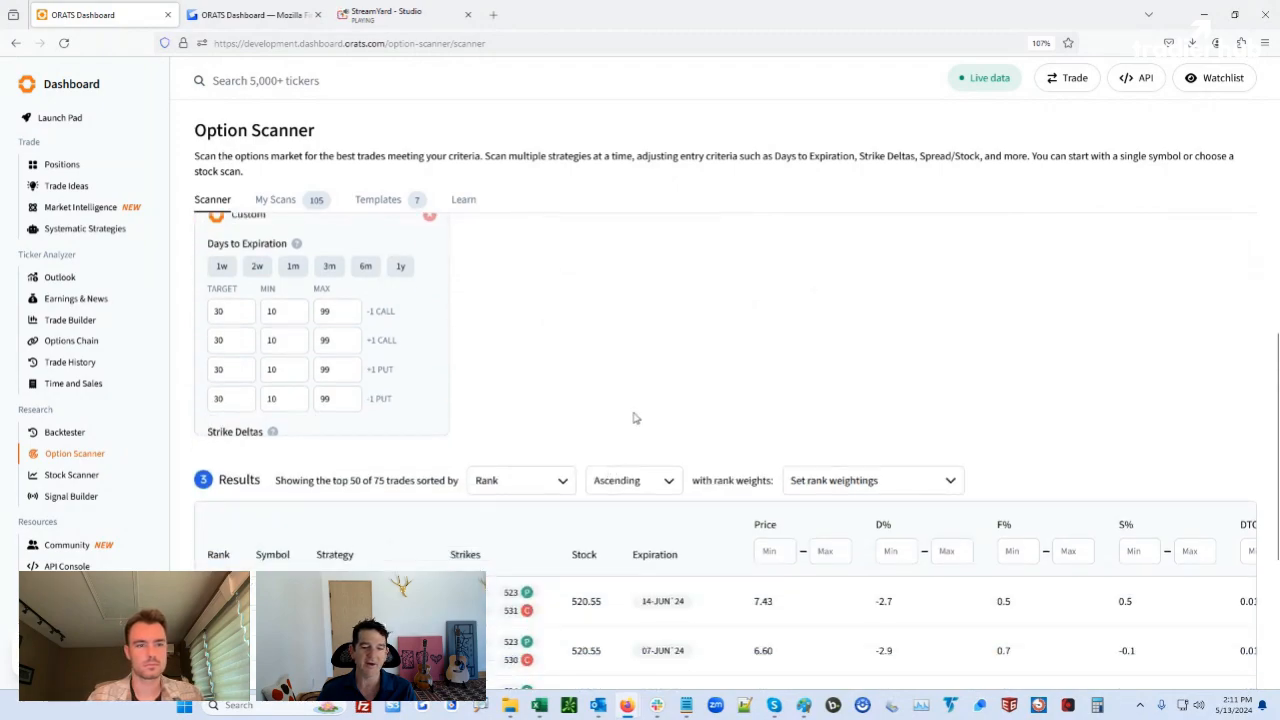
pyautogui.scroll(-2, 642, 375)
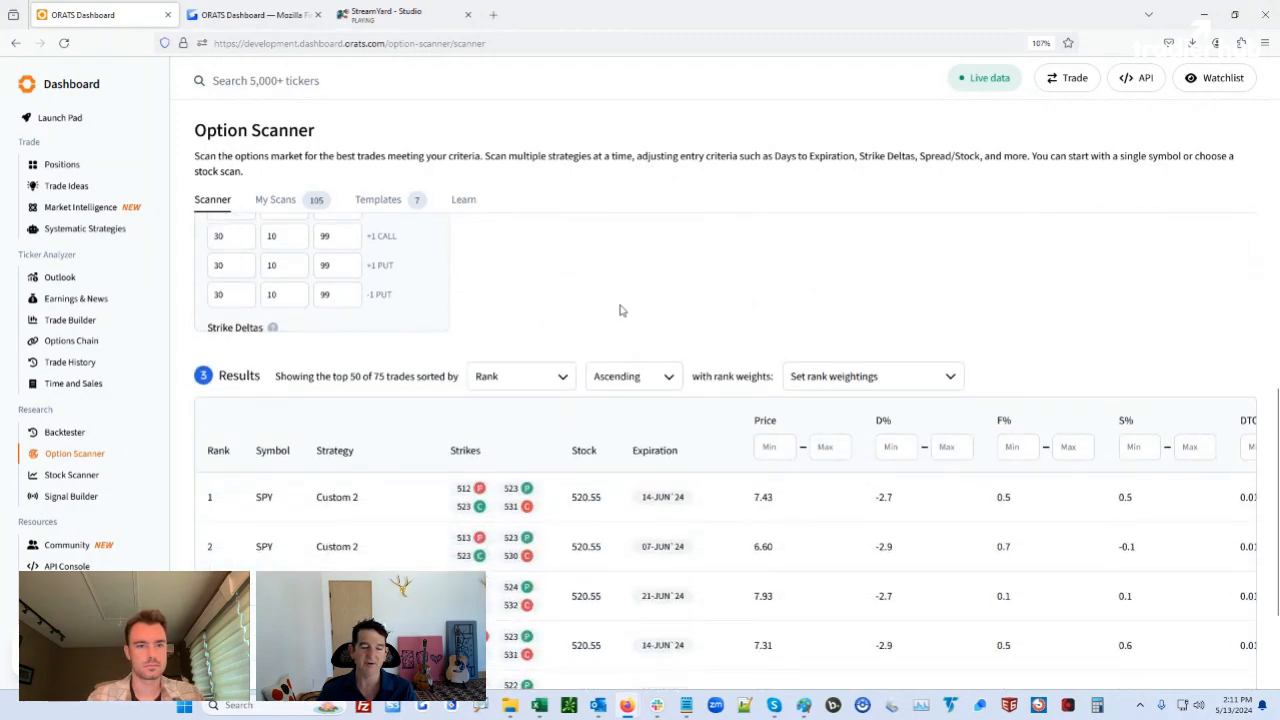
# Load the top-ranked SPY 512/523/523/531 trade expiring June 14, 2024, and examine its legs, deltas and payoff graph
pyautogui.click(626, 506)
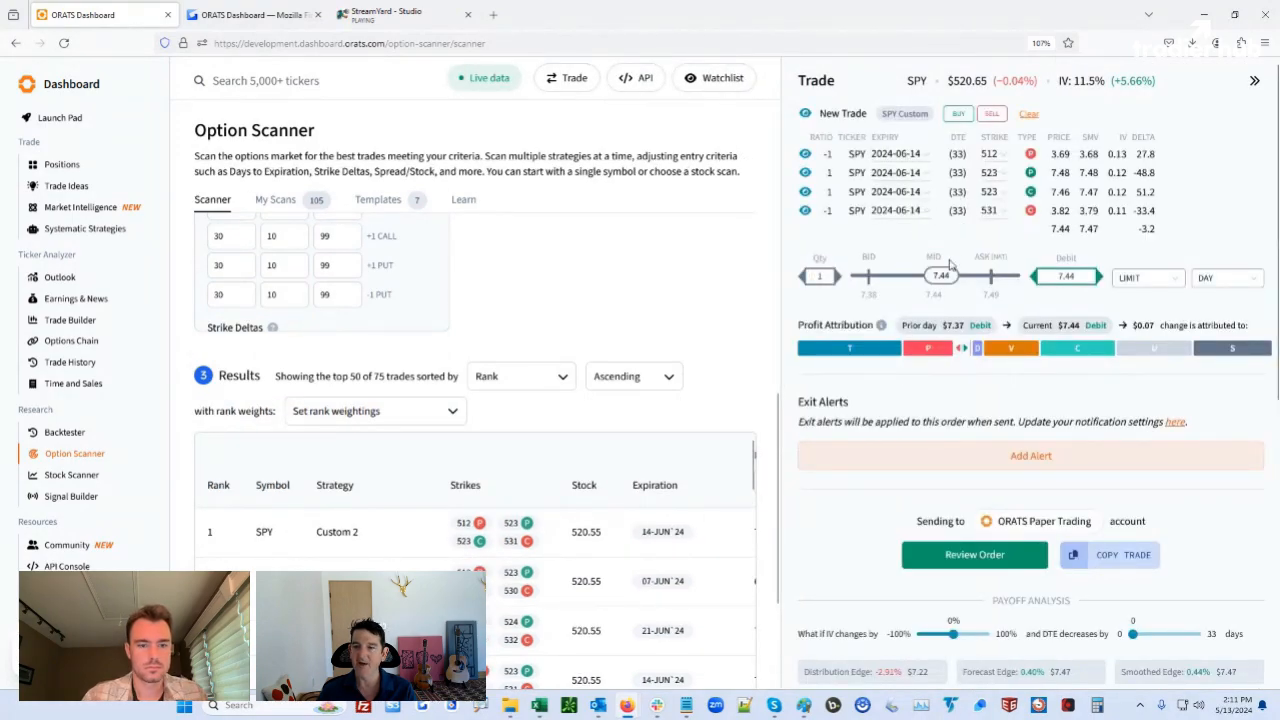
pyautogui.scroll(-5, 934, 480)
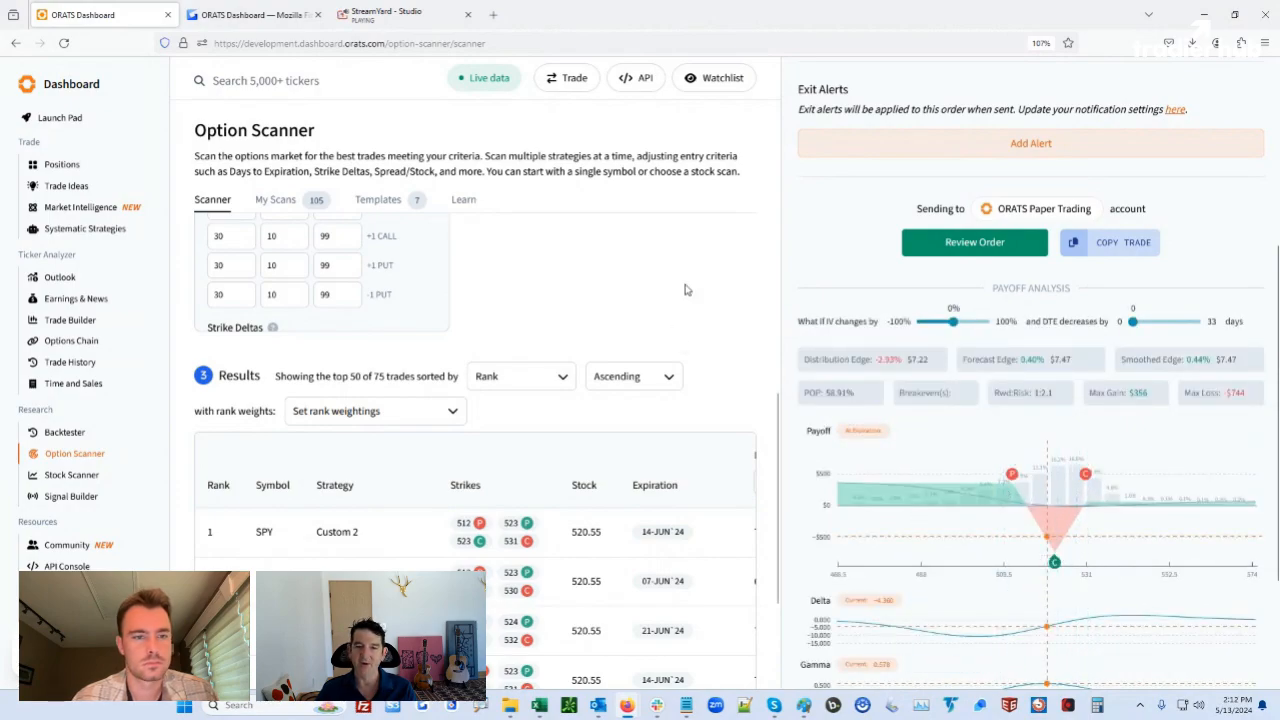
pyautogui.scroll(-3, 414, 277)
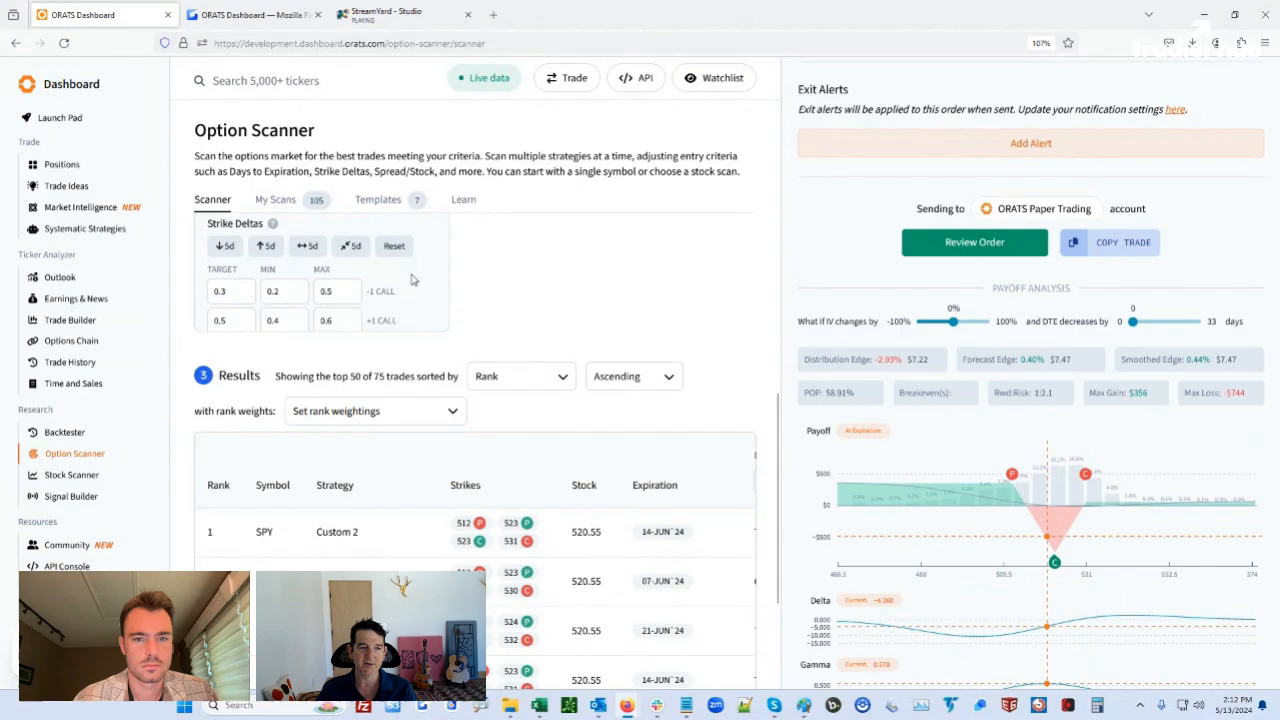
pyautogui.scroll(1, 493, 300)
pyautogui.moveTo(1277, 330); pyautogui.dragTo(1277, 150)
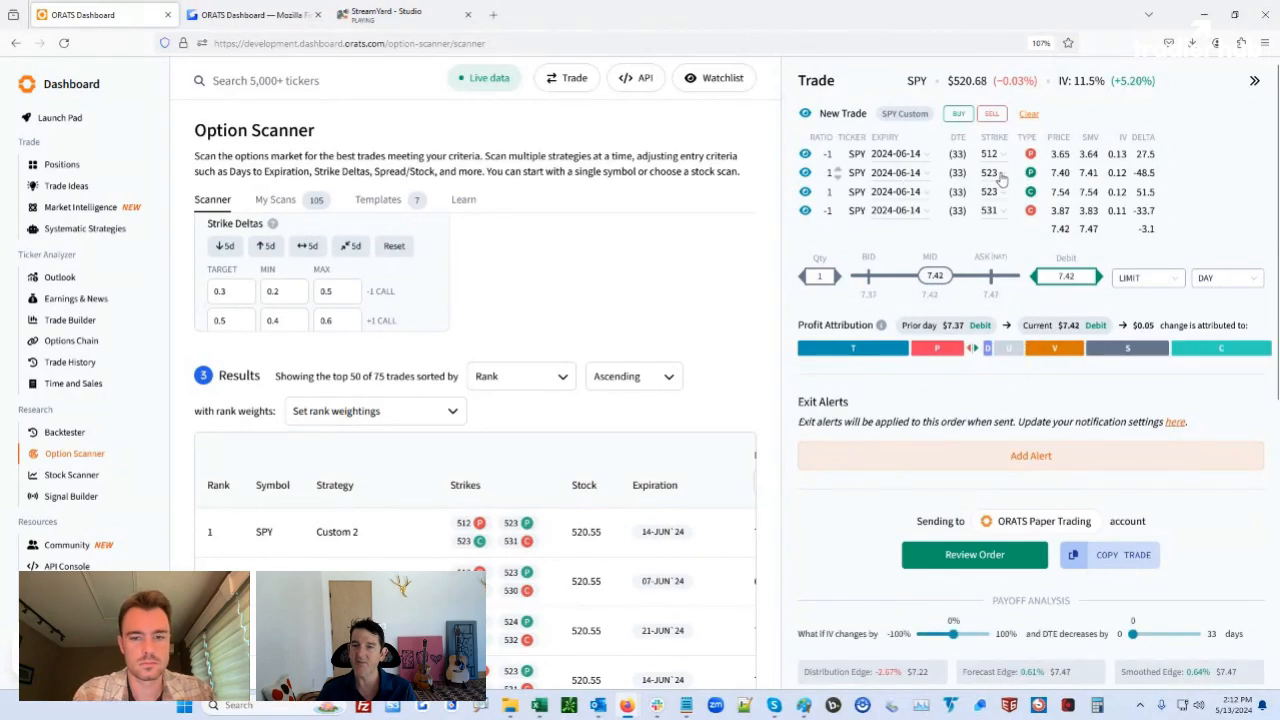
pyautogui.scroll(-5, 1070, 430)
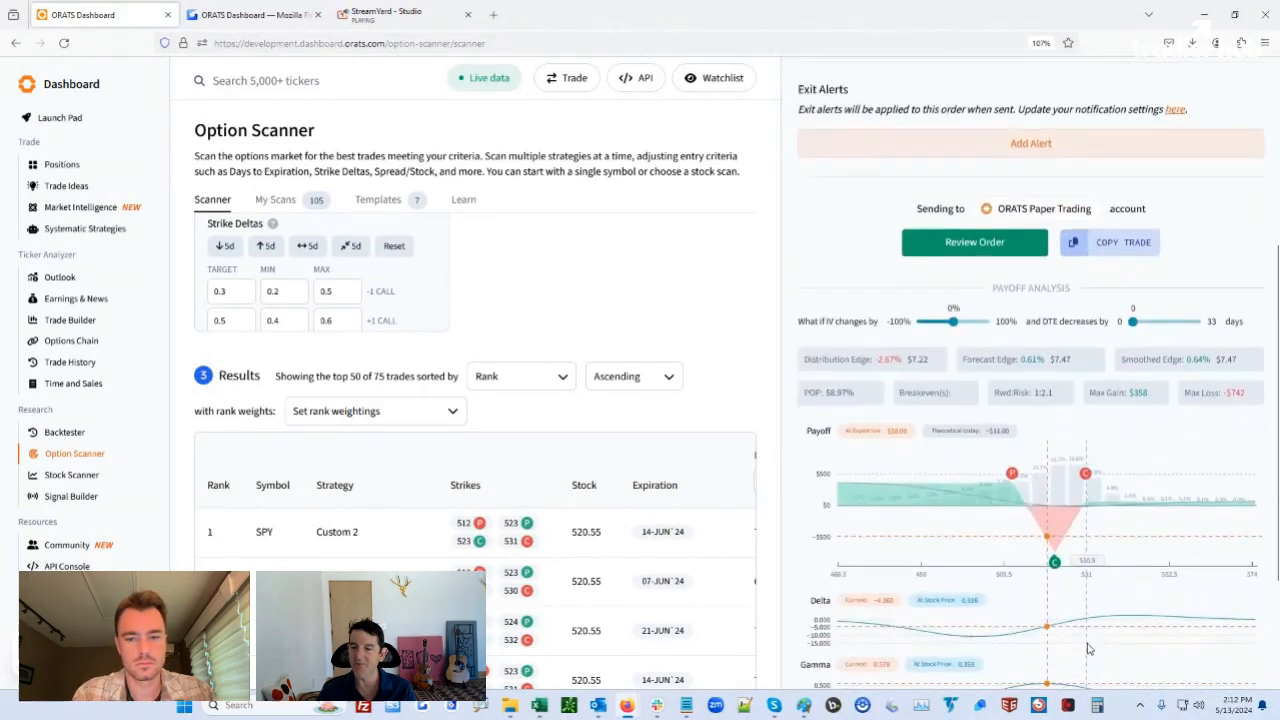
pyautogui.scroll(5, 1087, 640)
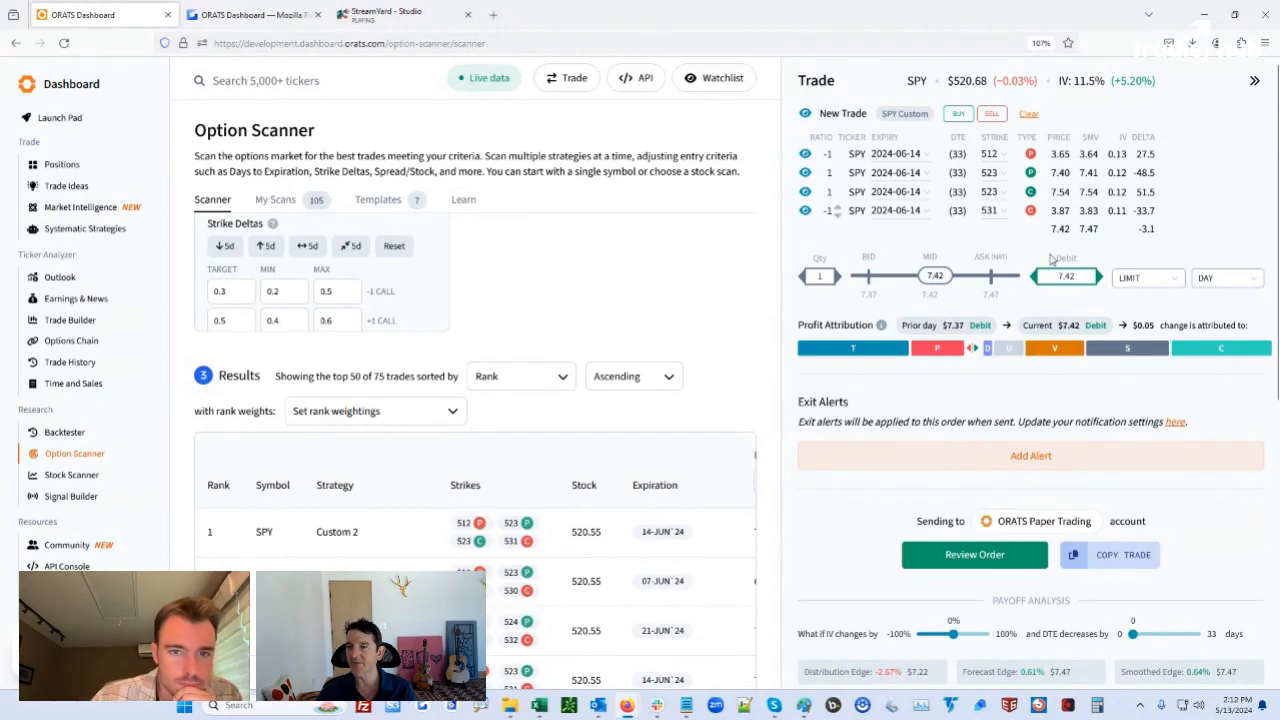
pyautogui.scroll(-3, 1114, 468)
pyautogui.scroll(-1, 1070, 515)
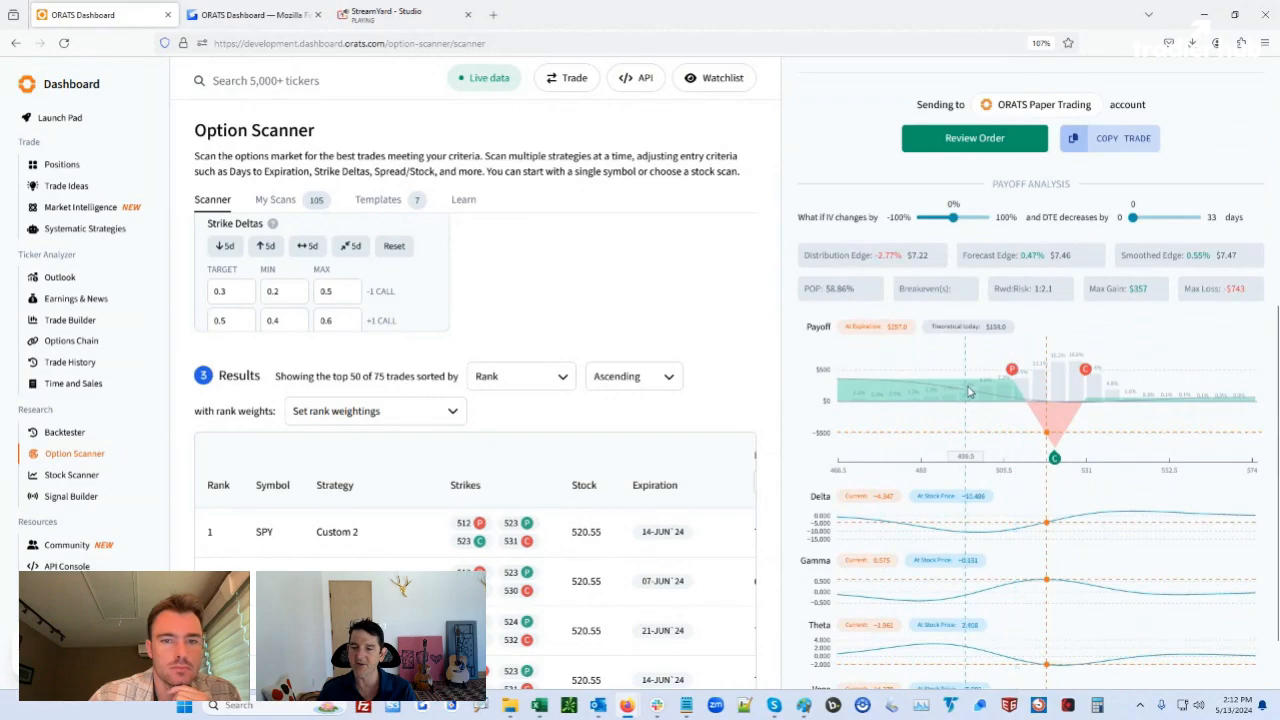
pyautogui.scroll(4, 1060, 395)
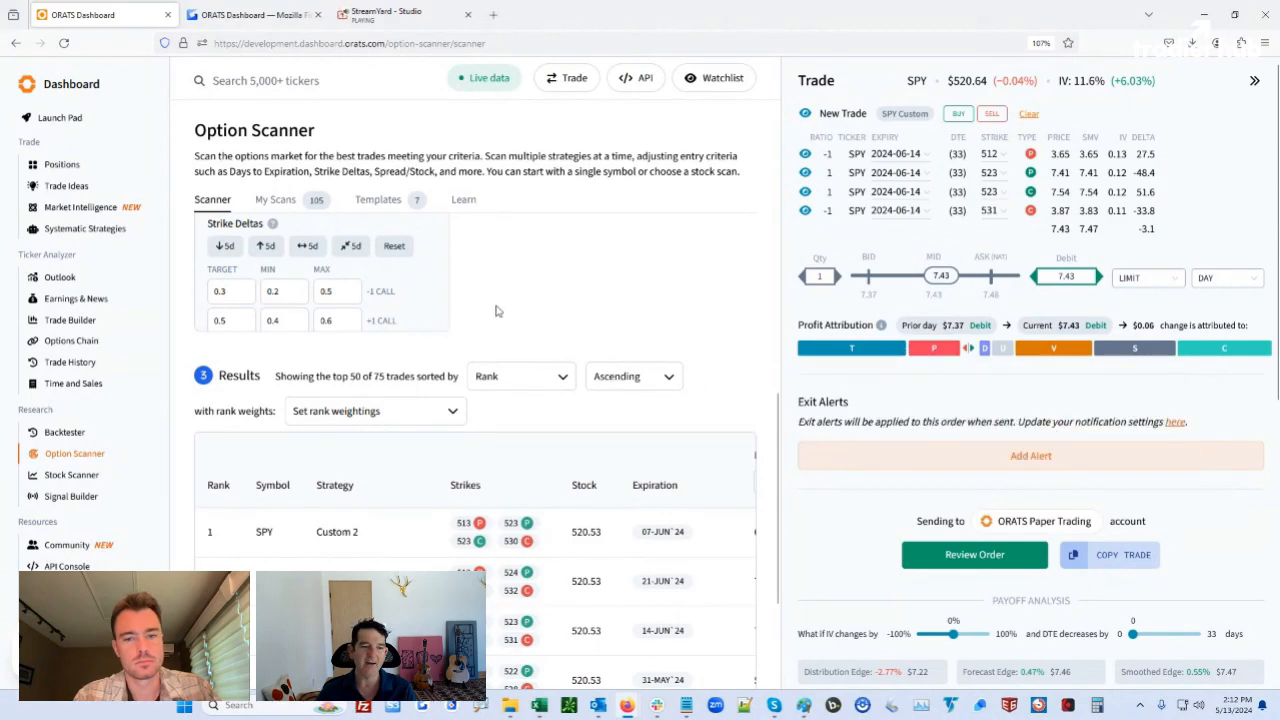
# Review the Rev IronFly strategy's entry criteria through Spread Delta, and clear the loaded trade from the ticket
pyautogui.scroll(-2, 495, 311)
pyautogui.scroll(4, 590, 358)
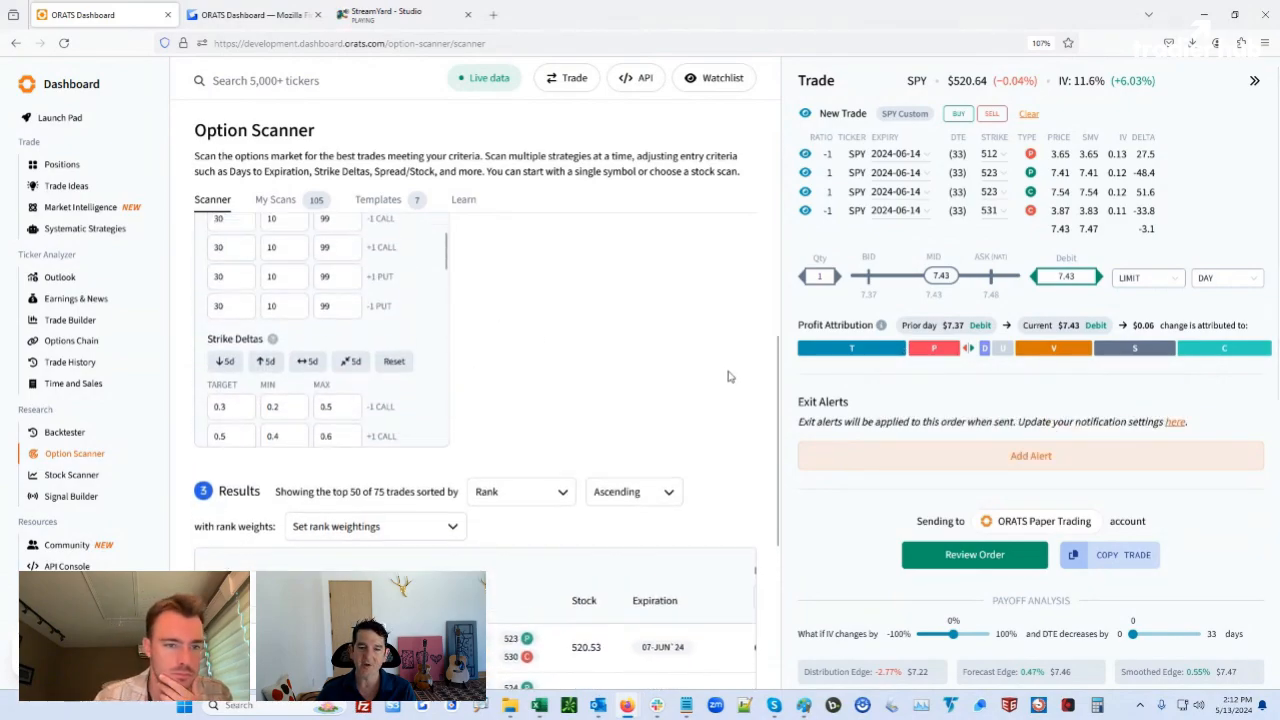
pyautogui.scroll(-3, 436, 447)
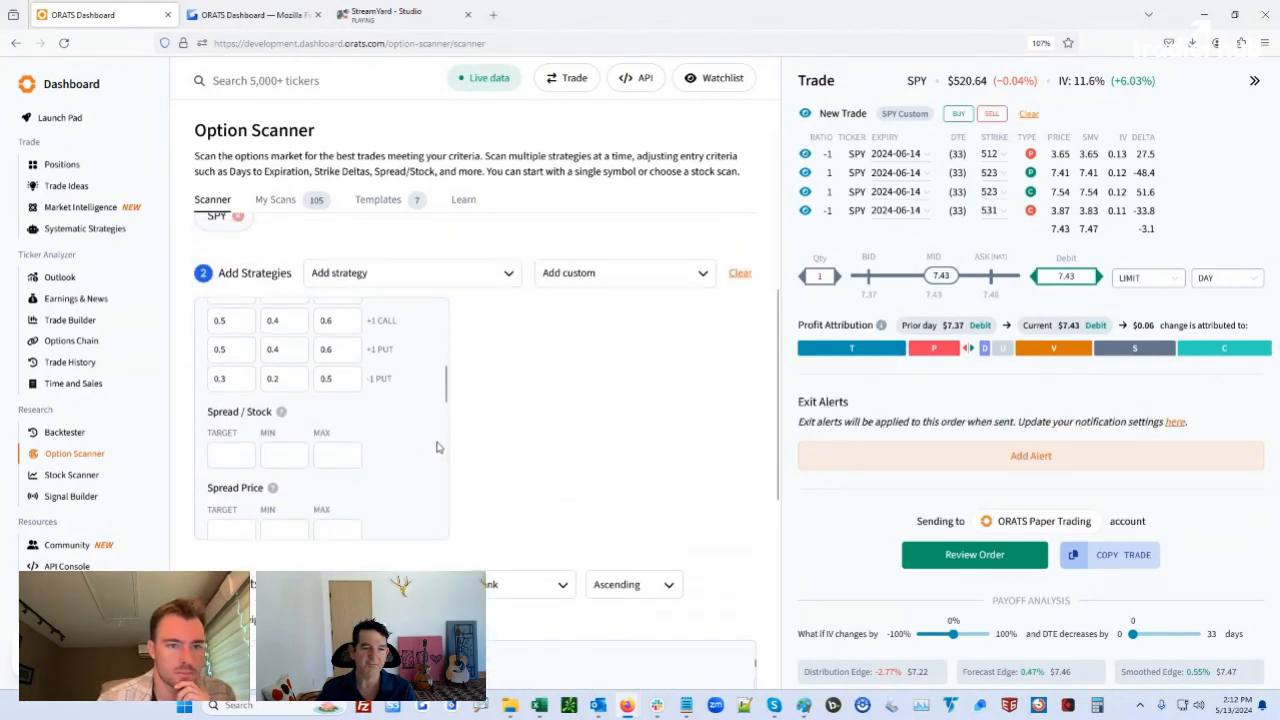
pyautogui.scroll(-4, 436, 447)
pyautogui.scroll(1, 410, 459)
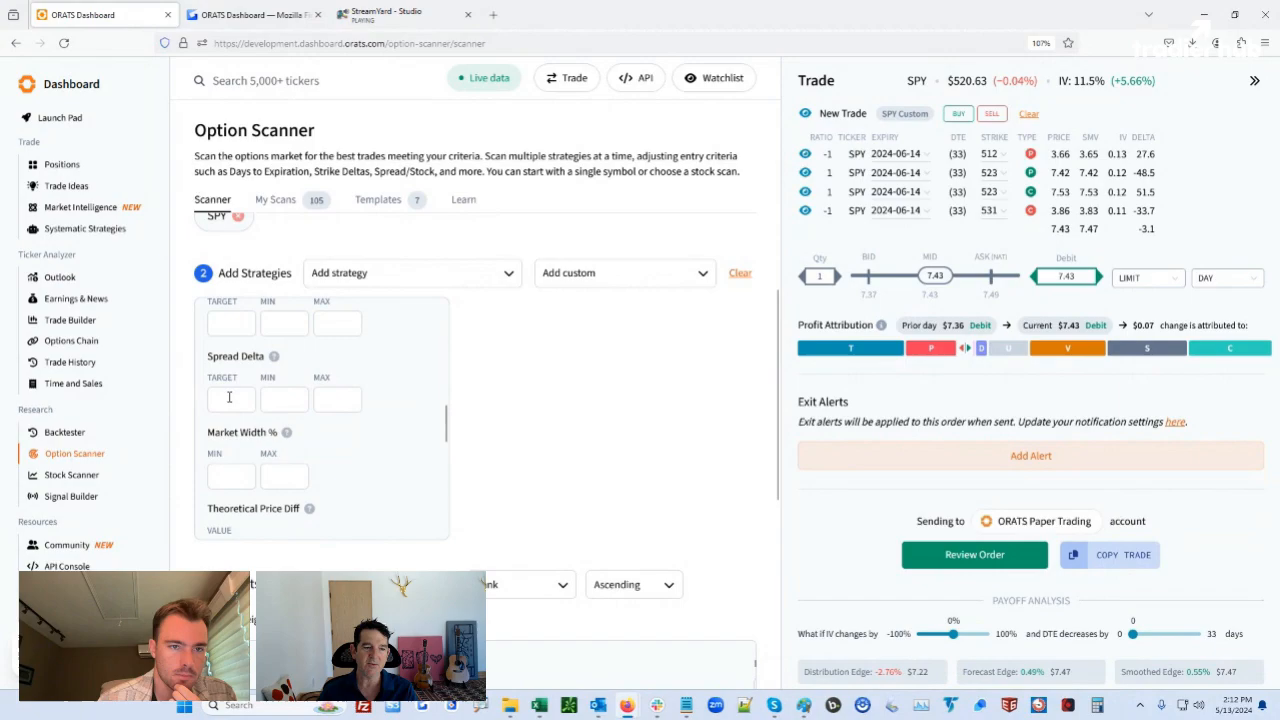
pyautogui.click(1030, 118)
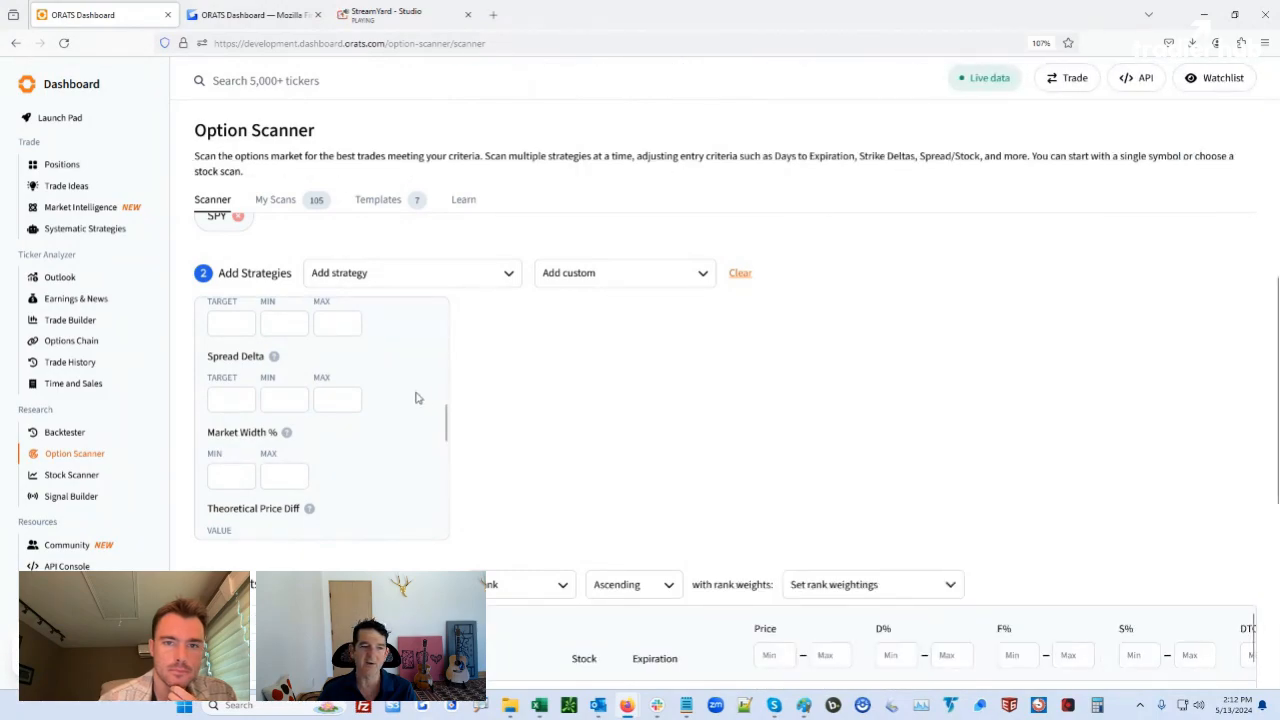
# Filter the scan results to a delta between -0.015 and 0.015
pyautogui.scroll(-2, 853, 508)
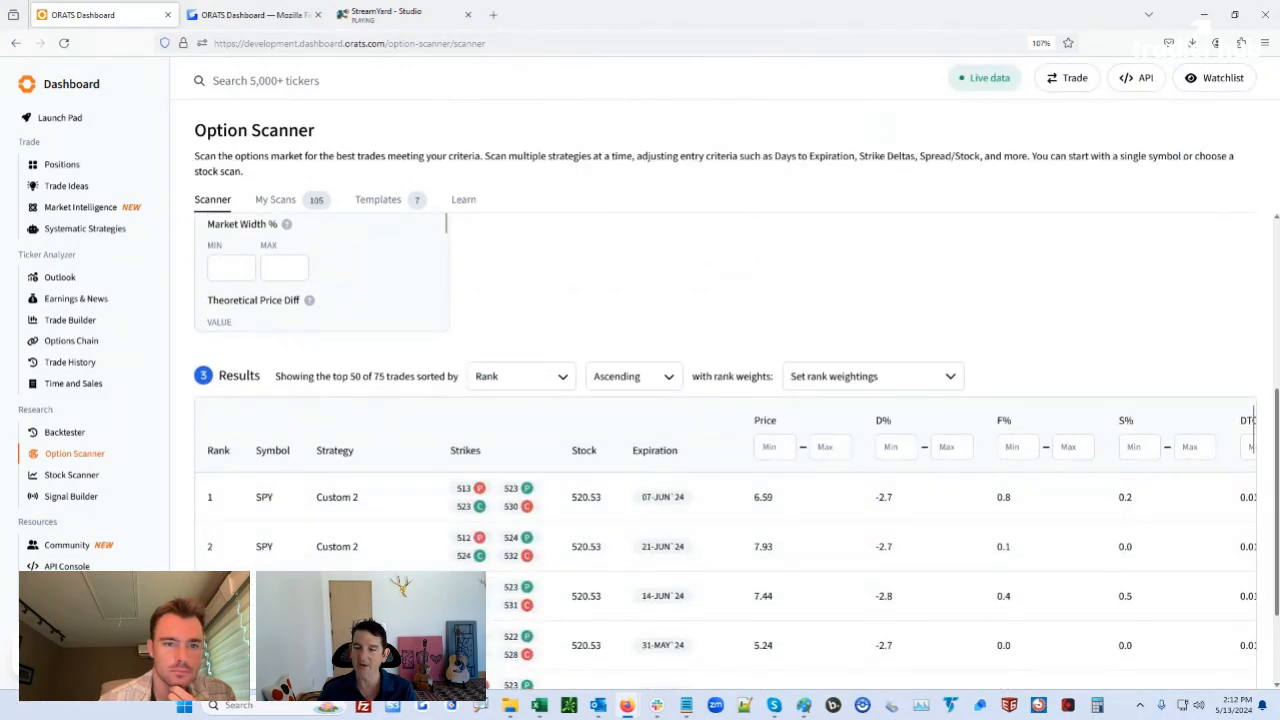
pyautogui.scroll(-1, 1110, 676)
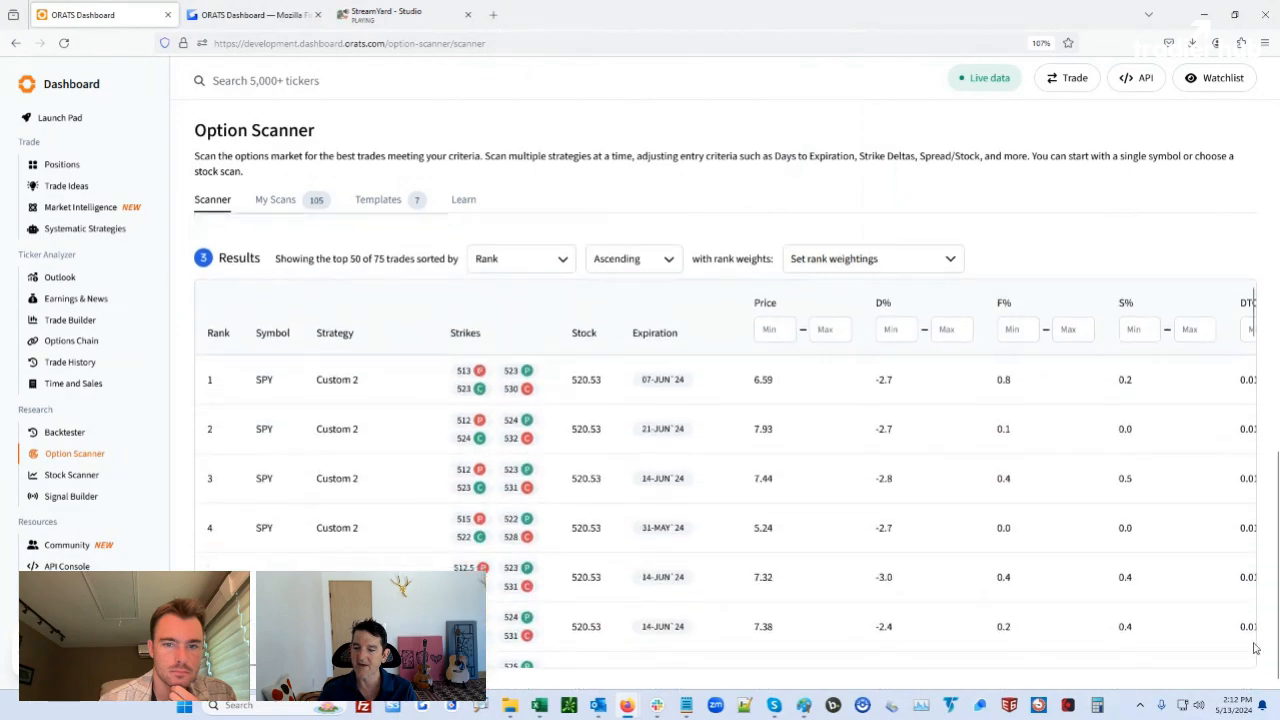
pyautogui.click(1220, 664)
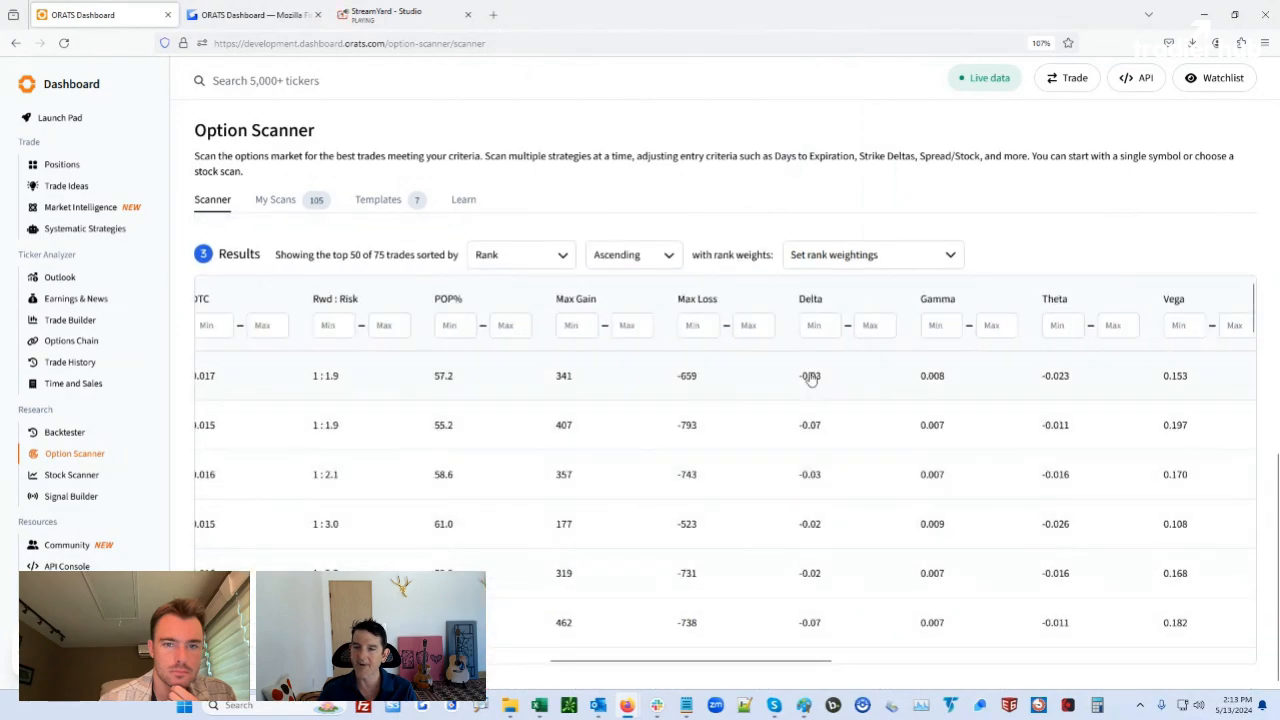
pyautogui.click(813, 323)
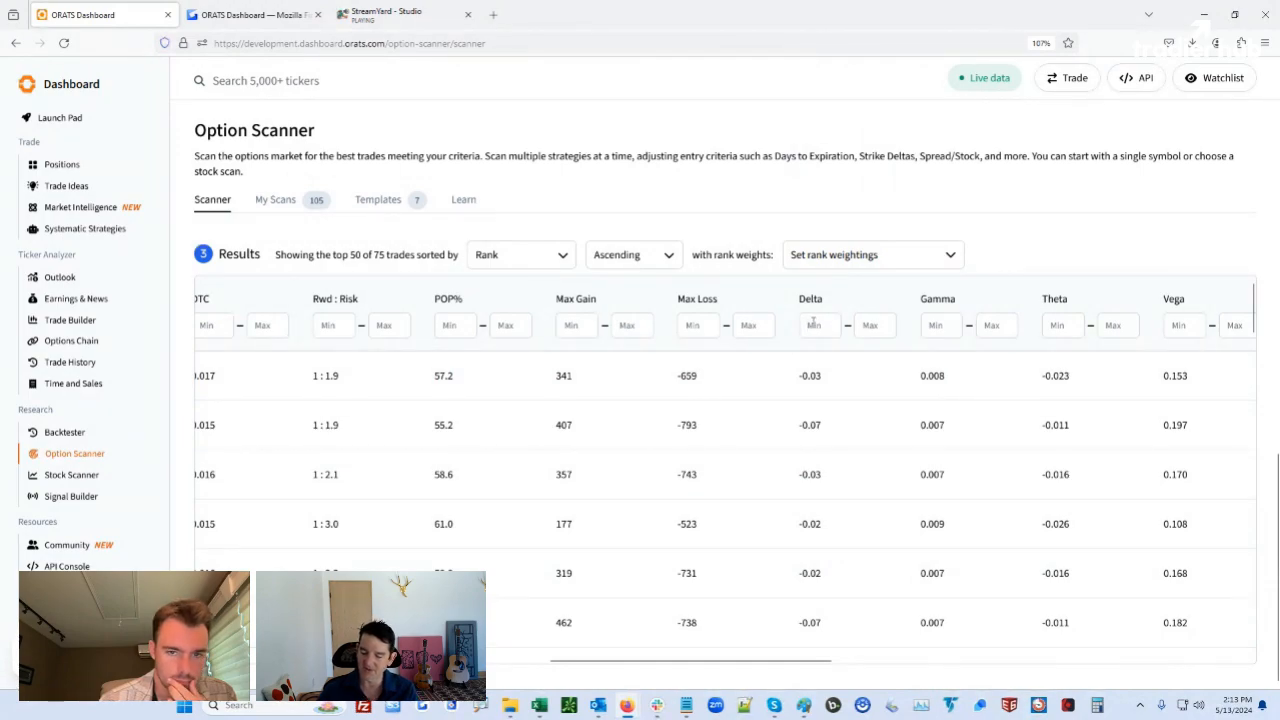
pyautogui.write('-')
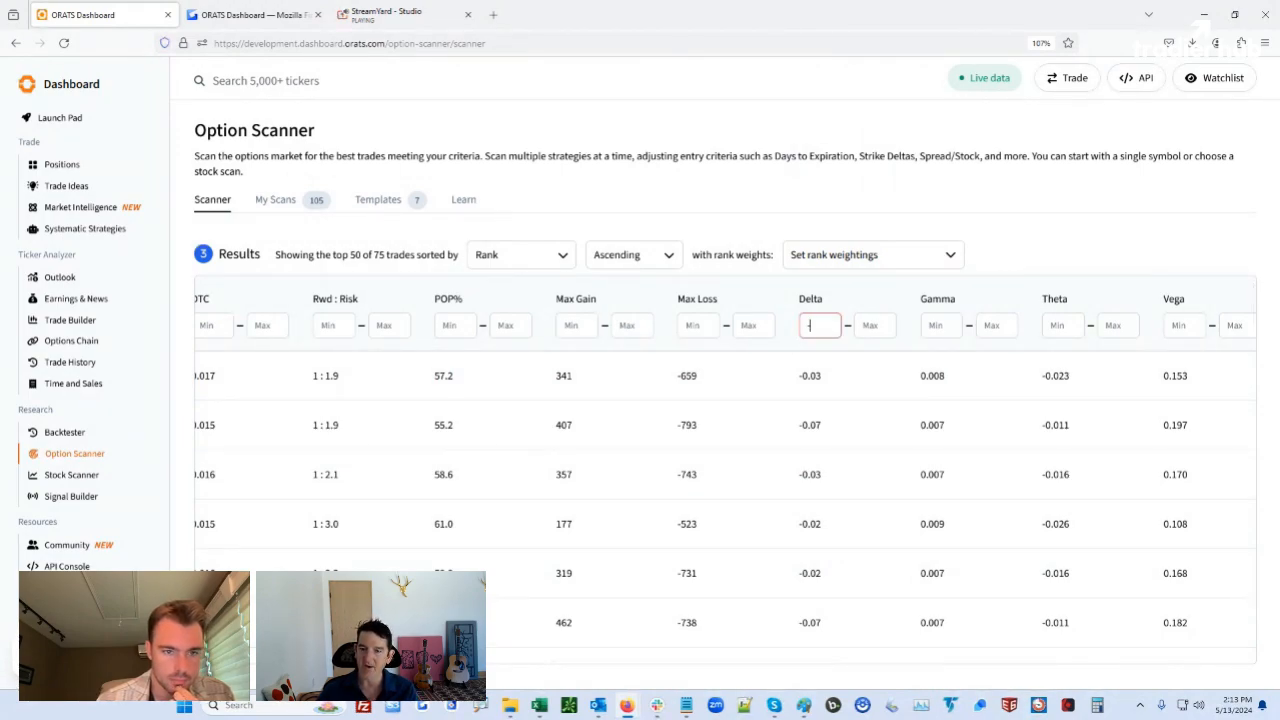
pyautogui.write('1')
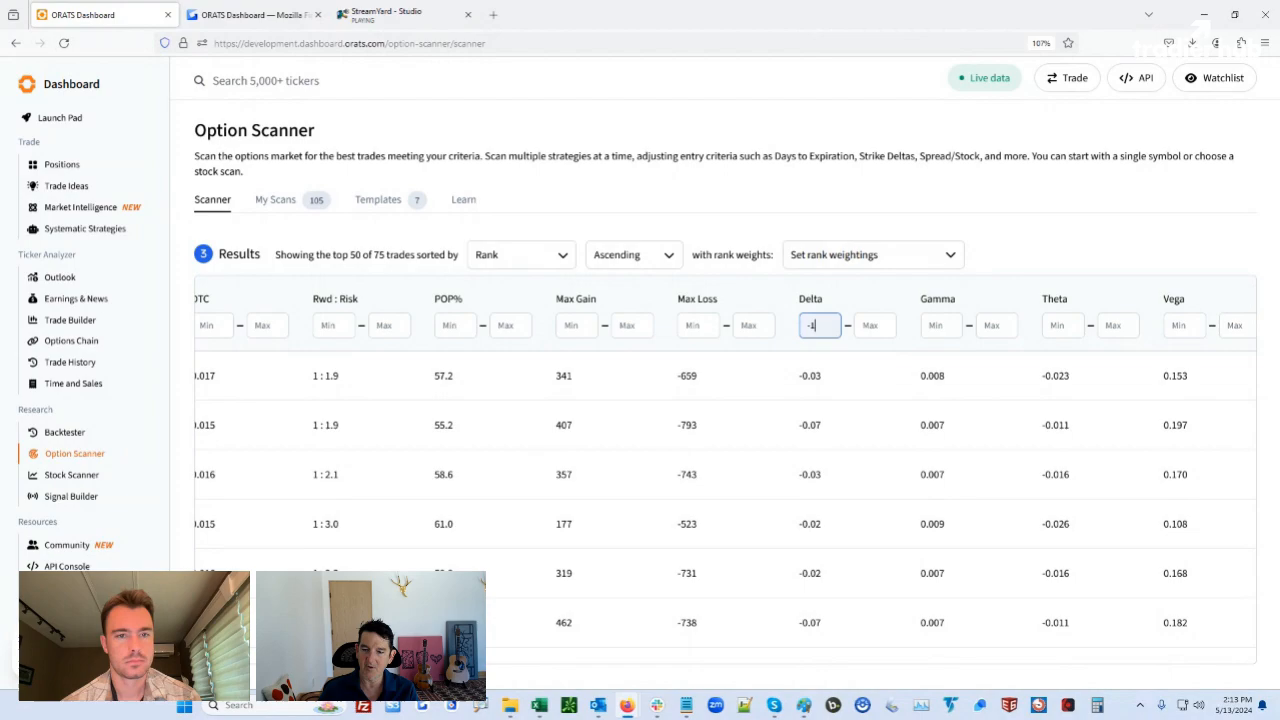
pyautogui.press('BackSpace')
pyautogui.write('.01')
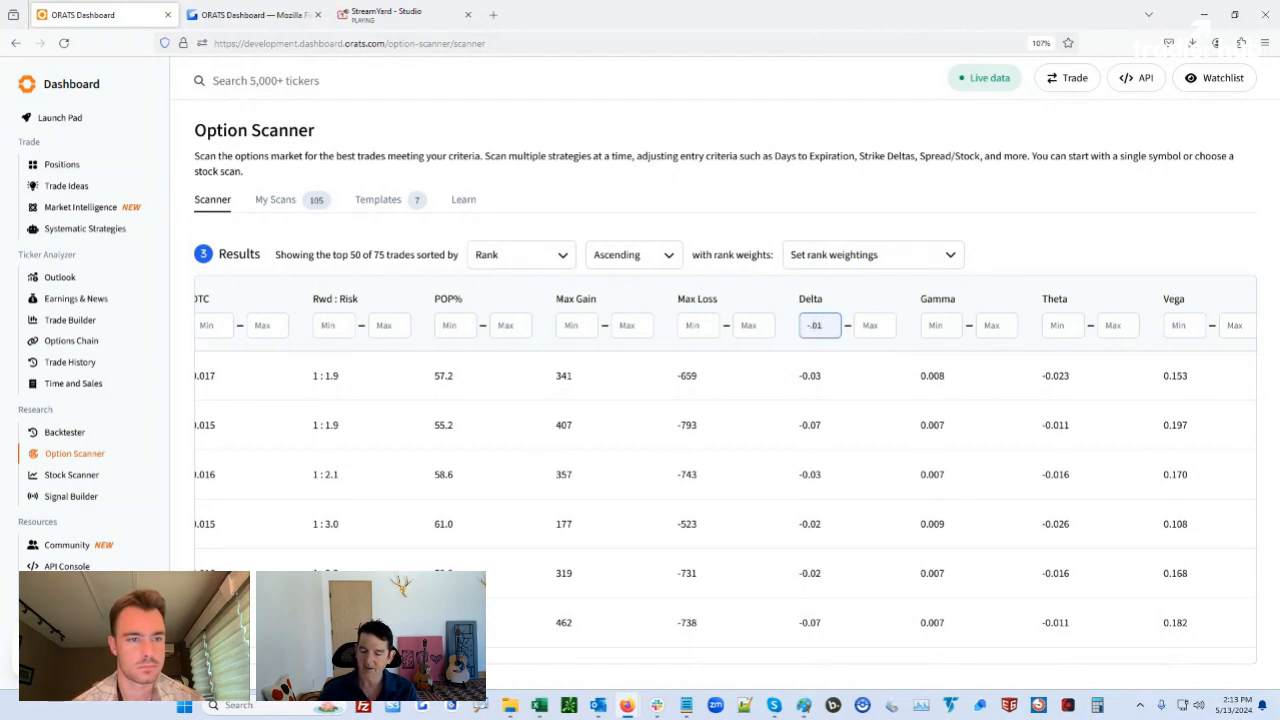
pyautogui.write('-')
pyautogui.write('.015')
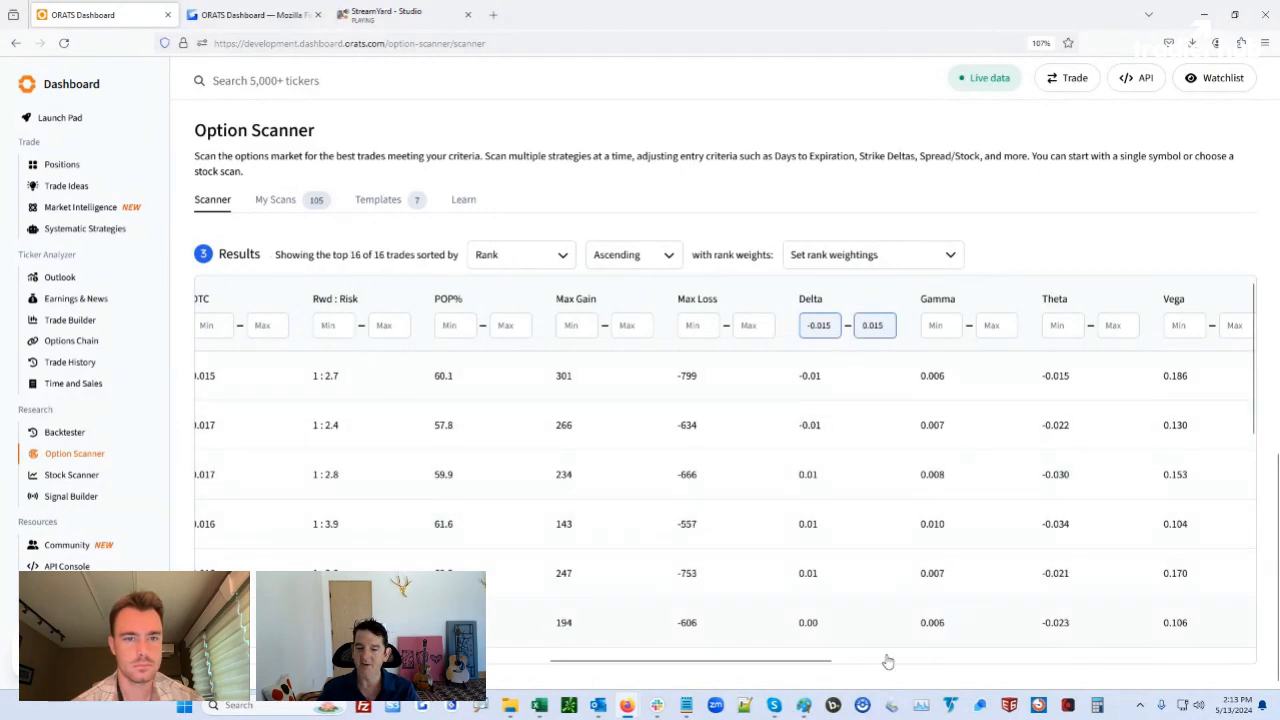
# Load the SPY 512/523/523/532 result expiring June 21, 2024, review its payoff and net delta, and clear it
pyautogui.hscroll(-10, 577, 667)
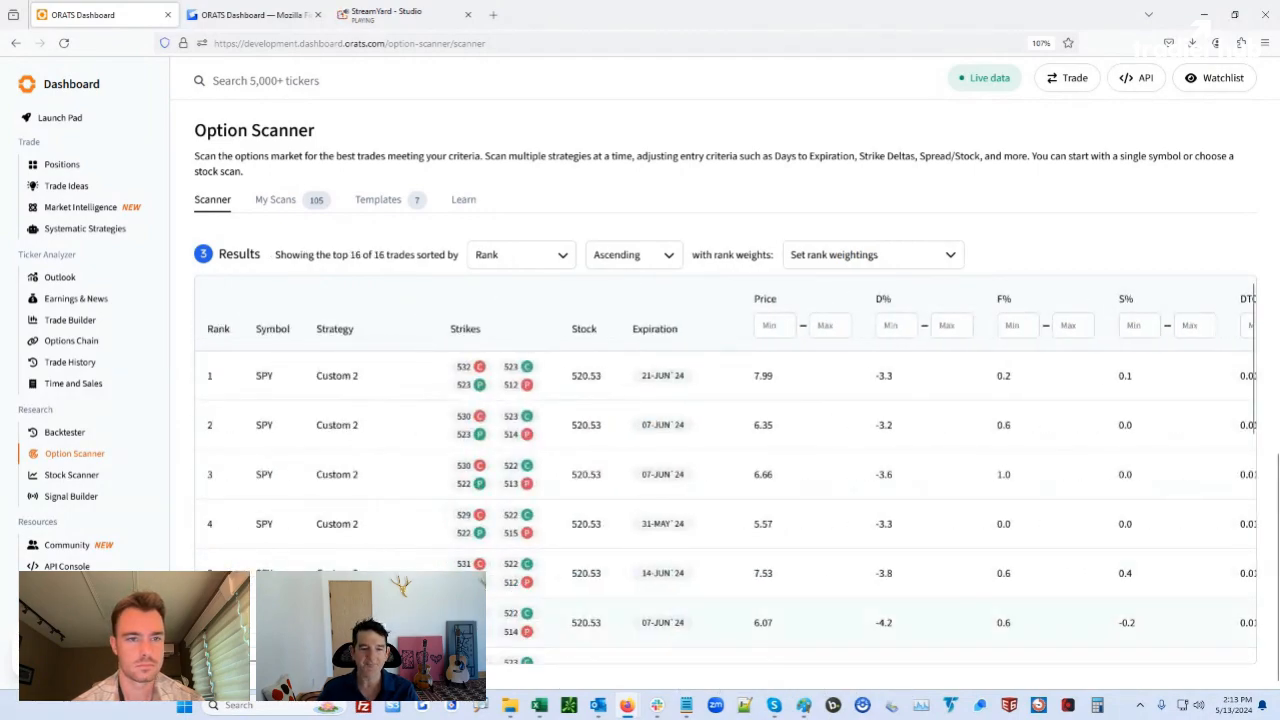
pyautogui.click(715, 385)
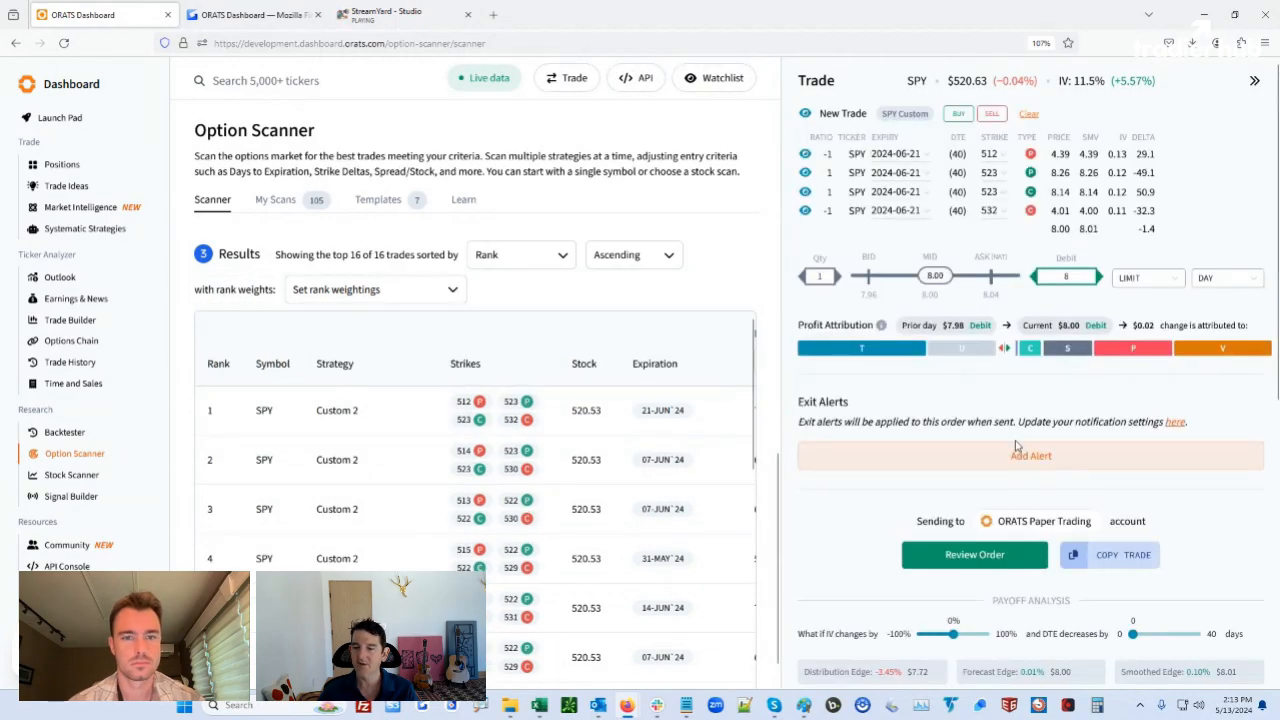
pyautogui.scroll(-3, 1017, 446)
pyautogui.scroll(3, 960, 360)
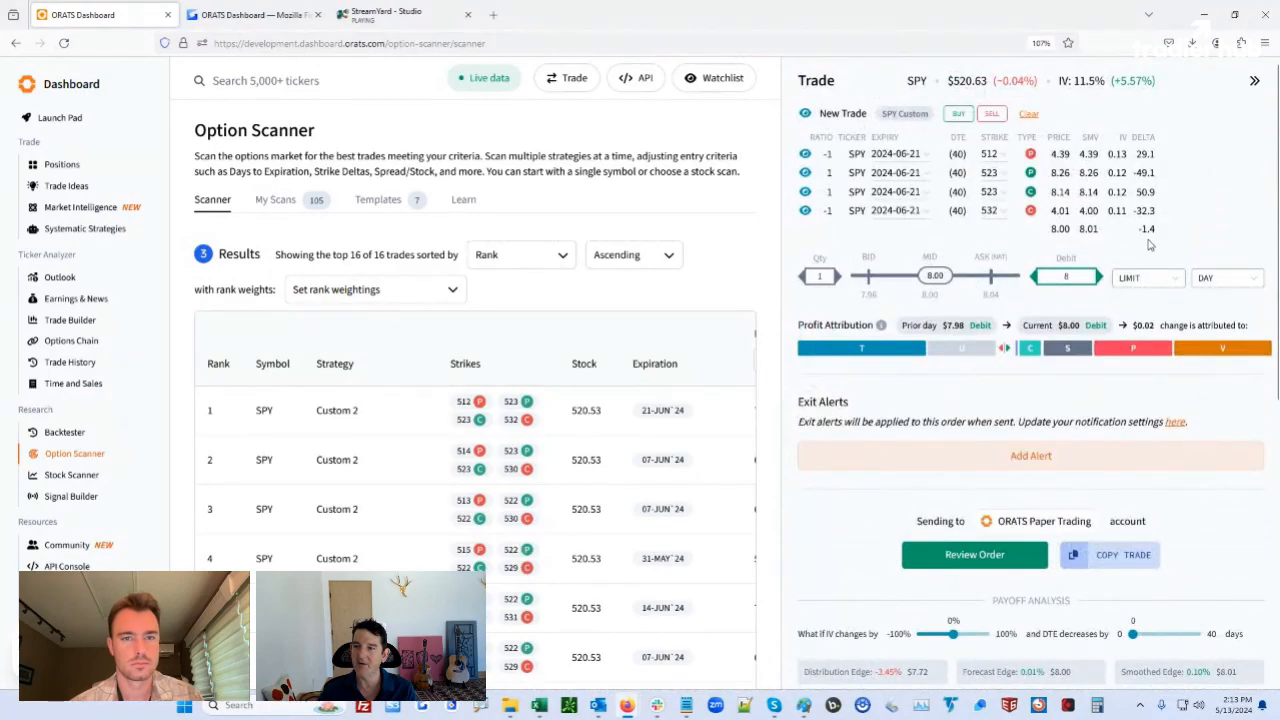
pyautogui.click(1029, 116)
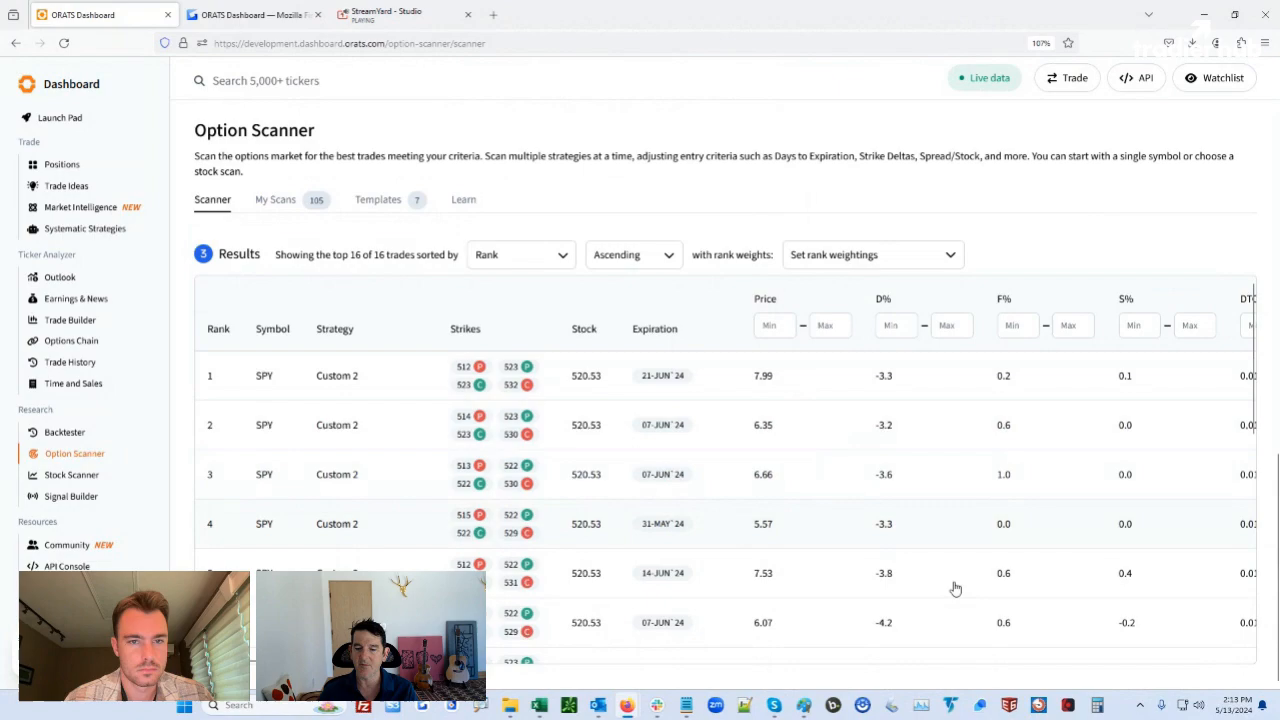
# Load the SPY 513/522/522/530 result expiring June 7, 2024, and review its payoff graph and legs
pyautogui.hscroll(10, 1000, 664)
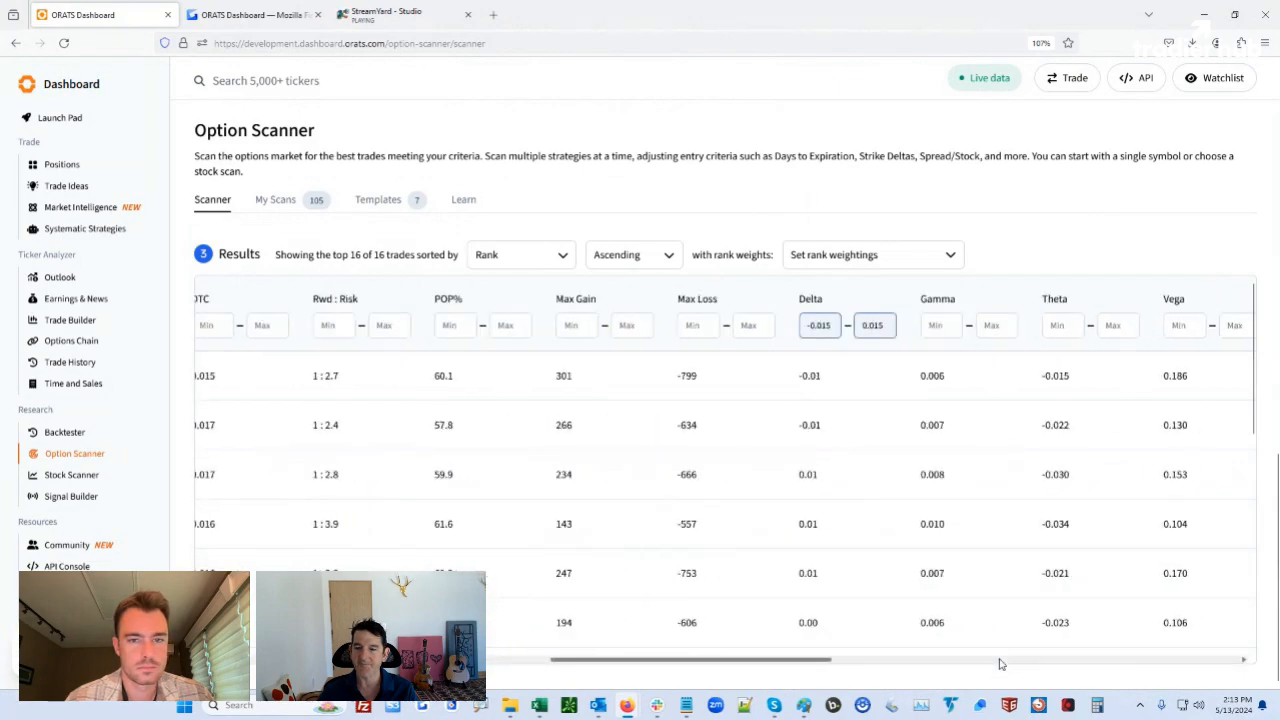
pyautogui.click(797, 483)
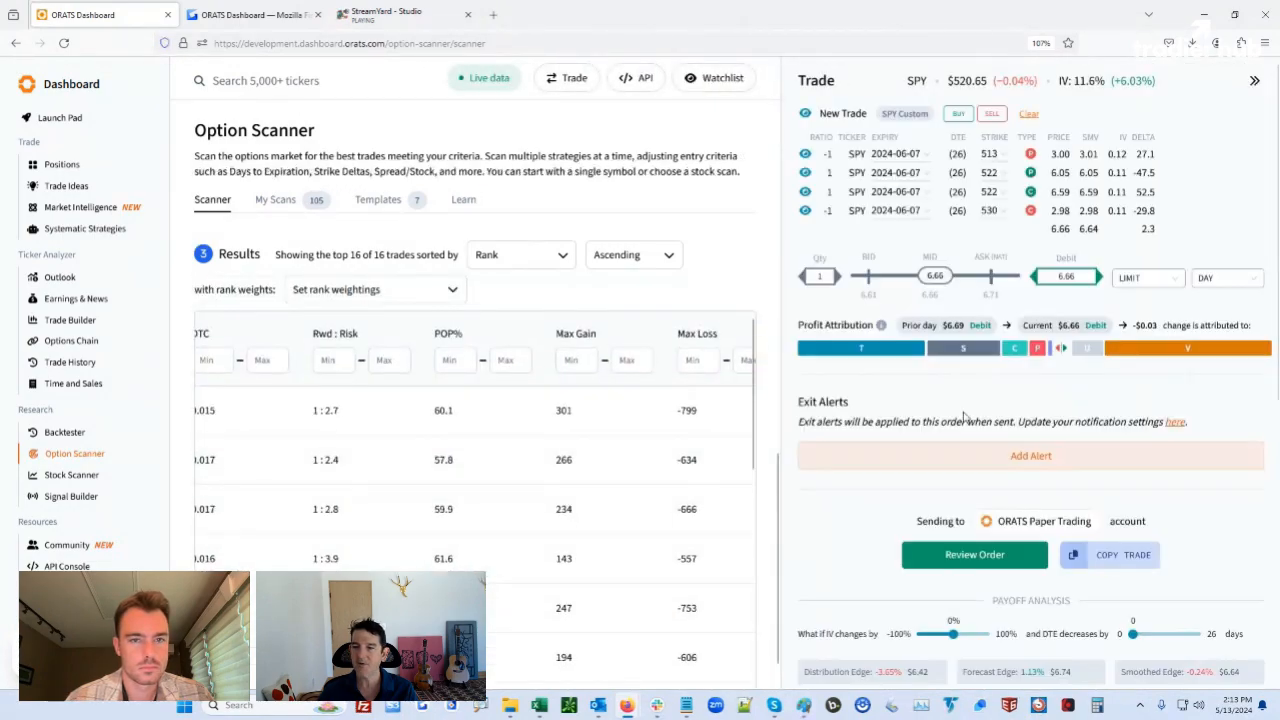
pyautogui.scroll(-1, 1000, 490)
pyautogui.scroll(-3, 1000, 490)
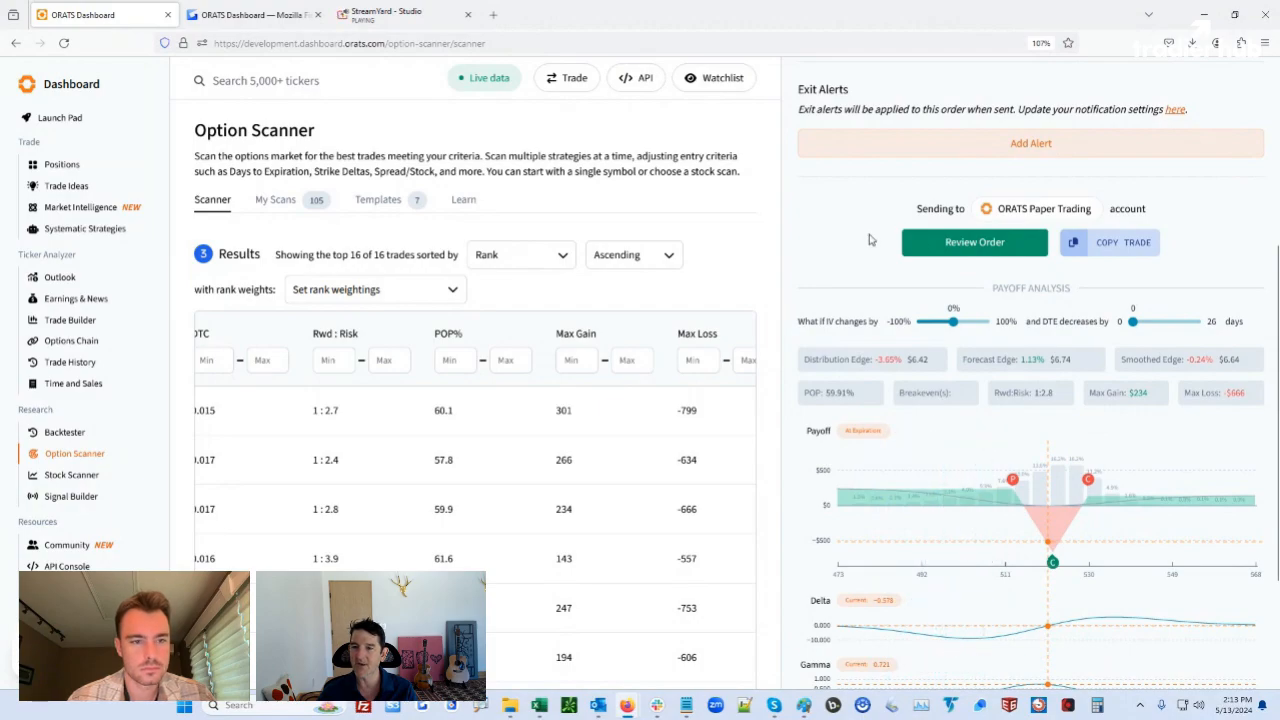
pyautogui.scroll(3, 870, 238)
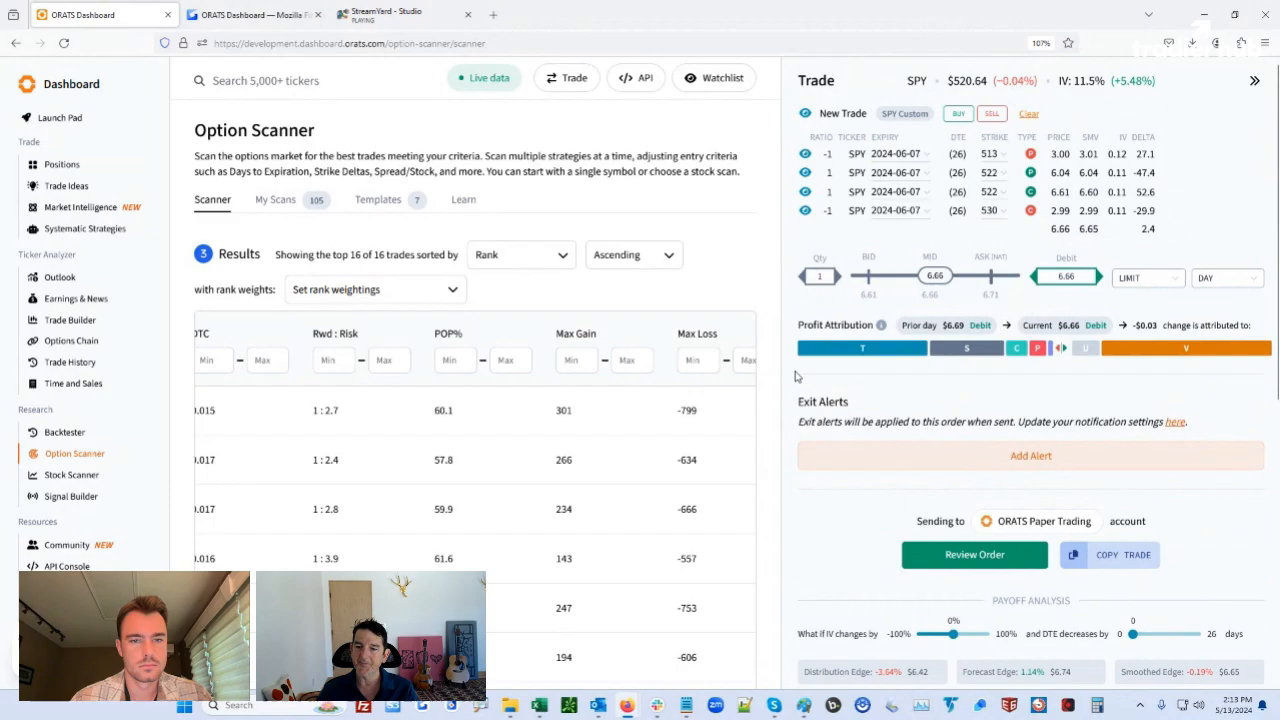
# Review the ranked results' strikes and the payoff analysis of the loaded SPY 513/522/522/530 trade
pyautogui.scroll(-1, 777, 532)
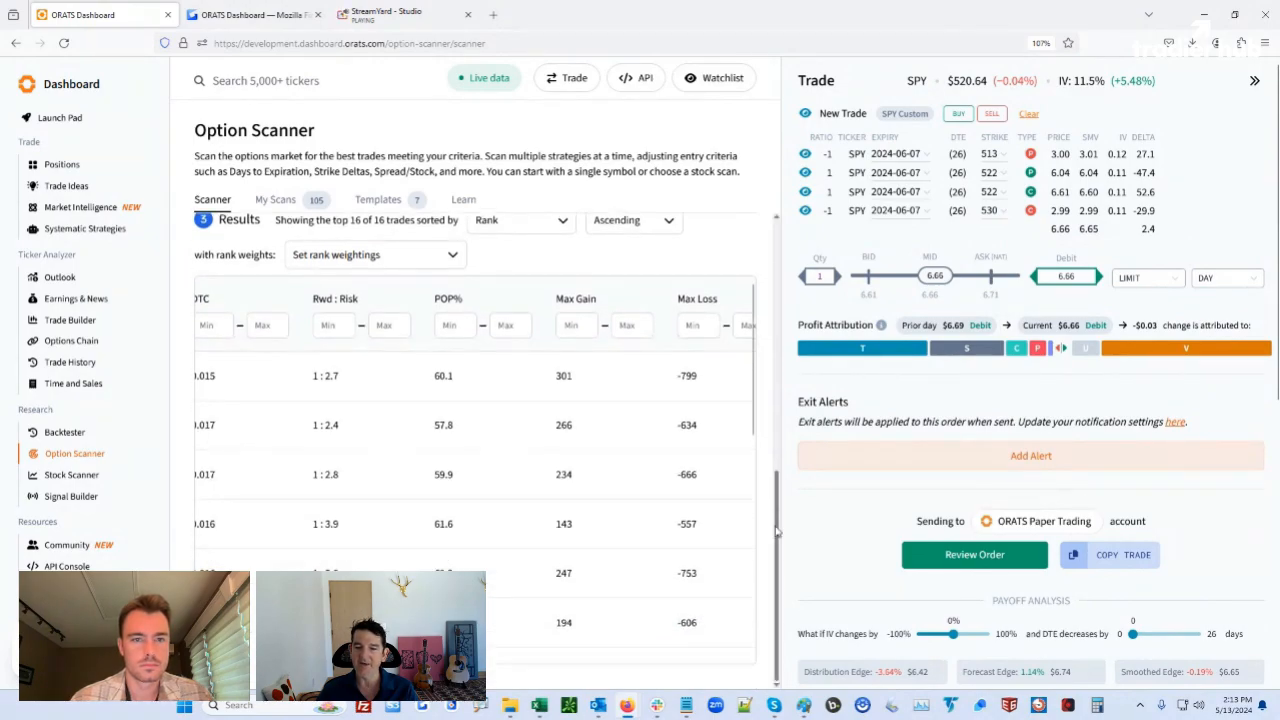
pyautogui.moveTo(551, 660); pyautogui.dragTo(275, 660)
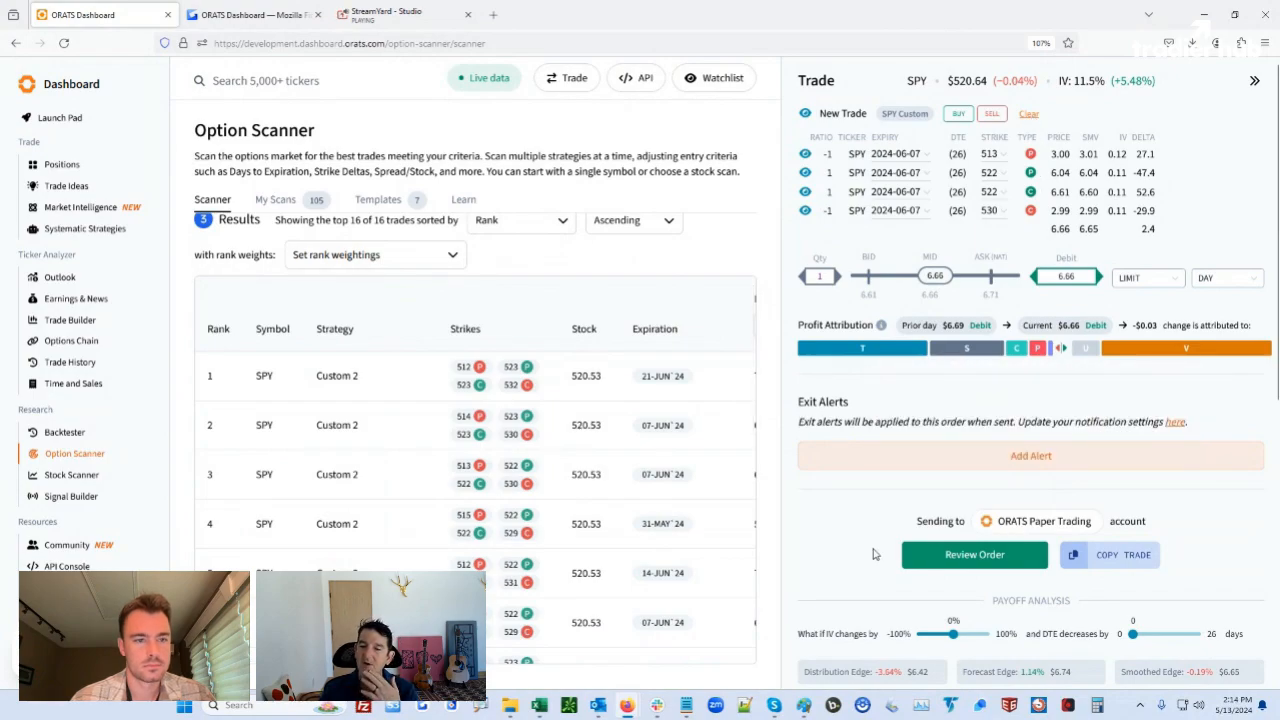
pyautogui.scroll(-3, 867, 559)
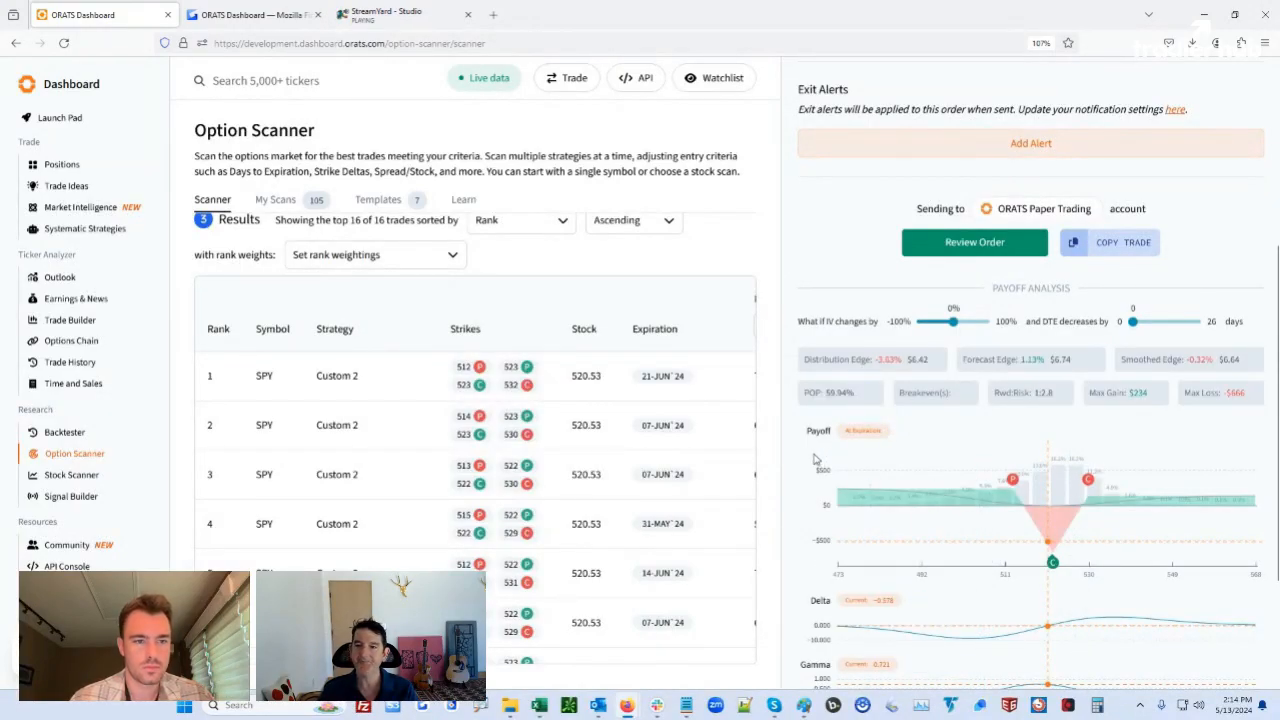
pyautogui.scroll(3, 921, 410)
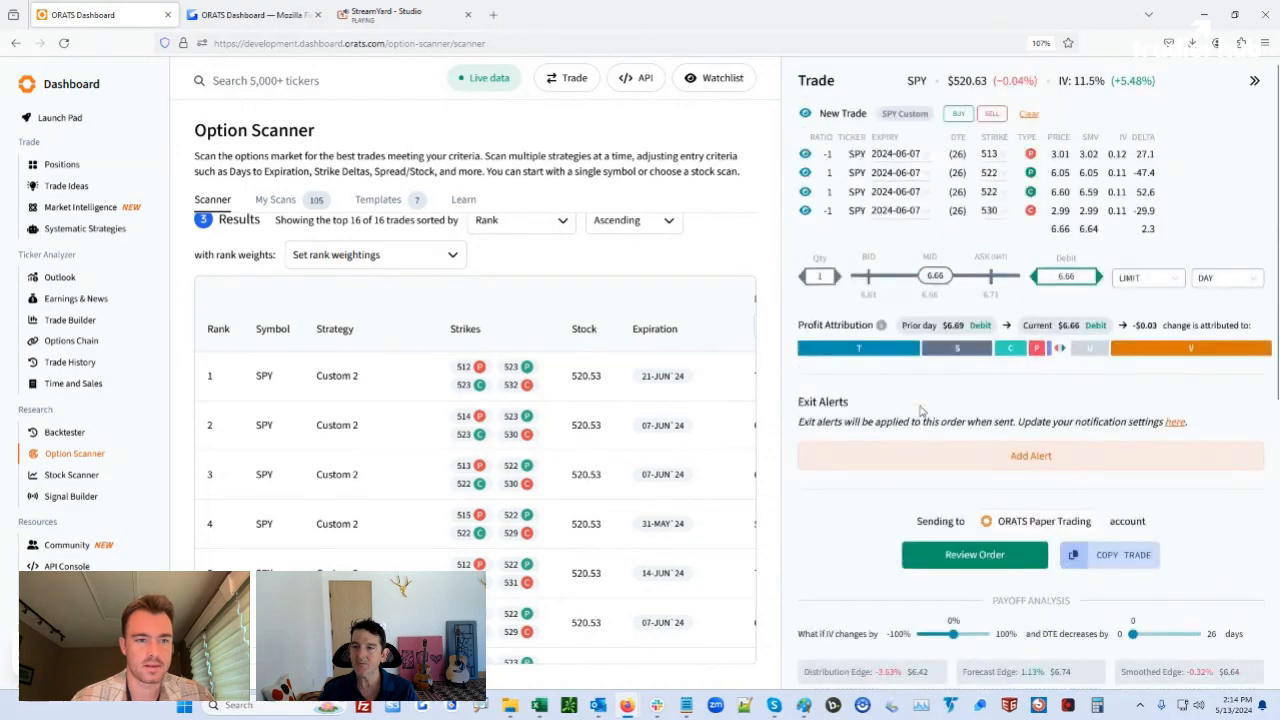
# Clear the loaded trade from the ticket and save the Rev IronFly scan to the saved scans
pyautogui.click(1033, 117)
pyautogui.scroll(4, 486, 220)
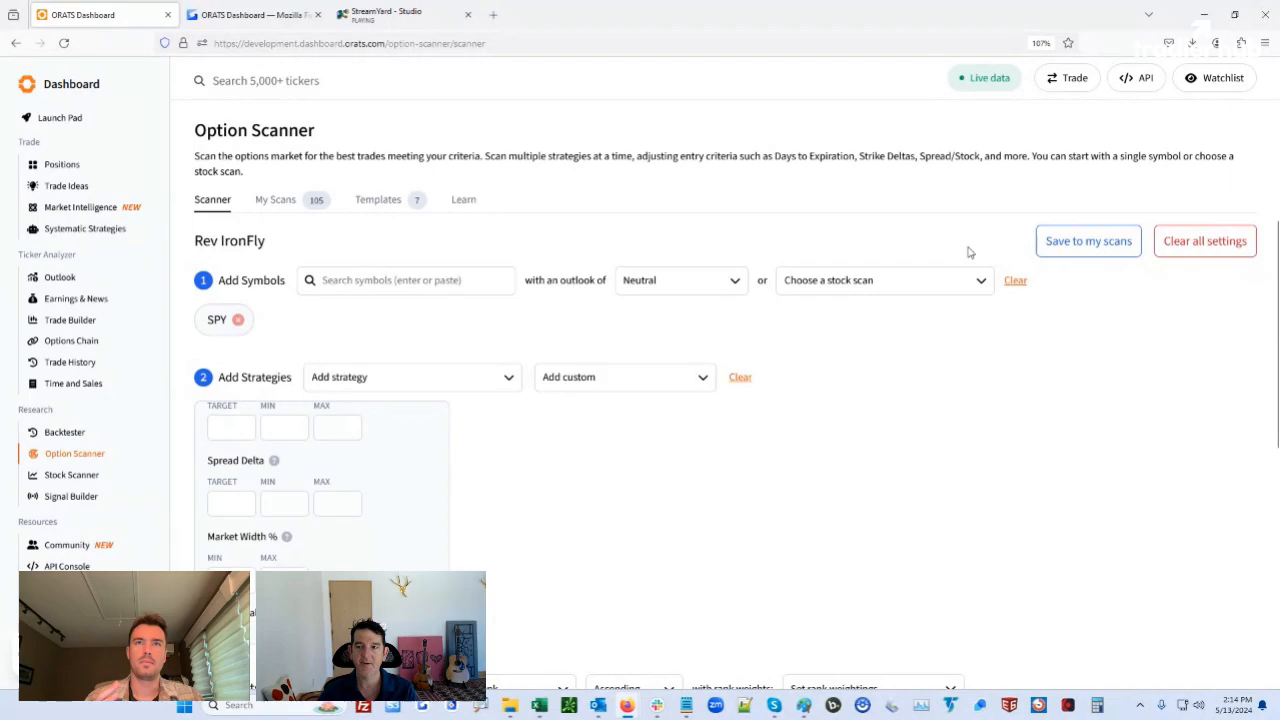
pyautogui.click(1112, 248)
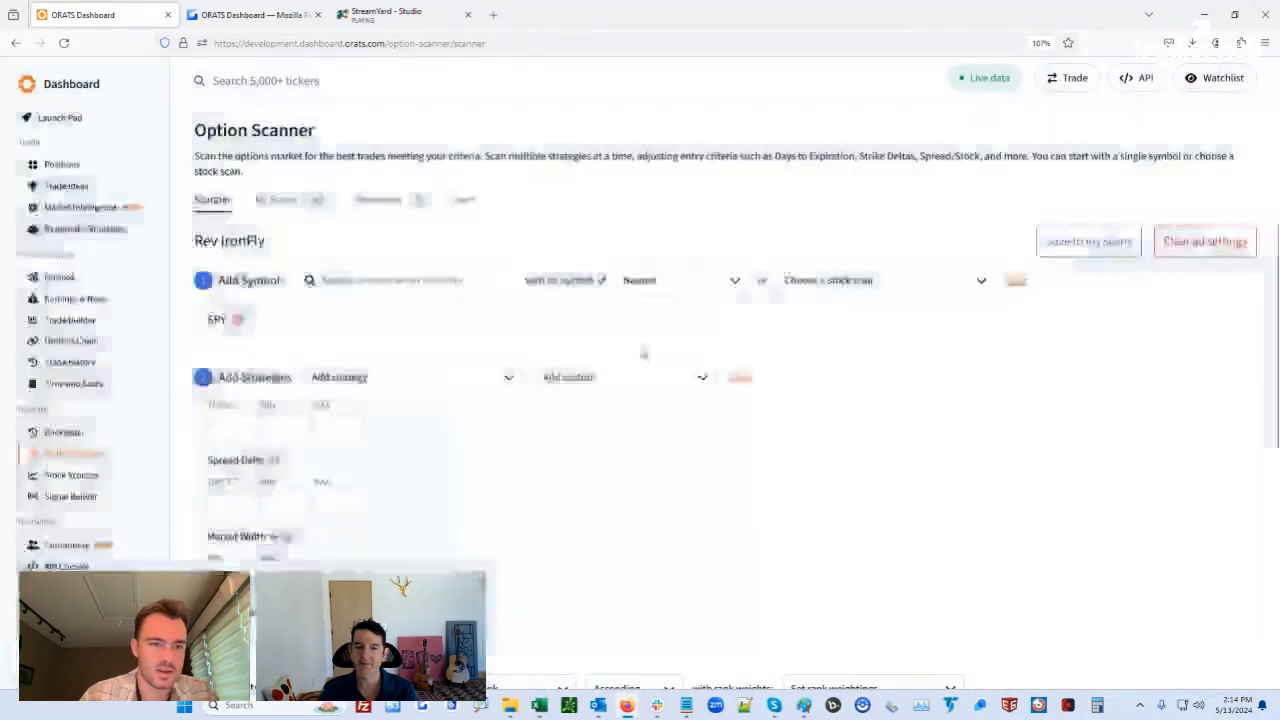
pyautogui.click(756, 474)
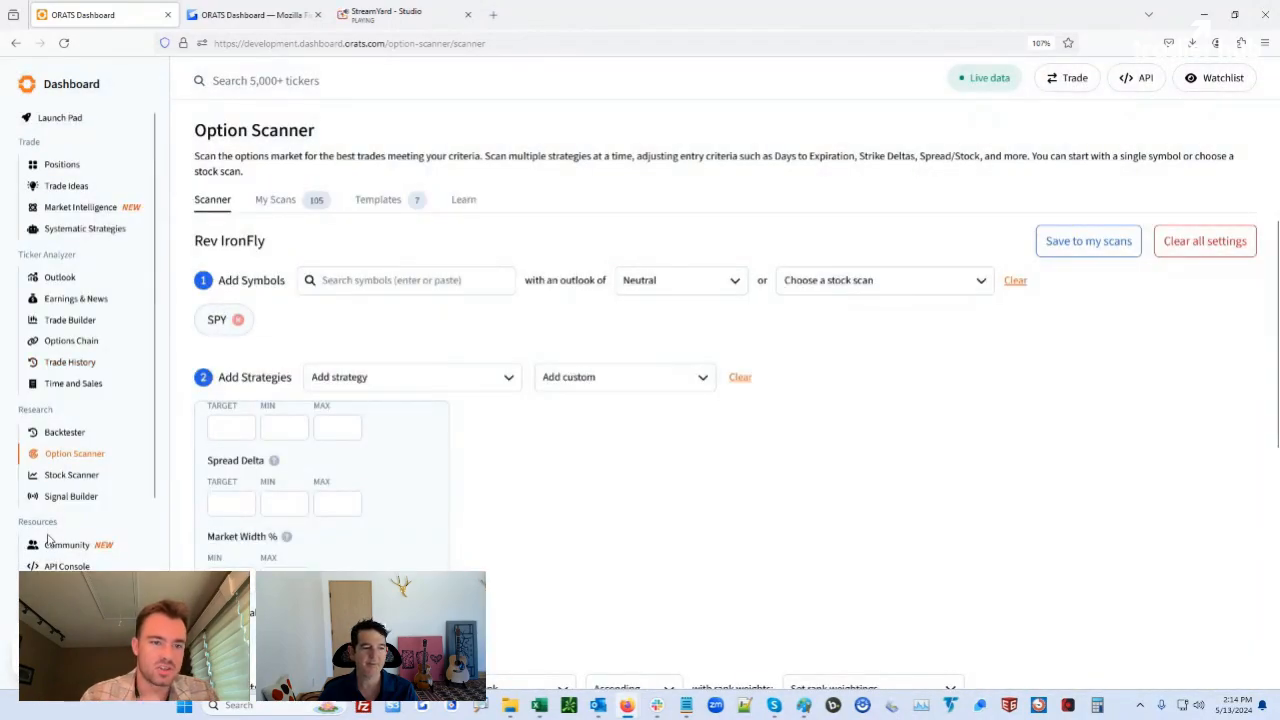
# Open the Stock Scanner and limit the stock price to a custom range of 50 to 1000
pyautogui.click(57, 477)
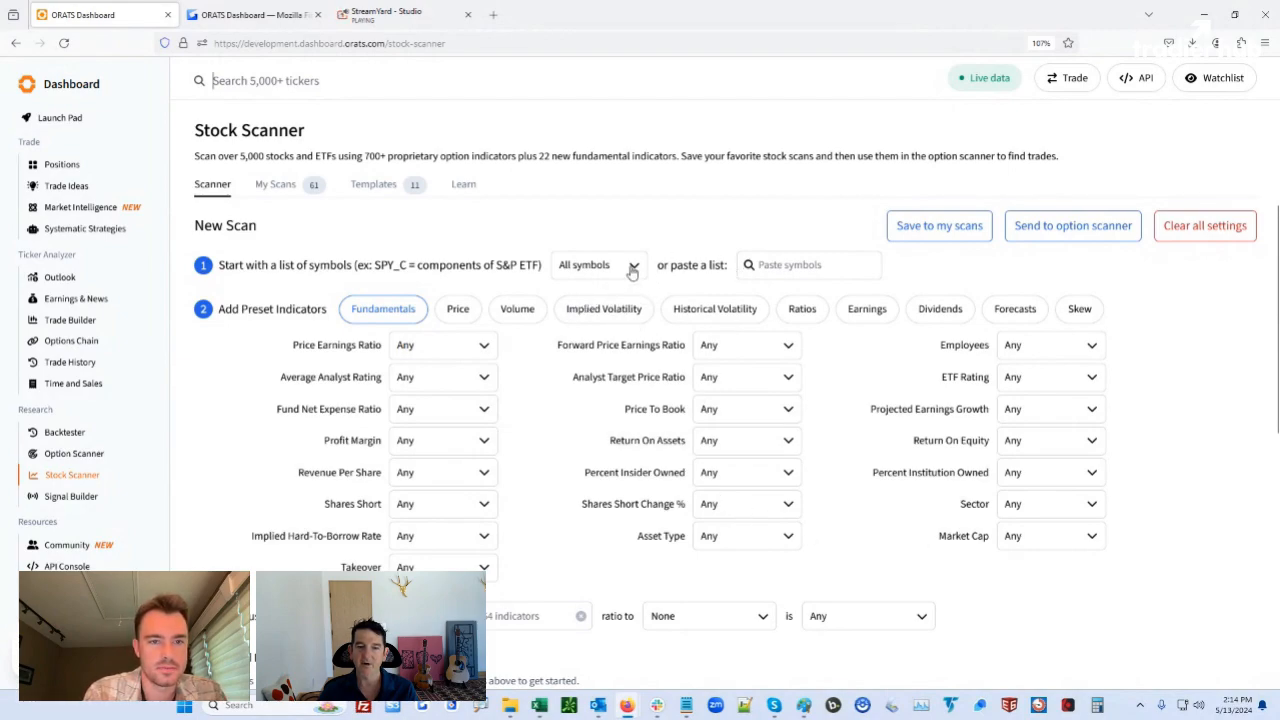
pyautogui.click(459, 315)
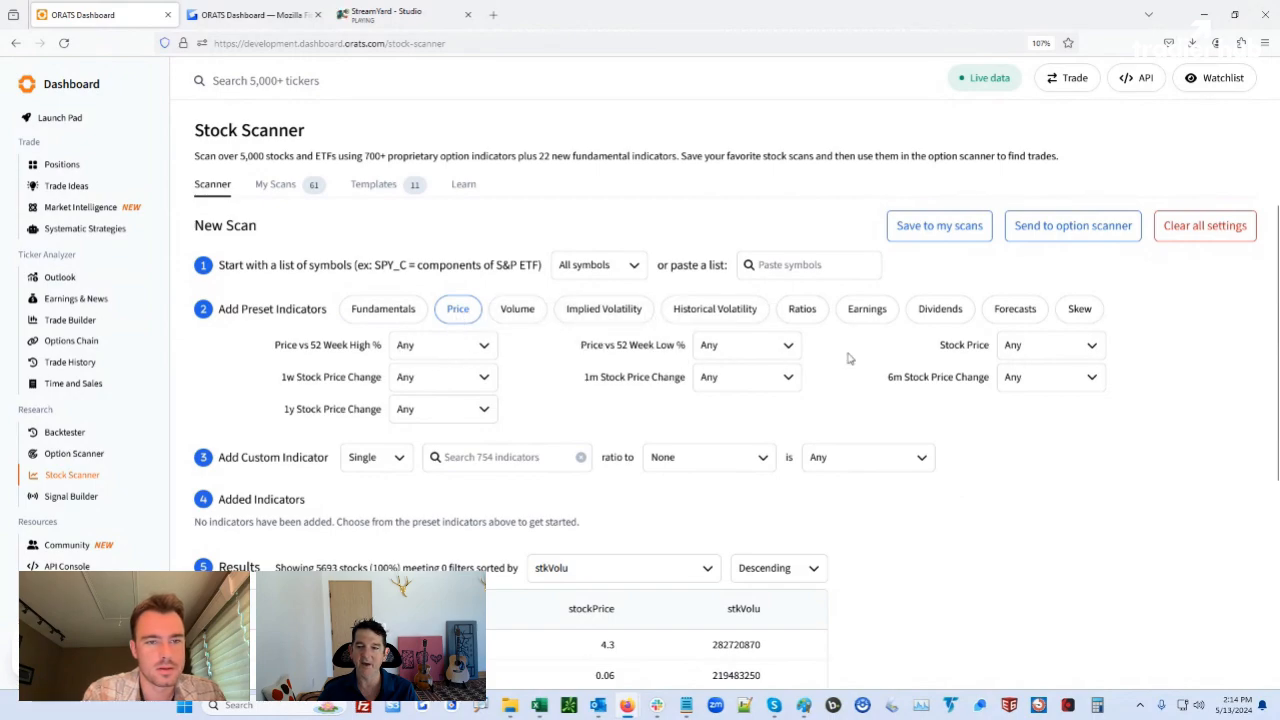
pyautogui.click(1013, 346)
pyautogui.scroll(-1, 1009, 560)
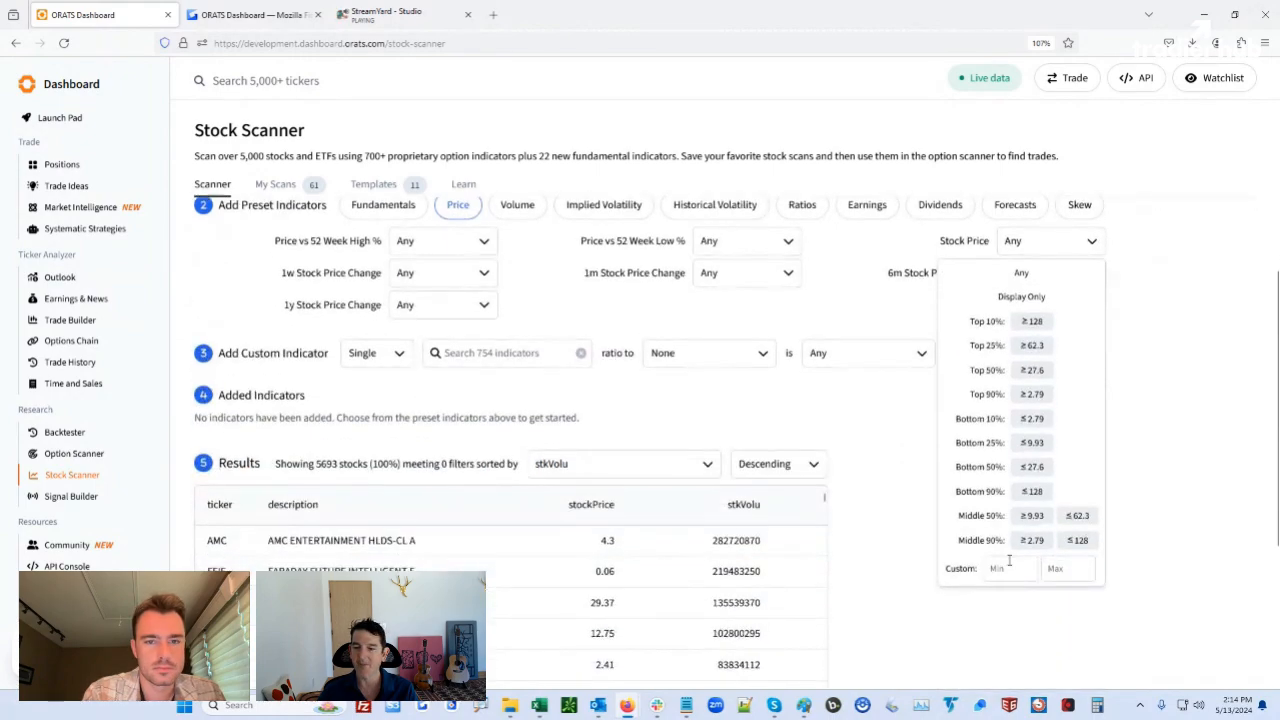
pyautogui.write('50')
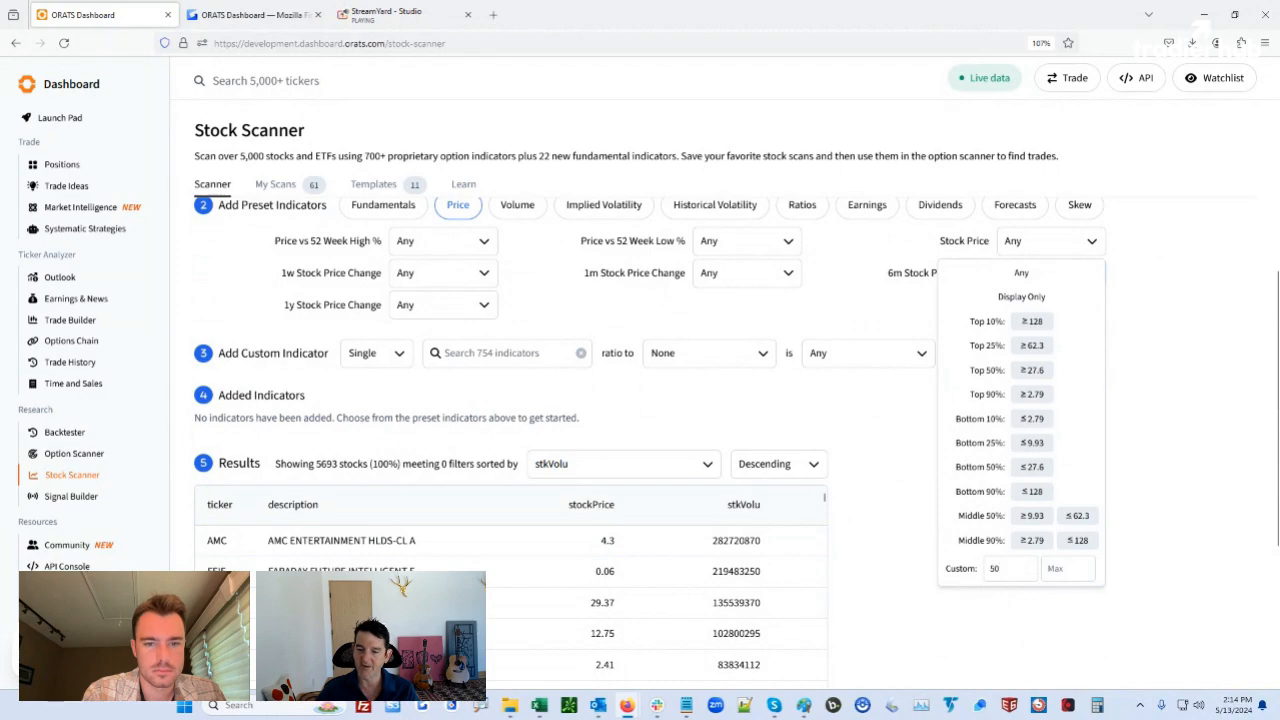
pyautogui.click(1048, 568)
pyautogui.write('1000')
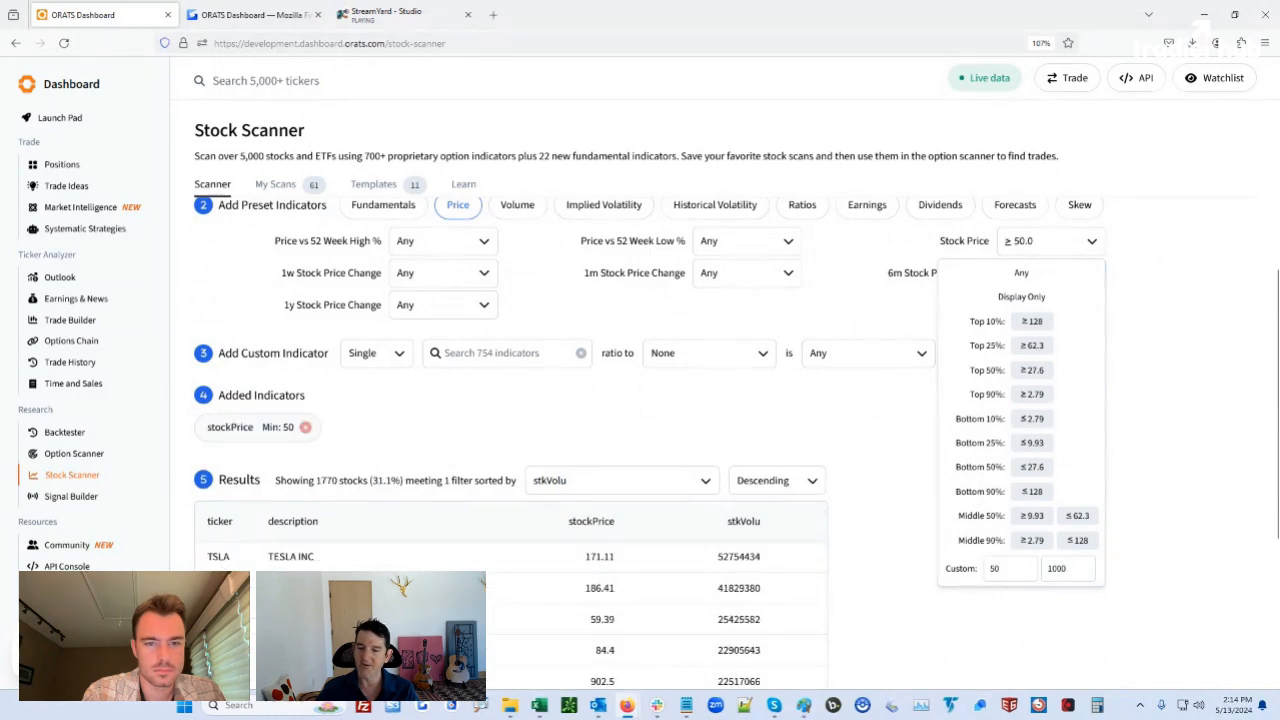
pyautogui.press('Return')
pyautogui.scroll(1, 1034, 540)
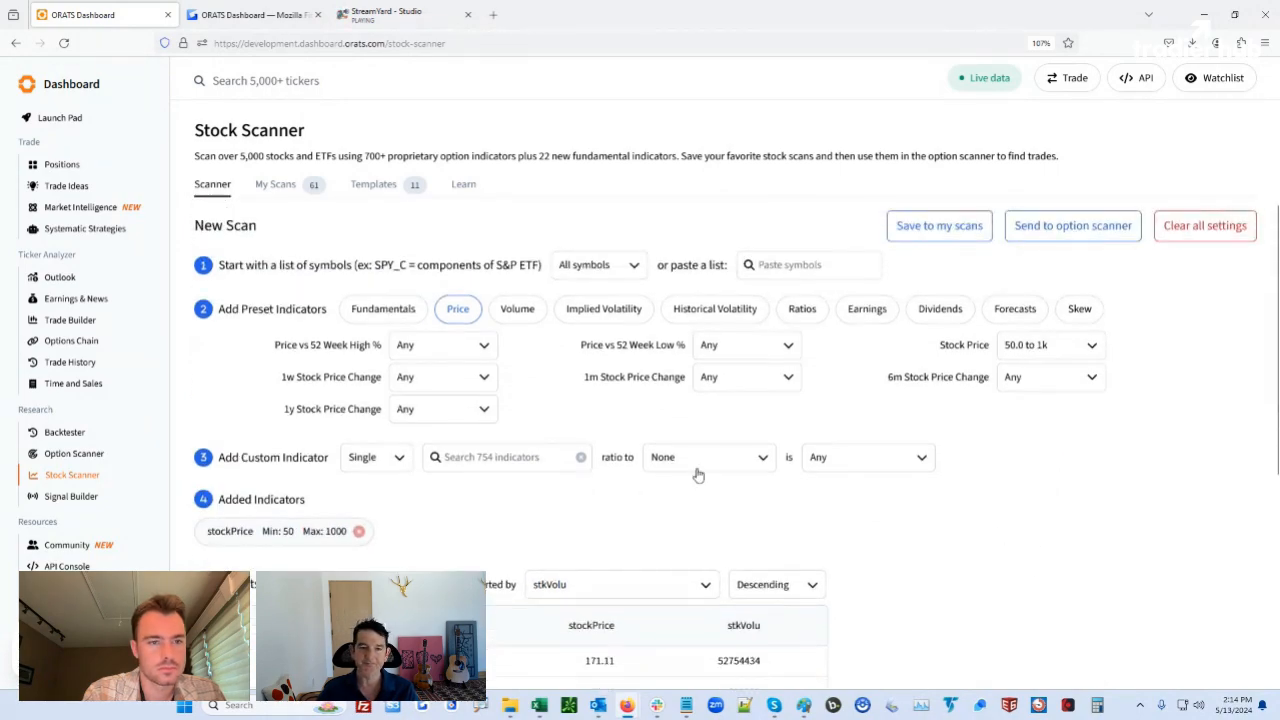
# Filter the average option volume over the last 20 days to the top 25% (≥ 637)
pyautogui.click(519, 313)
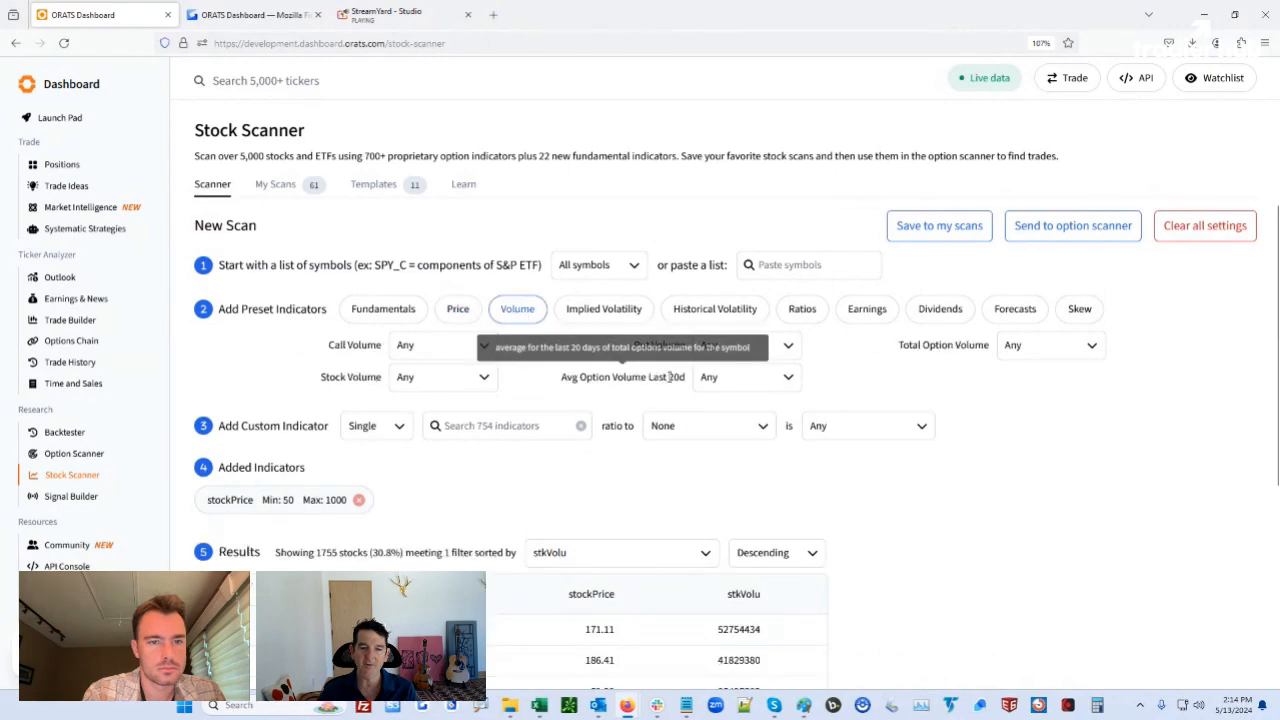
pyautogui.click(791, 387)
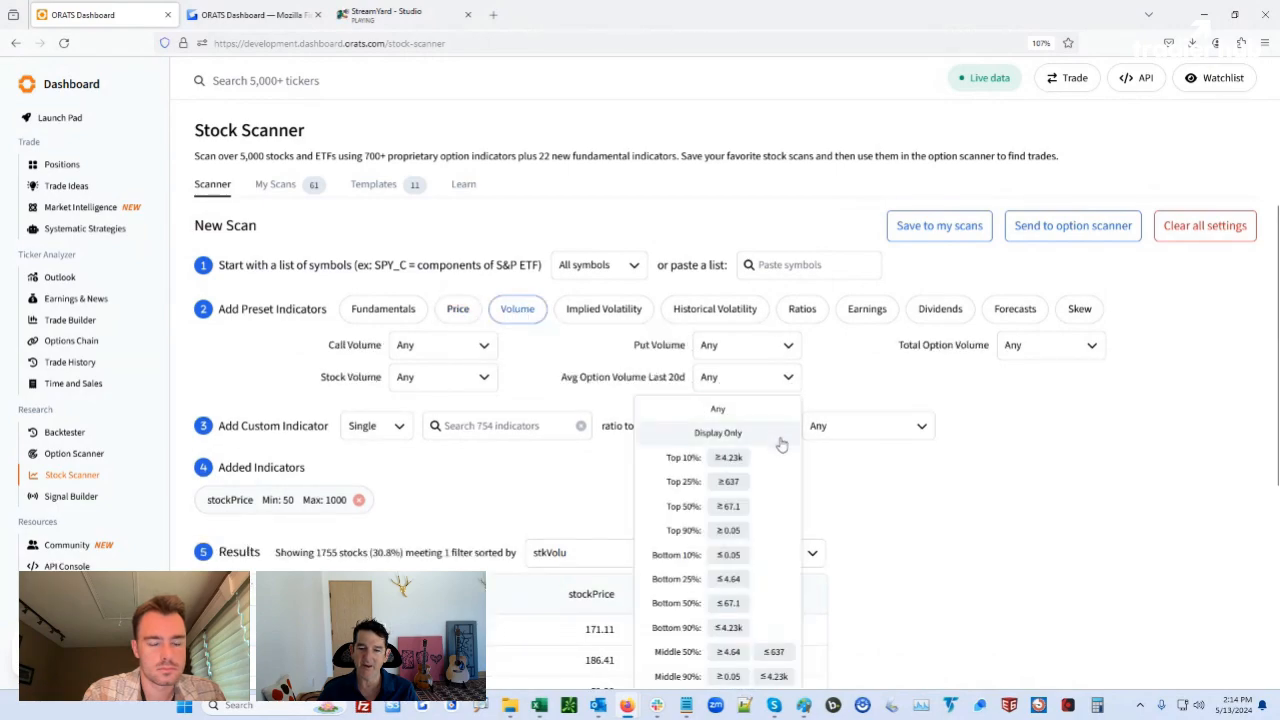
pyautogui.click(729, 483)
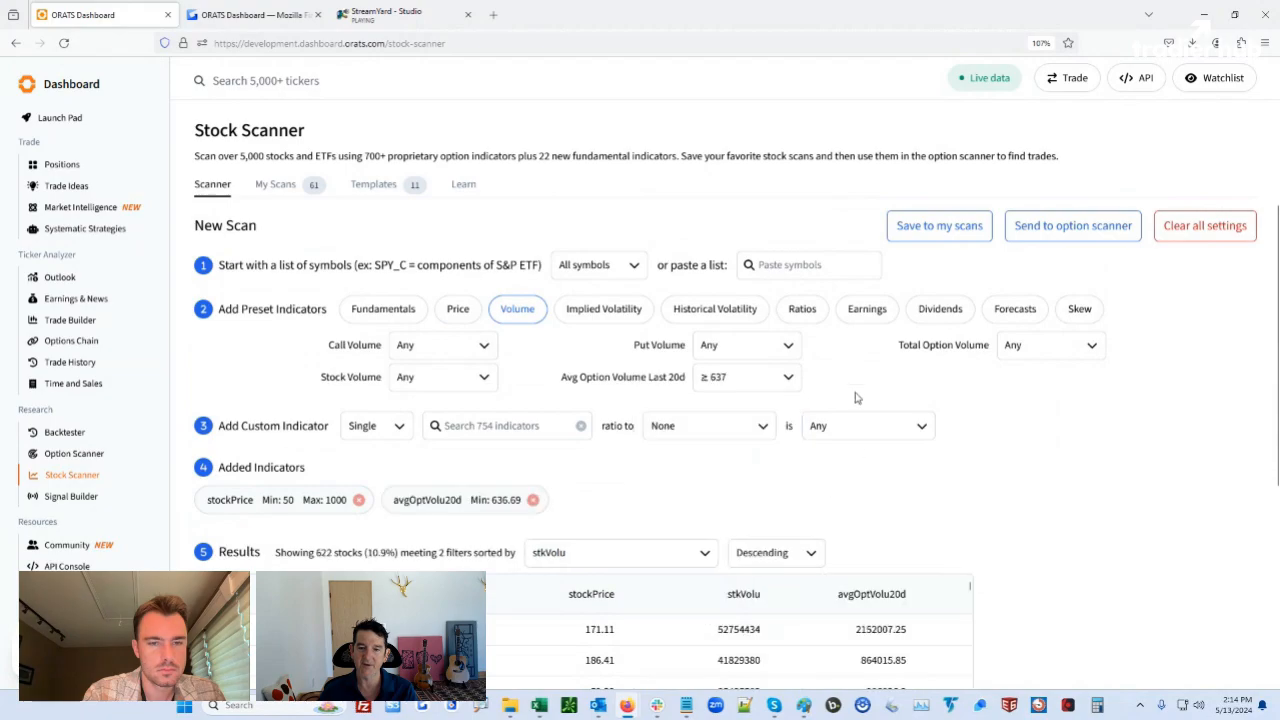
# Set the custom indicator to a ratio with the 20-day forecast orFcst20d as its numerator
pyautogui.click(625, 318)
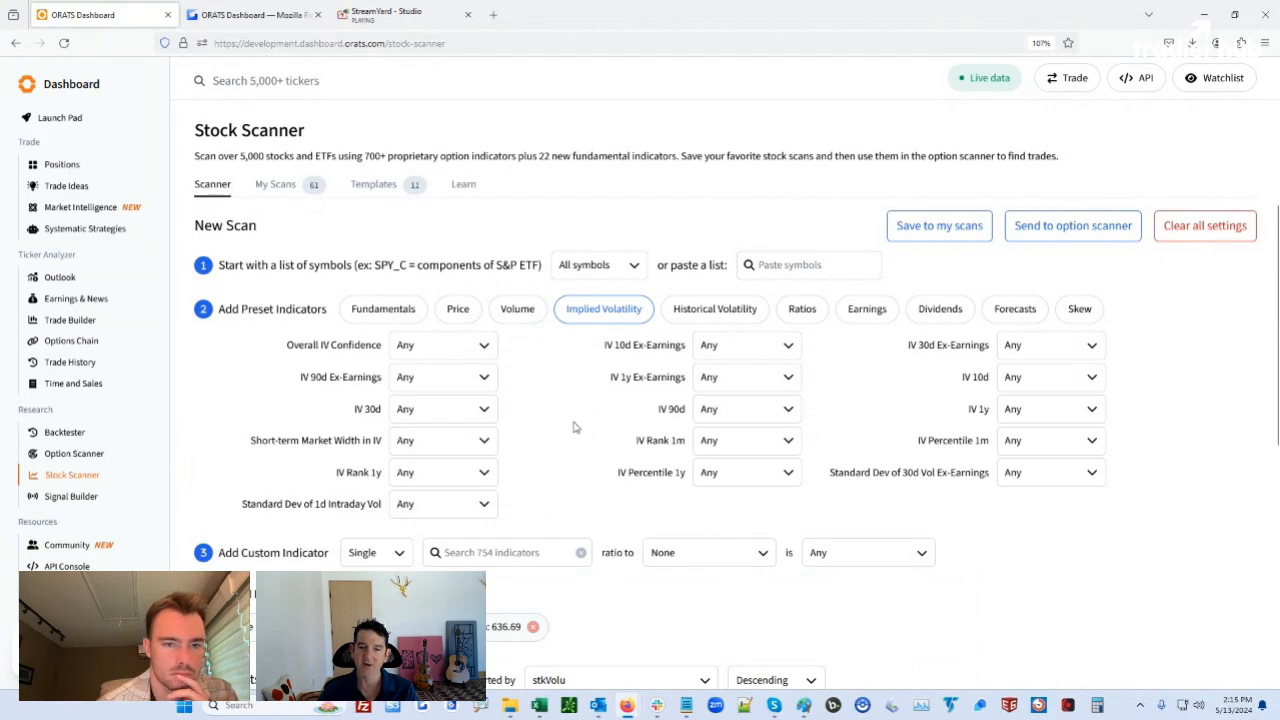
pyautogui.scroll(-1, 573, 427)
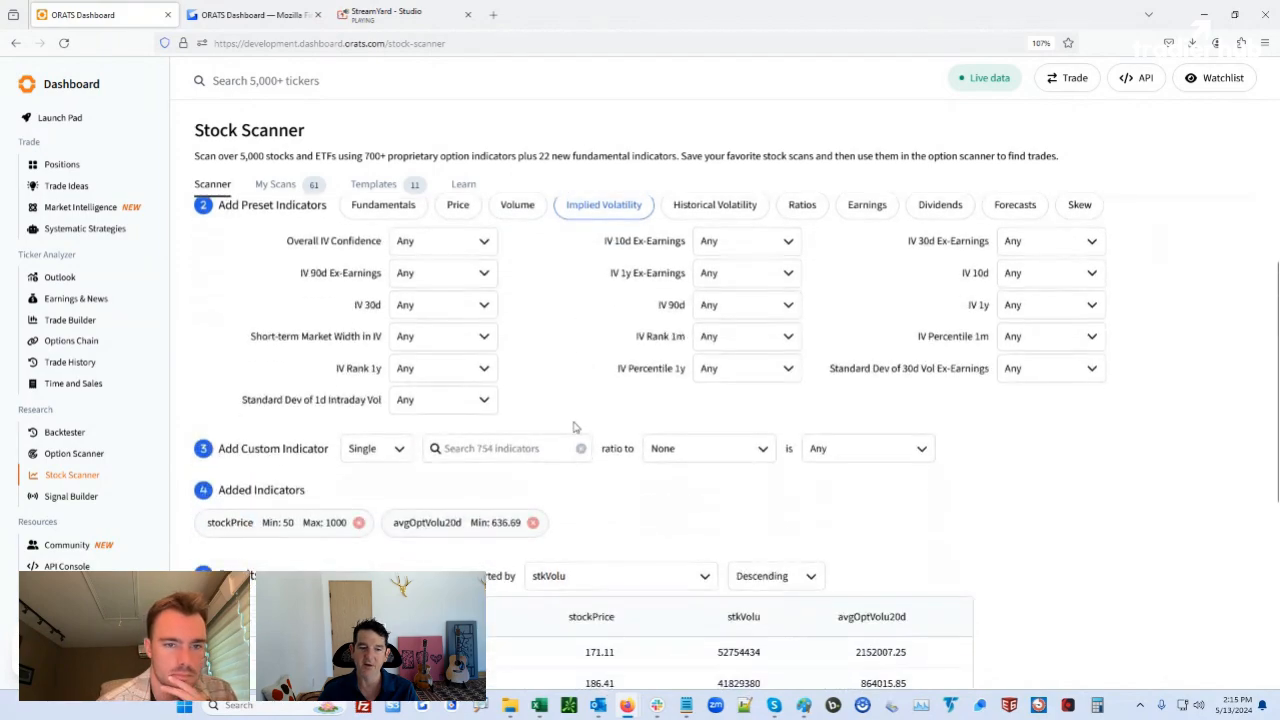
pyautogui.click(399, 458)
pyautogui.click(378, 514)
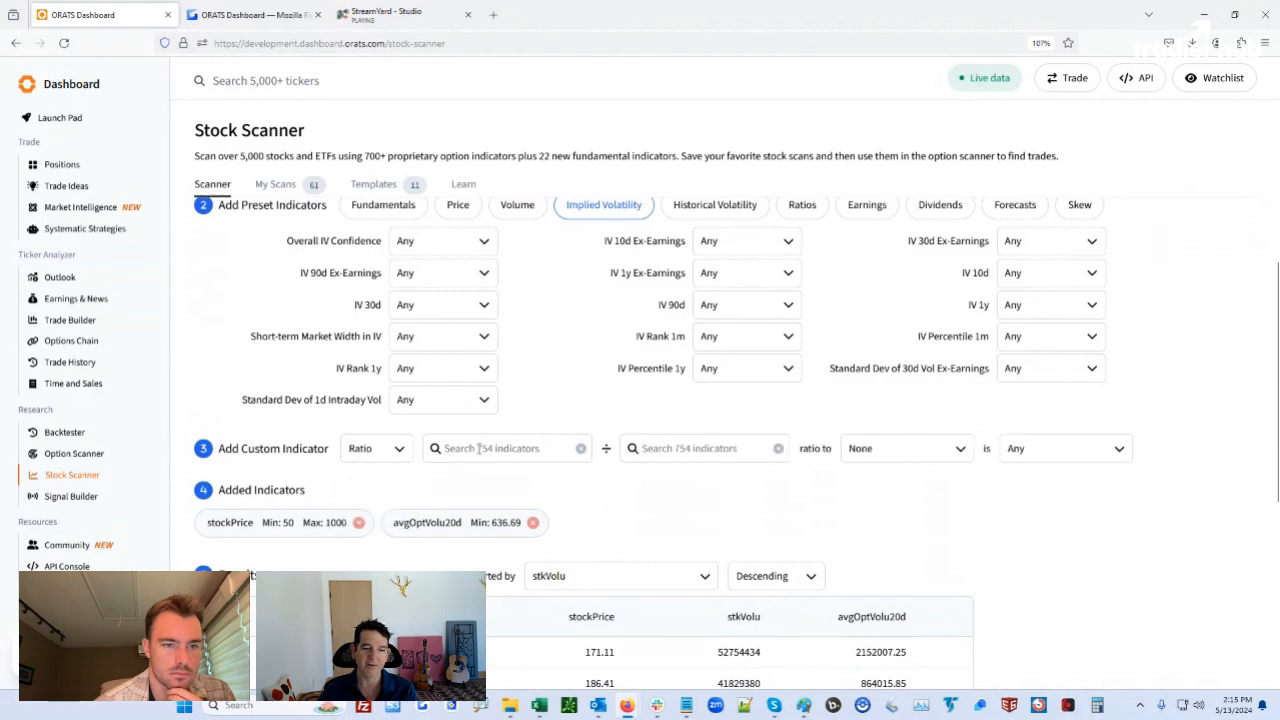
pyautogui.click(479, 448)
pyautogui.write('for')
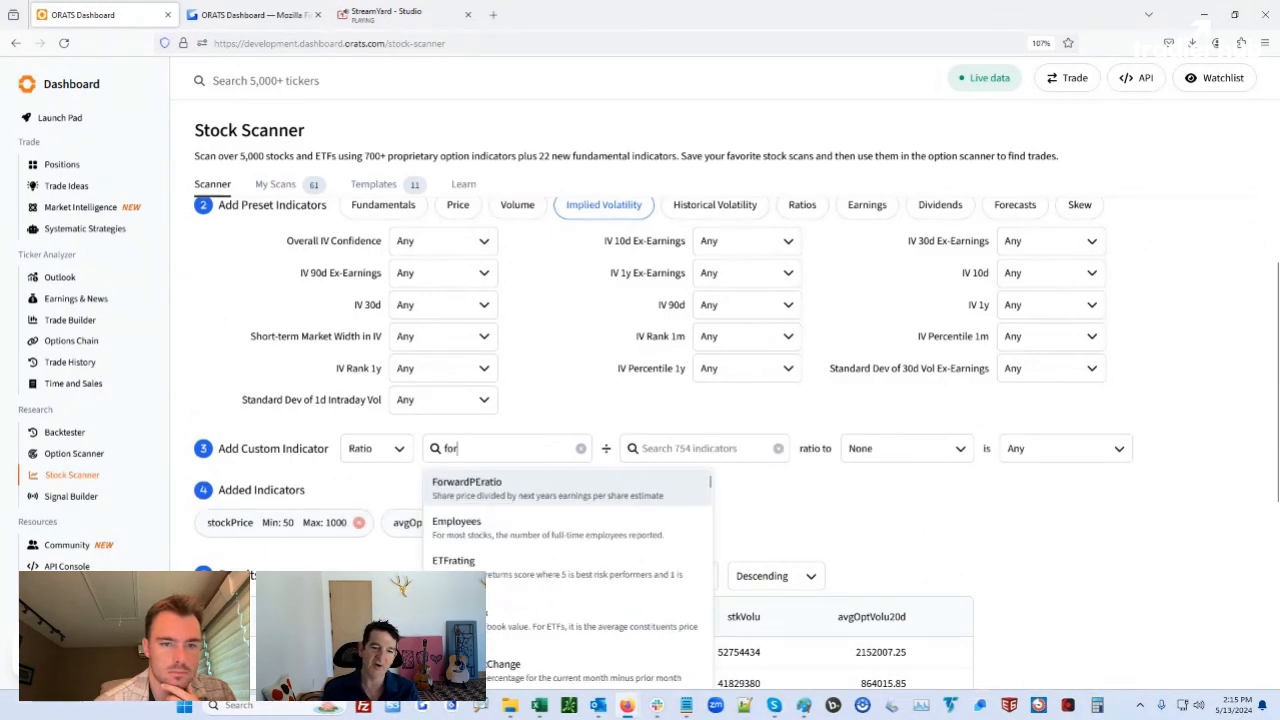
pyautogui.write('ecast')
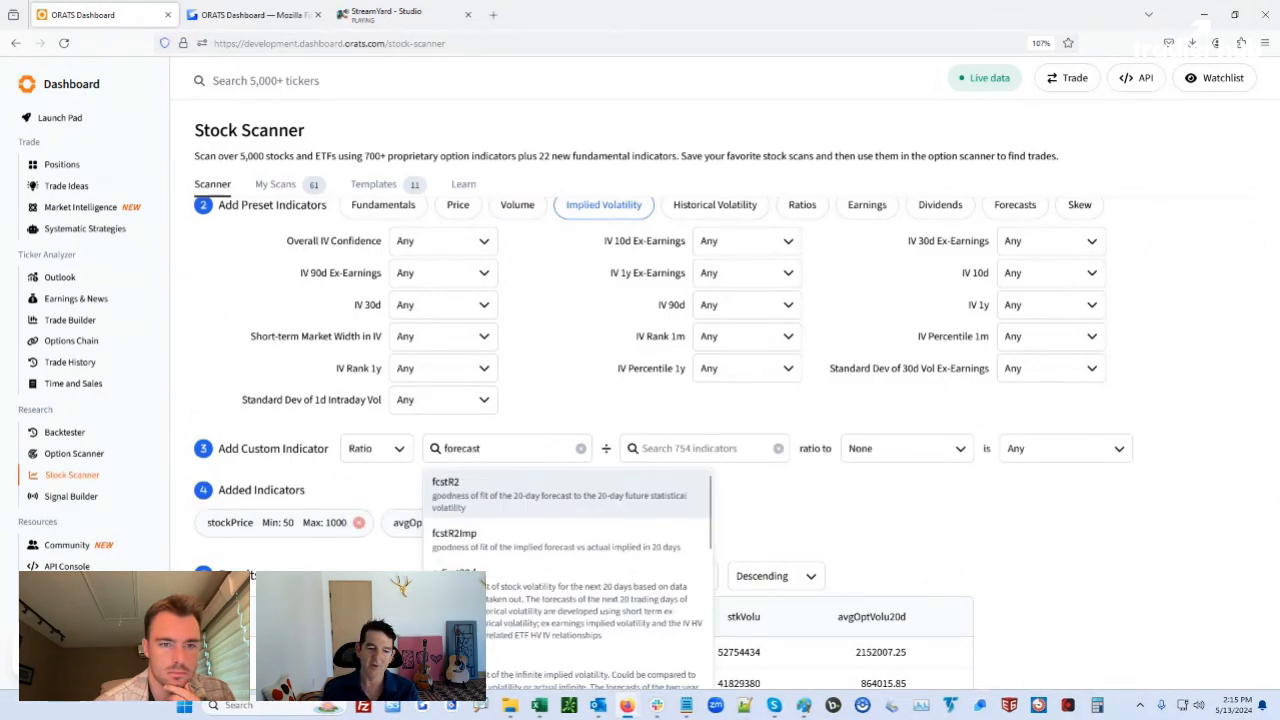
pyautogui.click(496, 614)
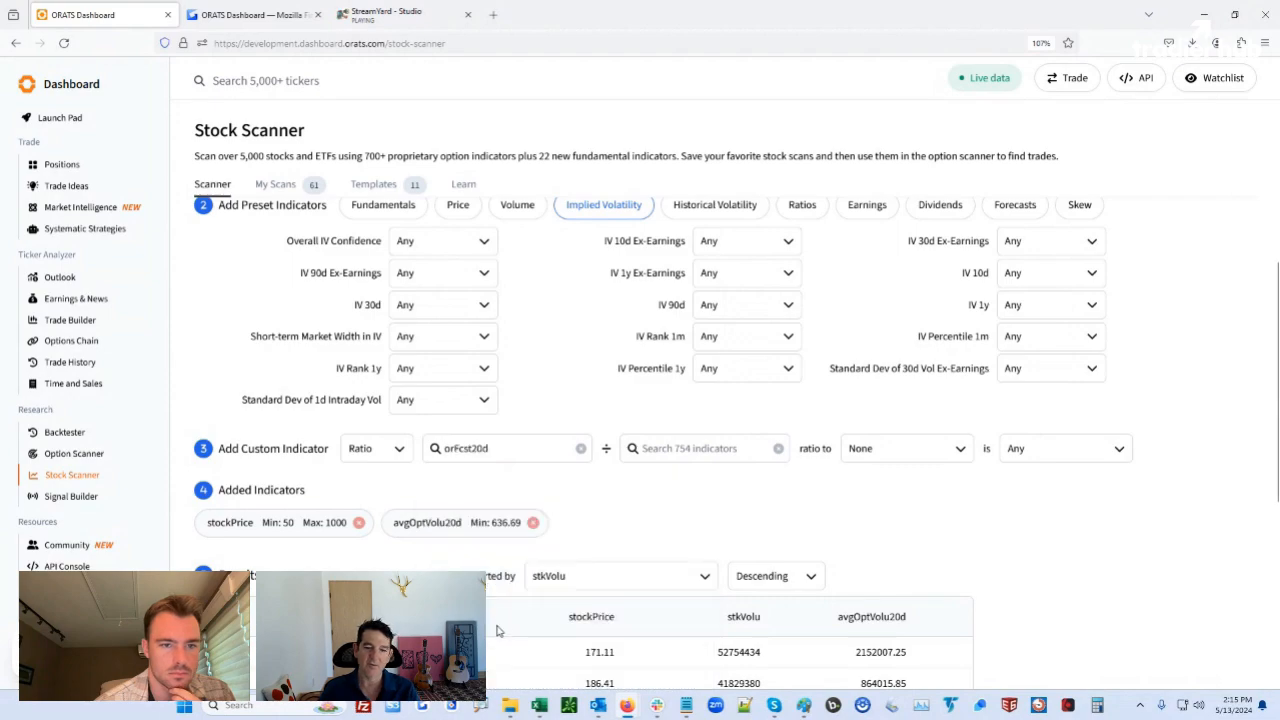
# Choose exErnIv20d as the ratio's denominator and add the ratio to the scan as Display Only
pyautogui.click(640, 452)
pyautogui.write('iv')
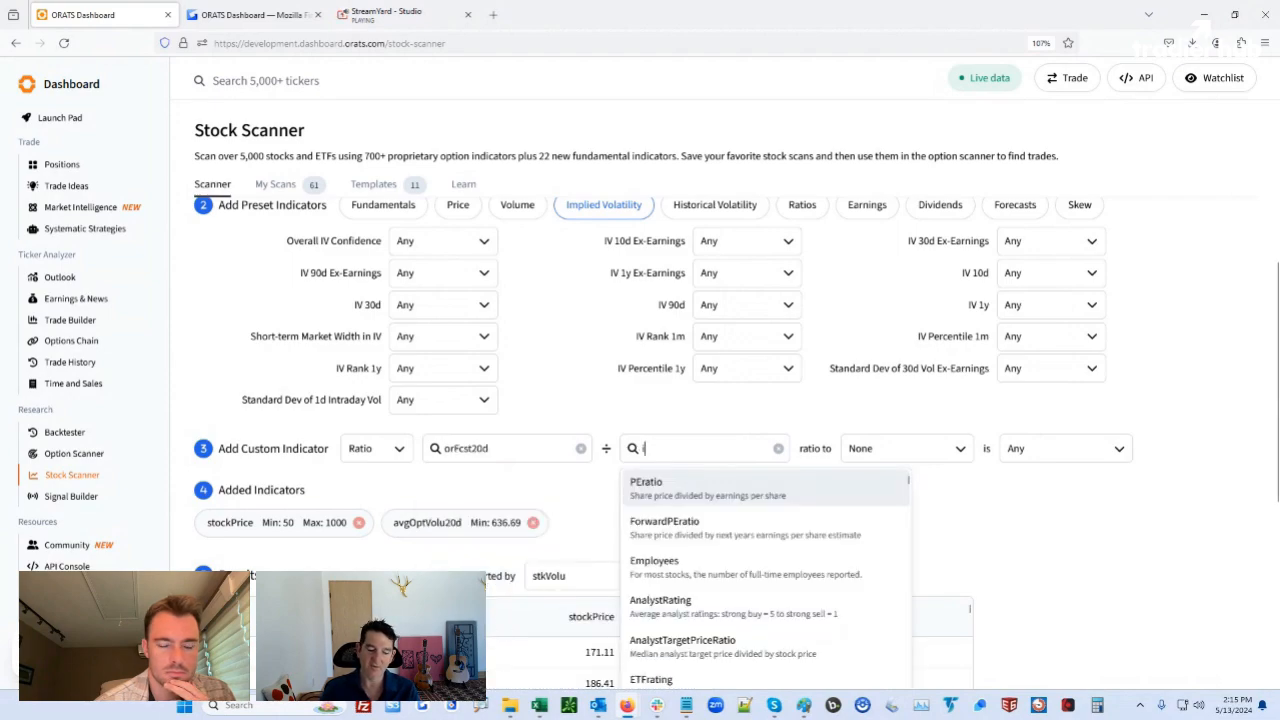
pyautogui.press('BackSpace')
pyautogui.press('BackSpace')
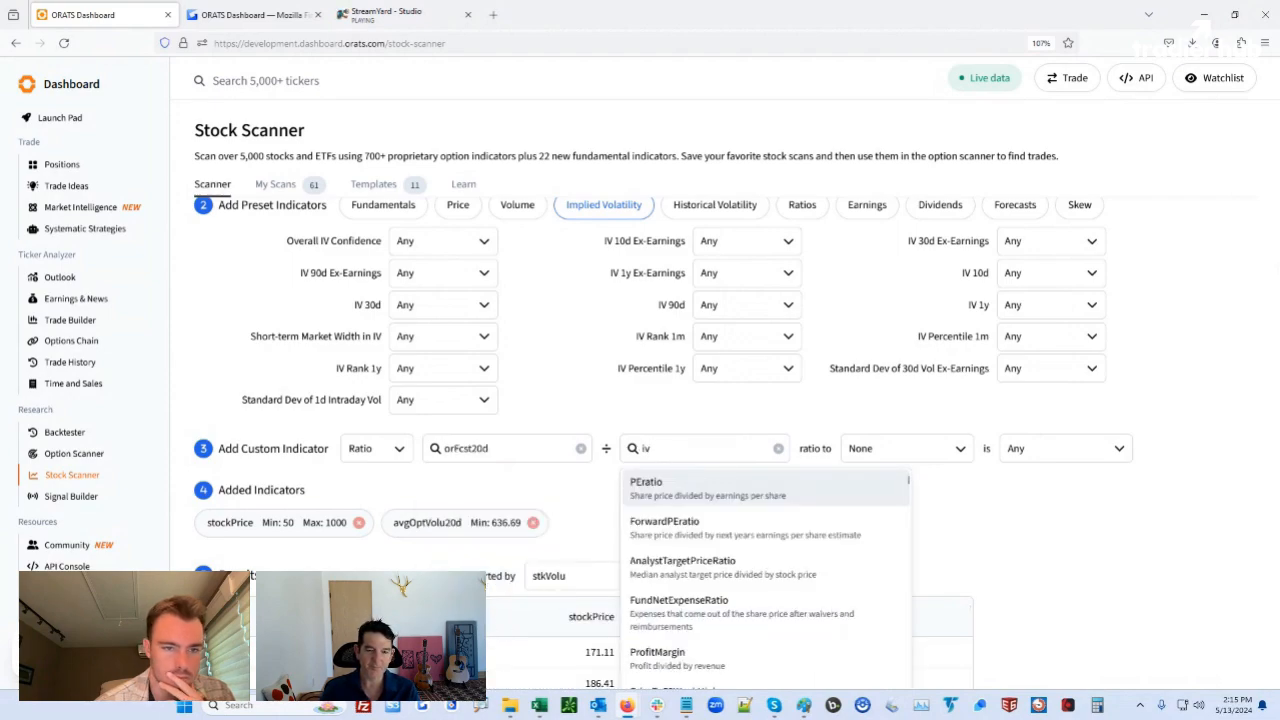
pyautogui.write('exe')
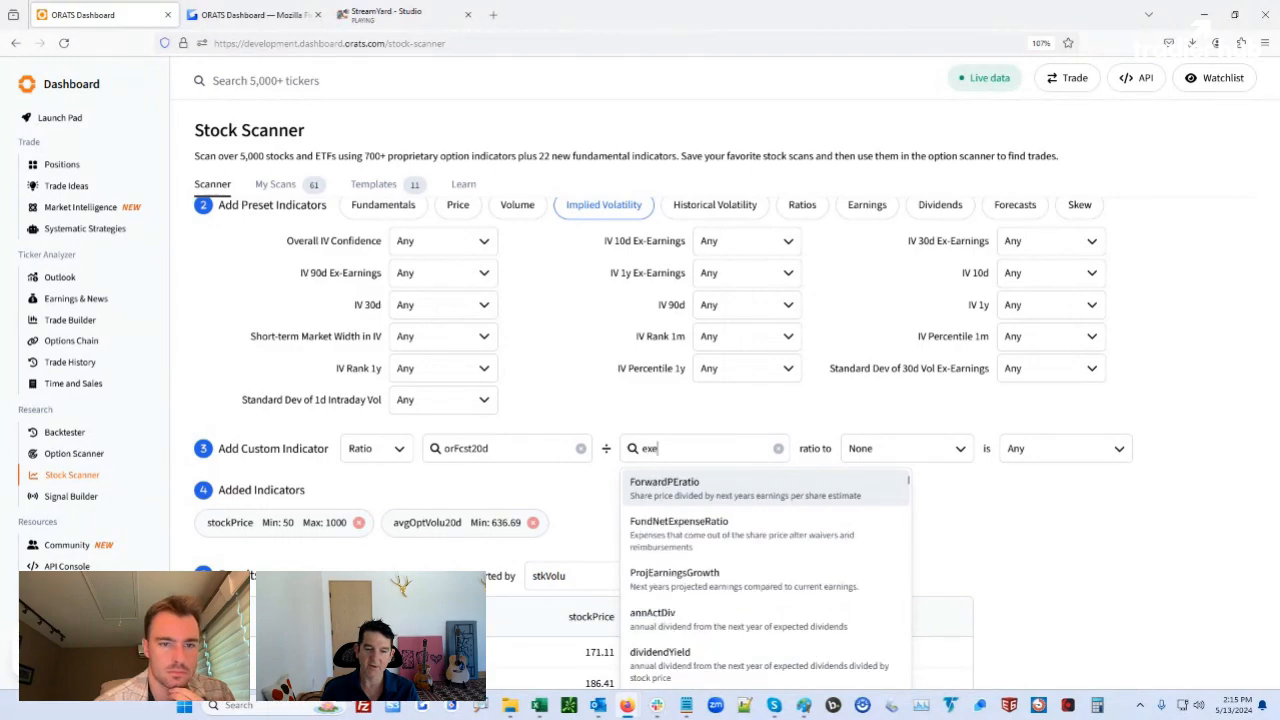
pyautogui.write('rn')
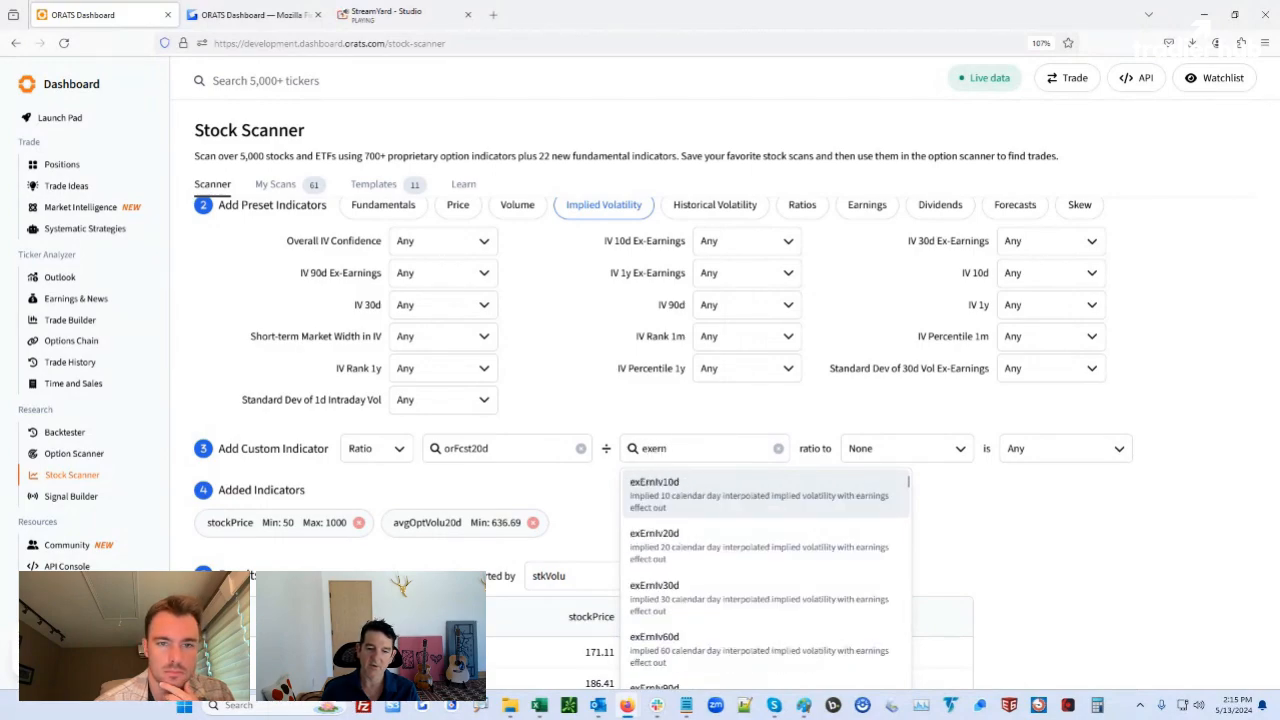
pyautogui.click(663, 536)
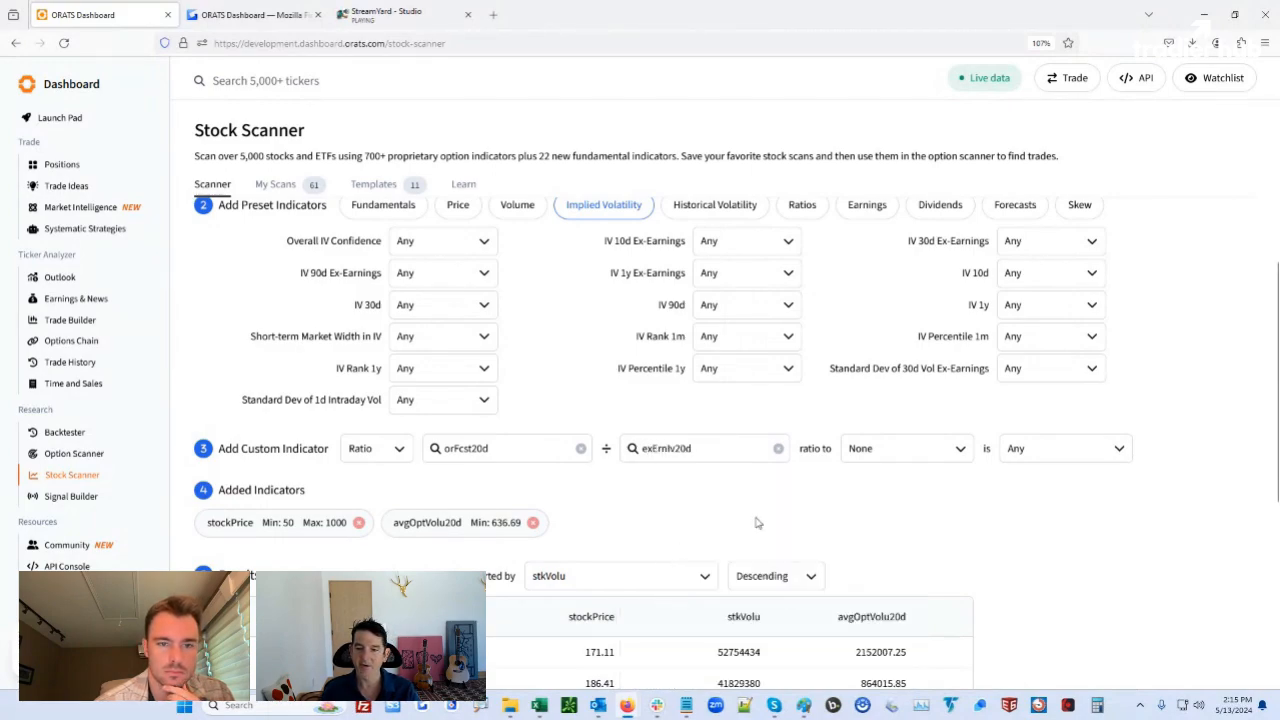
pyautogui.click(1040, 452)
pyautogui.click(1035, 505)
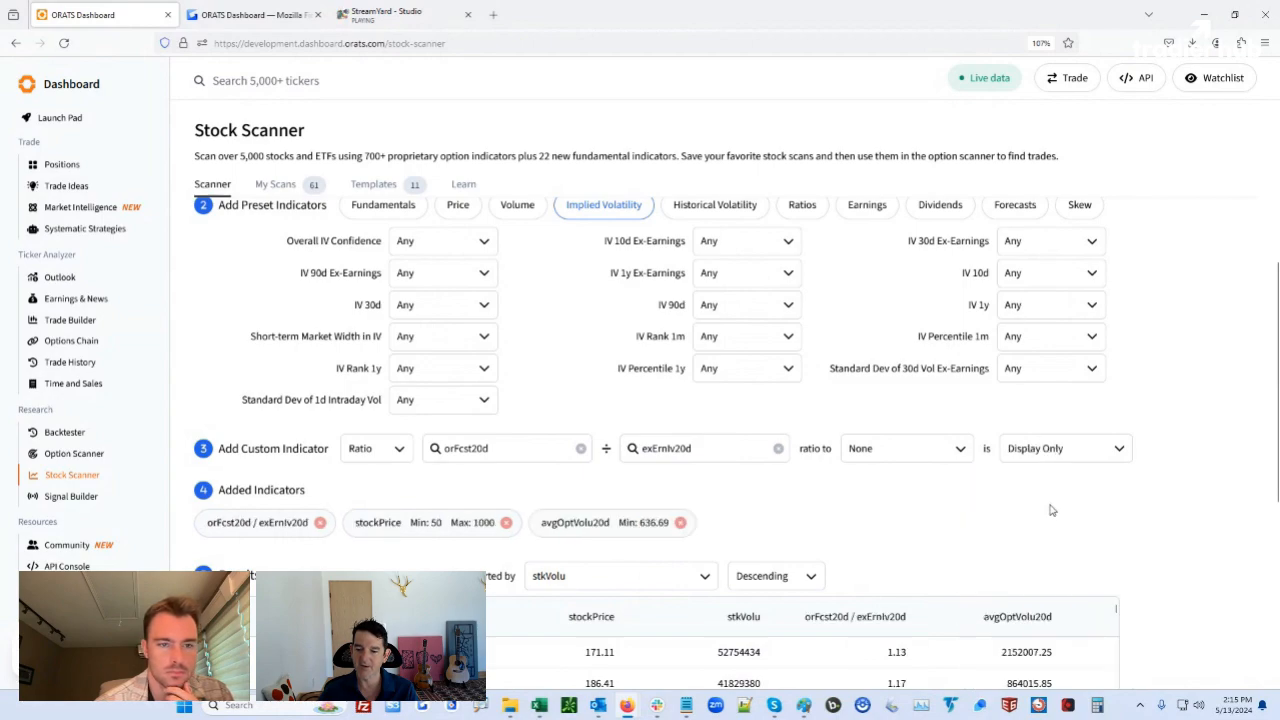
# Restrict the orFcst20d / exErnIv20d ratio to a custom range of 1.1 to 1.4
pyautogui.scroll(-1, 1110, 530)
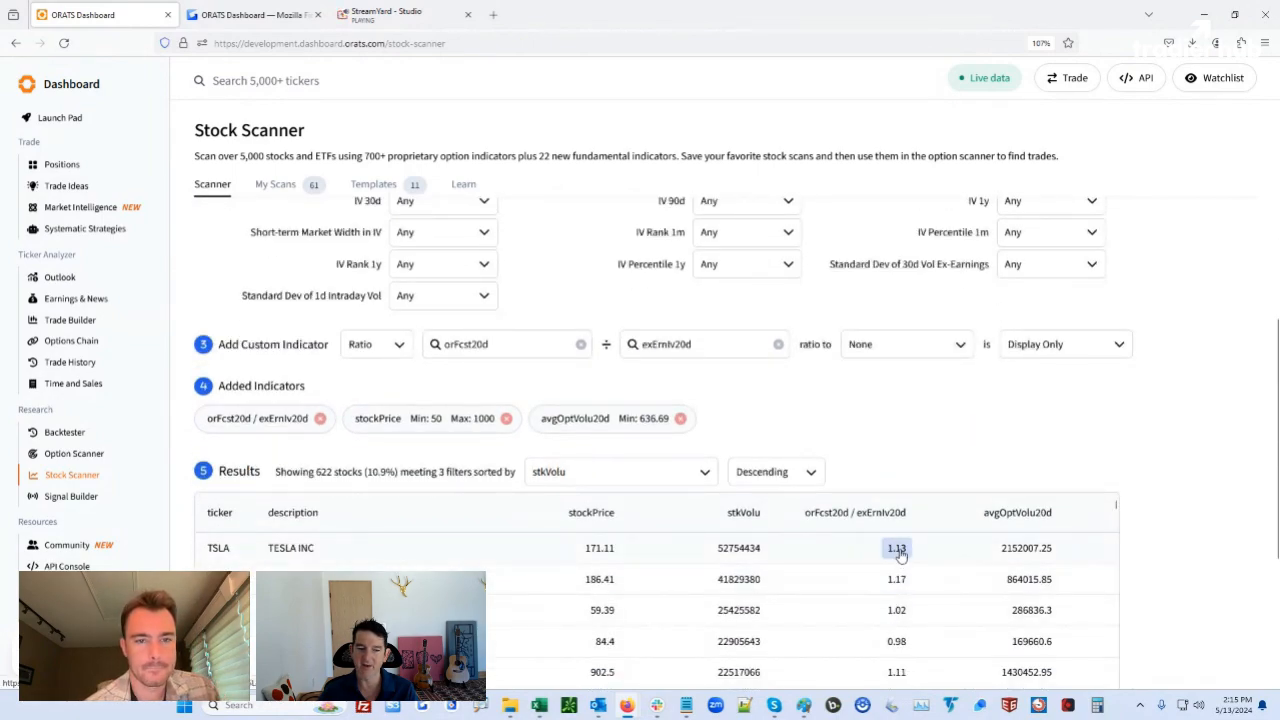
pyautogui.click(1043, 350)
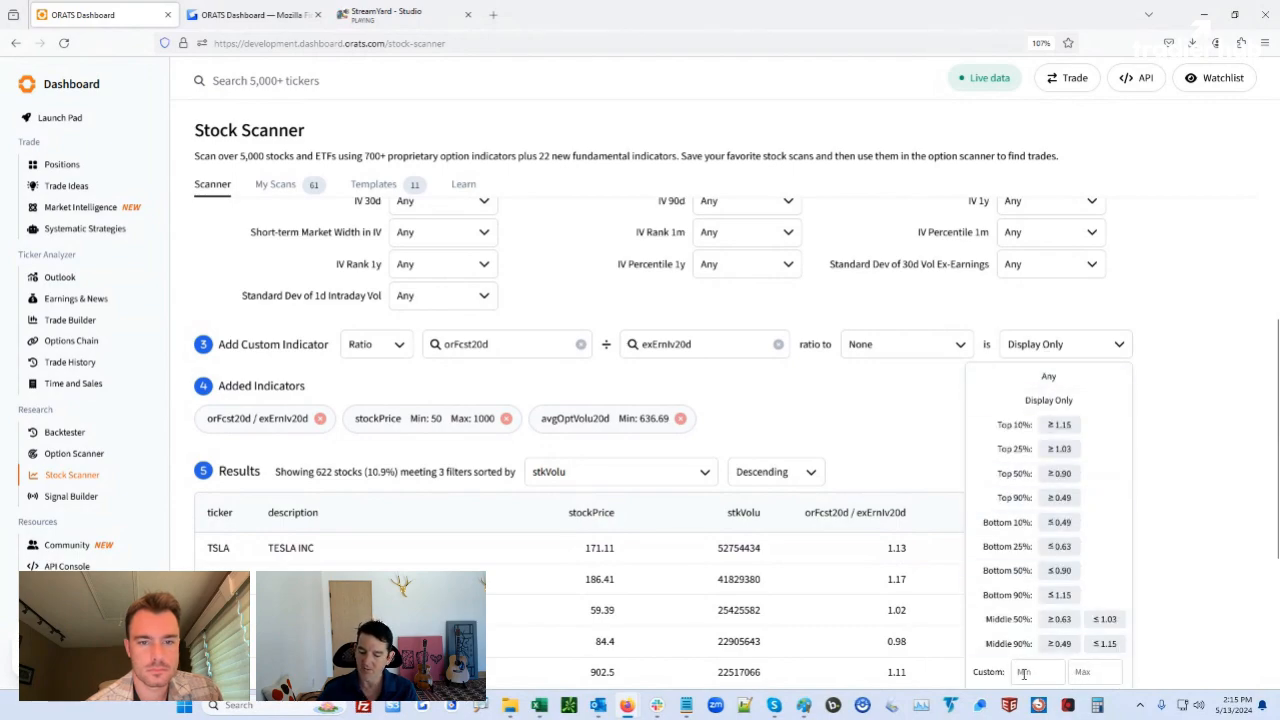
pyautogui.write('1.1')
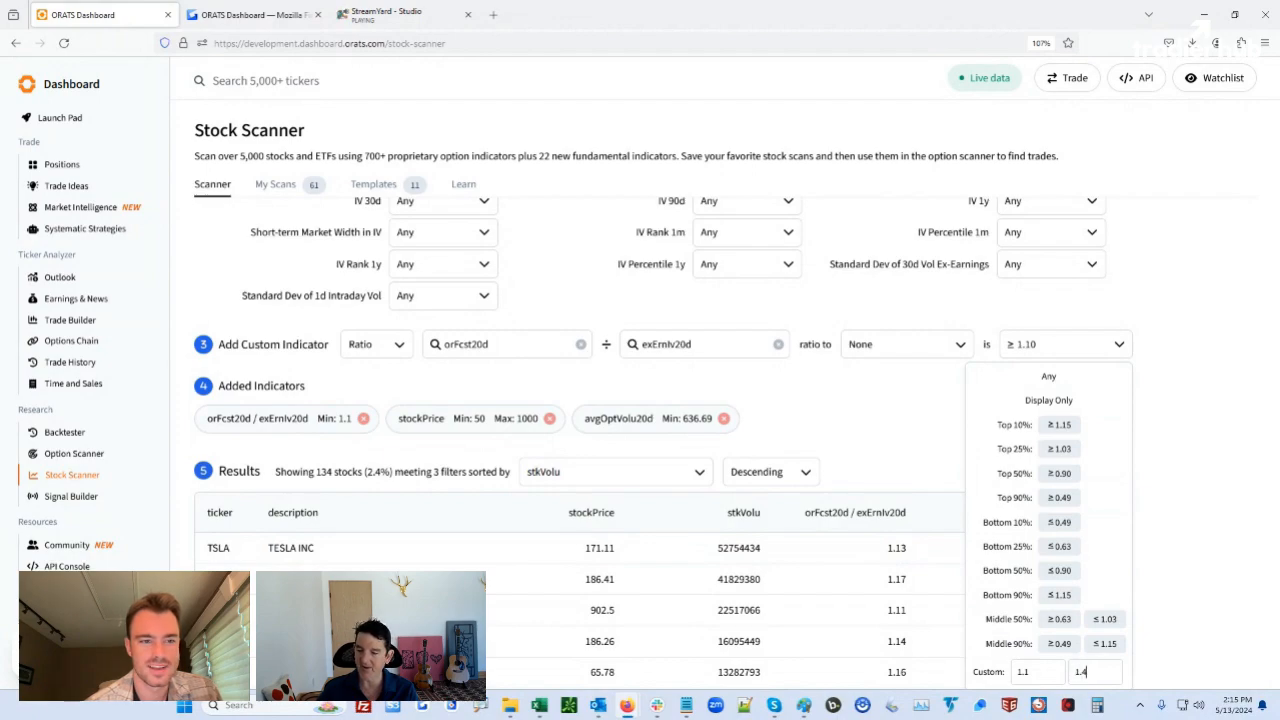
pyautogui.press('Return')
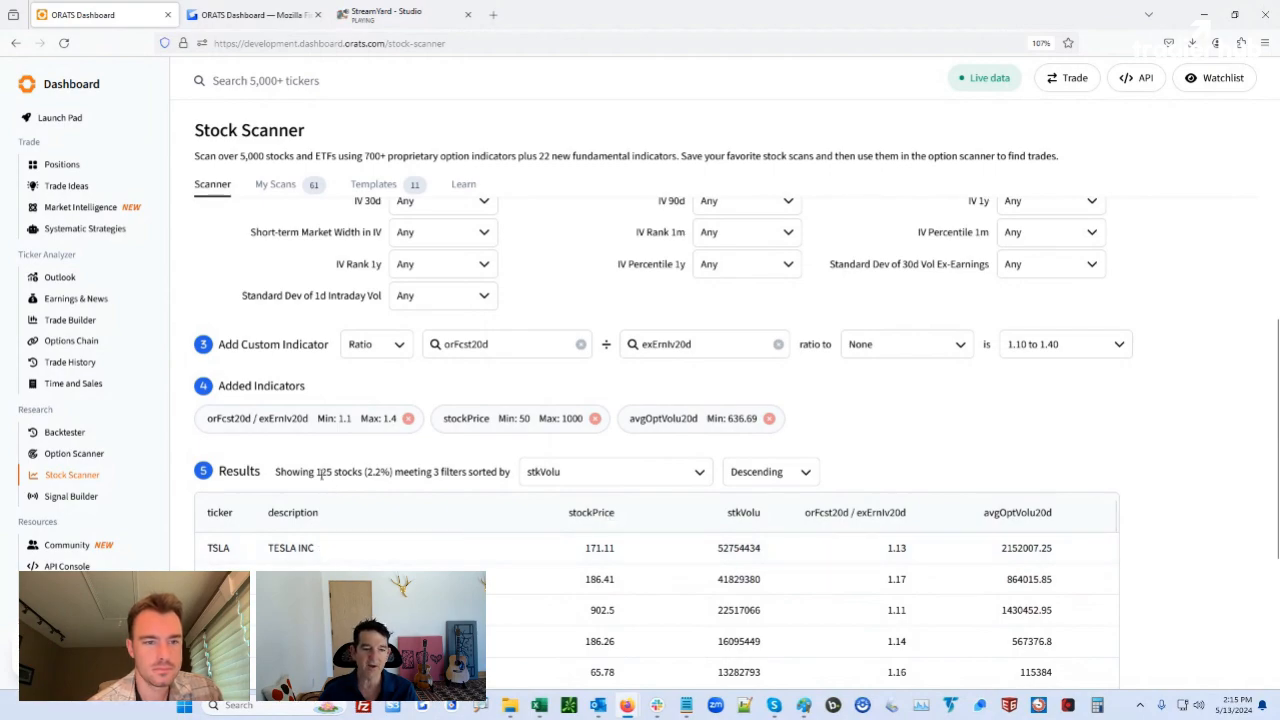
# Filter the 1-month IV percentile to the bottom 50% (≤ 20.0)
pyautogui.scroll(3, 897, 423)
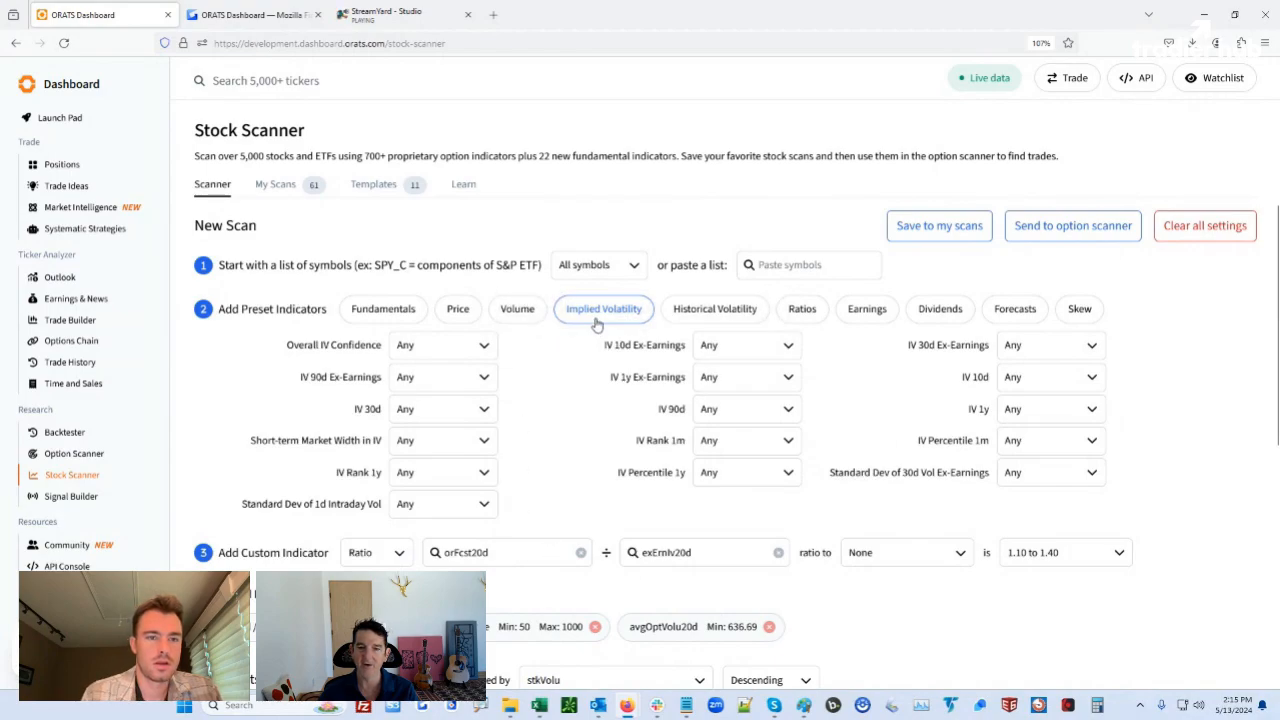
pyautogui.click(1091, 445)
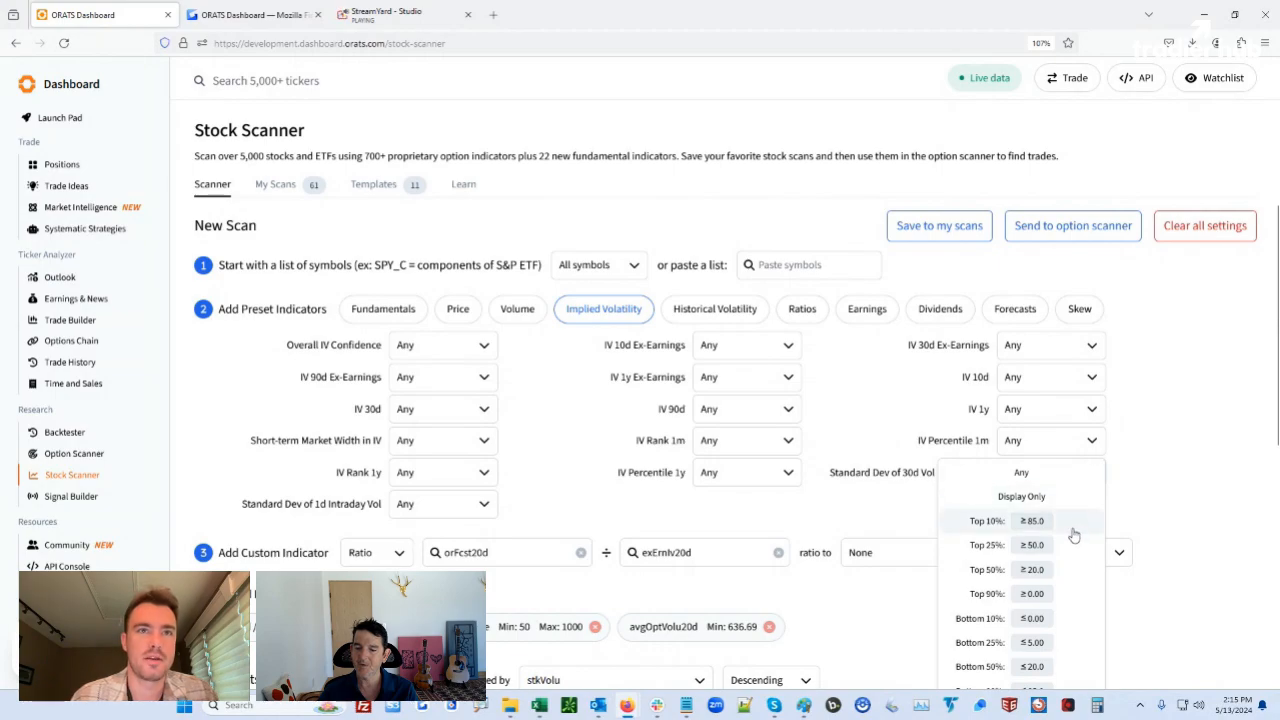
pyautogui.scroll(-2, 1065, 555)
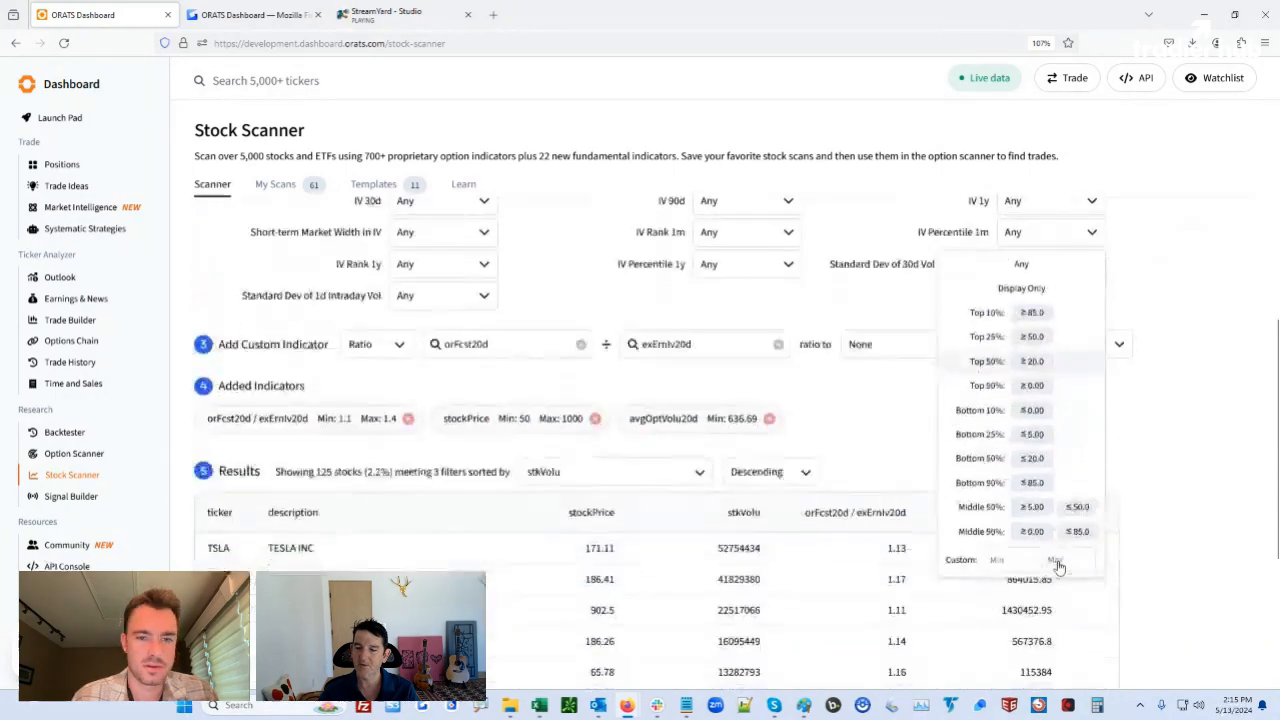
pyautogui.click(1033, 459)
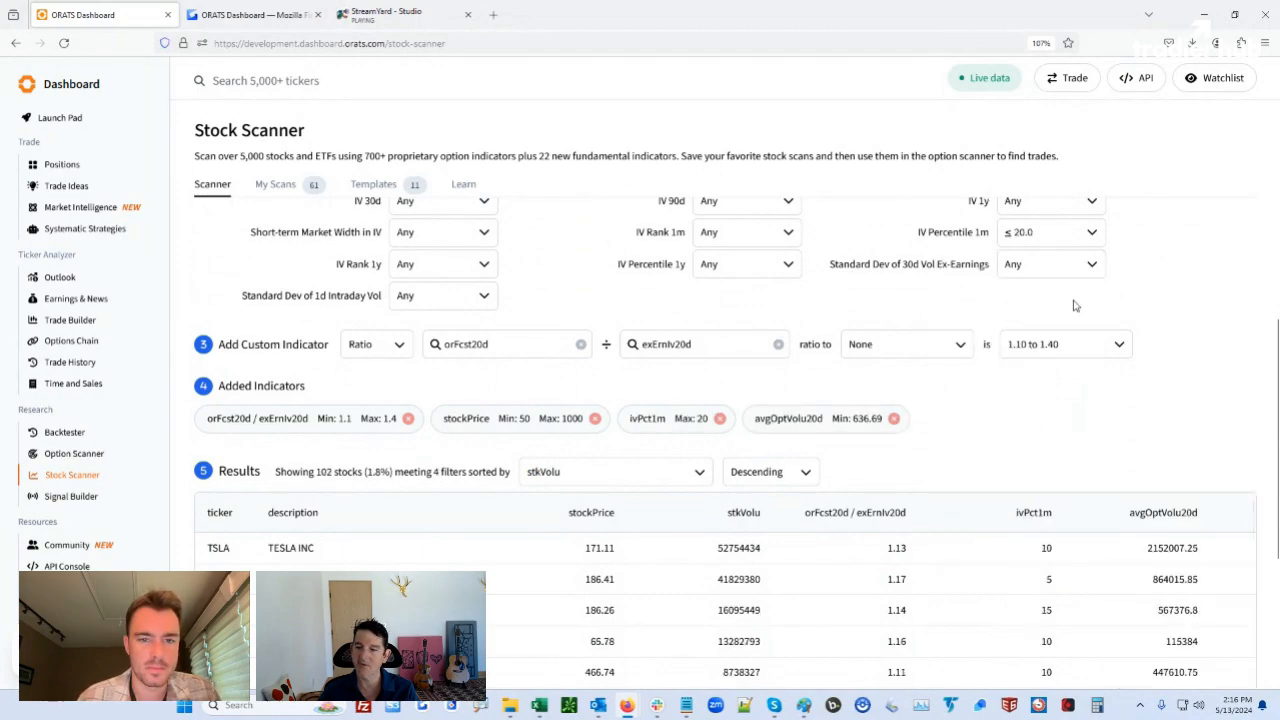
# Replace the custom ratio's numerator with orHv90d over exErnIv20d and add this ratio to the scan as Display Only
pyautogui.scroll(4, 914, 334)
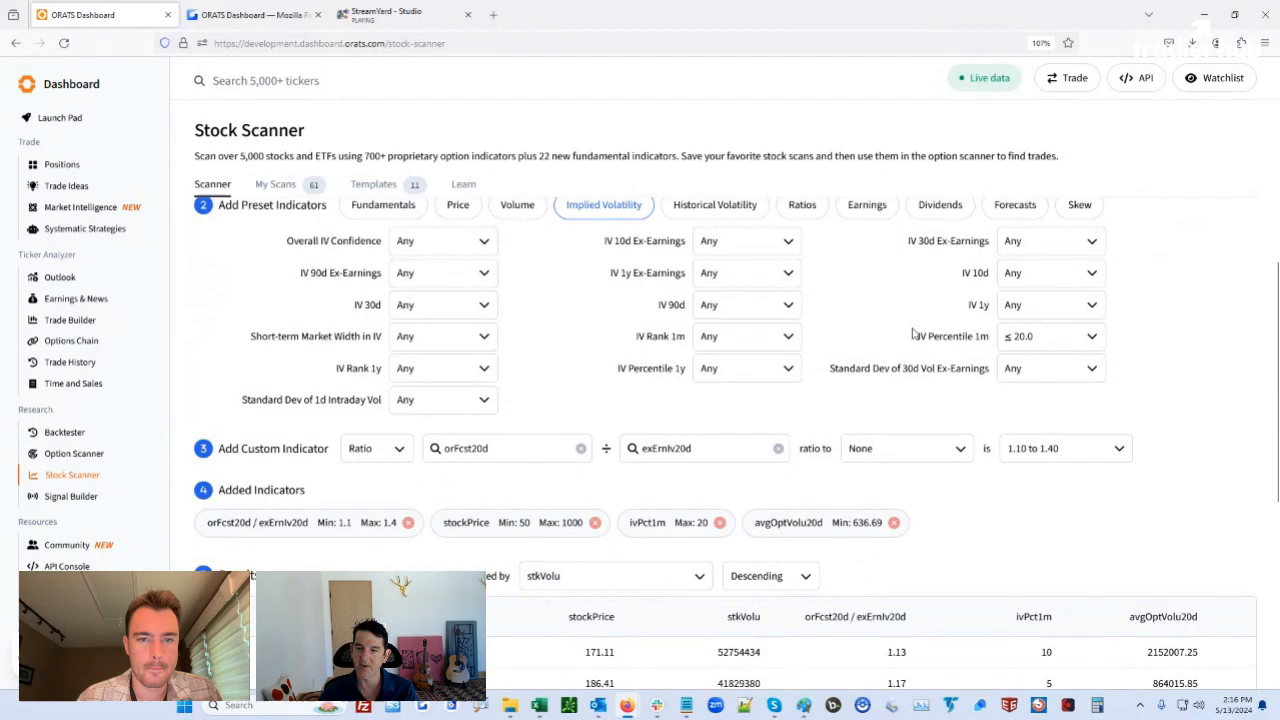
pyautogui.click(698, 309)
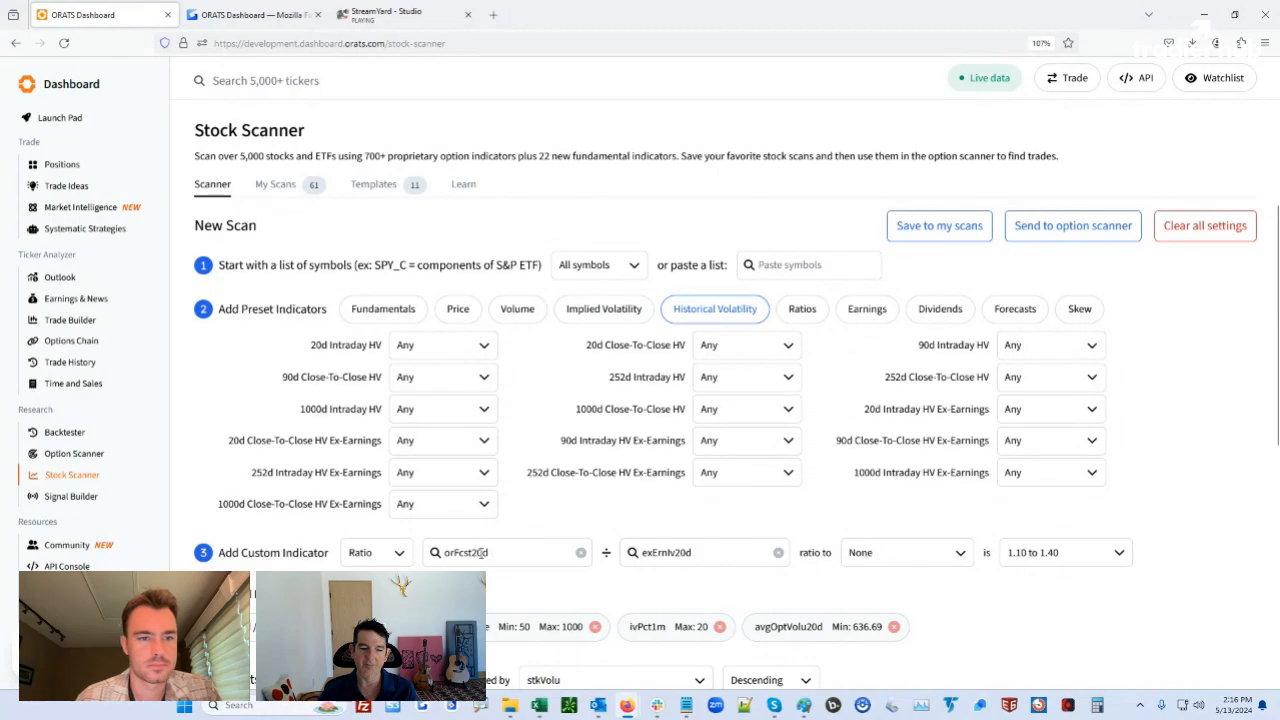
pyautogui.click(465, 552)
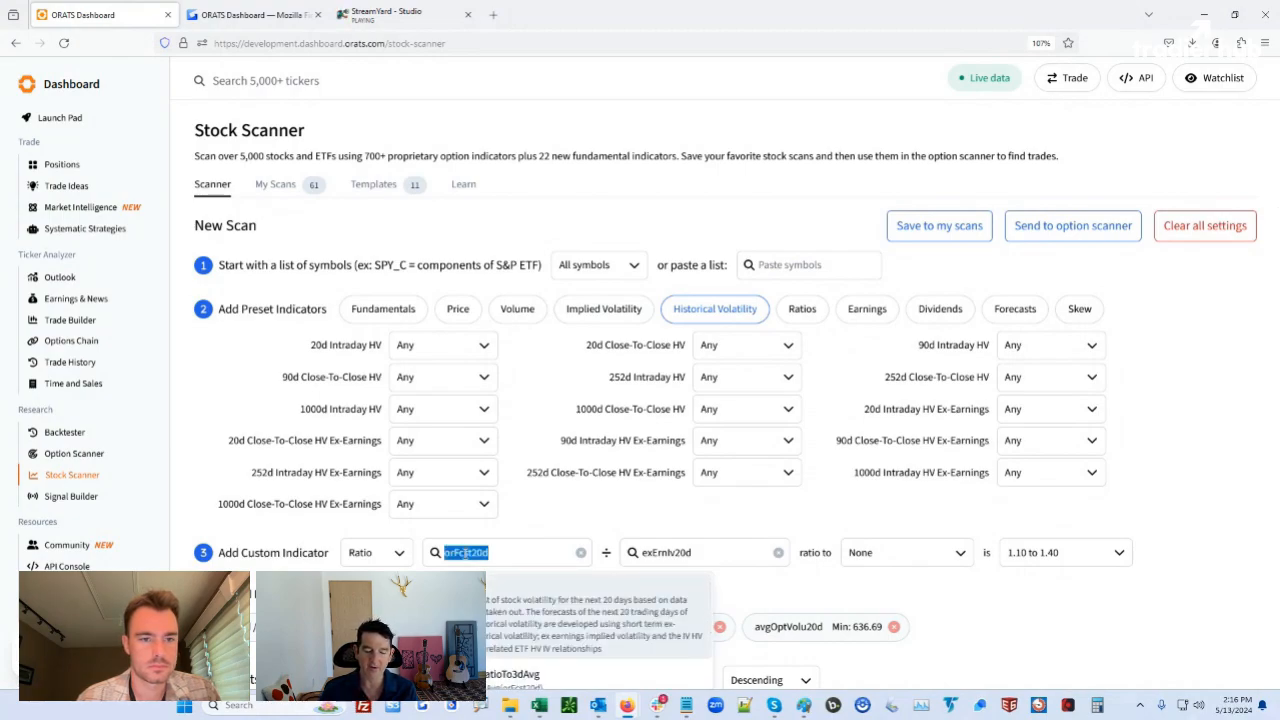
pyautogui.write('orhv')
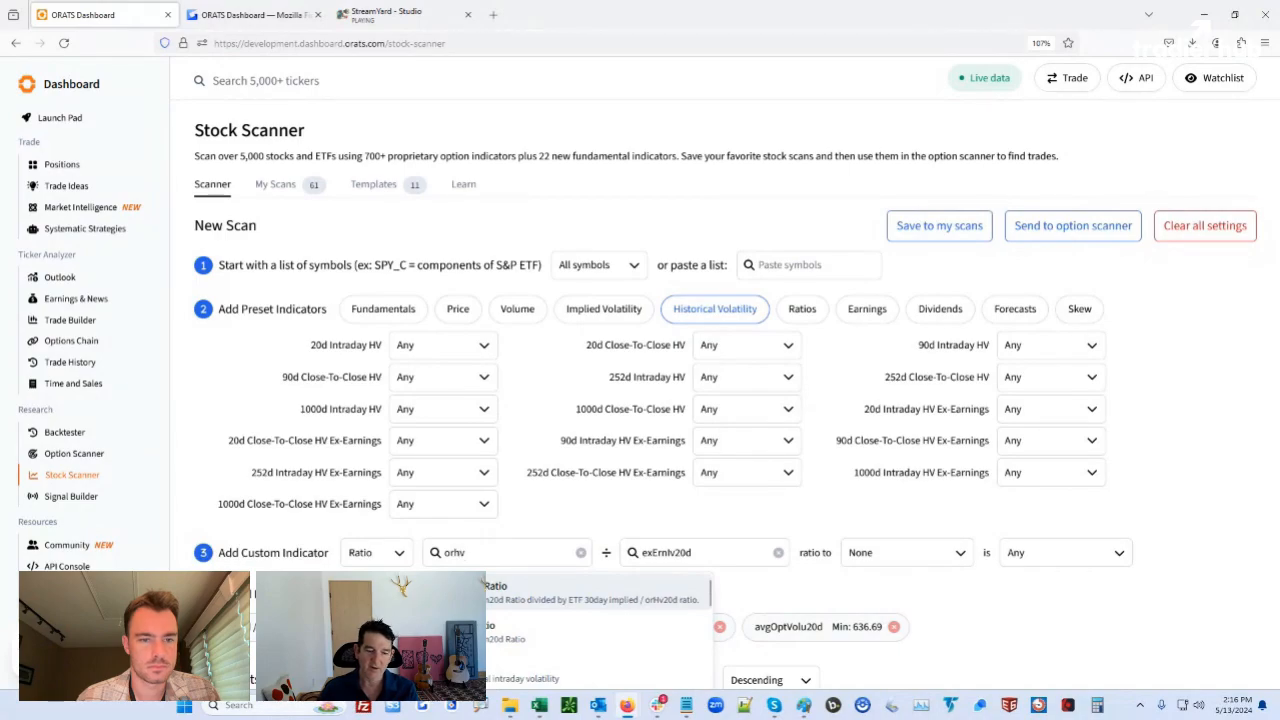
pyautogui.scroll(-3, 489, 648)
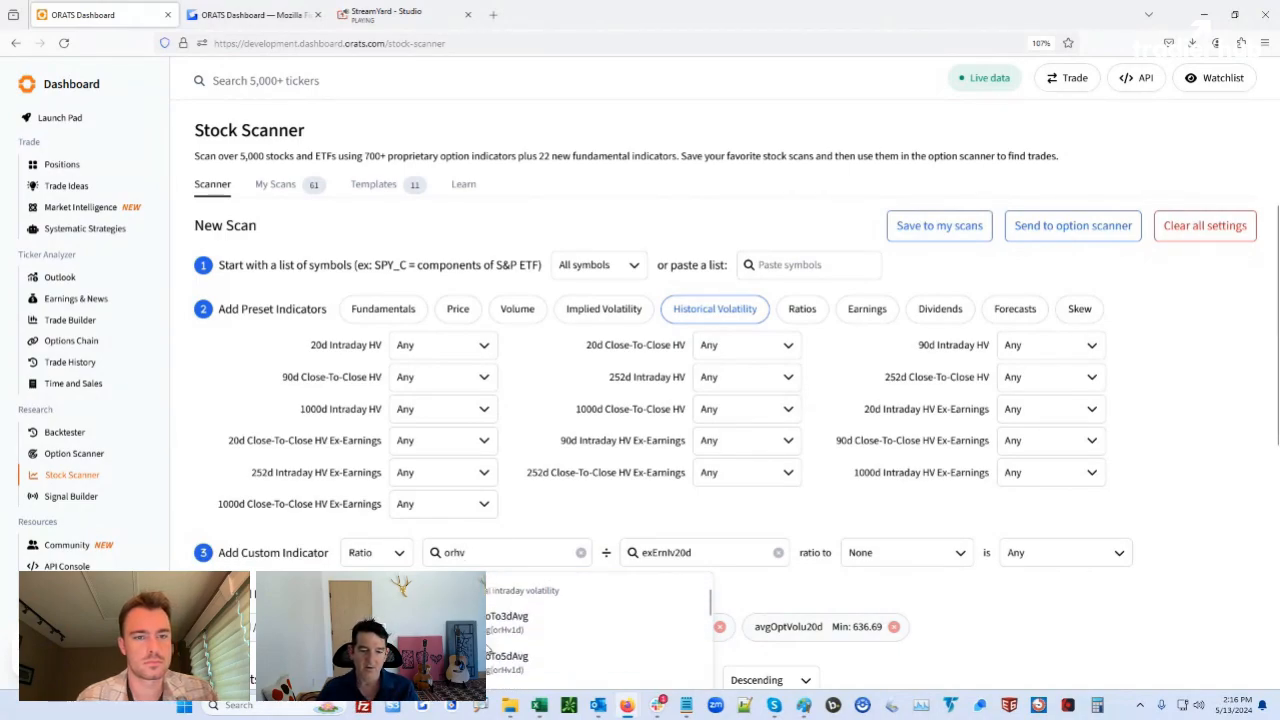
pyautogui.scroll(-3, 489, 647)
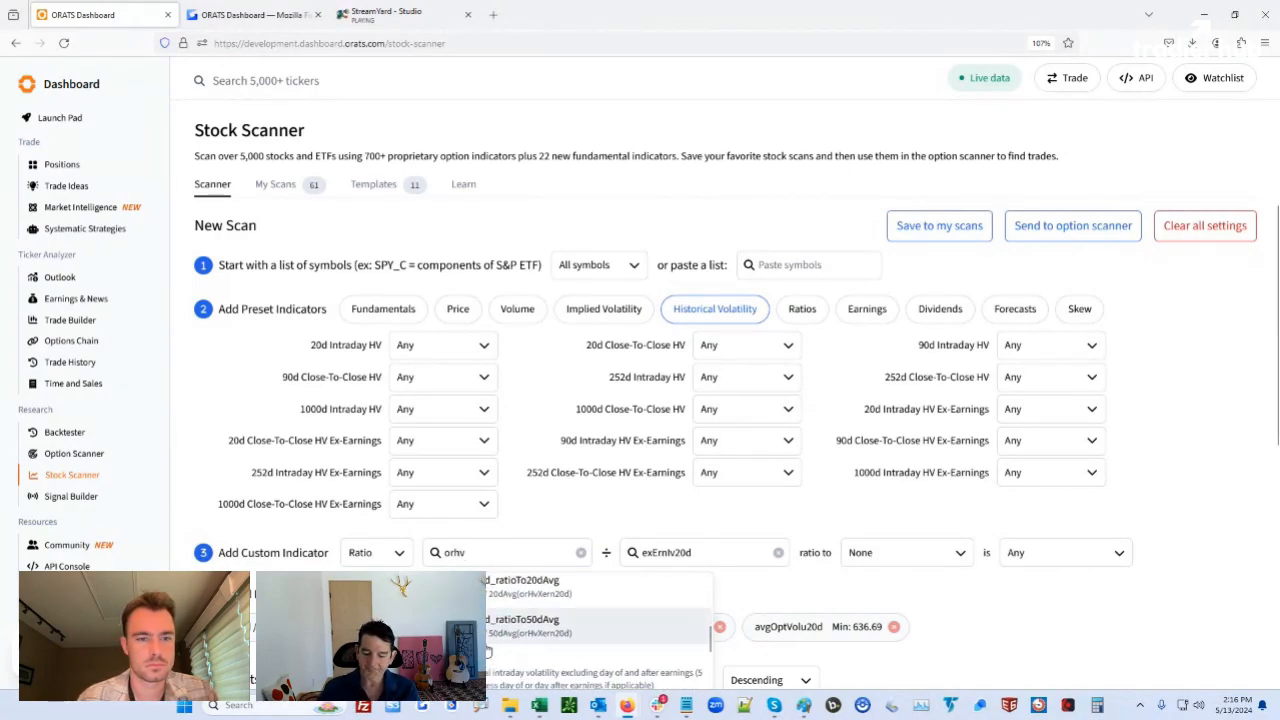
pyautogui.write('9')
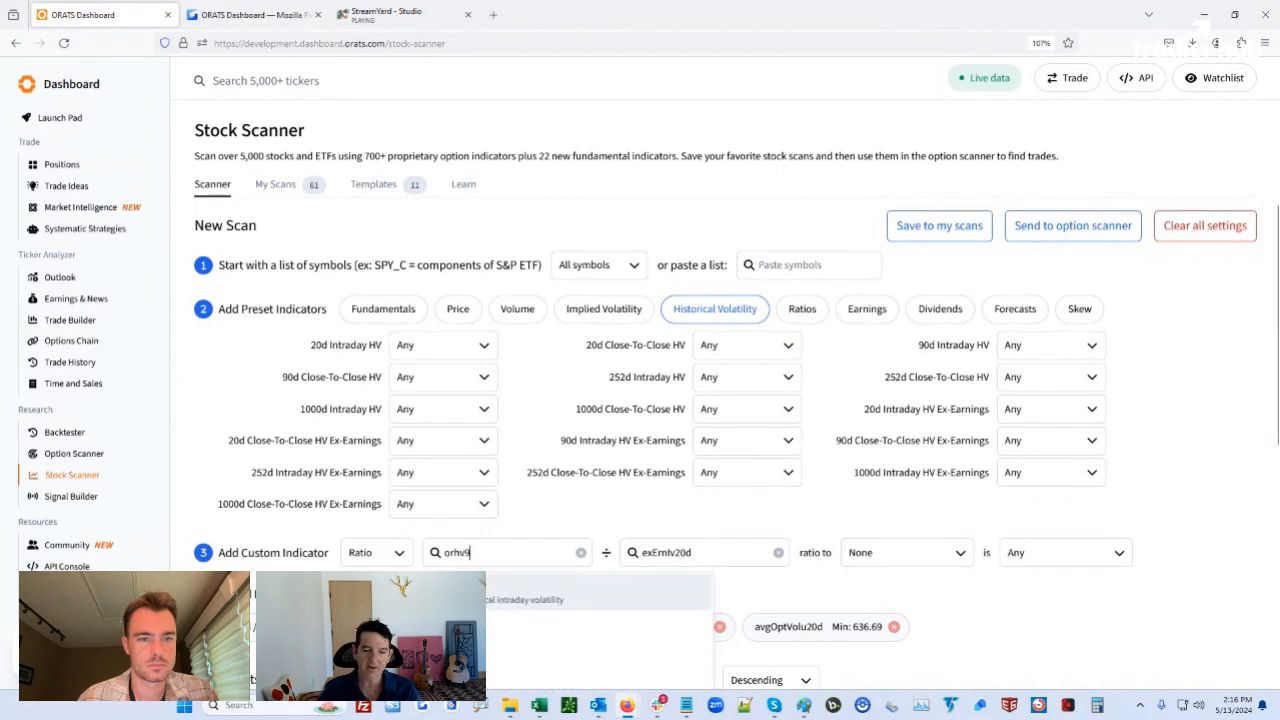
pyautogui.click(484, 600)
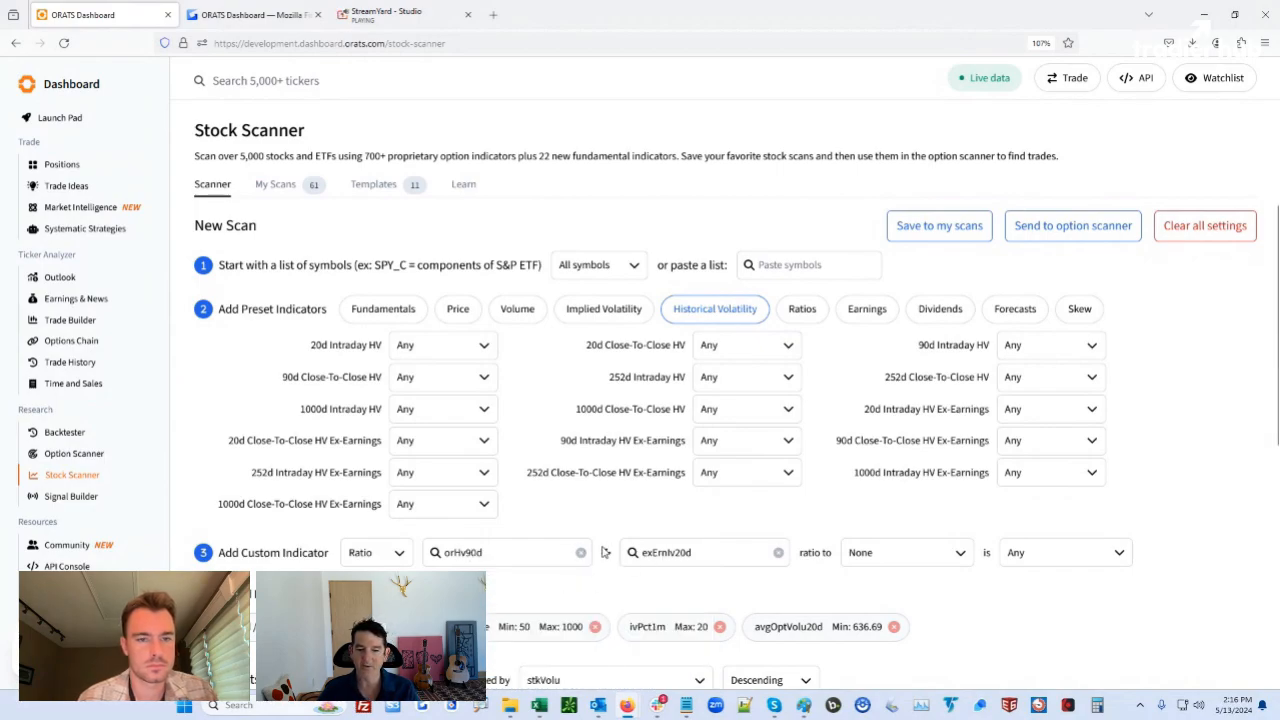
pyautogui.click(1050, 556)
pyautogui.click(1052, 250)
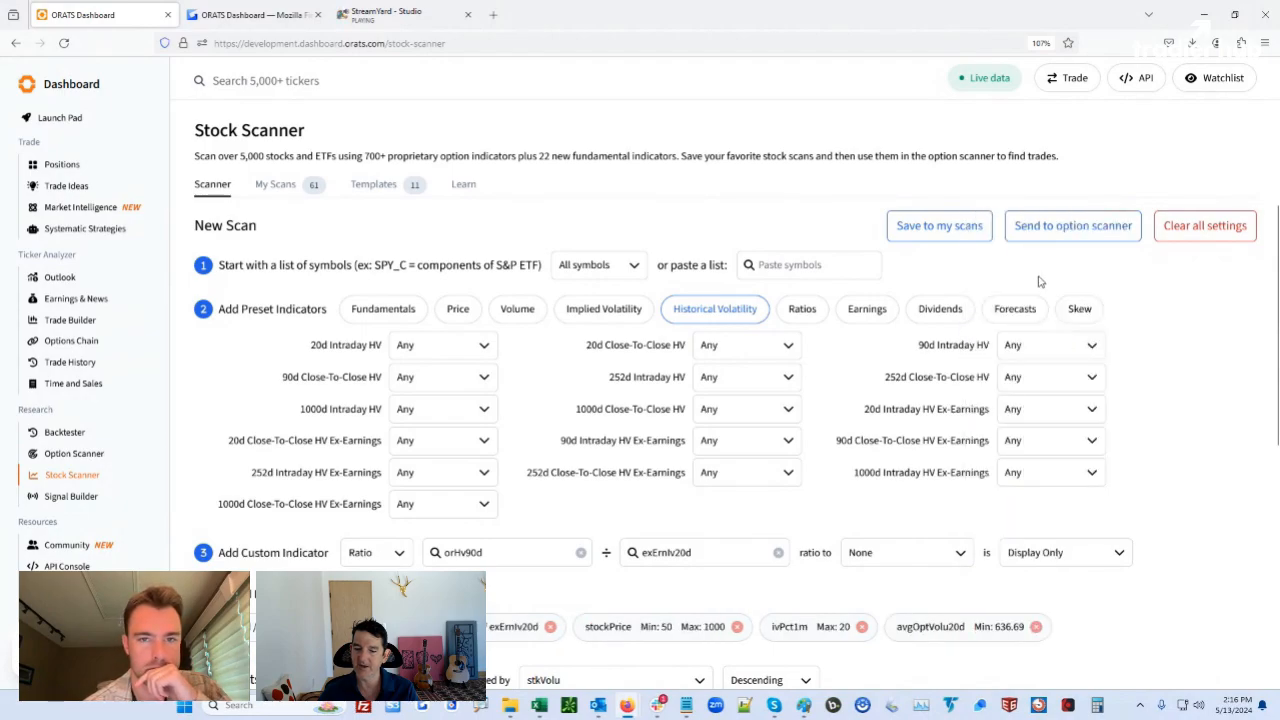
# Restrict the orHv90d / exErnIv20d ratio to a custom range of 1.15 to 1.7
pyautogui.scroll(-3, 1116, 619)
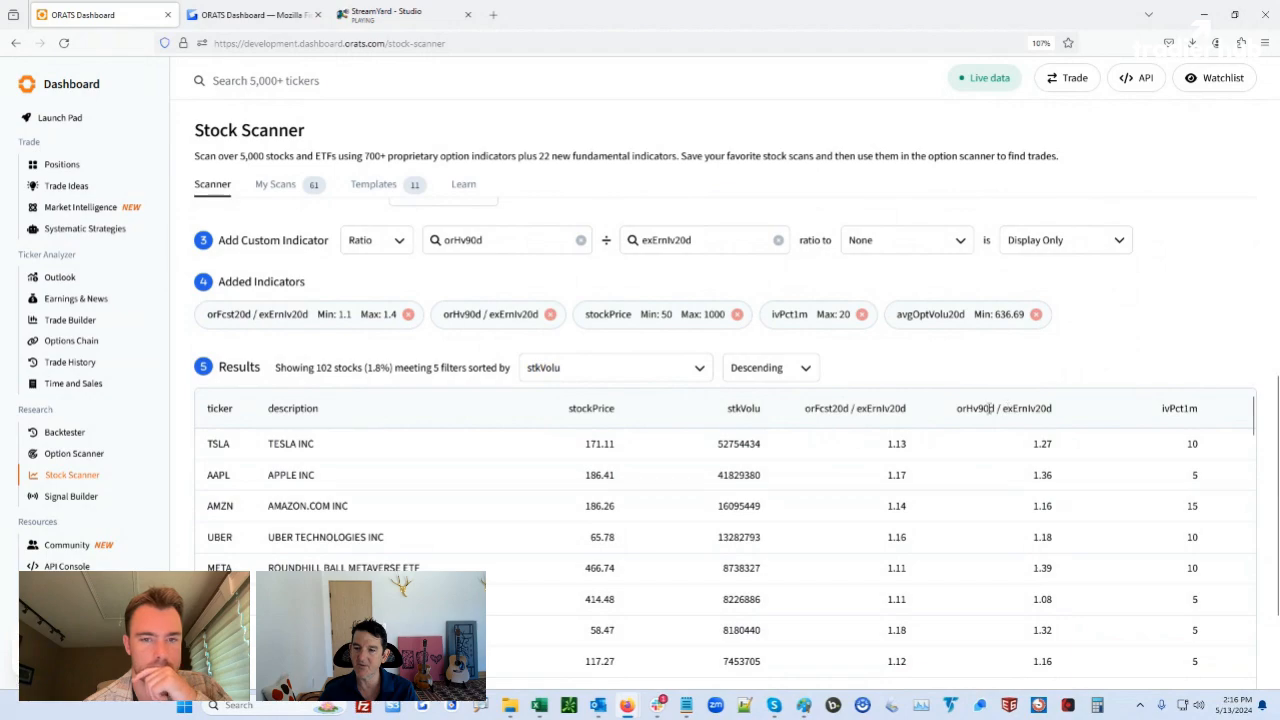
pyautogui.scroll(1, 1060, 280)
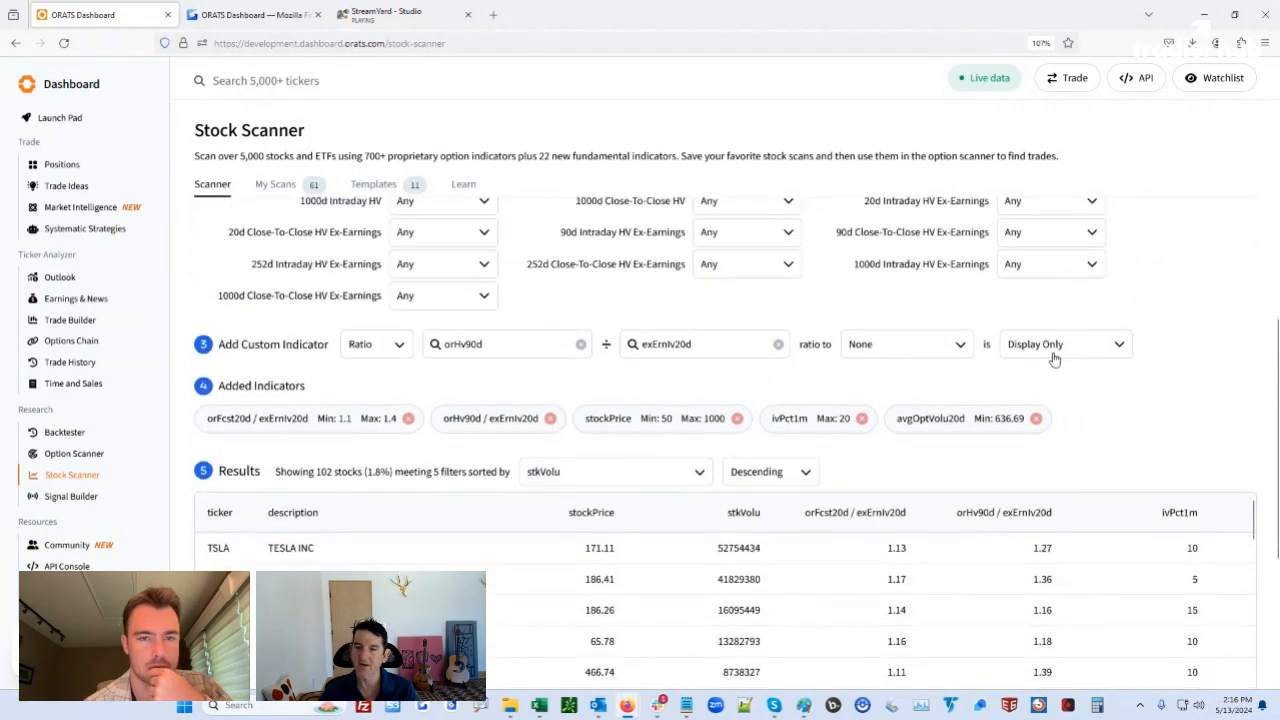
pyautogui.click(1053, 359)
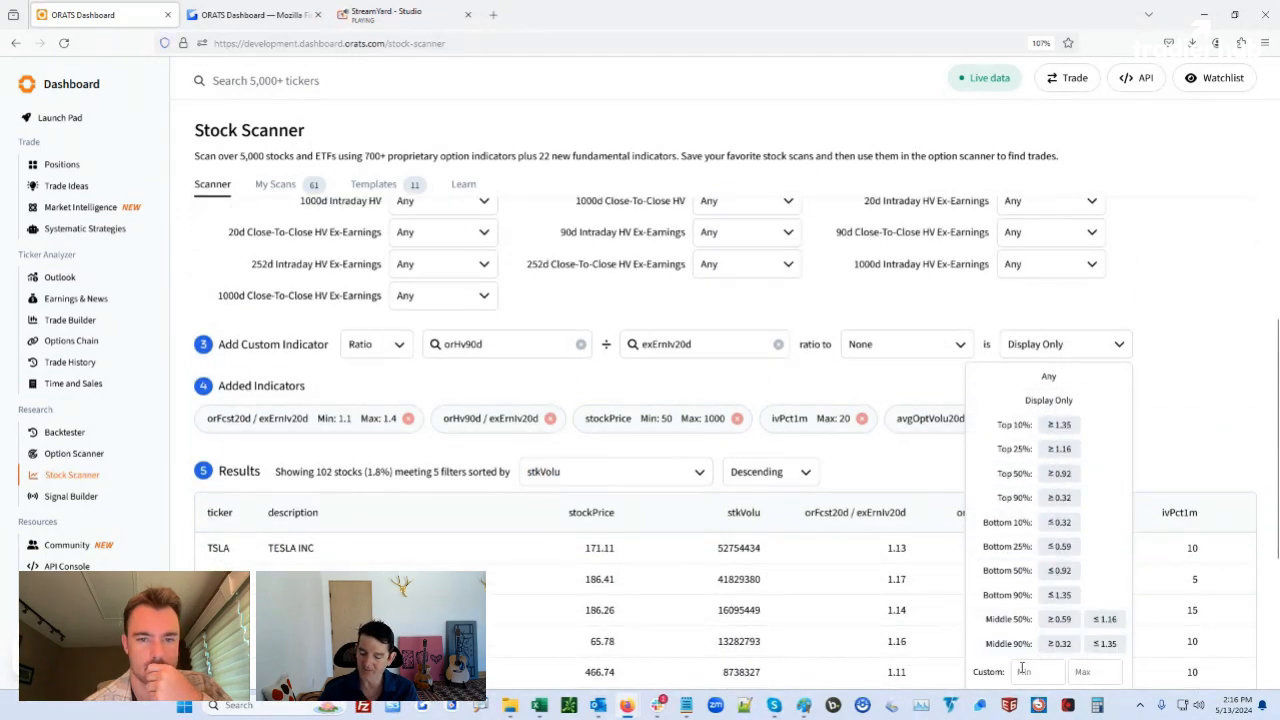
pyautogui.write('1')
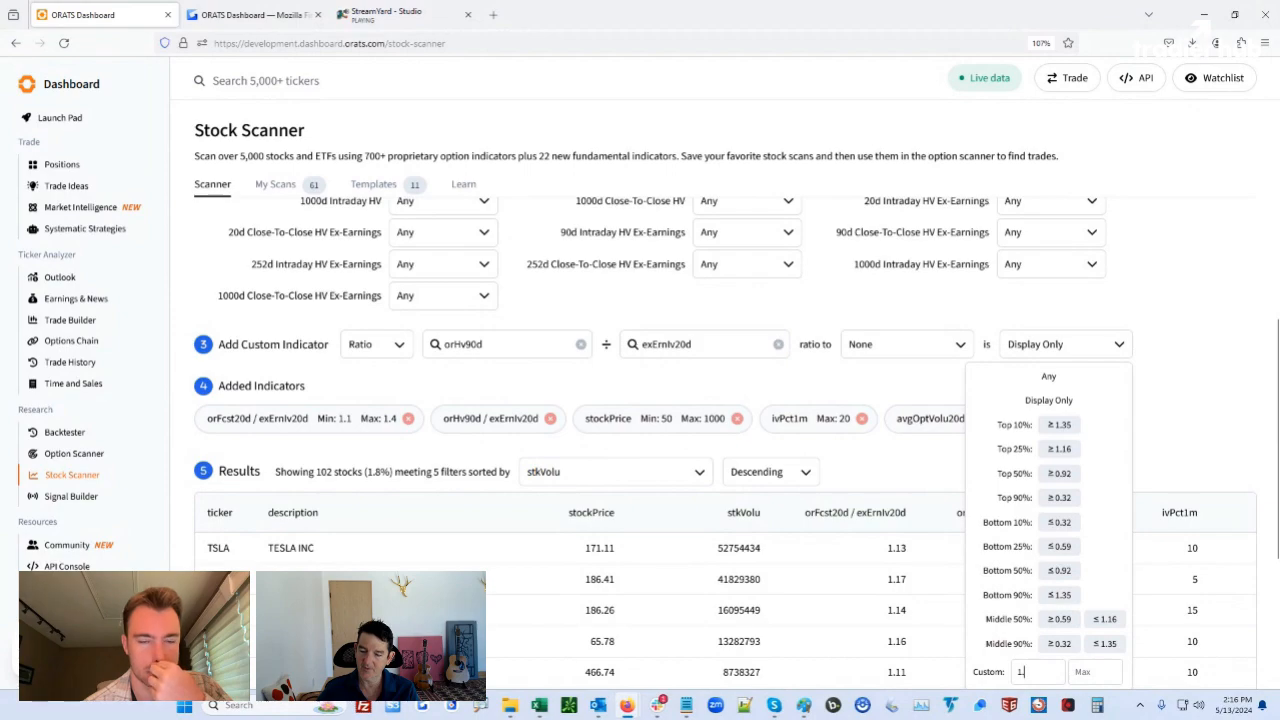
pyautogui.write('.15')
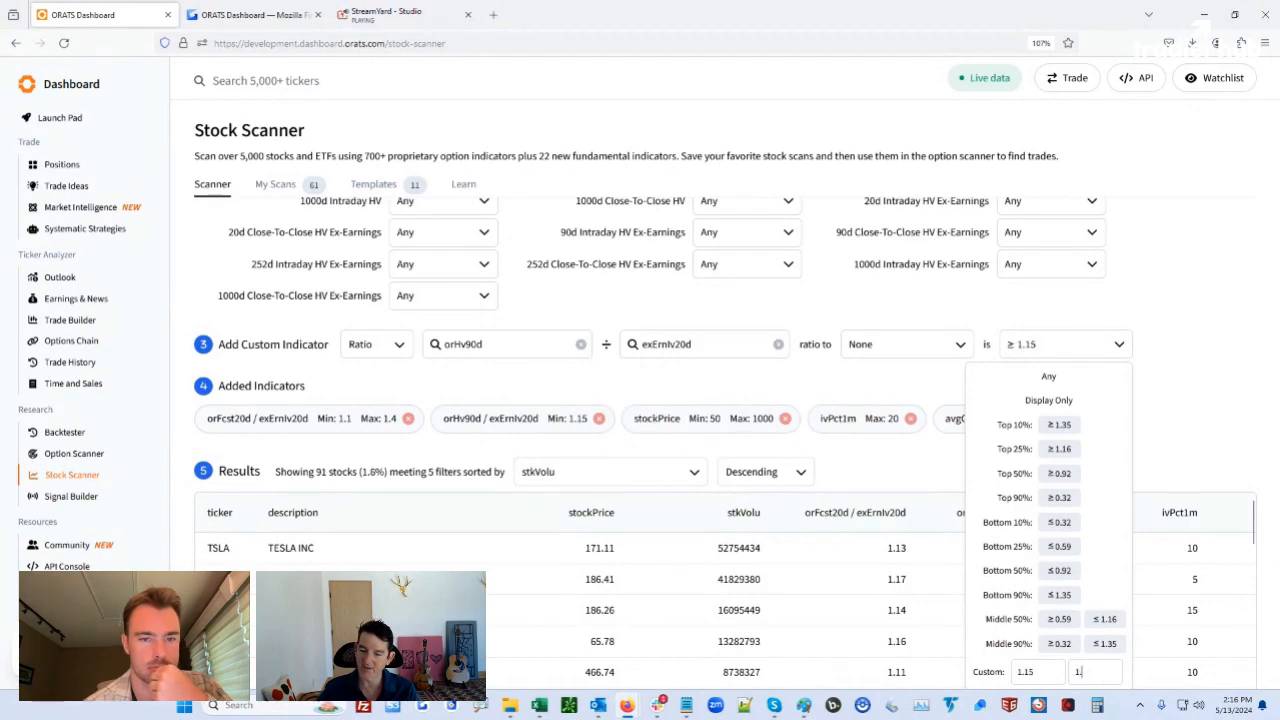
pyautogui.press('Return')
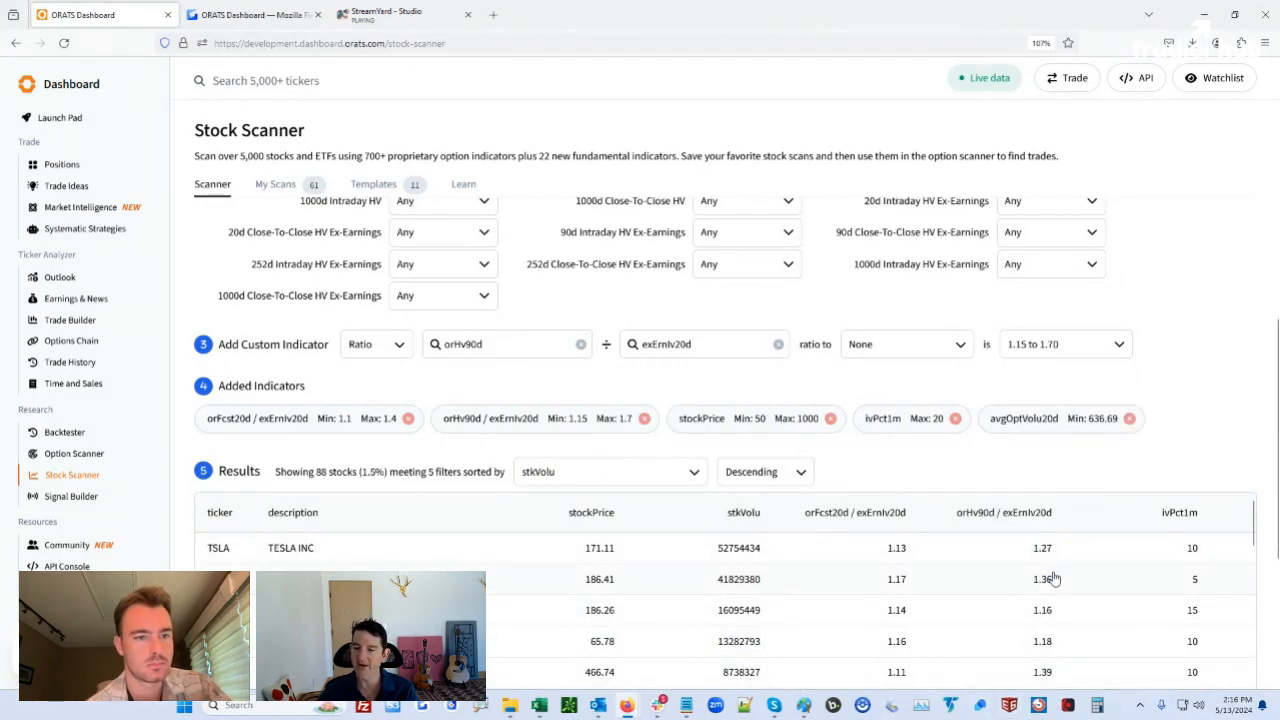
# Save the stock scan as a new scan named "for Rev IronFly"
pyautogui.scroll(2, 1004, 472)
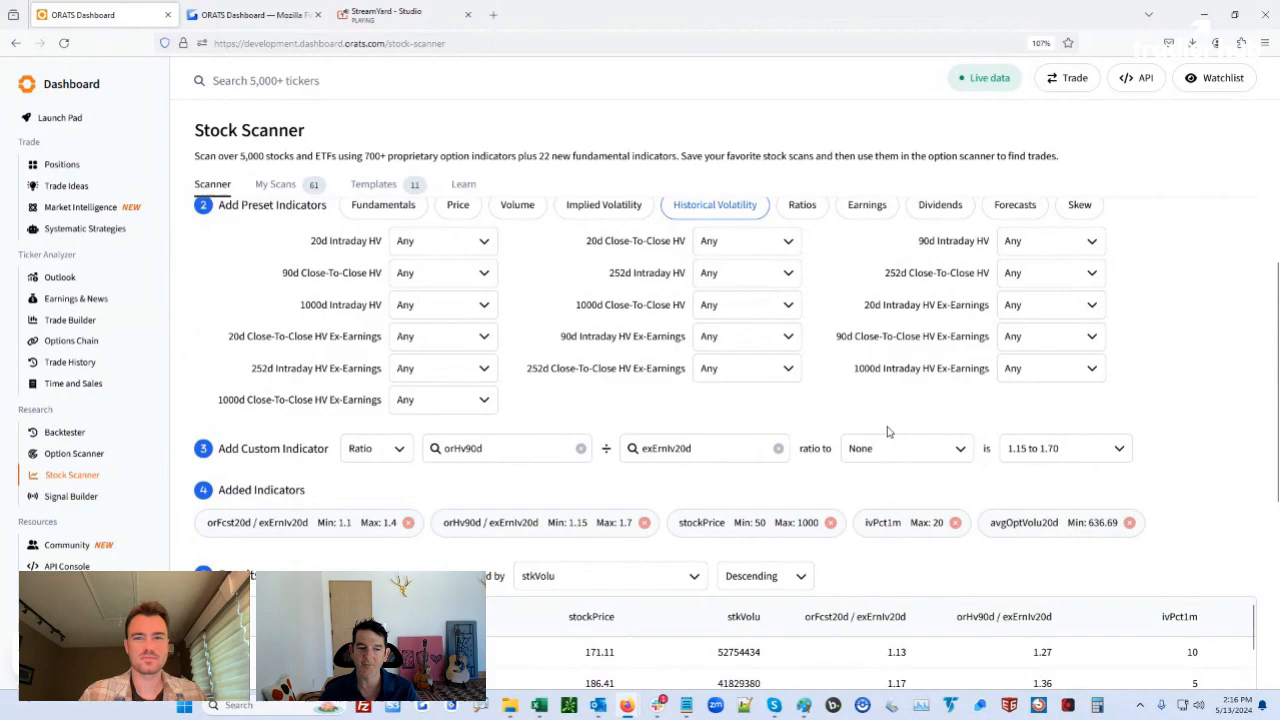
pyautogui.scroll(2, 826, 423)
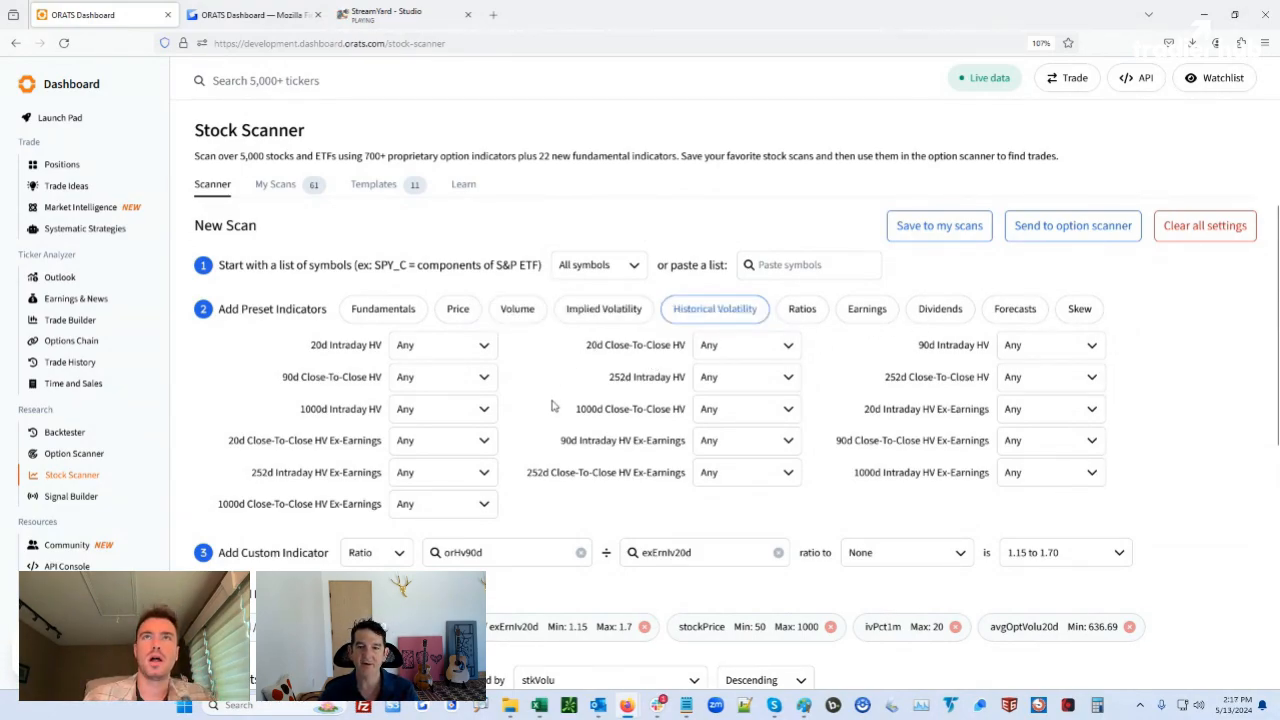
pyautogui.click(938, 228)
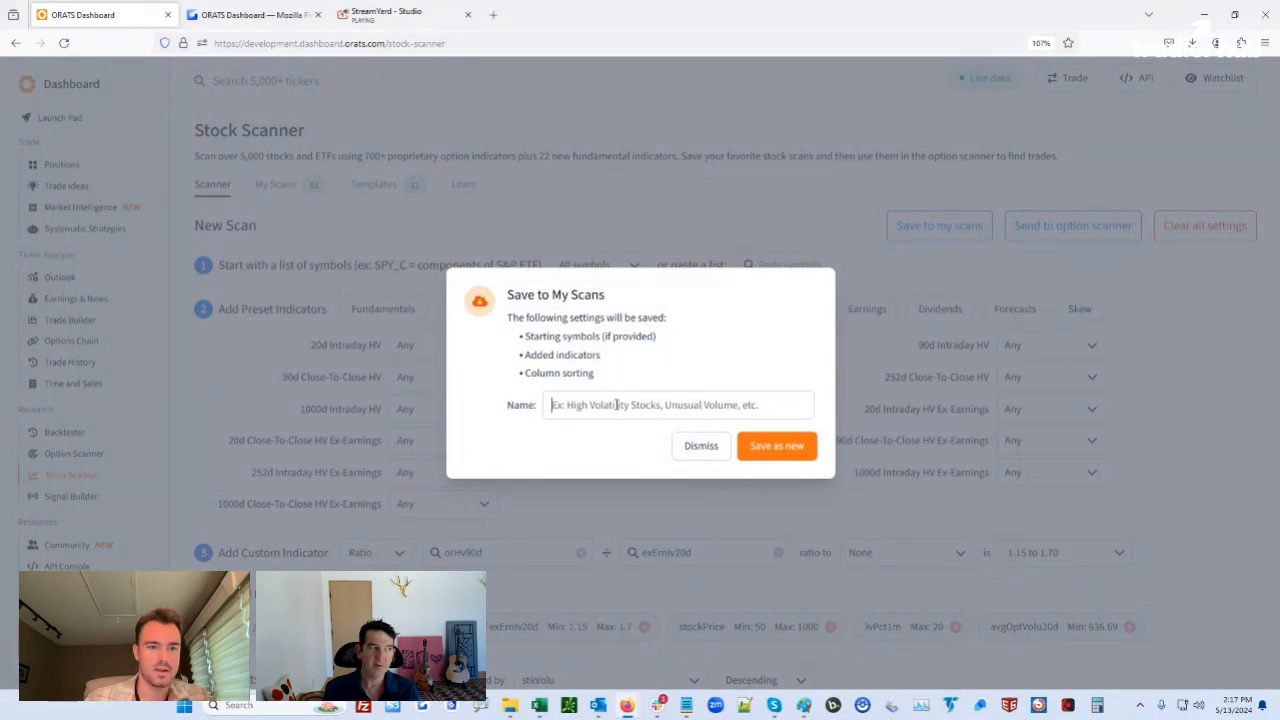
pyautogui.write('for Rev IronFly')
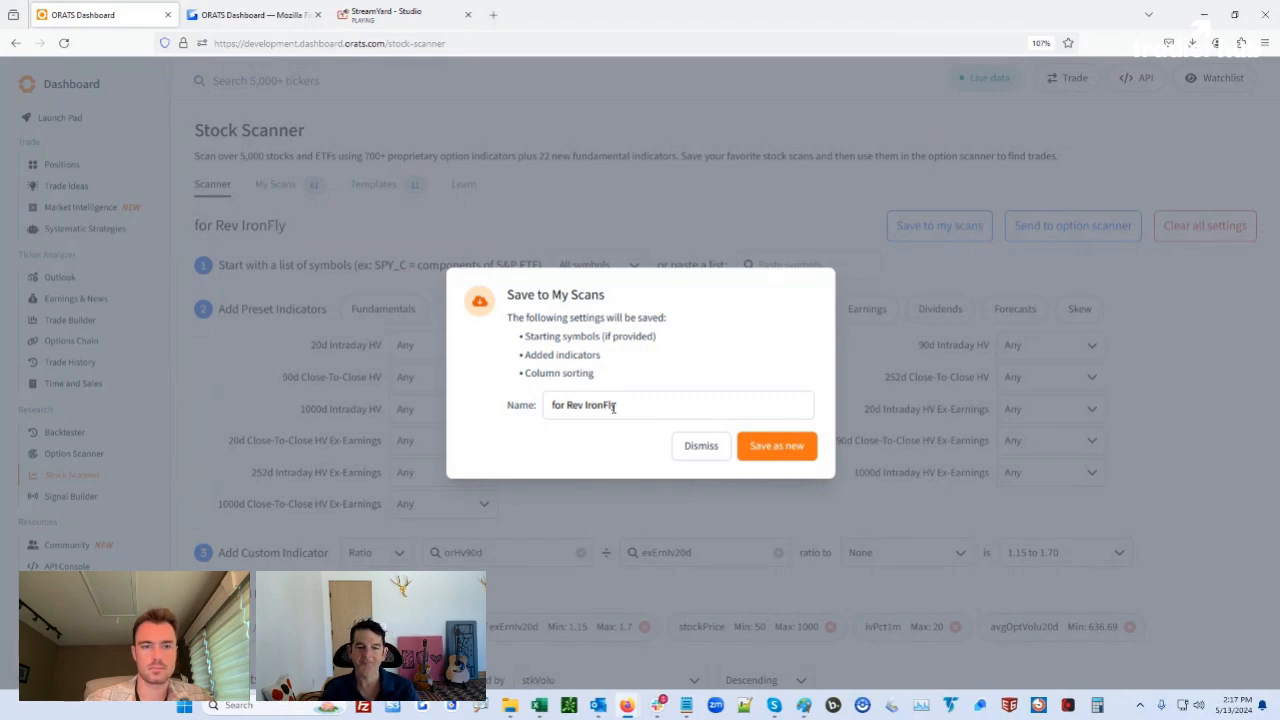
pyautogui.click(764, 448)
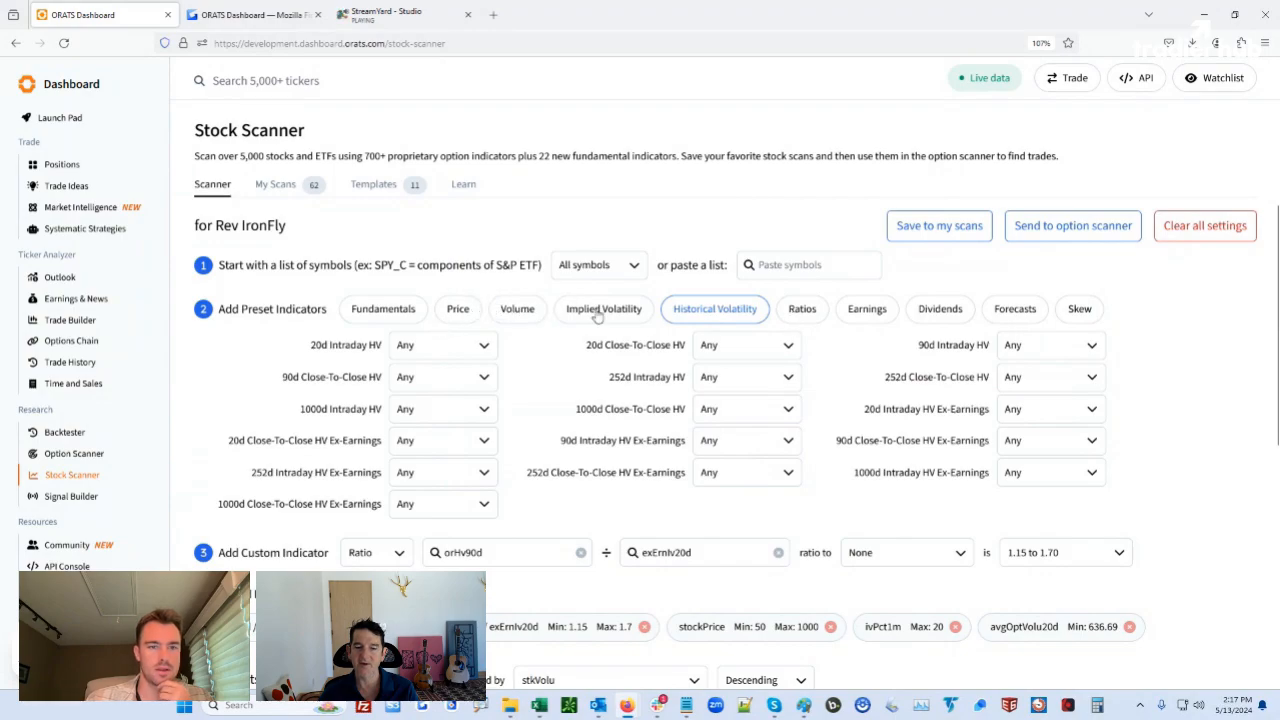
# Look through the scan's result list, checking the stocks' volumes, volatility ratios and 1-month IV percentiles
pyautogui.scroll(-5, 600, 440)
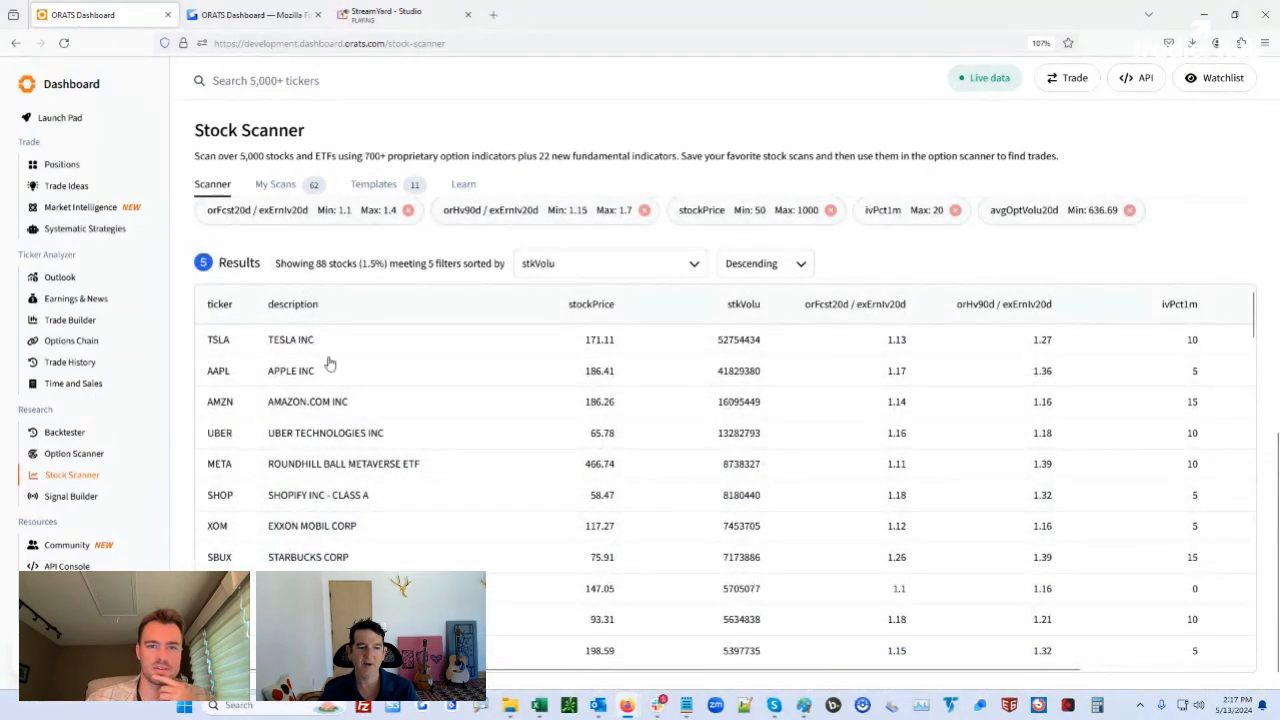
pyautogui.scroll(-1, 386, 477)
pyautogui.scroll(-2, 386, 477)
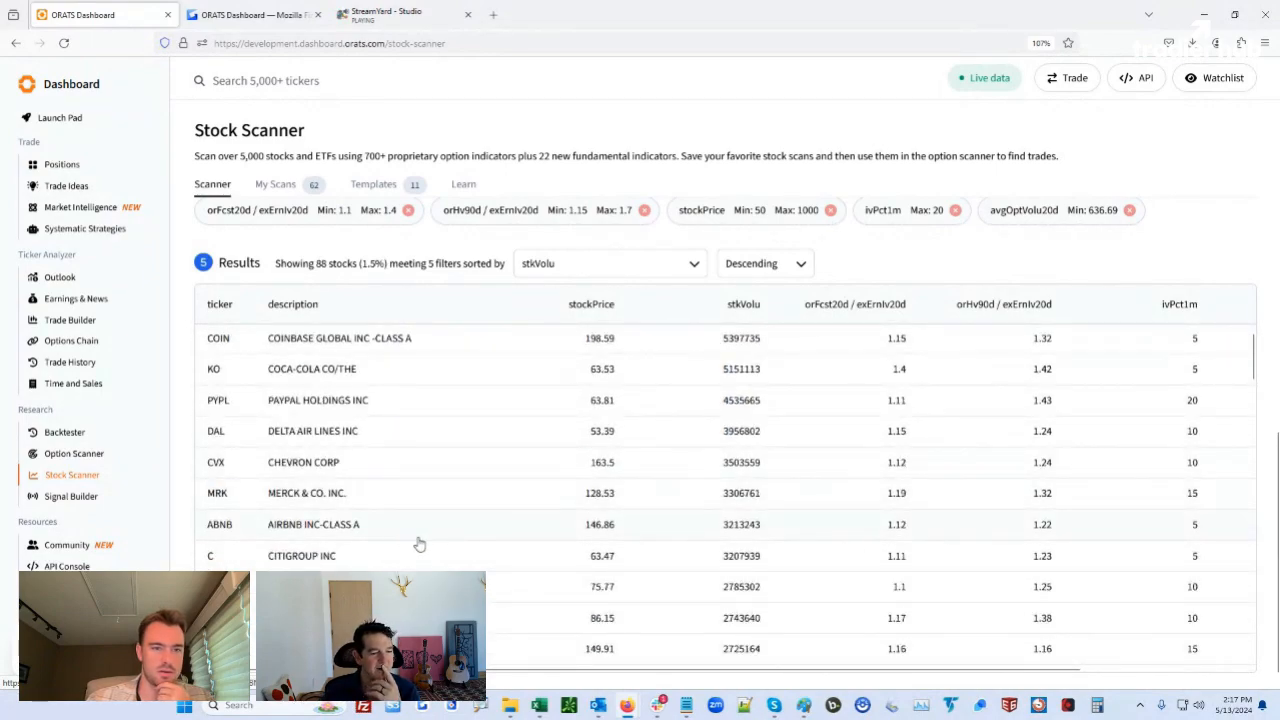
pyautogui.scroll(-1, 430, 545)
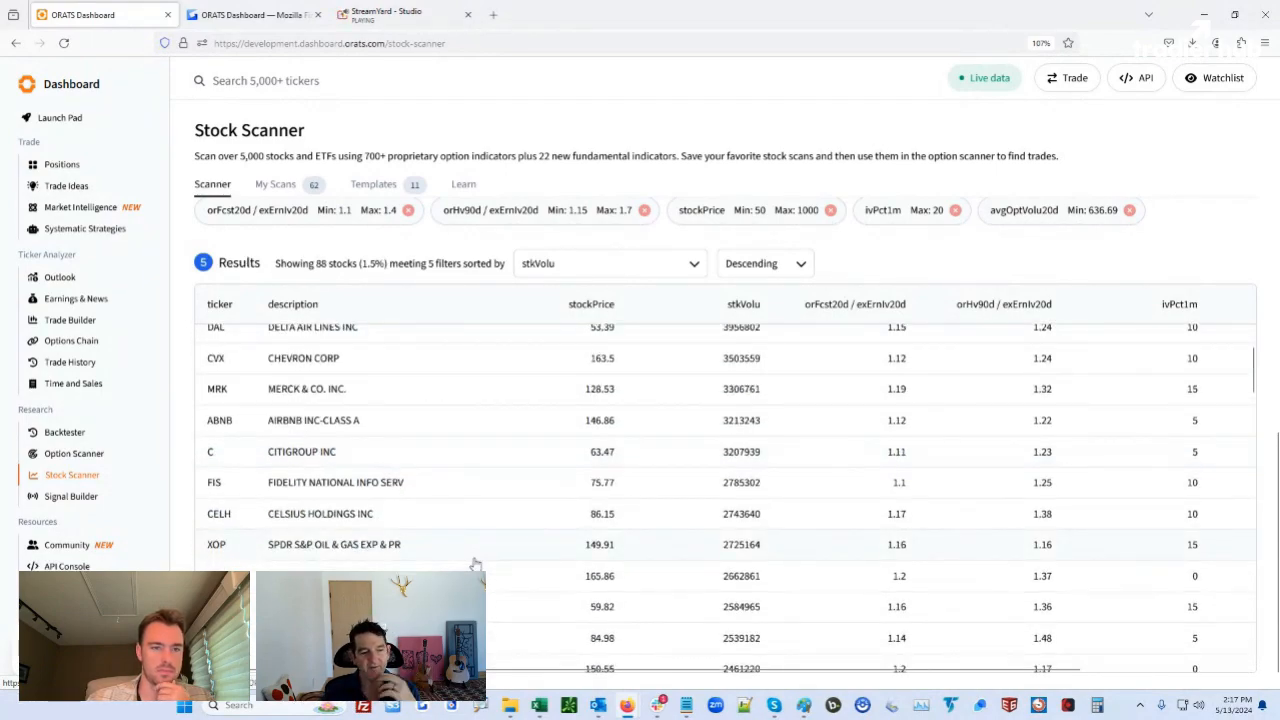
pyautogui.scroll(-2, 476, 565)
pyautogui.scroll(-3, 476, 565)
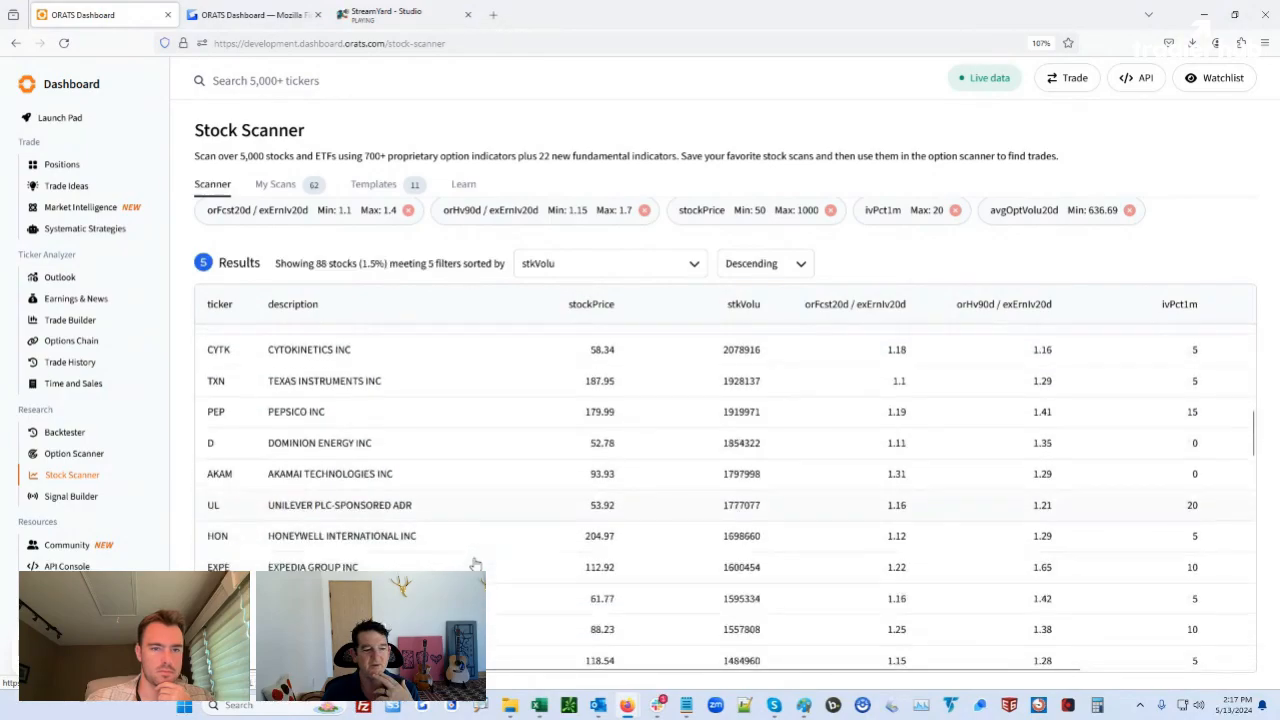
pyautogui.scroll(1, 476, 565)
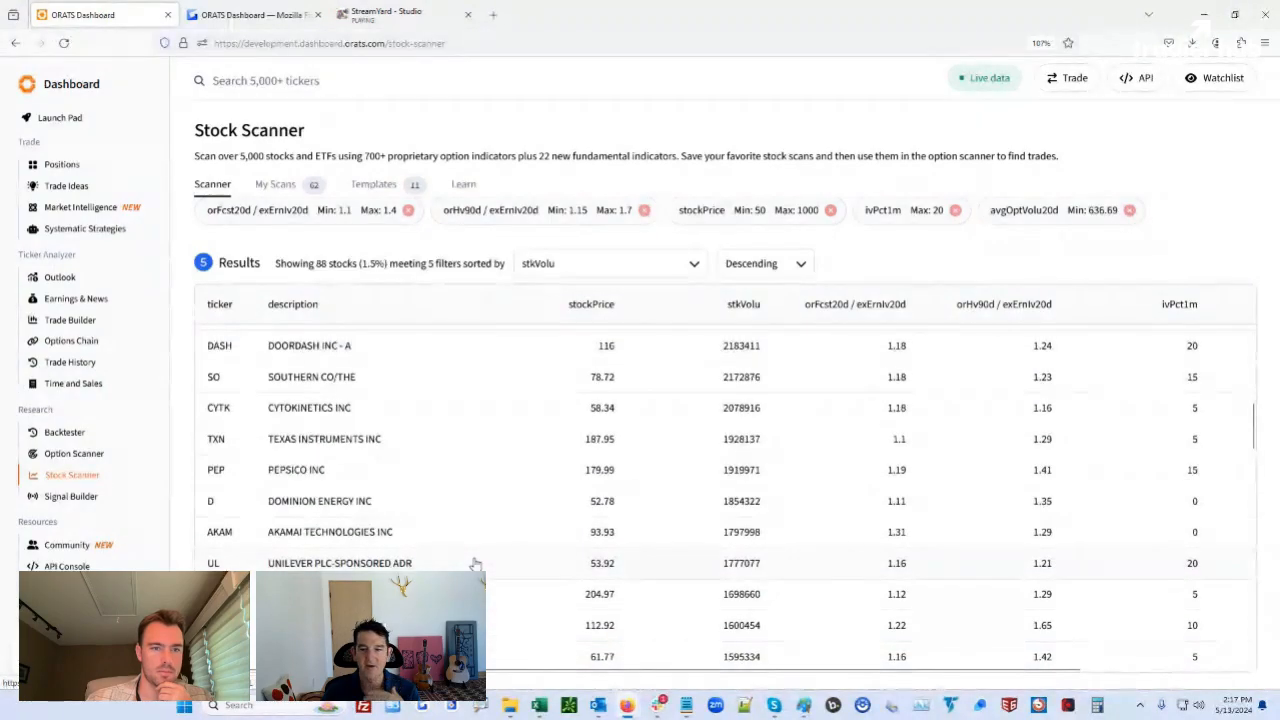
pyautogui.scroll(4, 480, 558)
pyautogui.scroll(3, 484, 553)
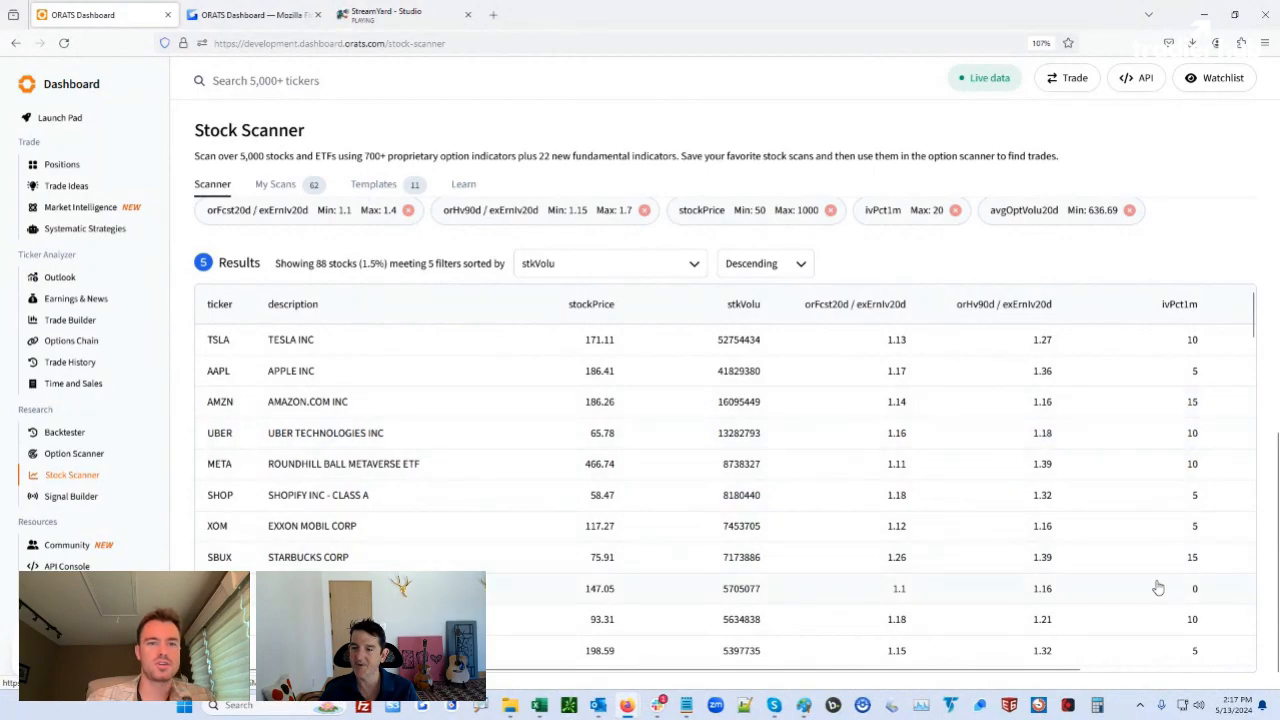
pyautogui.scroll(-5, 1071, 577)
pyautogui.scroll(6, 1071, 577)
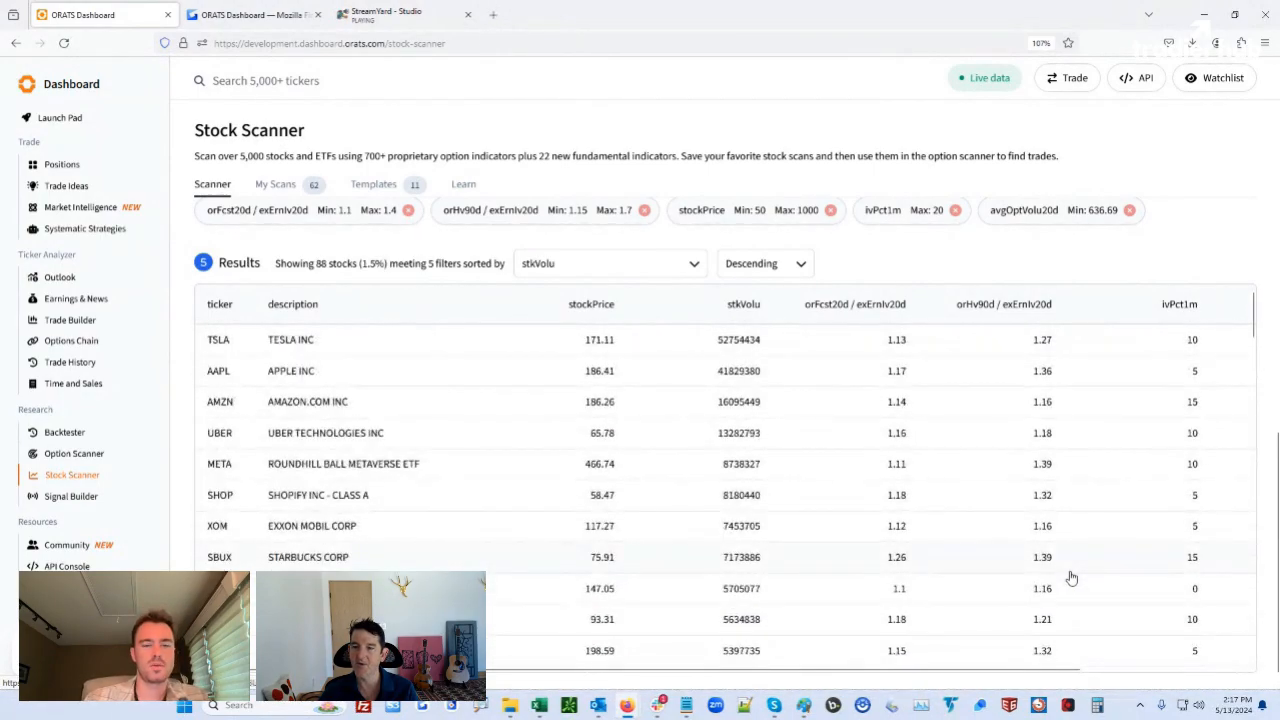
# Sort the results by orFcst20d / exErnIv20d in descending order and save the updated "for Rev IronFly" scan
pyautogui.click(695, 264)
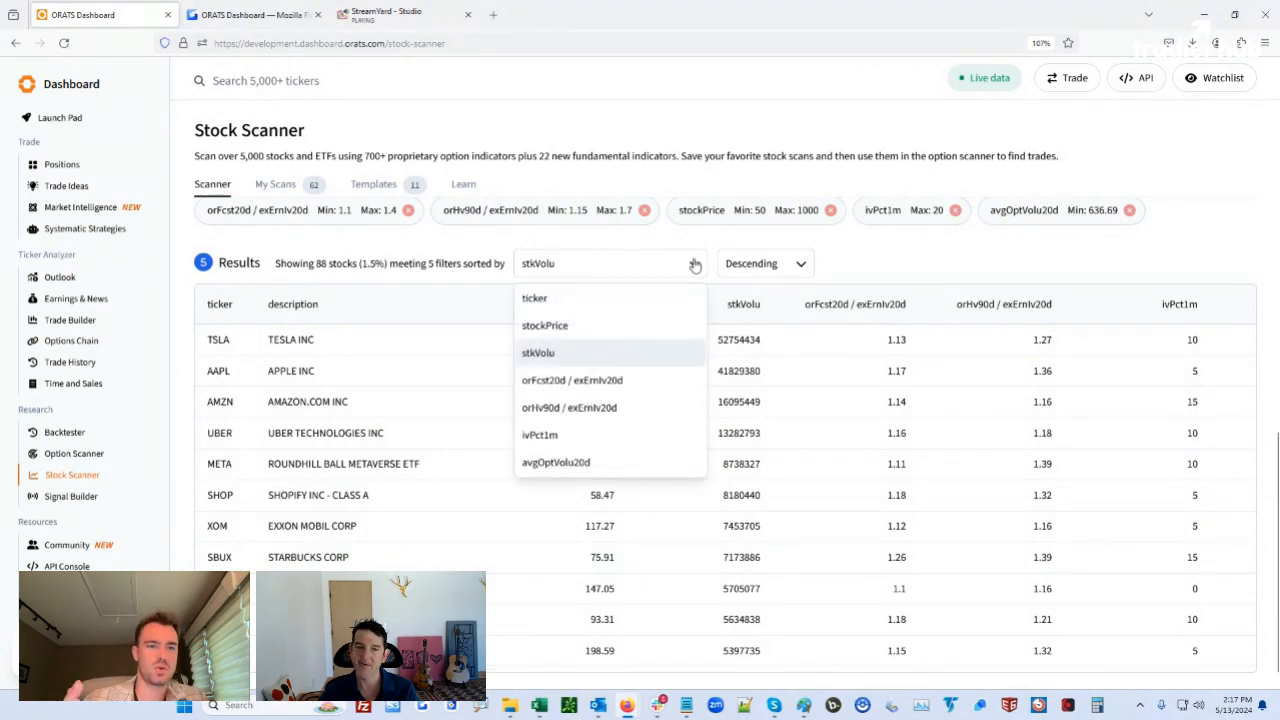
pyautogui.click(545, 380)
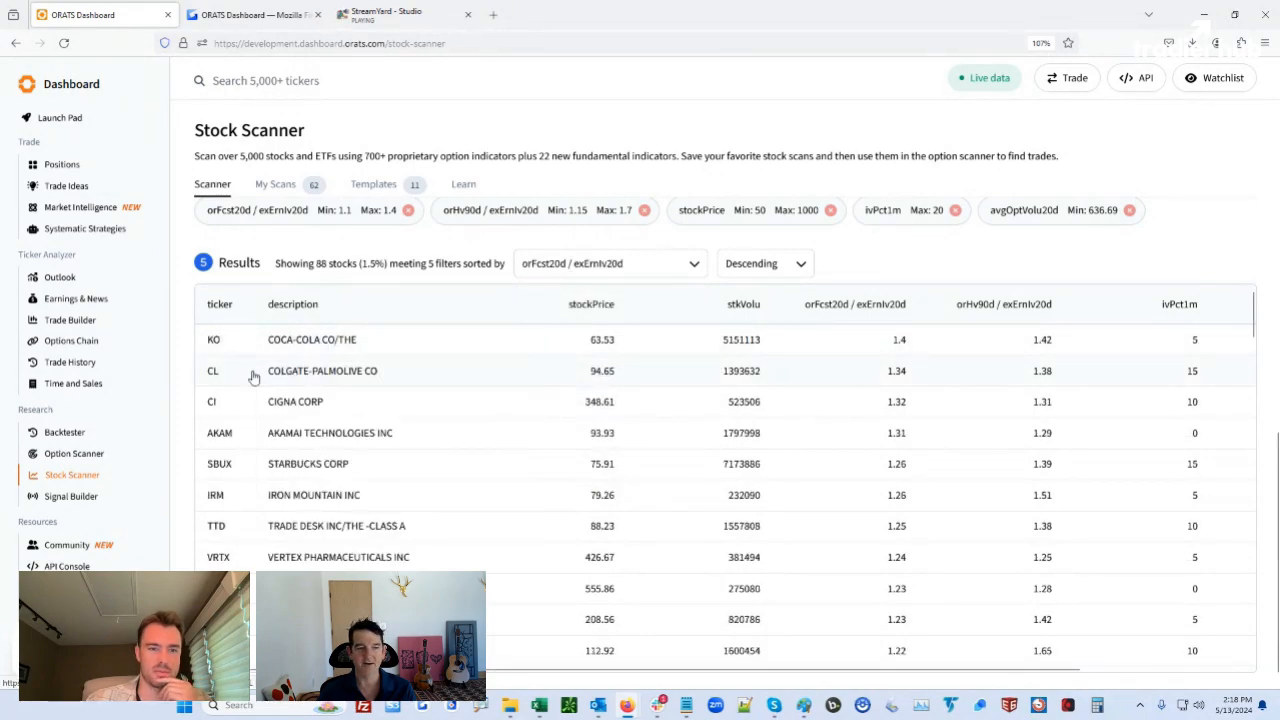
pyautogui.scroll(4, 1226, 226)
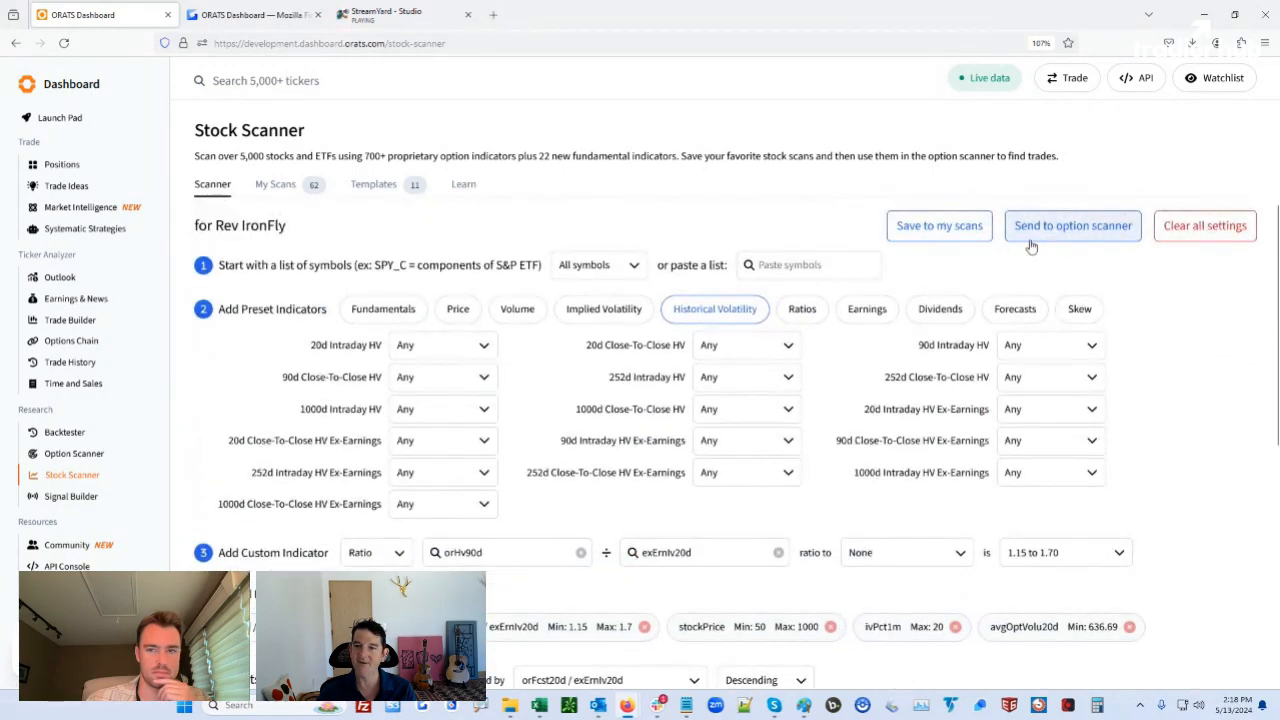
pyautogui.click(939, 226)
pyautogui.click(777, 444)
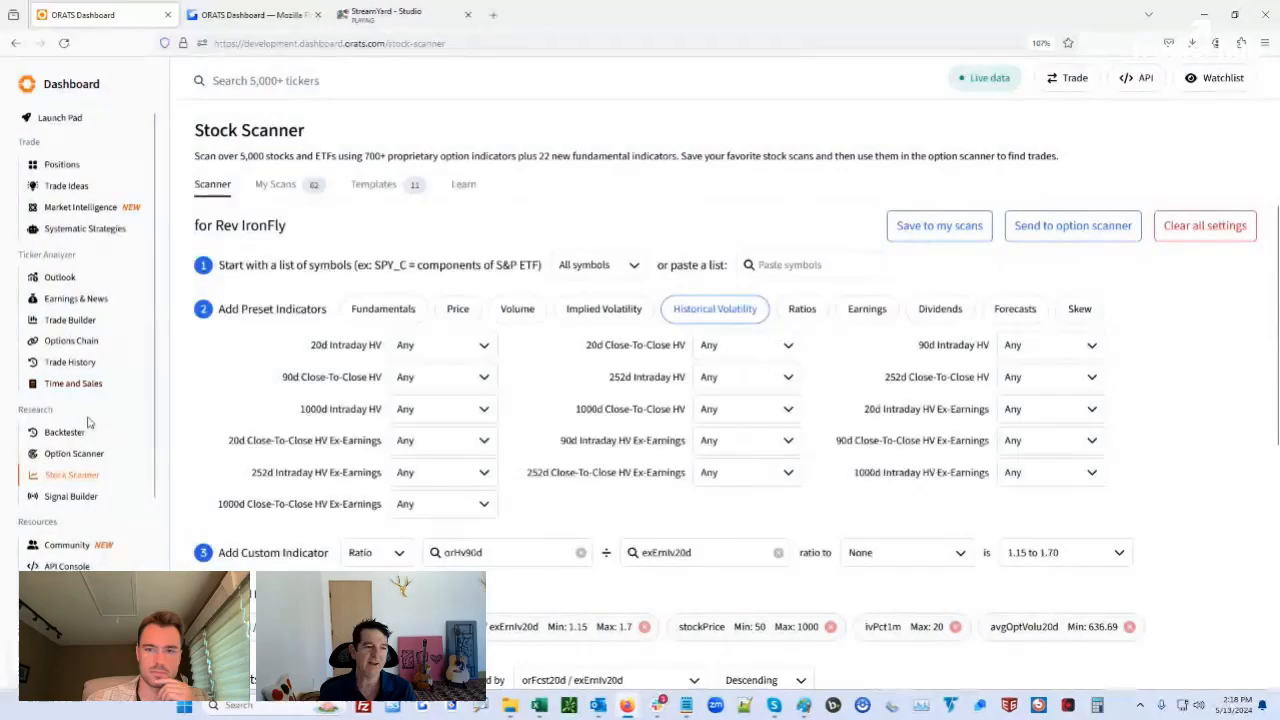
# In the option scanner, replace the SPY symbol in the Rev IronFly scan with the "for Rev IronFly" stock scan
pyautogui.click(74, 453)
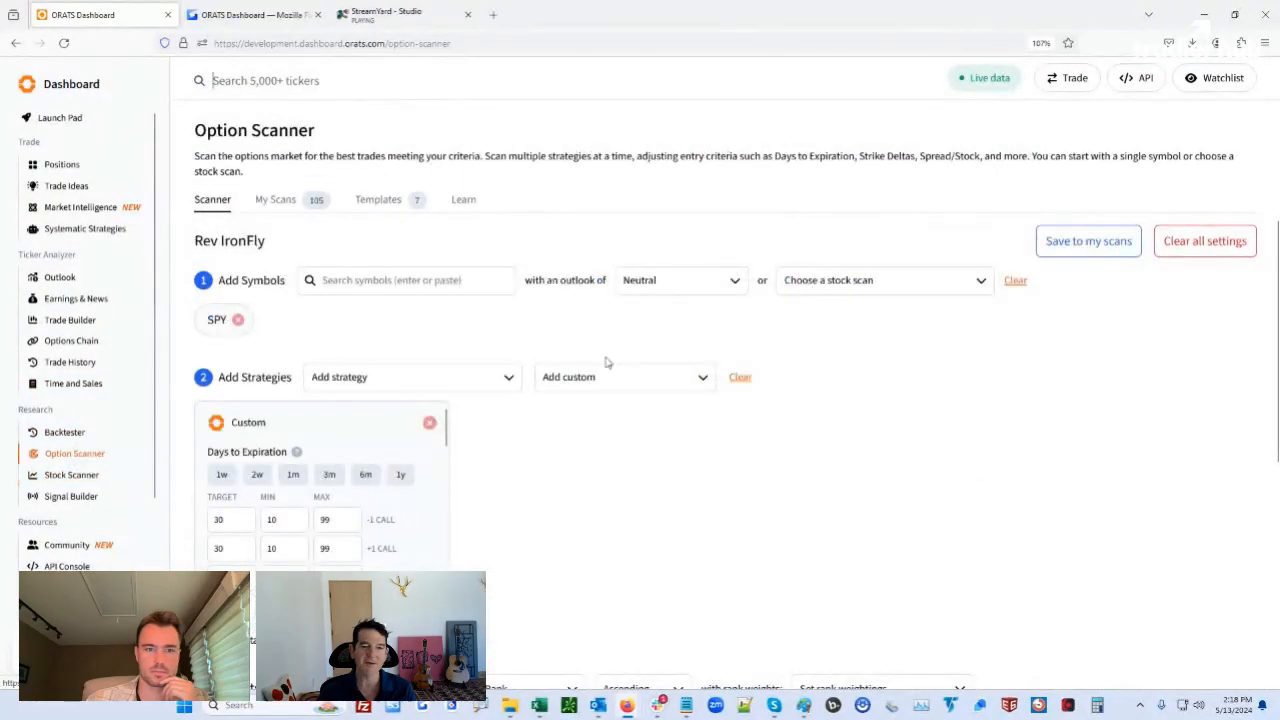
pyautogui.click(857, 288)
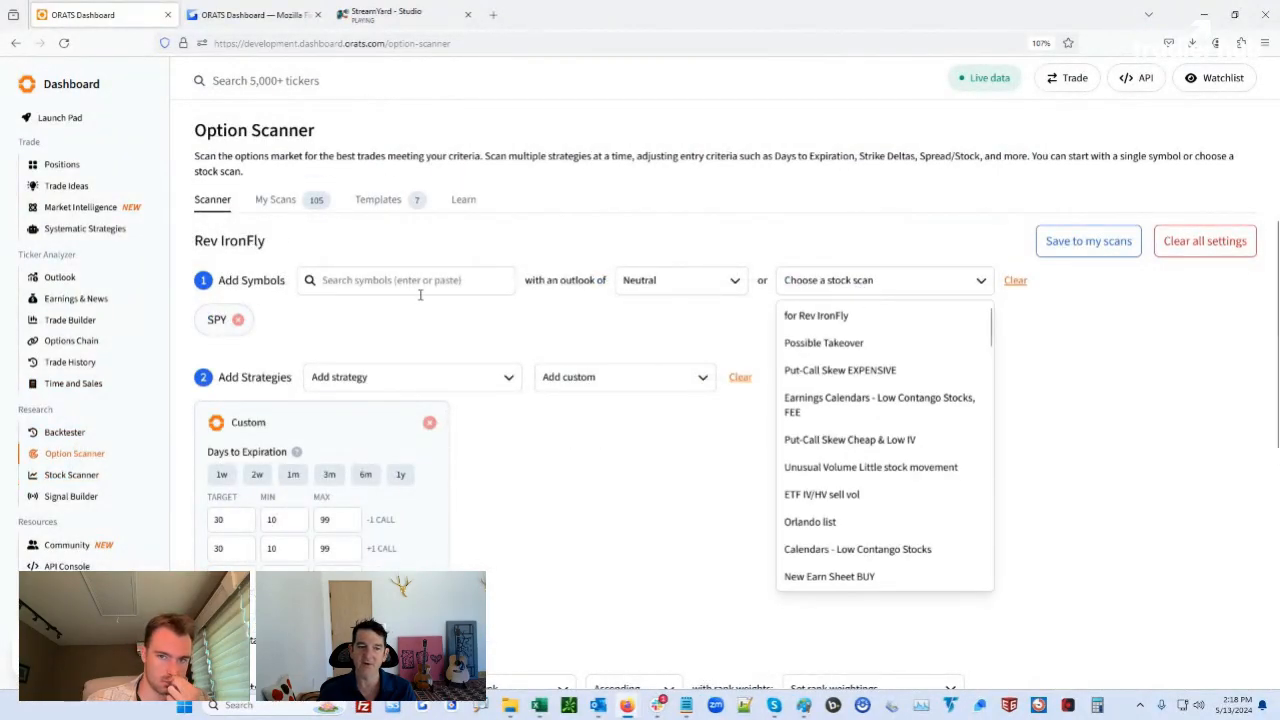
pyautogui.click(238, 320)
pyautogui.click(843, 284)
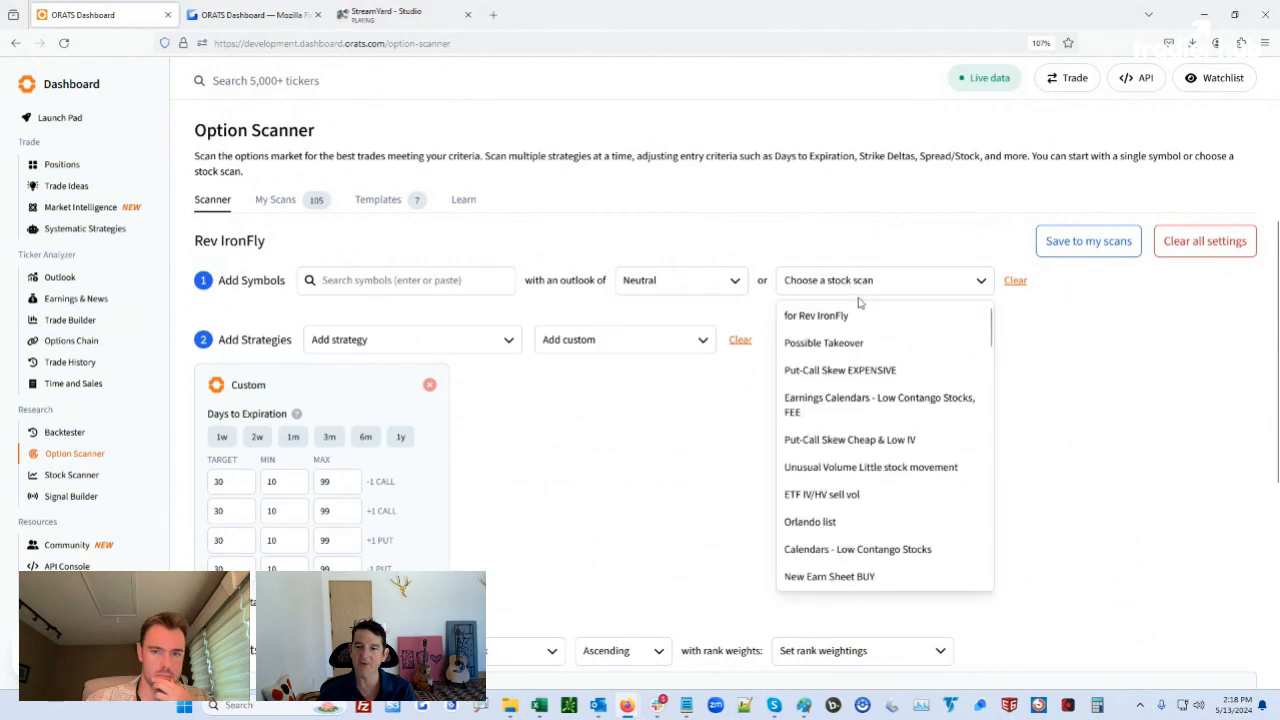
pyautogui.click(839, 320)
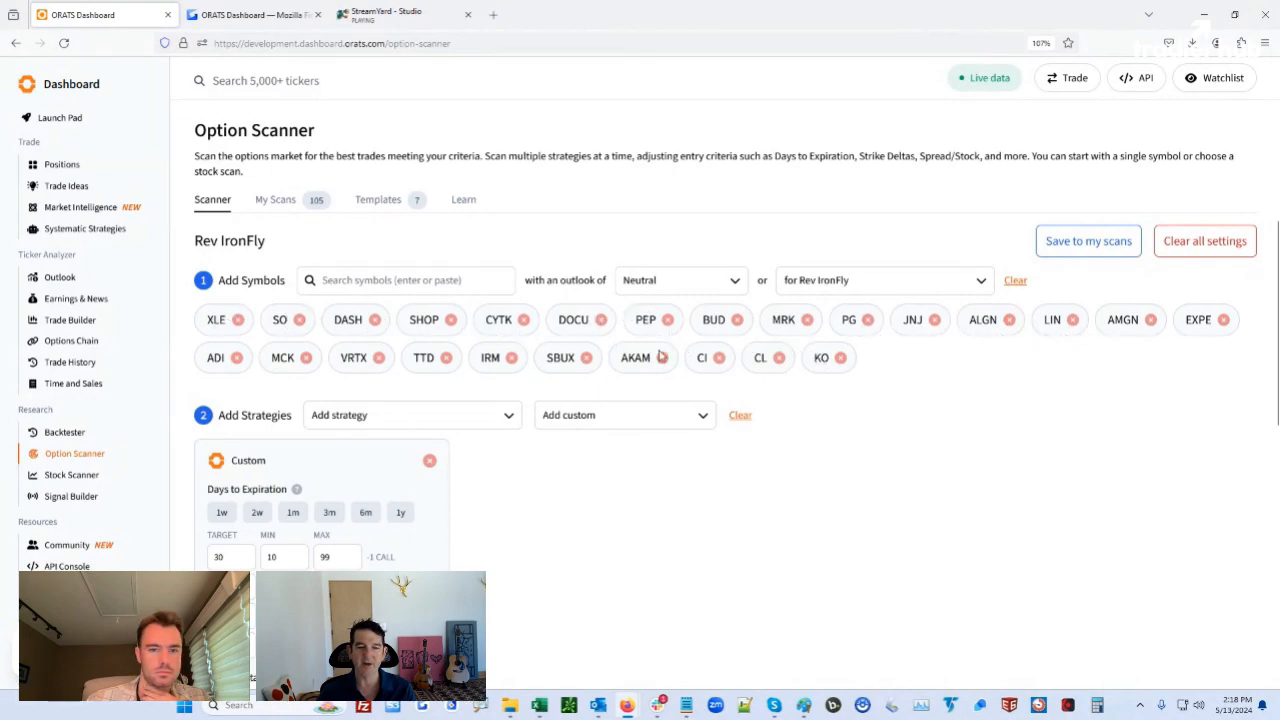
# Review the scan's top-ranked trades, inspect the KO Jun 14 trade's legs and pricing, and clear it
pyautogui.scroll(-2, 548, 461)
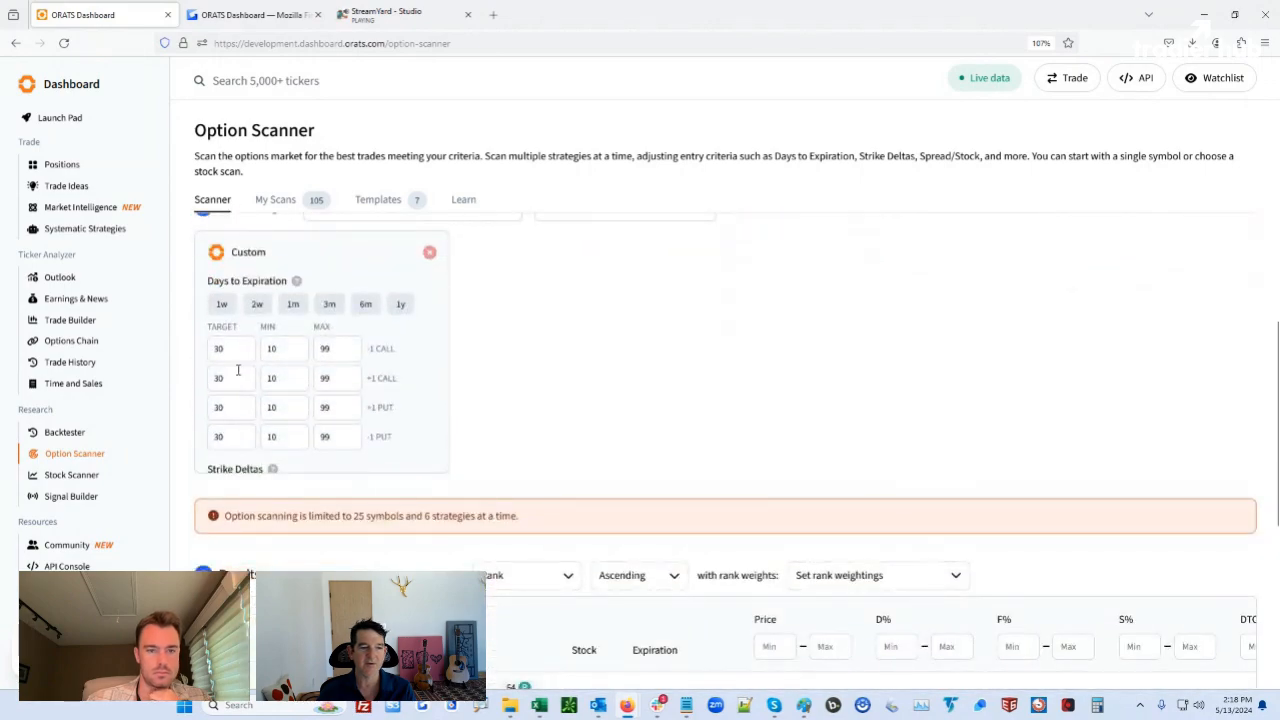
pyautogui.scroll(-1, 586, 500)
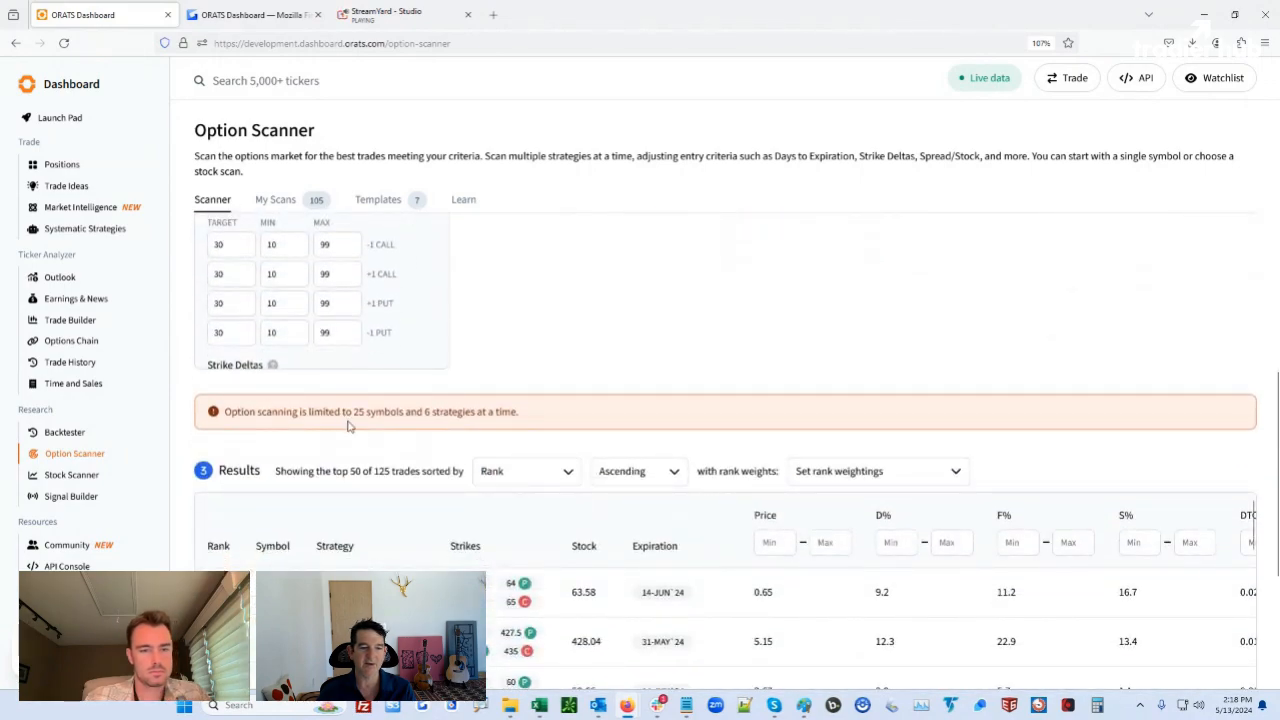
pyautogui.scroll(-2, 530, 416)
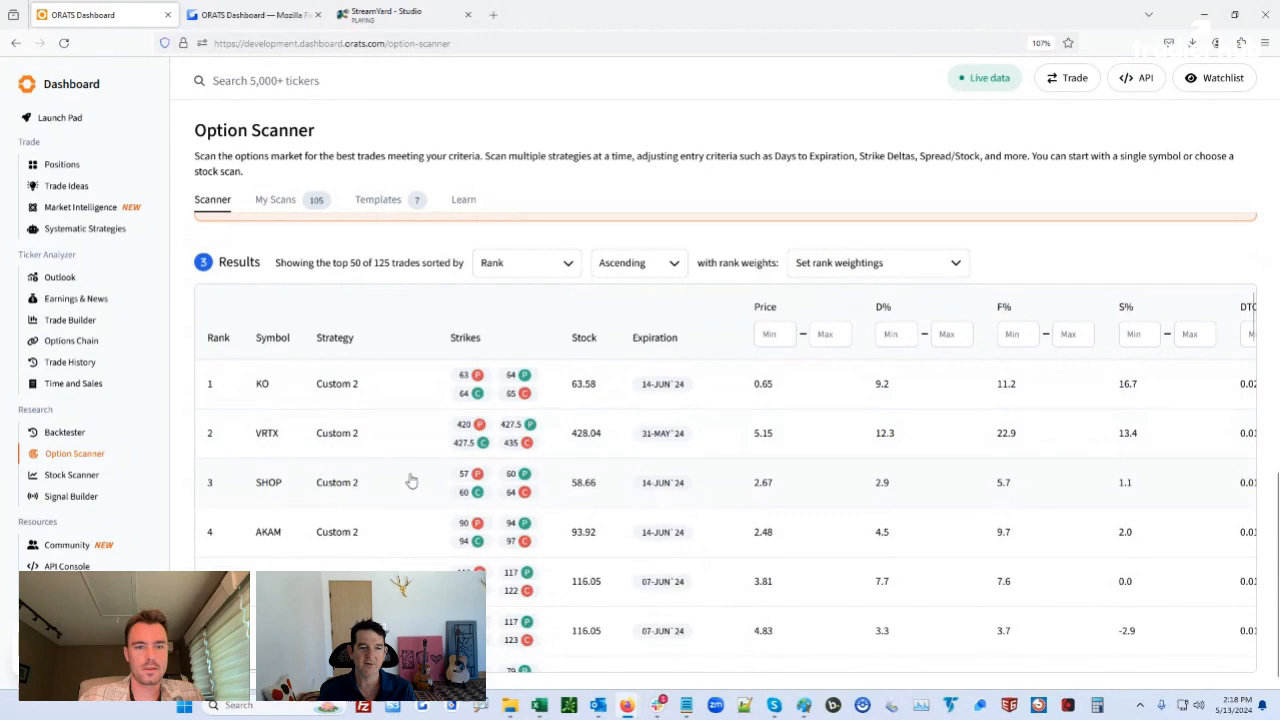
pyautogui.click(714, 391)
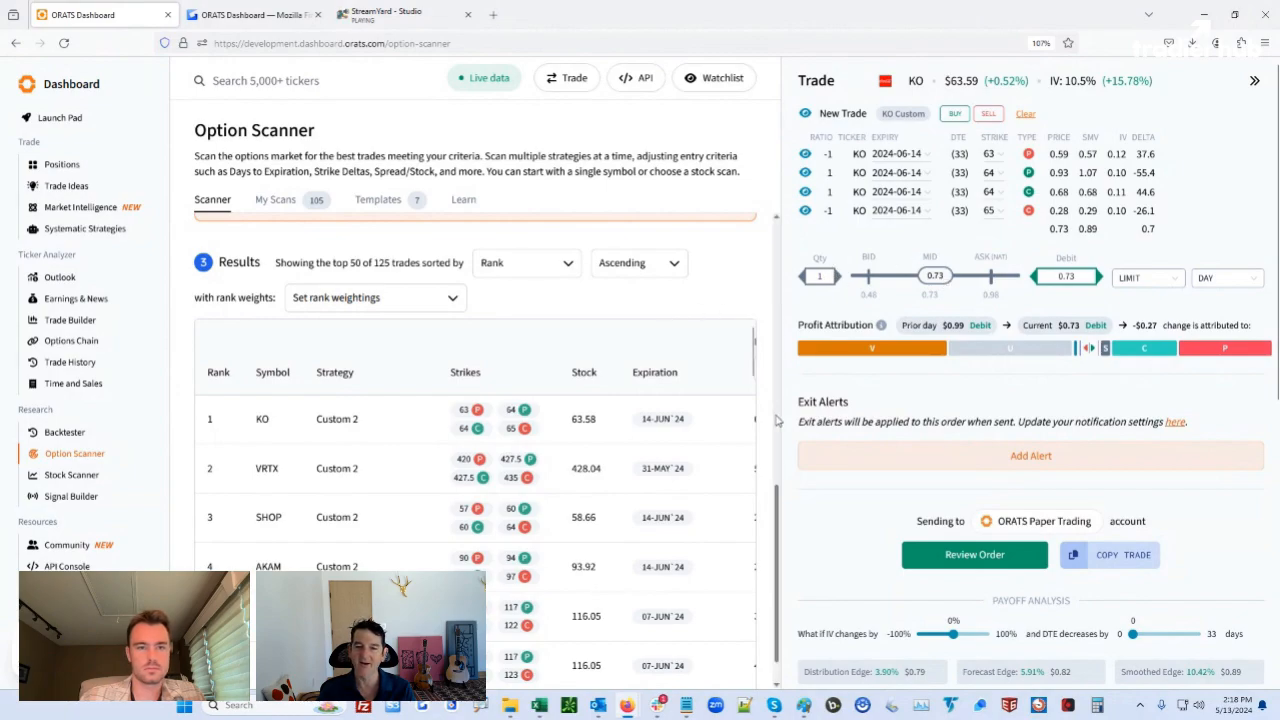
pyautogui.click(1025, 114)
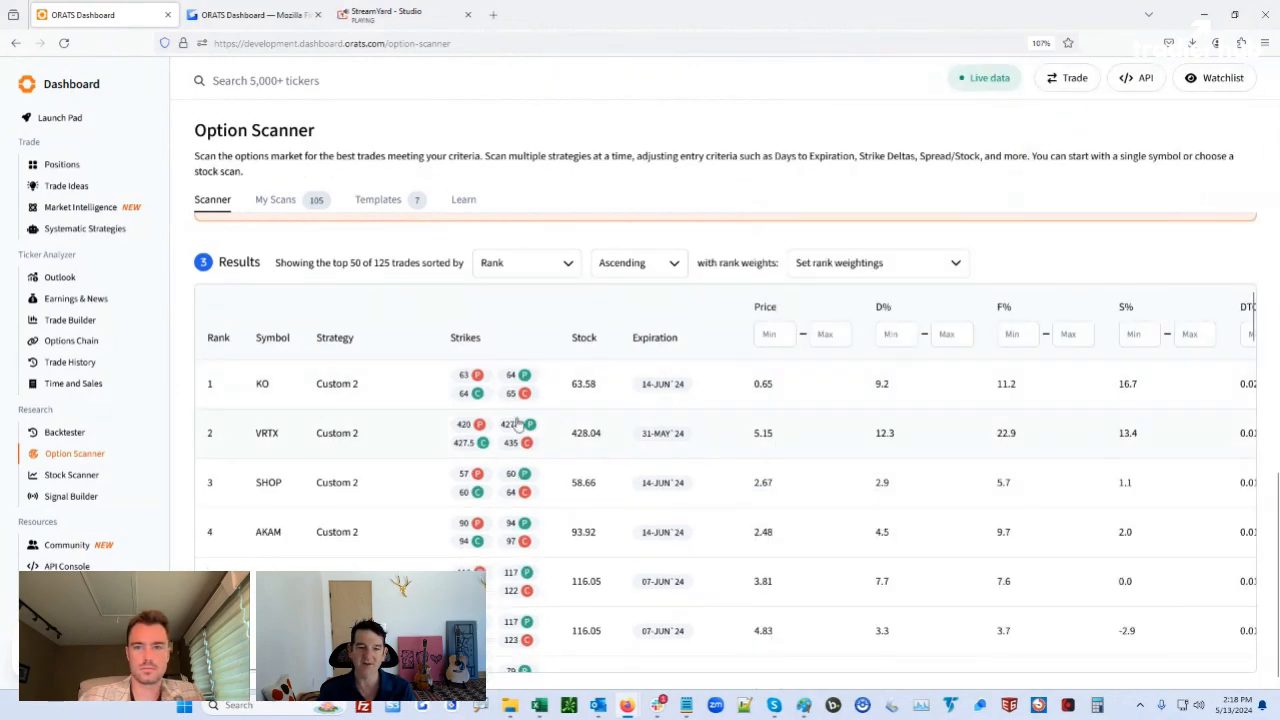
# Compare the custom strategy's days to expiration and strike deltas with the legs of the top-ranked KO trade, and clear the trade
pyautogui.scroll(3, 427, 281)
pyautogui.scroll(2, 400, 354)
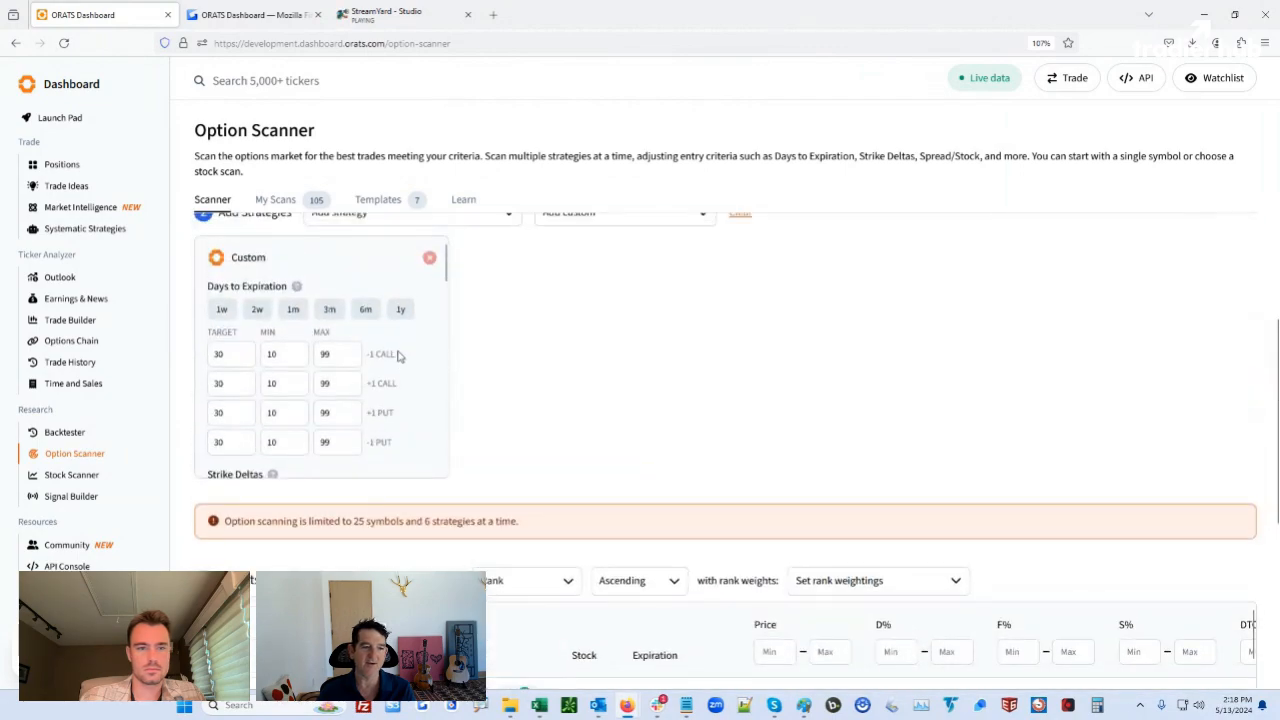
pyautogui.scroll(-3, 396, 440)
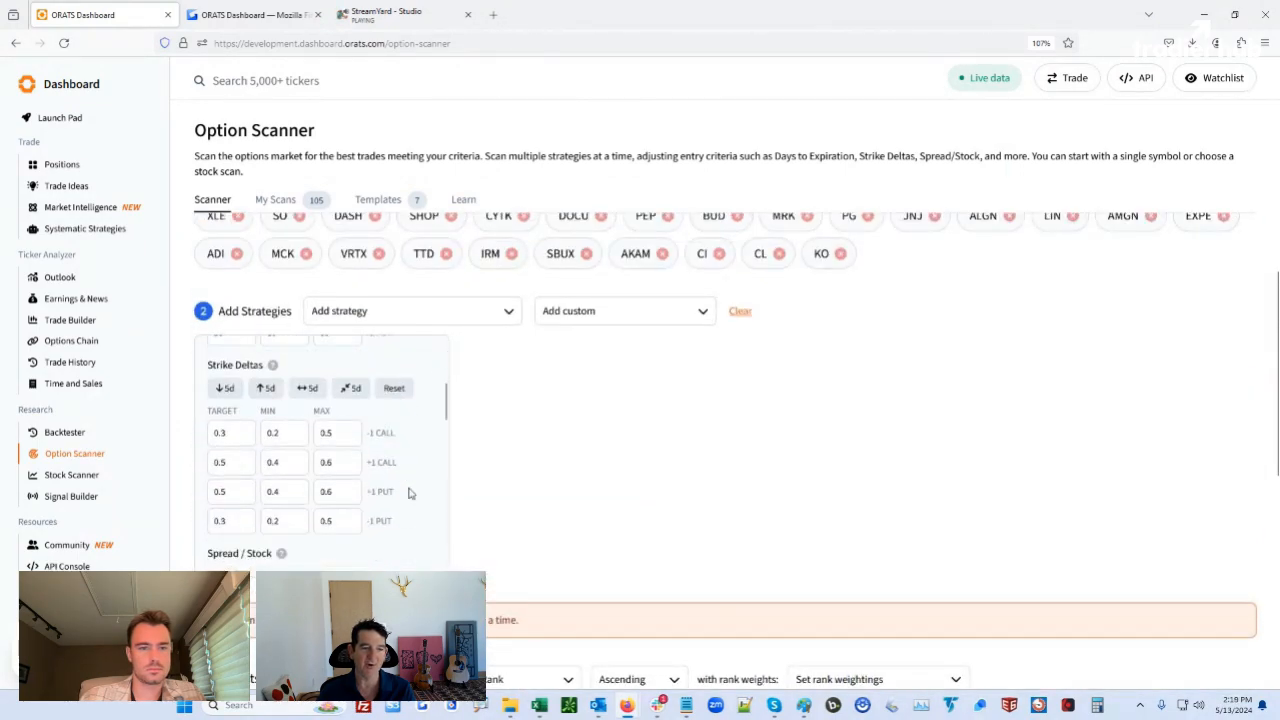
pyautogui.scroll(-3, 605, 500)
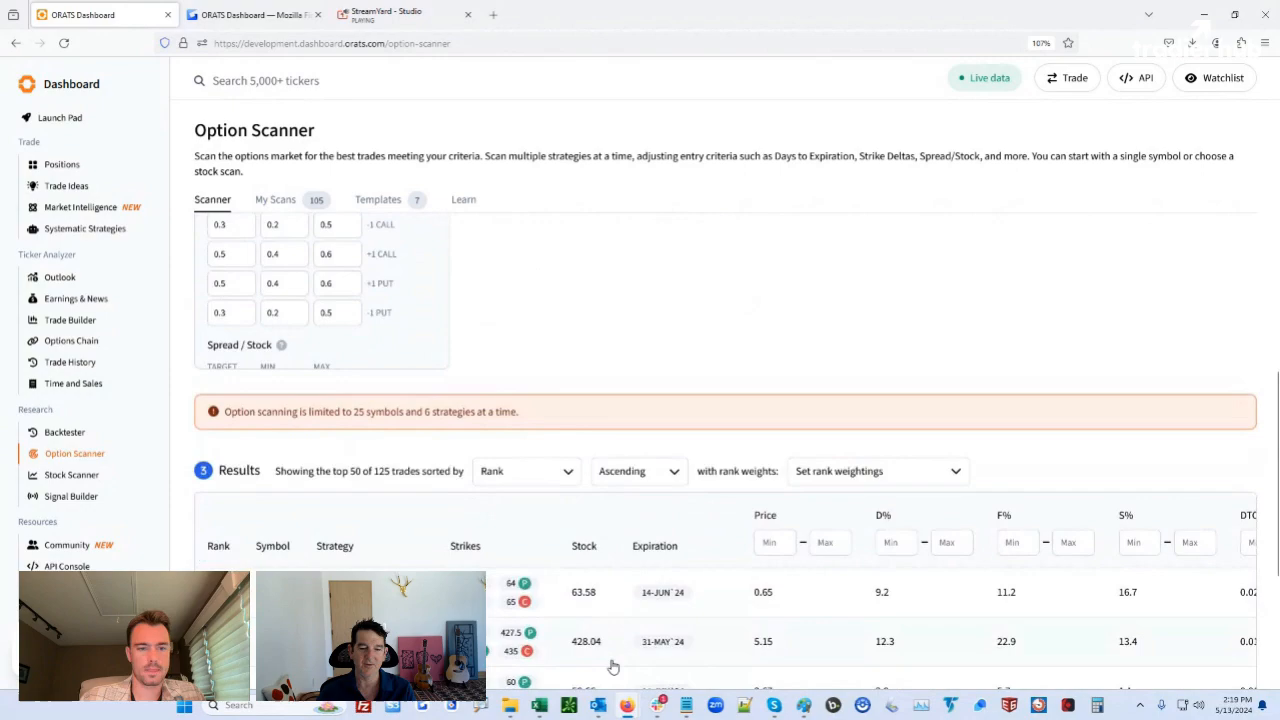
pyautogui.scroll(3, 611, 663)
pyautogui.scroll(-3, 563, 660)
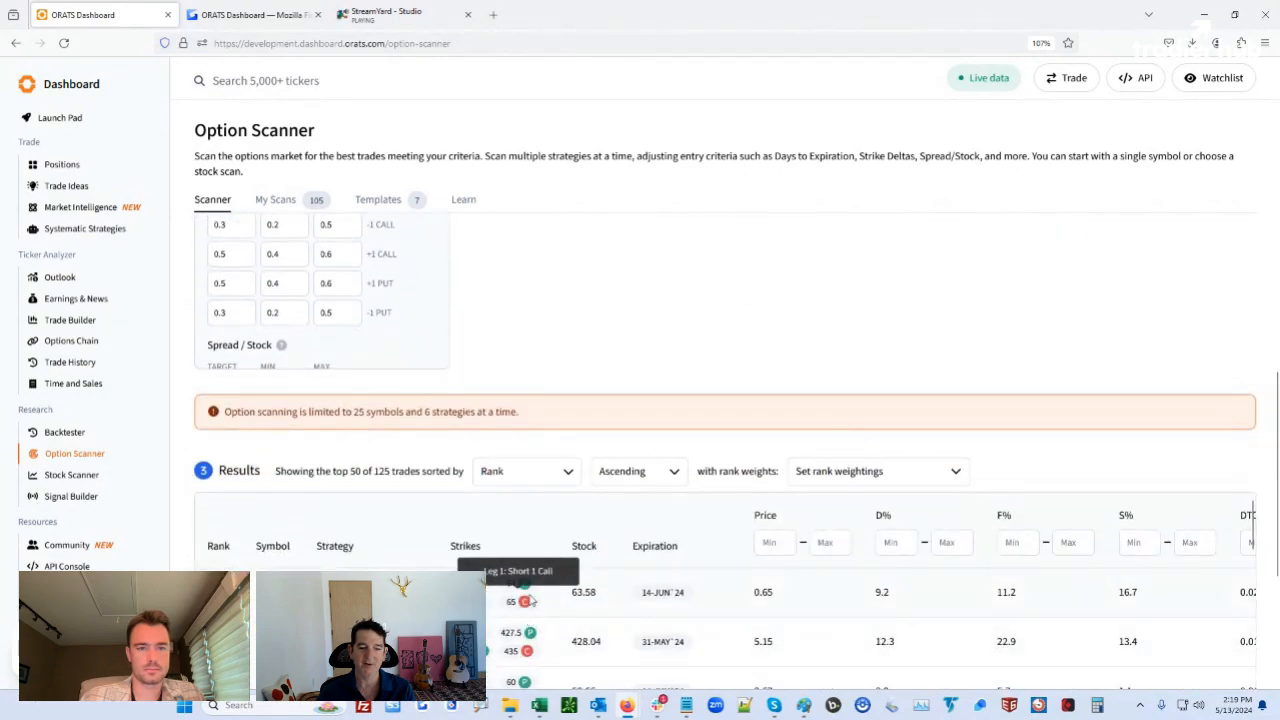
pyautogui.click(522, 610)
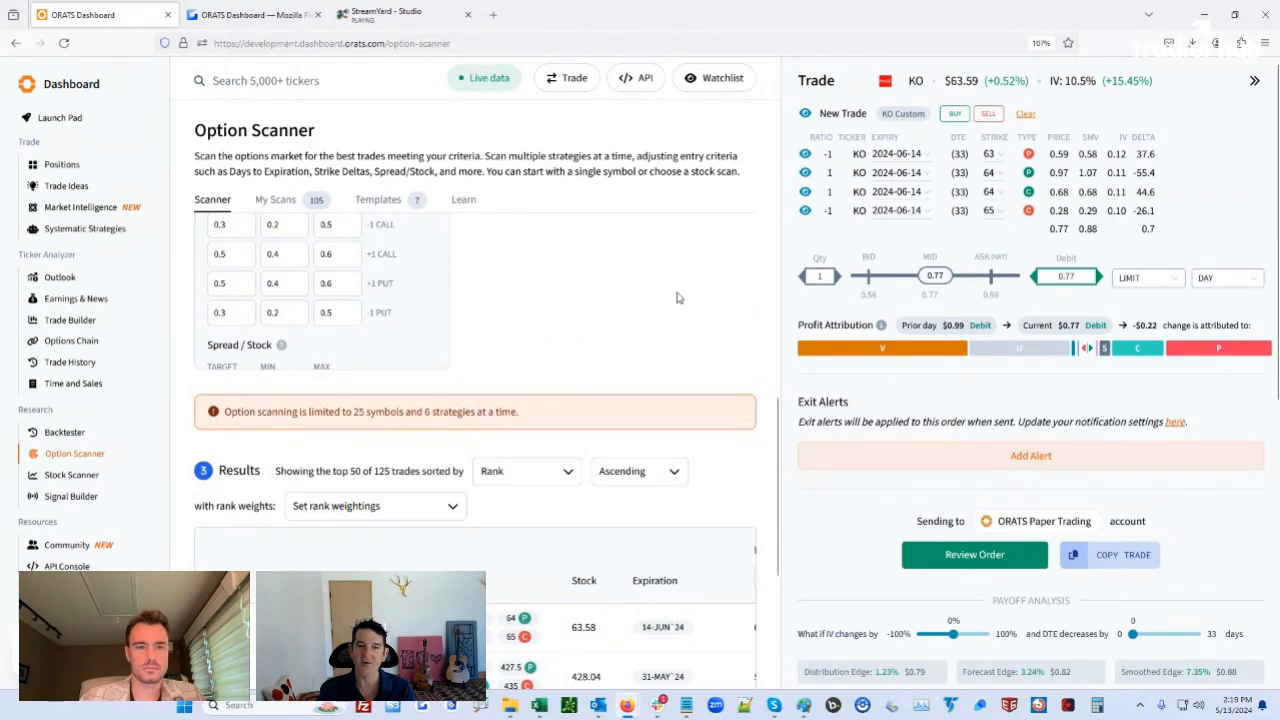
pyautogui.scroll(-2, 617, 305)
pyautogui.scroll(3, 700, 306)
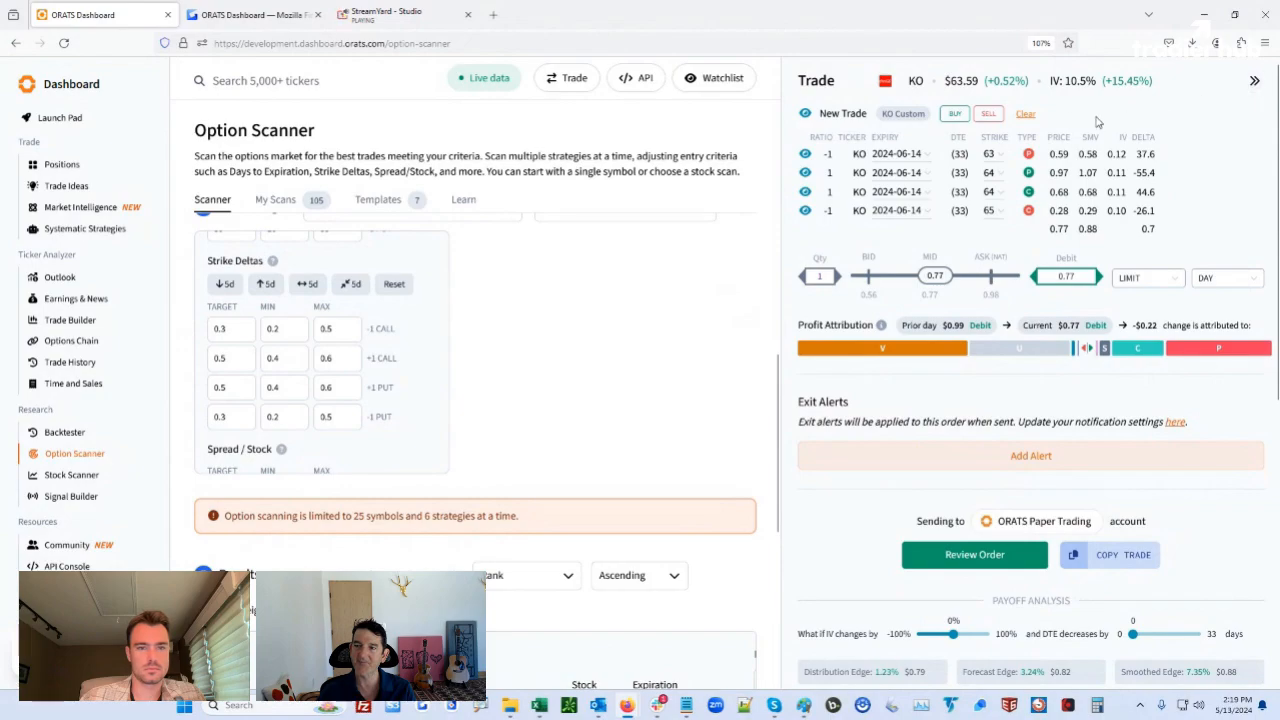
pyautogui.click(1026, 114)
# Try a maximum strike width of -3 for legs 1 and 2 of the custom strategy
pyautogui.scroll(-5, 360, 375)
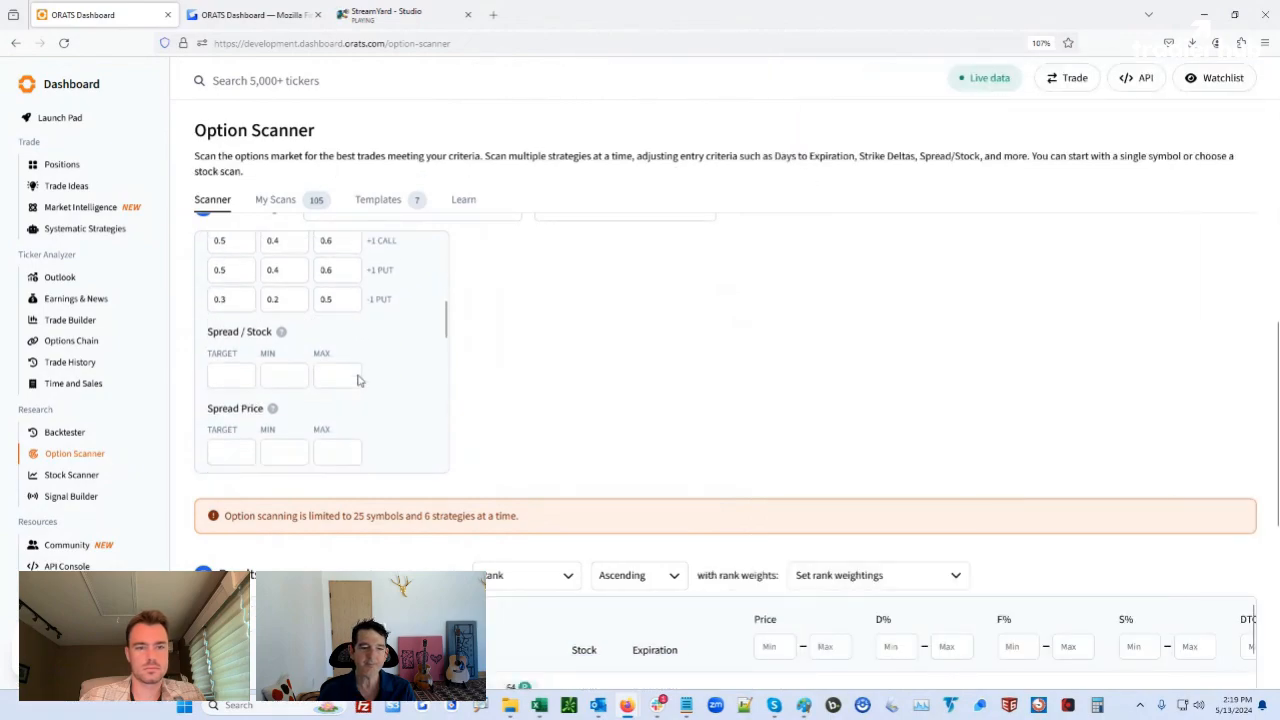
pyautogui.scroll(-6, 358, 378)
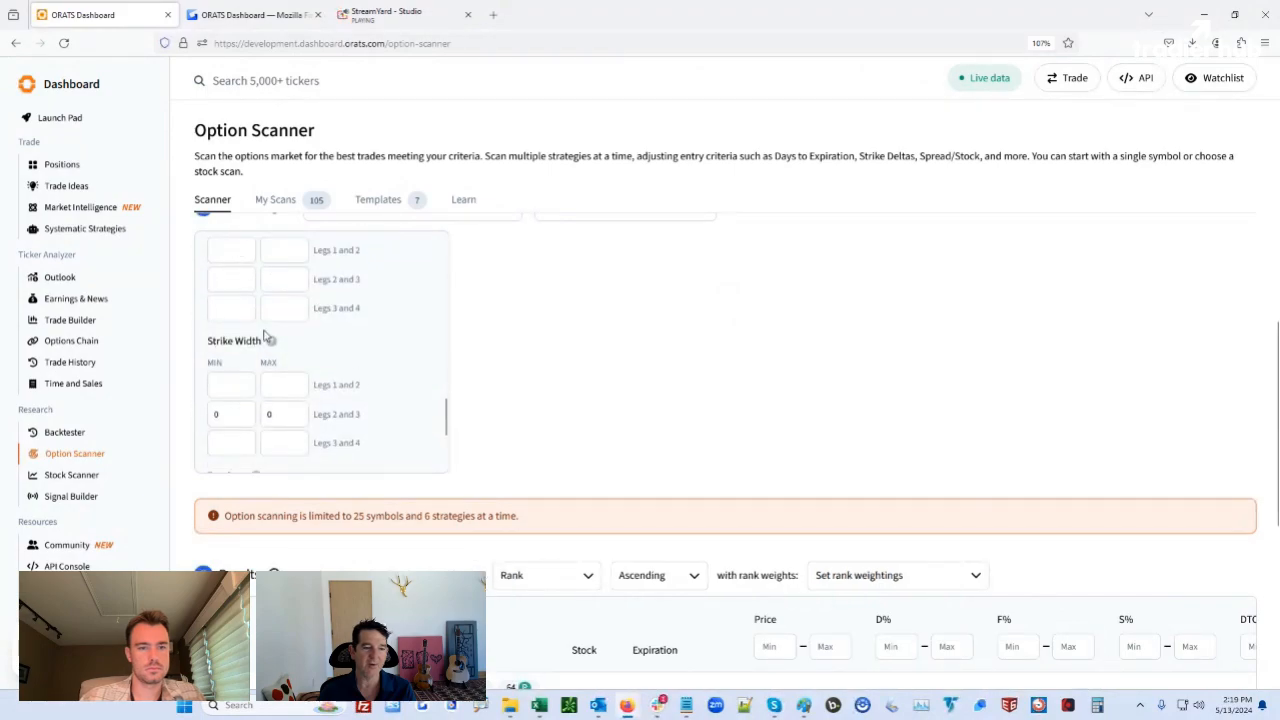
pyautogui.scroll(2, 265, 340)
pyautogui.scroll(-2, 262, 360)
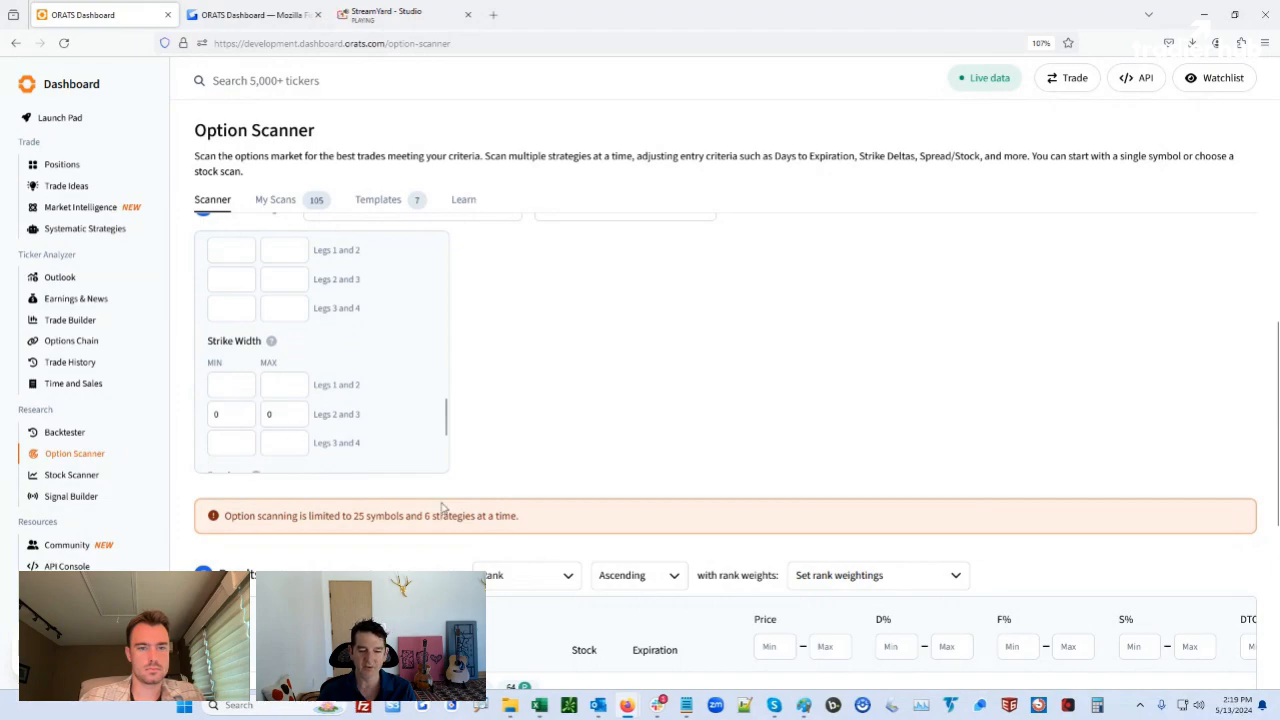
pyautogui.scroll(-2, 443, 508)
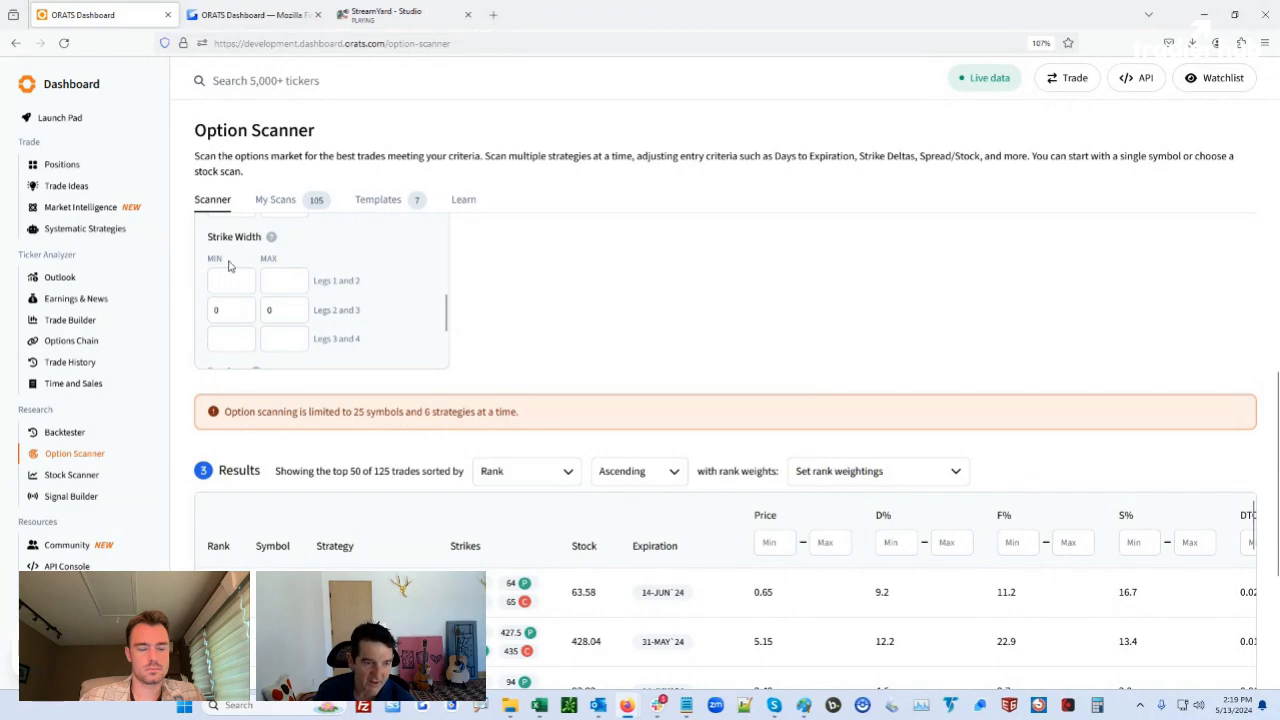
pyautogui.click(278, 280)
pyautogui.write('-')
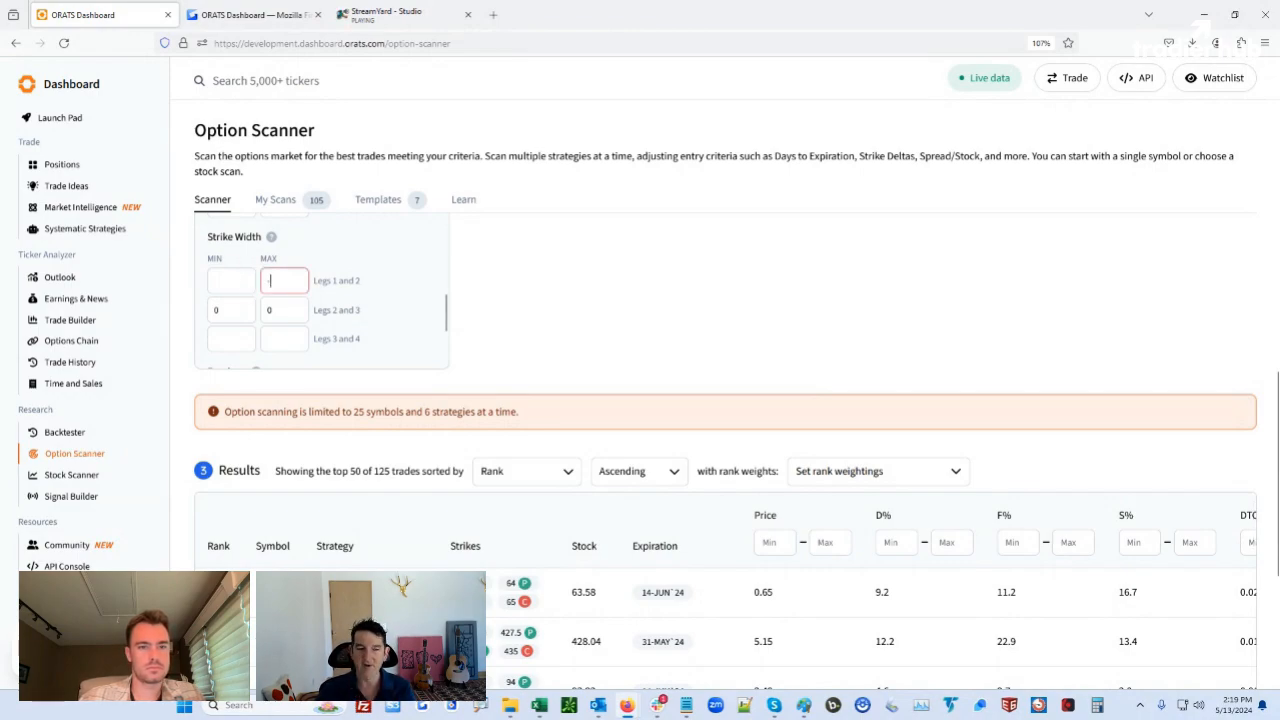
pyautogui.write('3')
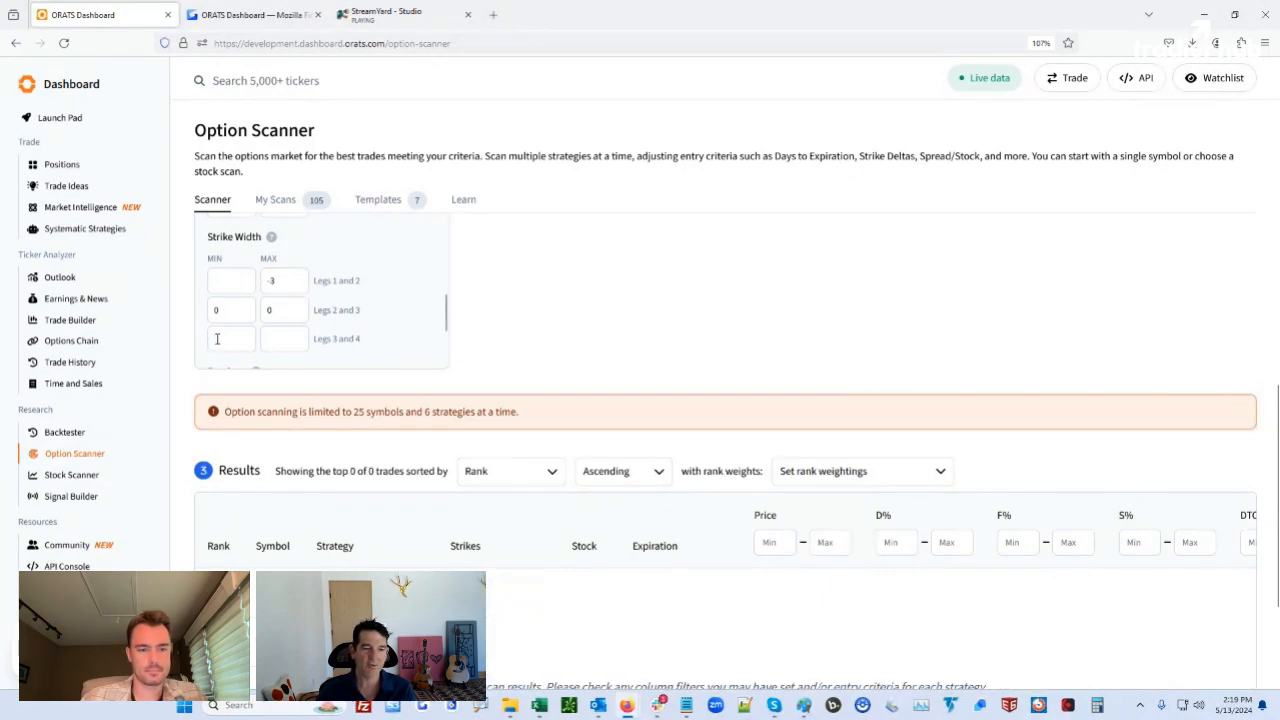
pyautogui.click(285, 342)
pyautogui.write('-')
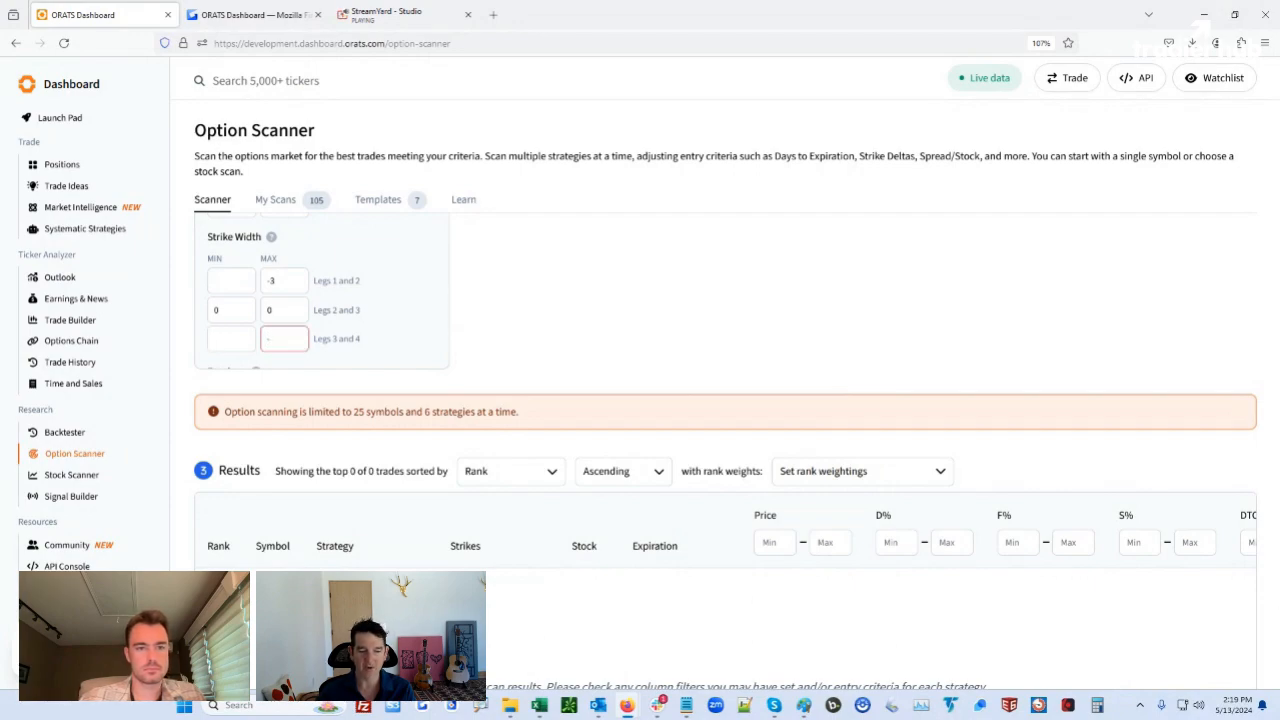
pyautogui.press('BackSpace')
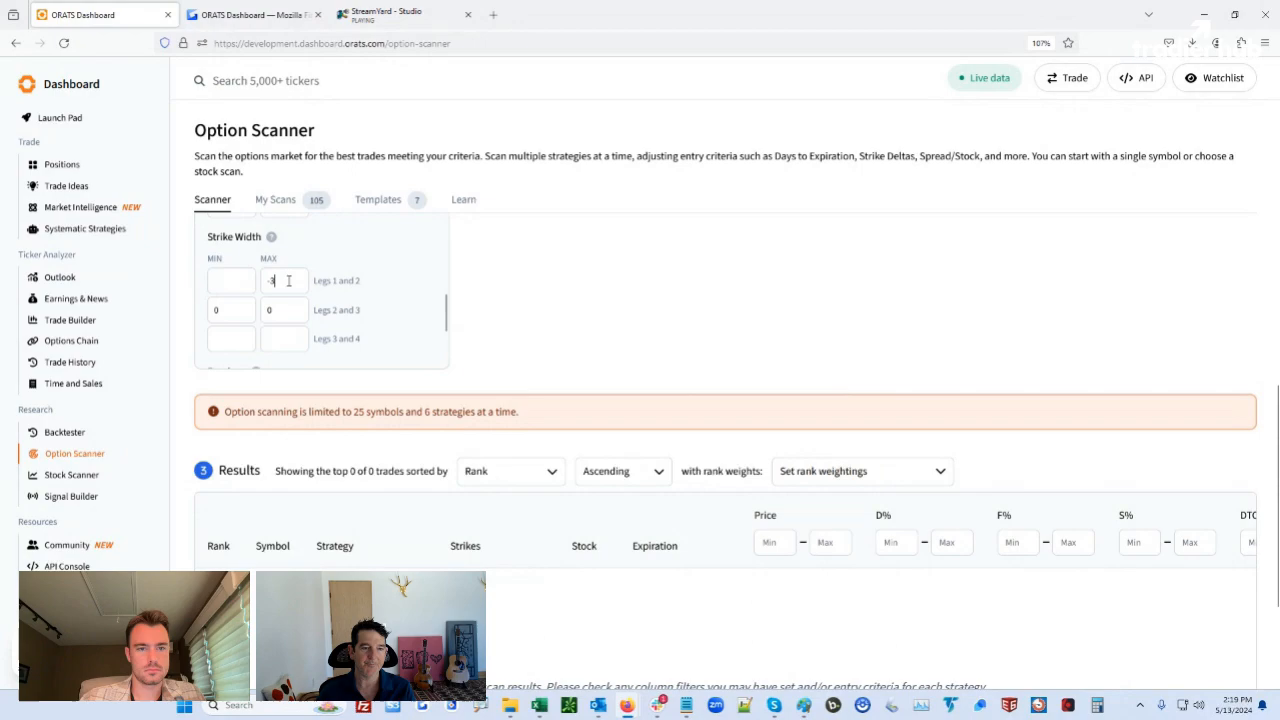
# Remove the maximum strike width and set the minimum strike width to 3 for legs 1 and 2 and legs 3 and 4
pyautogui.moveTo(289, 280); pyautogui.dragTo(239, 280)
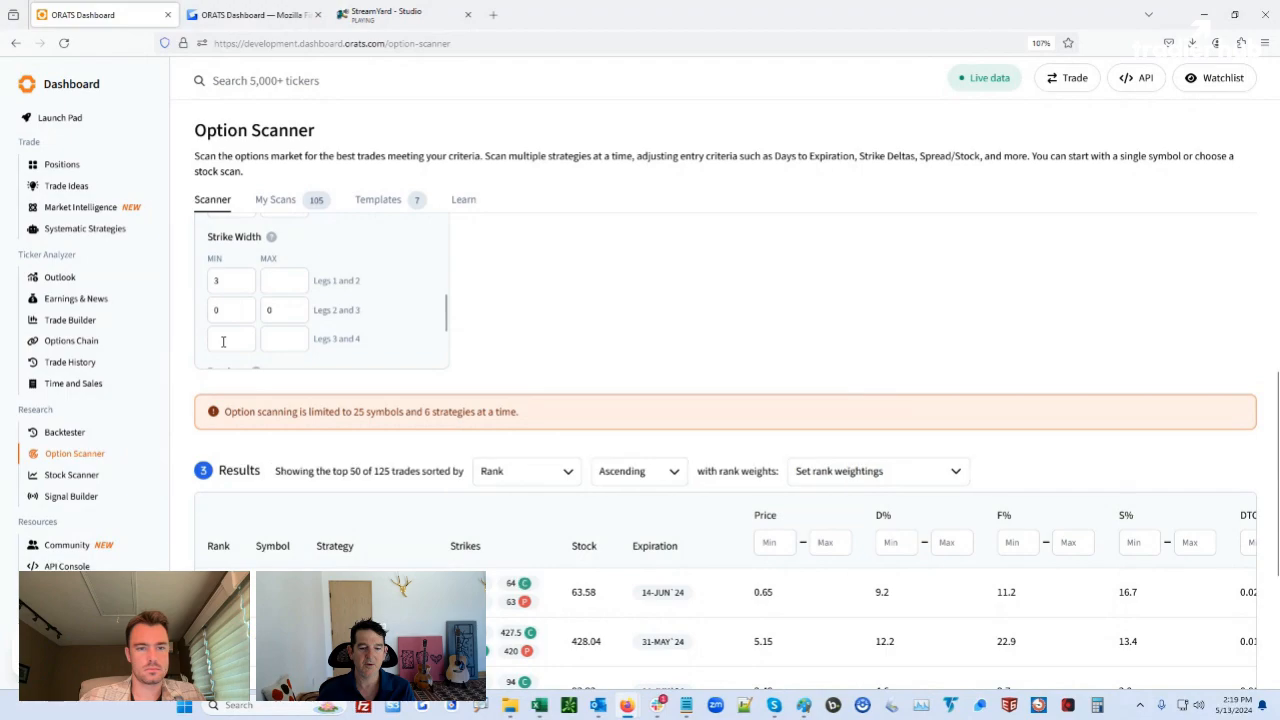
pyautogui.write('3')
pyautogui.press('Tab')
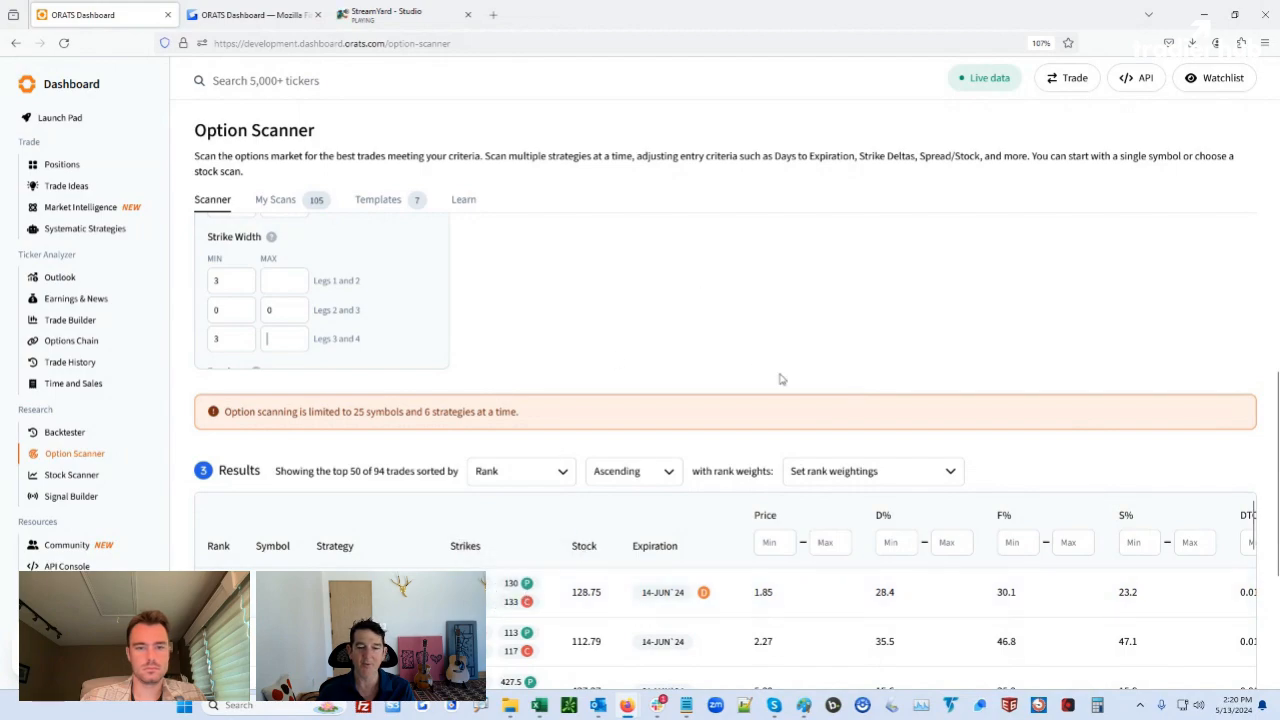
# Look through the updated results and inspect the MRK Jun 14 trade's legs, bid-ask range, edges and payoff figures
pyautogui.scroll(-2, 784, 380)
pyautogui.scroll(-3, 712, 579)
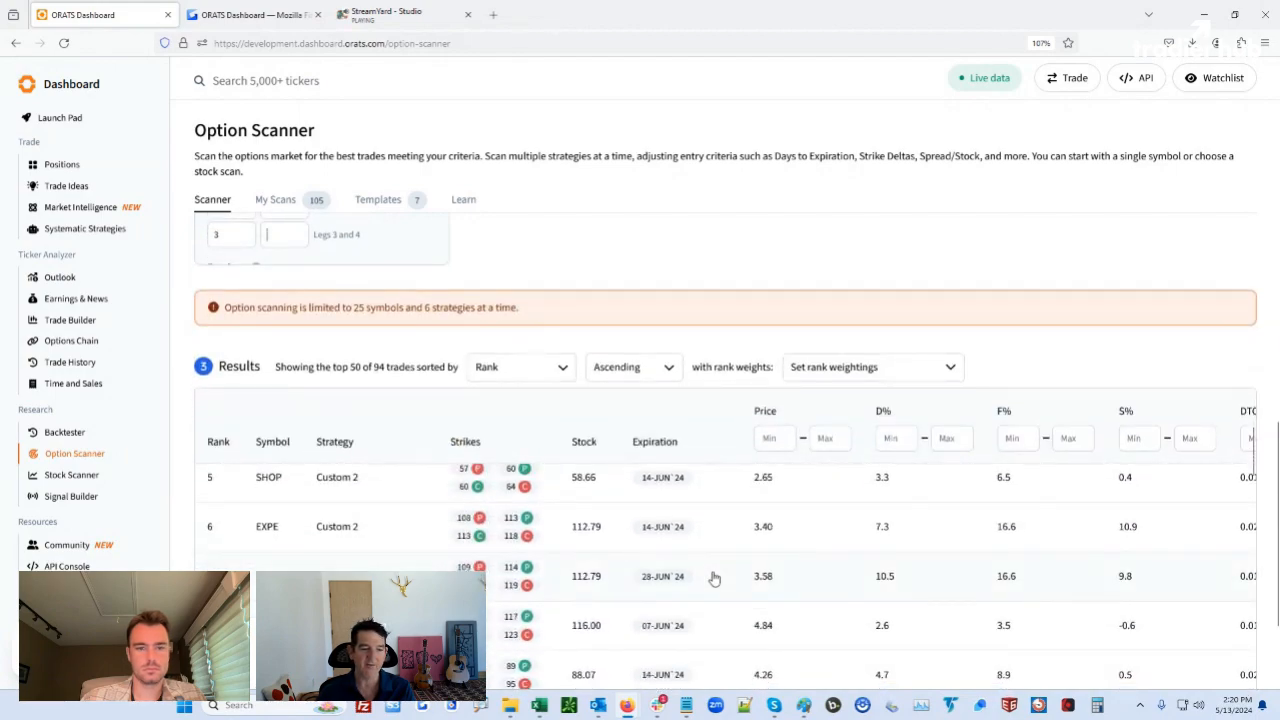
pyautogui.scroll(3, 714, 579)
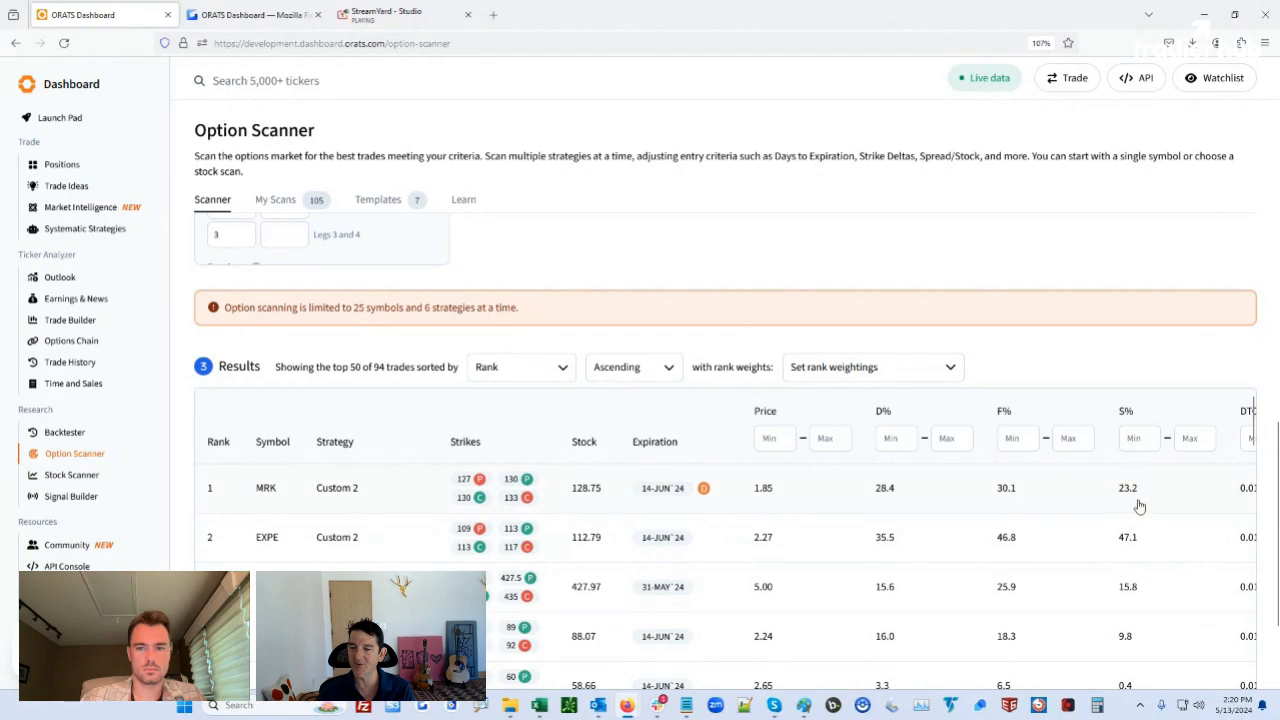
pyautogui.click(760, 490)
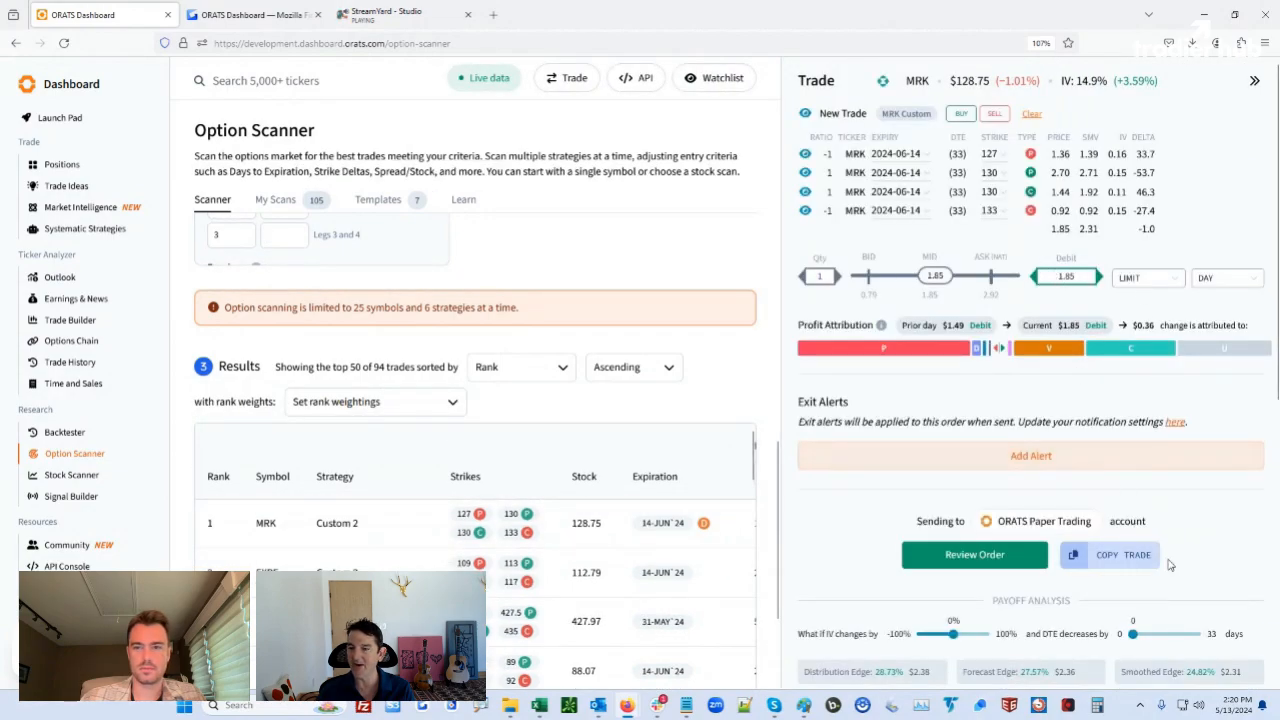
pyautogui.scroll(-1, 1220, 555)
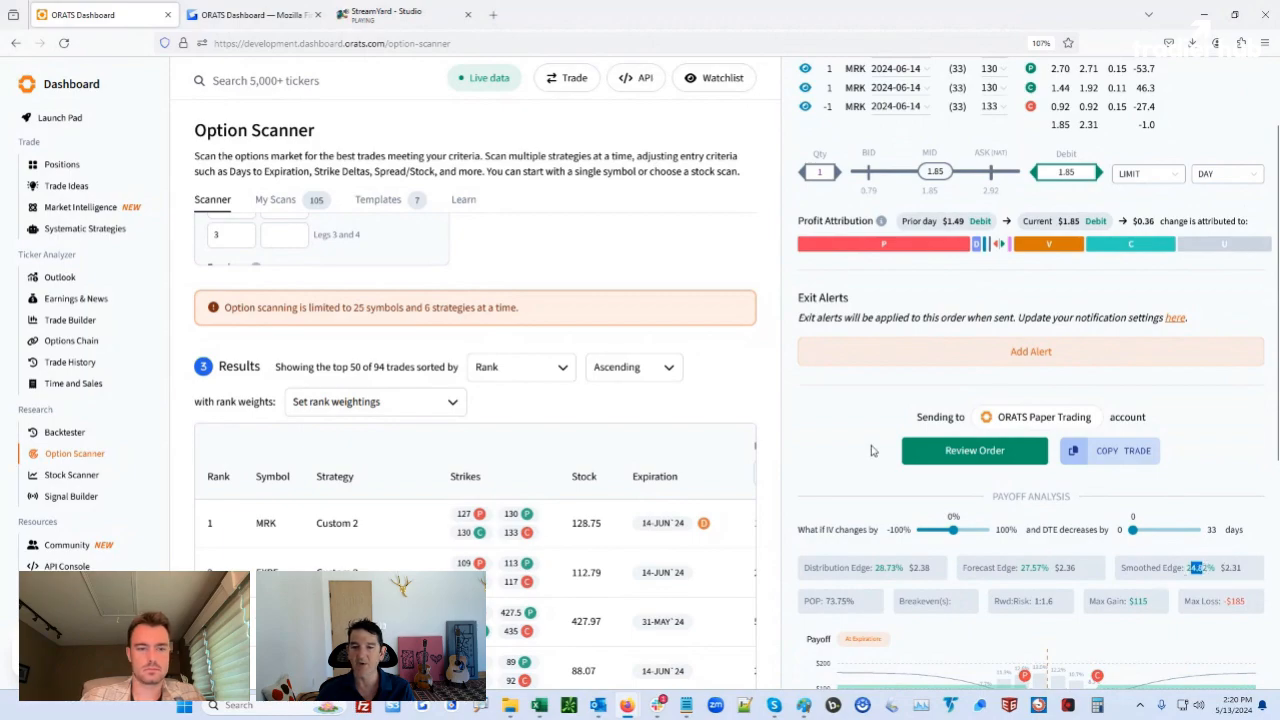
pyautogui.scroll(1, 999, 533)
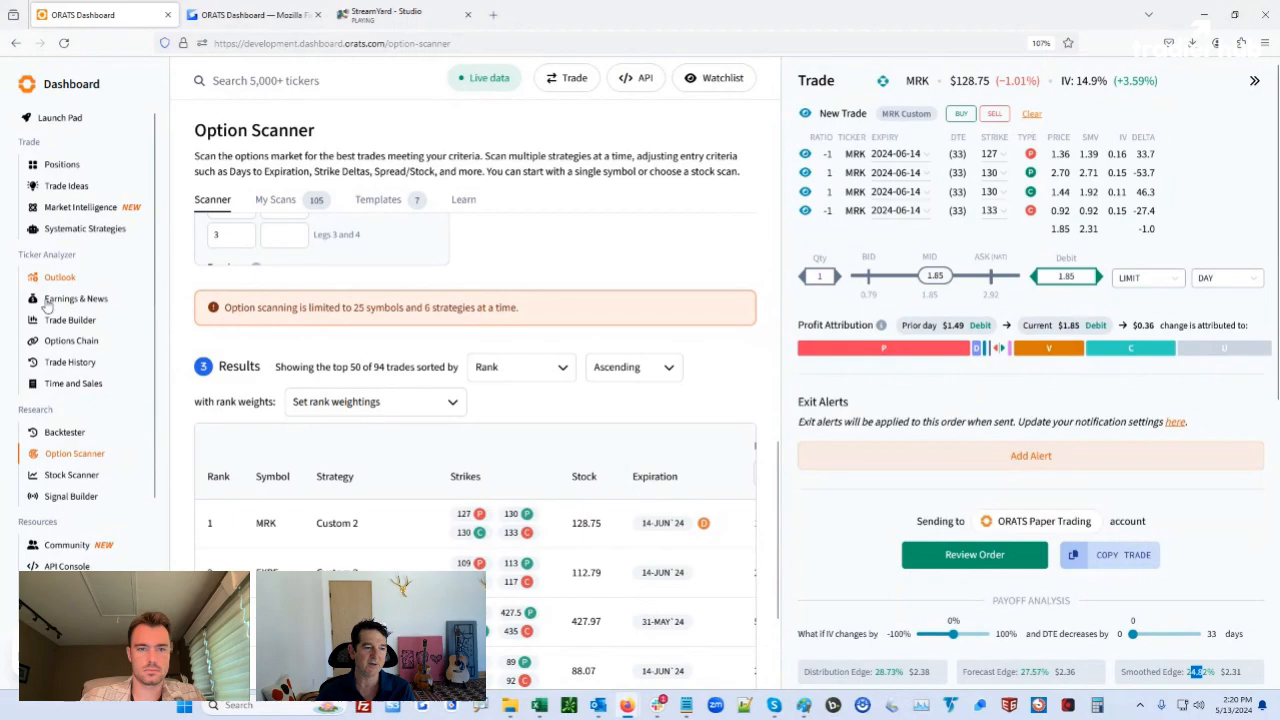
# Open MRK's options chain without the trade pane and examine the Jun 14 strikes and the monthly implied volatility chart
pyautogui.click(76, 344)
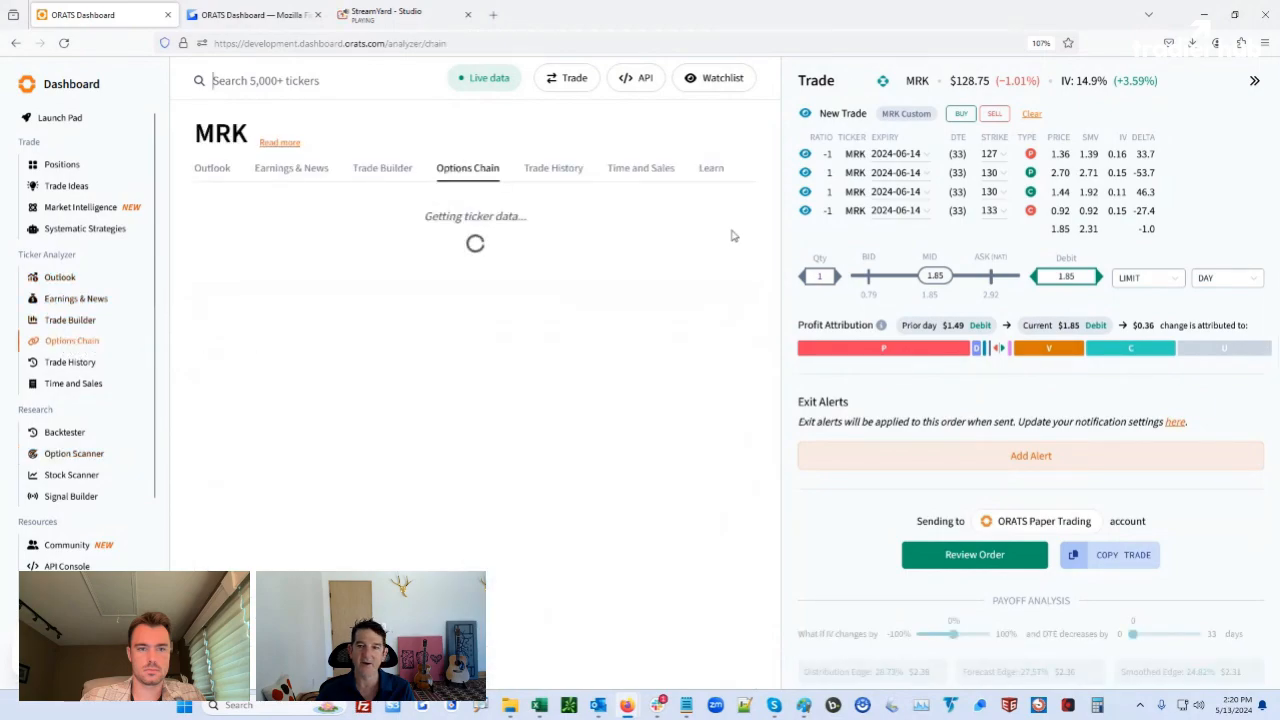
pyautogui.click(1254, 80)
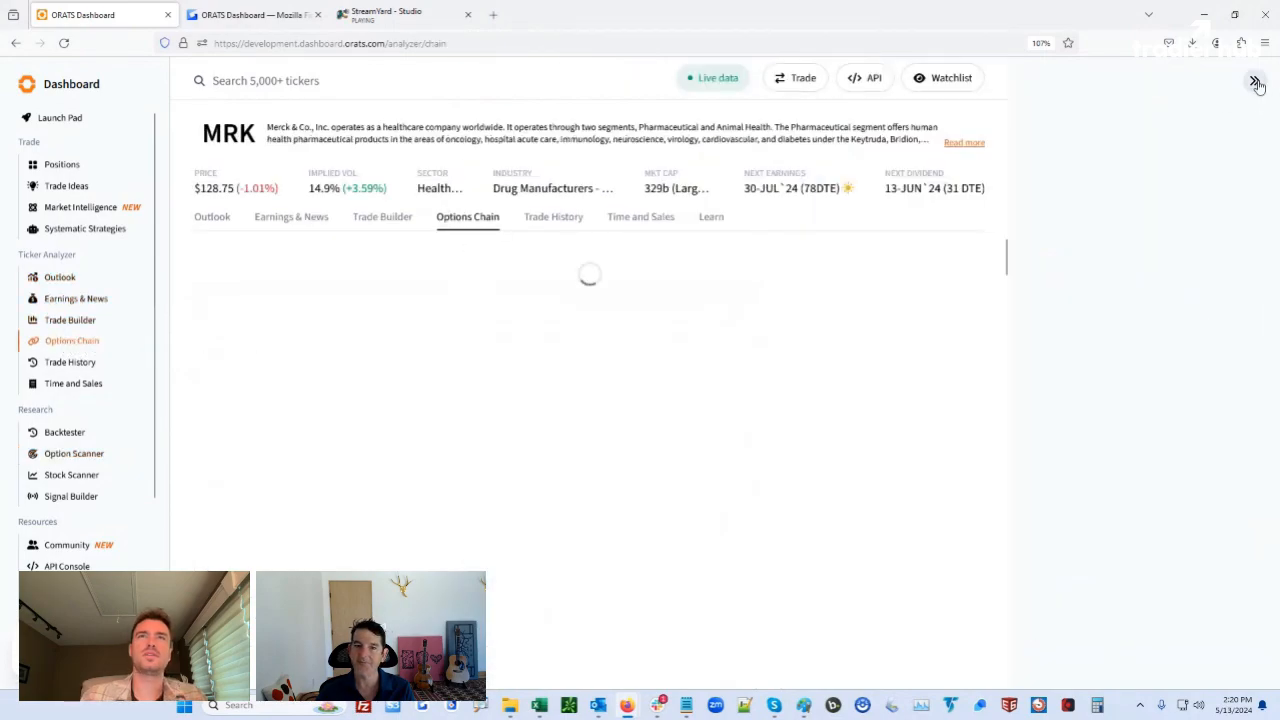
pyautogui.scroll(-5, 808, 402)
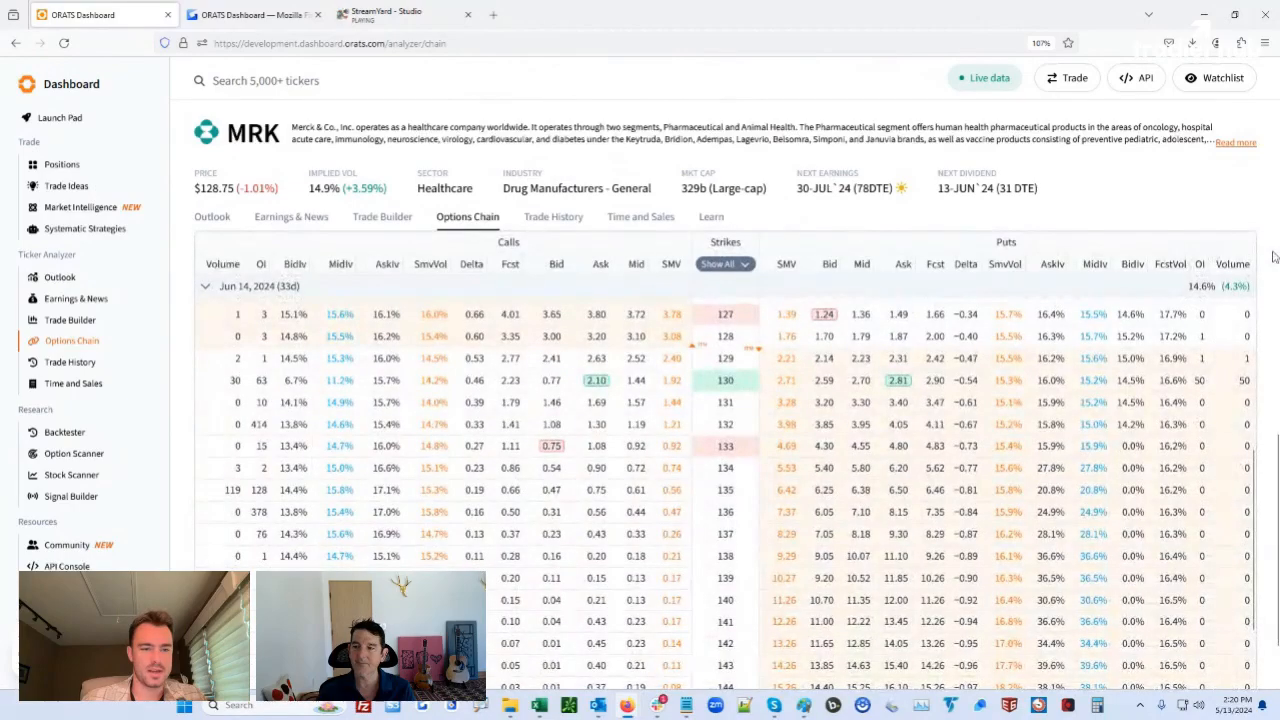
pyautogui.scroll(3, 936, 313)
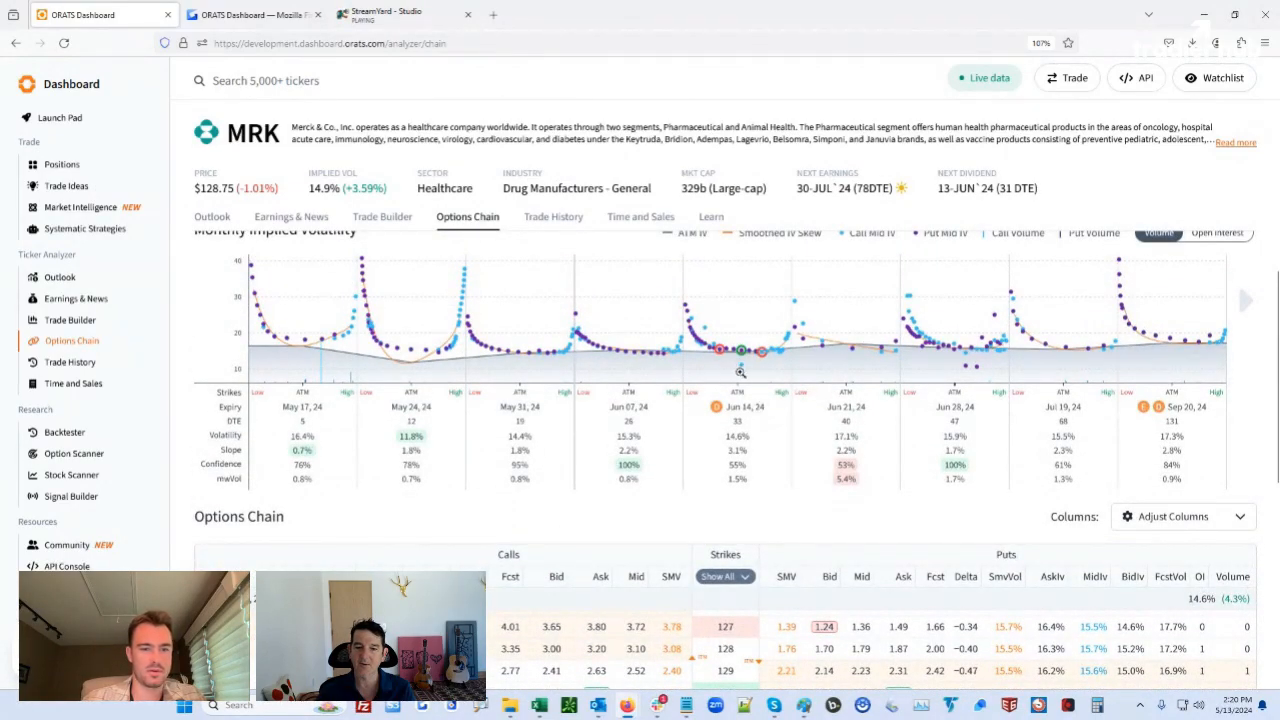
pyautogui.scroll(-2, 797, 567)
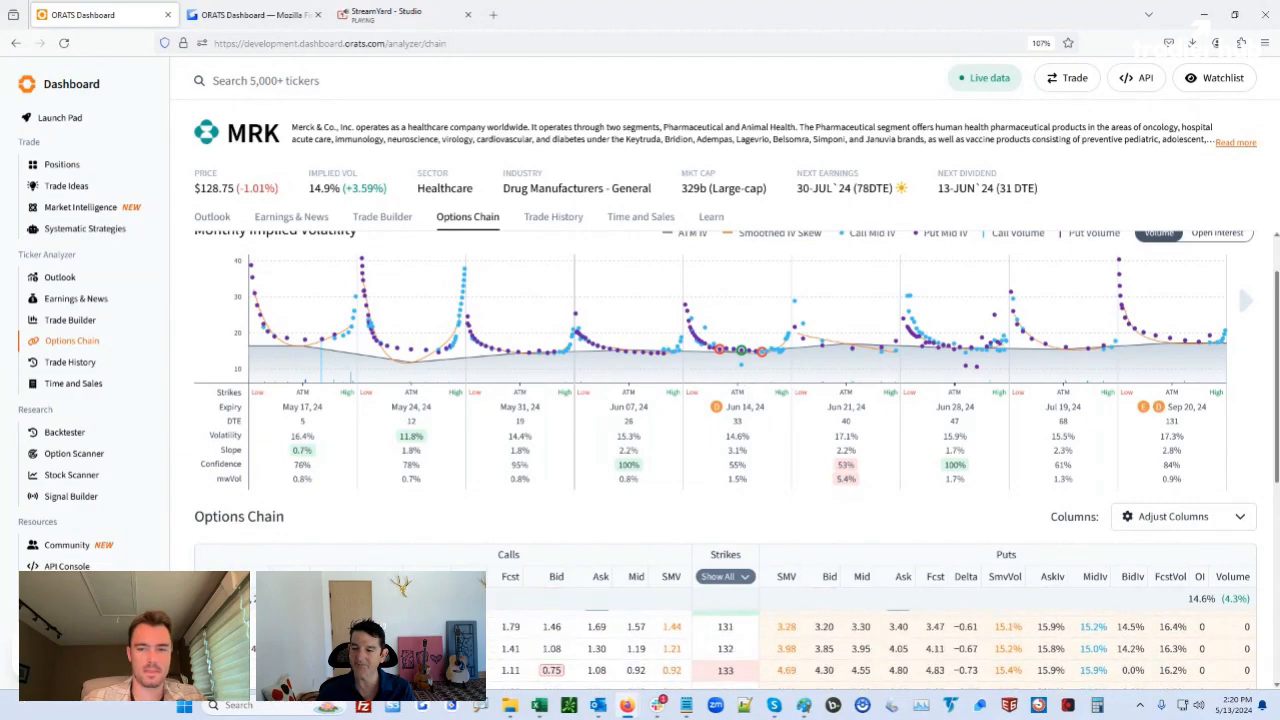
# In the stock scanner's Rev IronFly scan, add mwAdj30 as a single custom indicator with no ratio, set to display only
pyautogui.scroll(-3, 1276, 472)
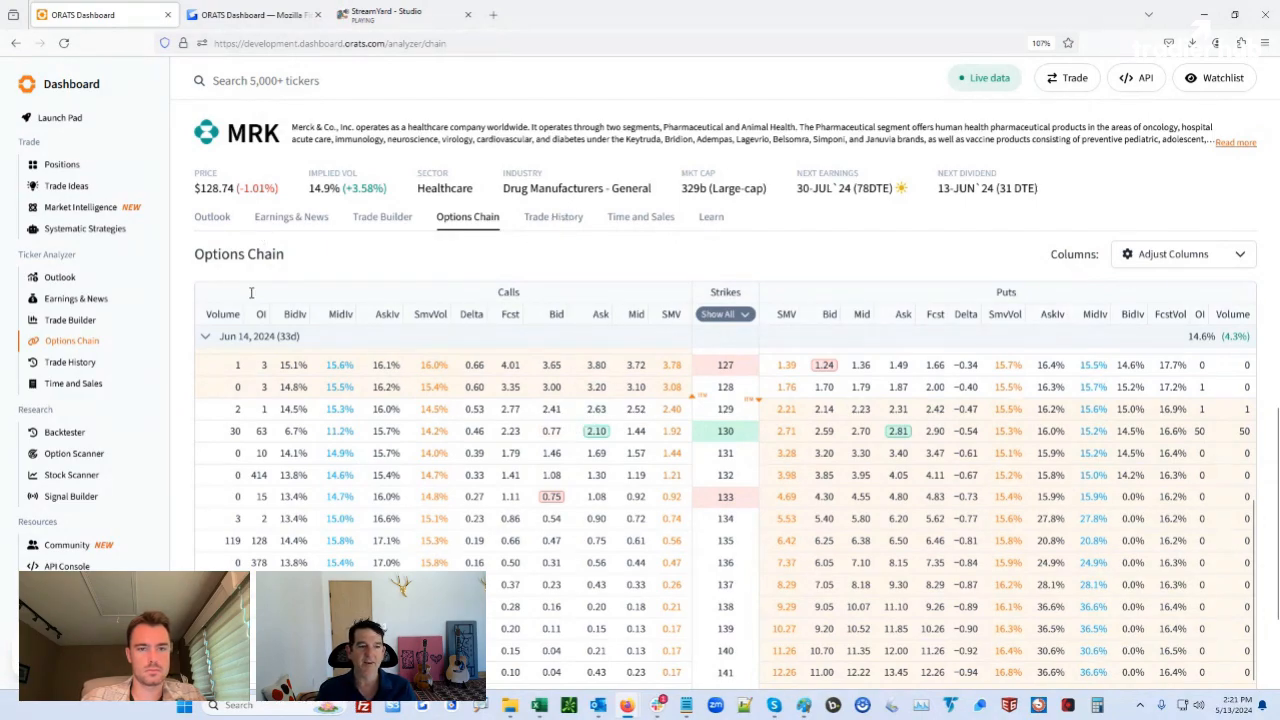
pyautogui.click(57, 477)
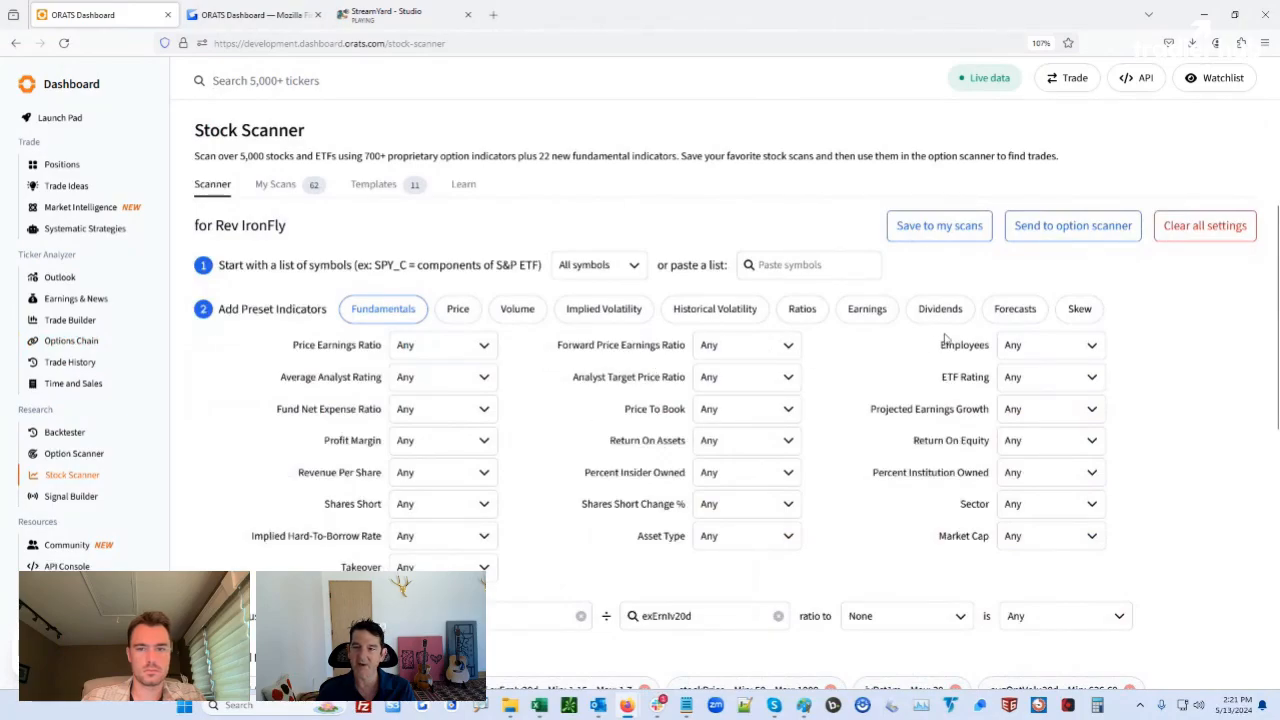
pyautogui.click(518, 312)
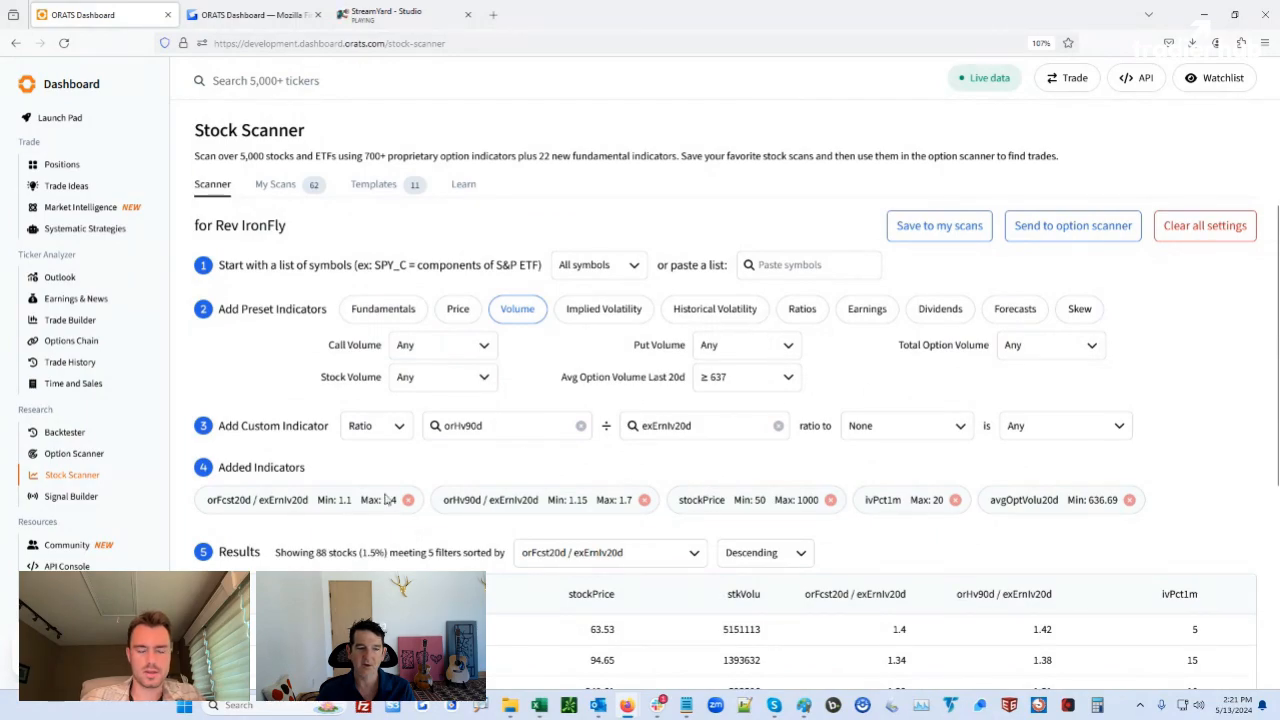
pyautogui.scroll(-2, 404, 487)
pyautogui.scroll(1, 434, 494)
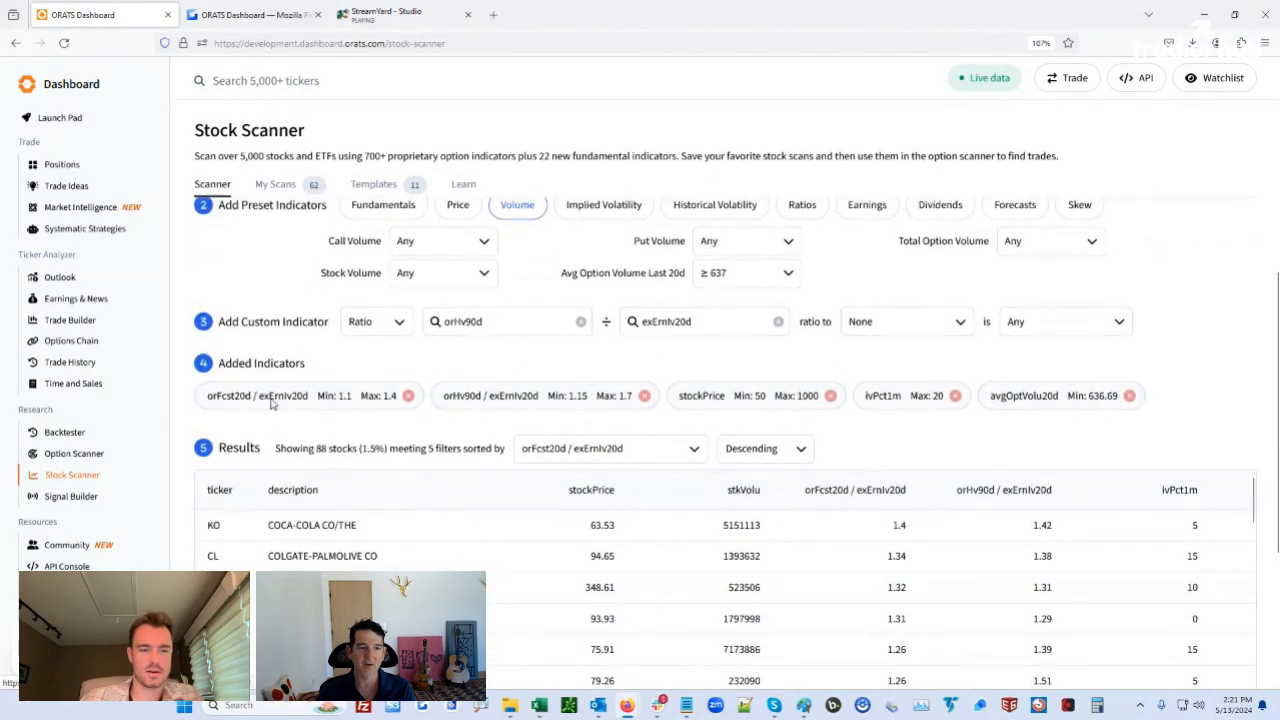
pyautogui.click(400, 323)
pyautogui.click(390, 356)
pyautogui.doubleClick(490, 322)
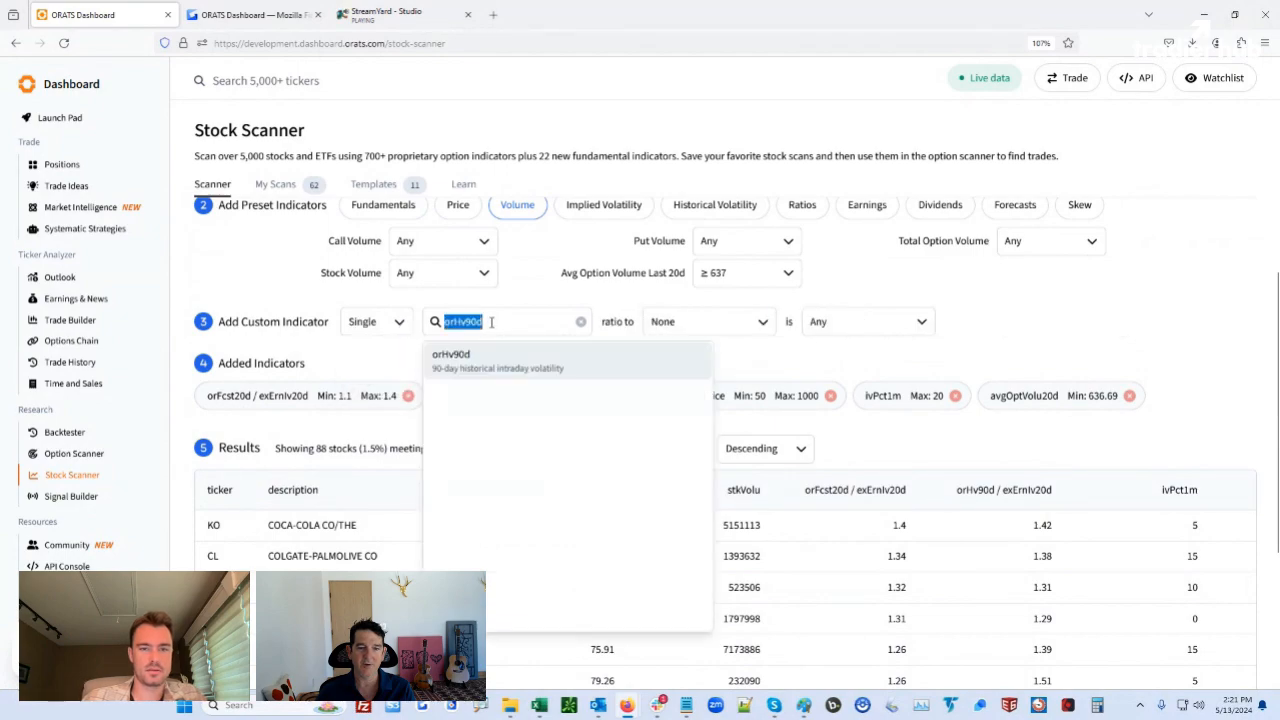
pyautogui.write('mw')
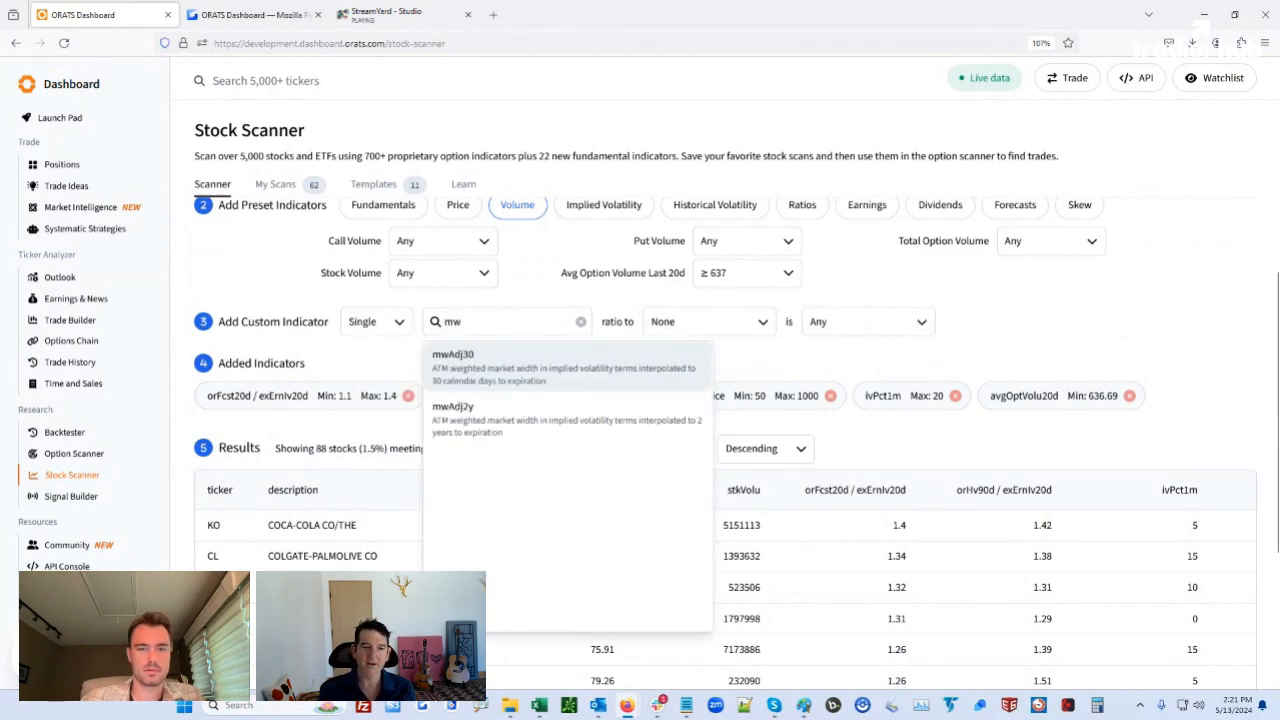
pyautogui.click(495, 372)
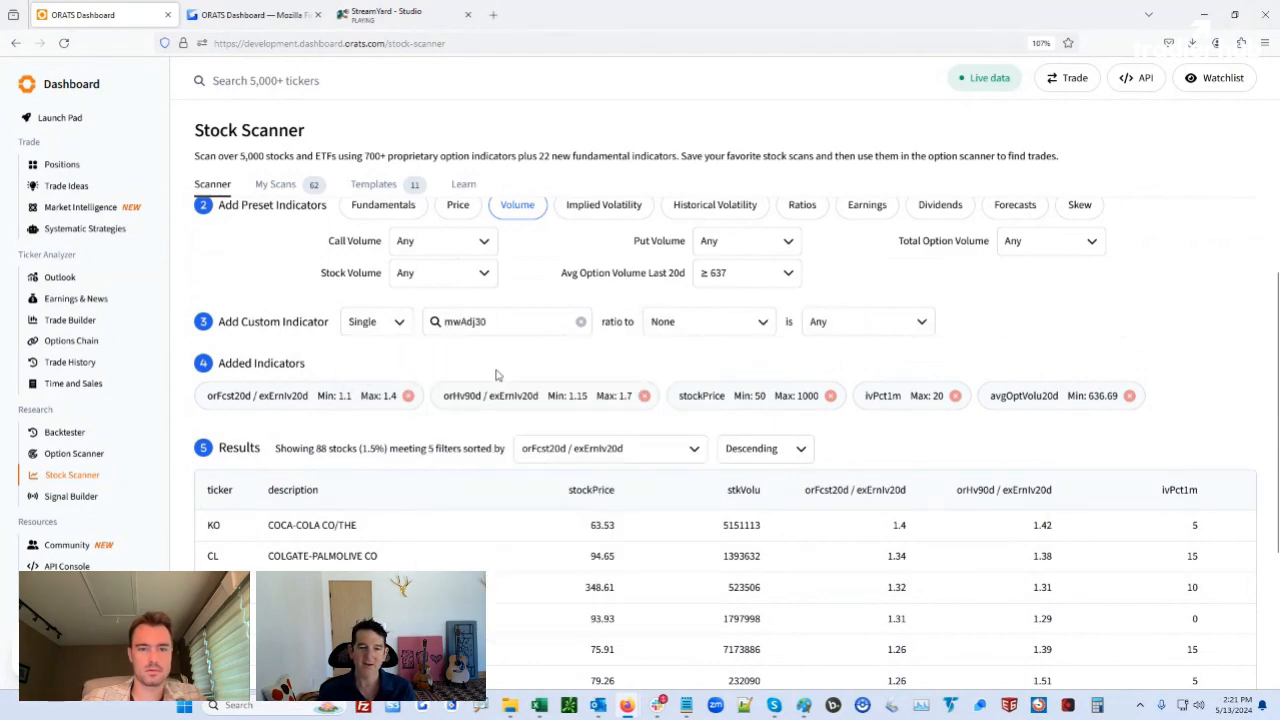
pyautogui.click(904, 330)
pyautogui.click(853, 374)
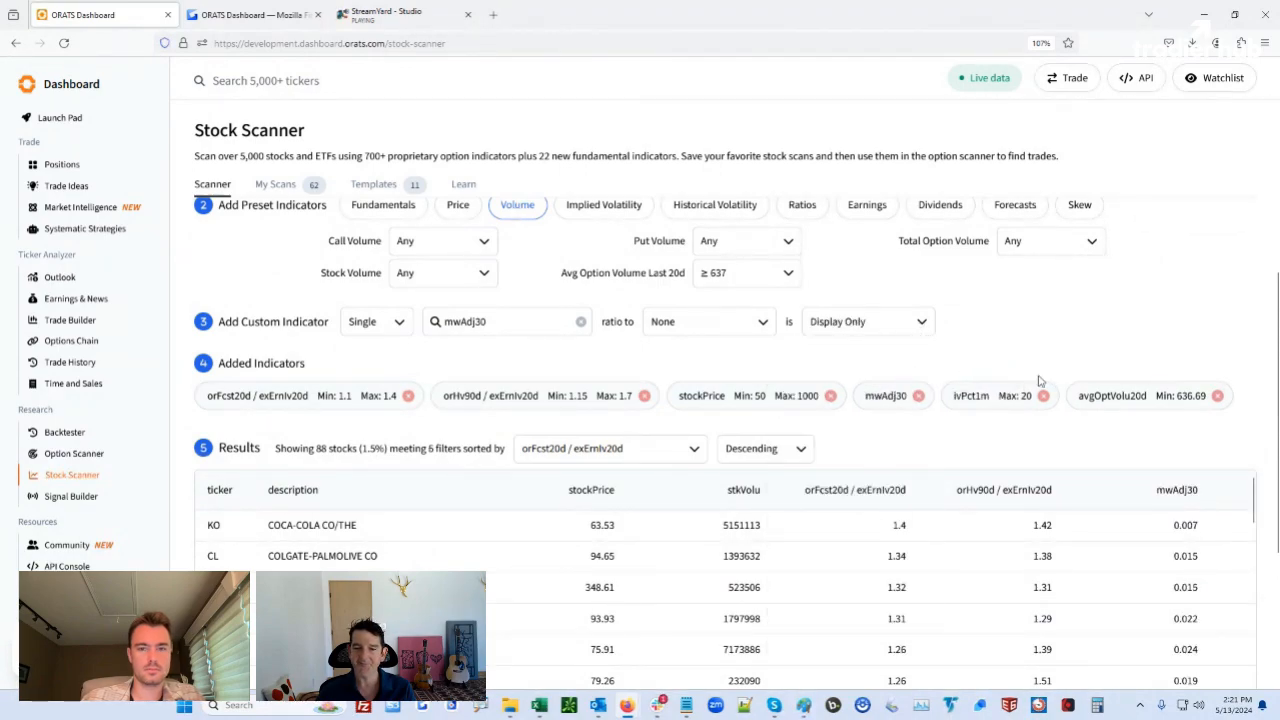
# Look through the scan results and compare the mwAdj30 market width across the listed stocks
pyautogui.scroll(-1, 830, 597)
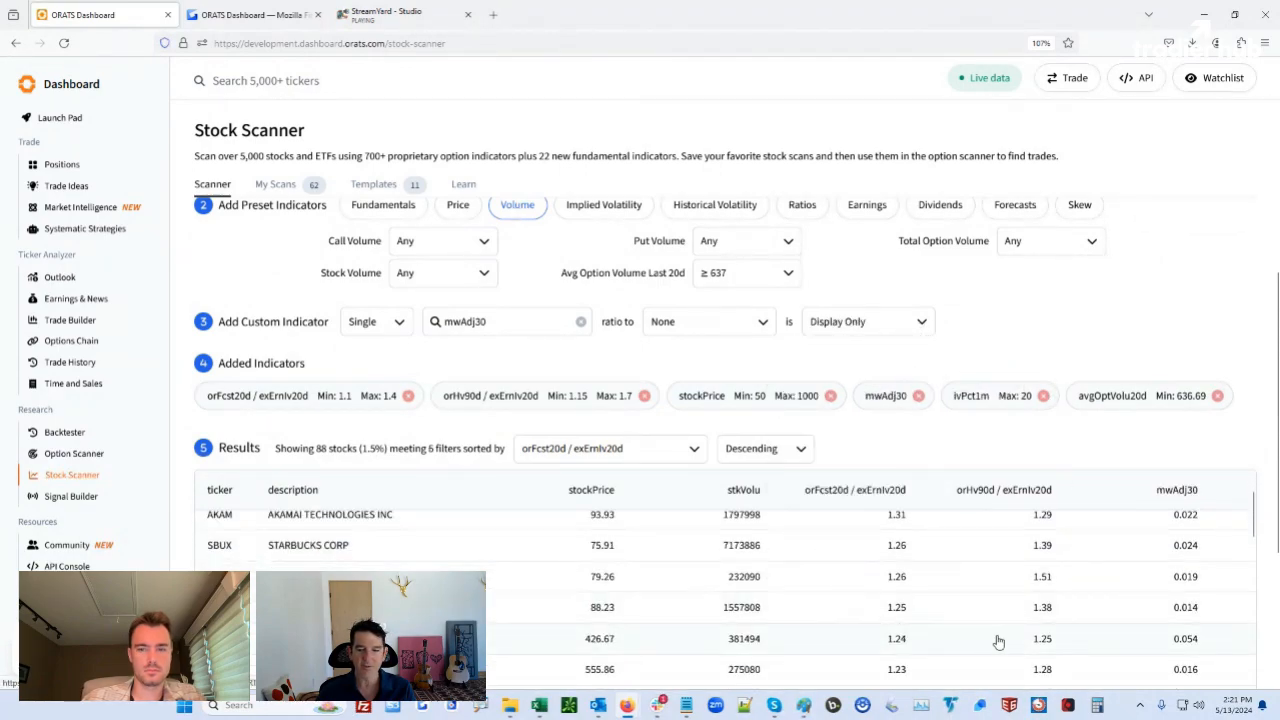
pyautogui.scroll(-1, 1095, 661)
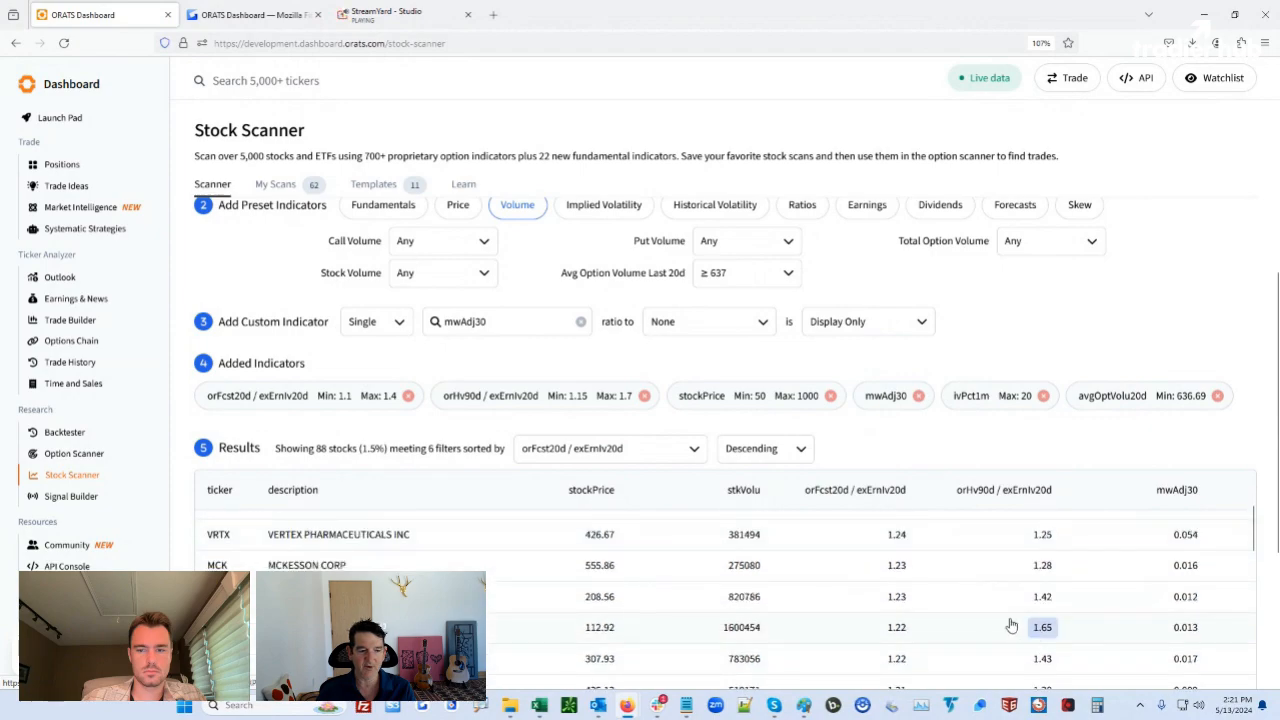
pyautogui.scroll(-3, 856, 593)
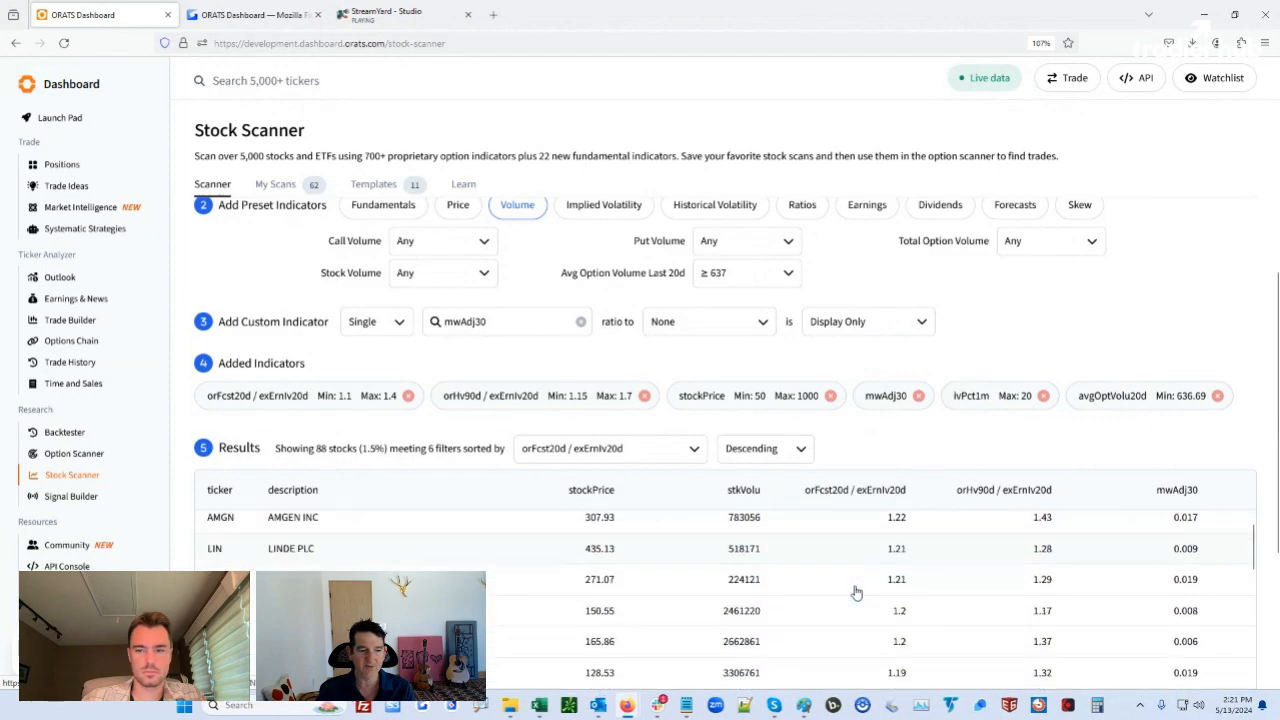
pyautogui.doubleClick(747, 606)
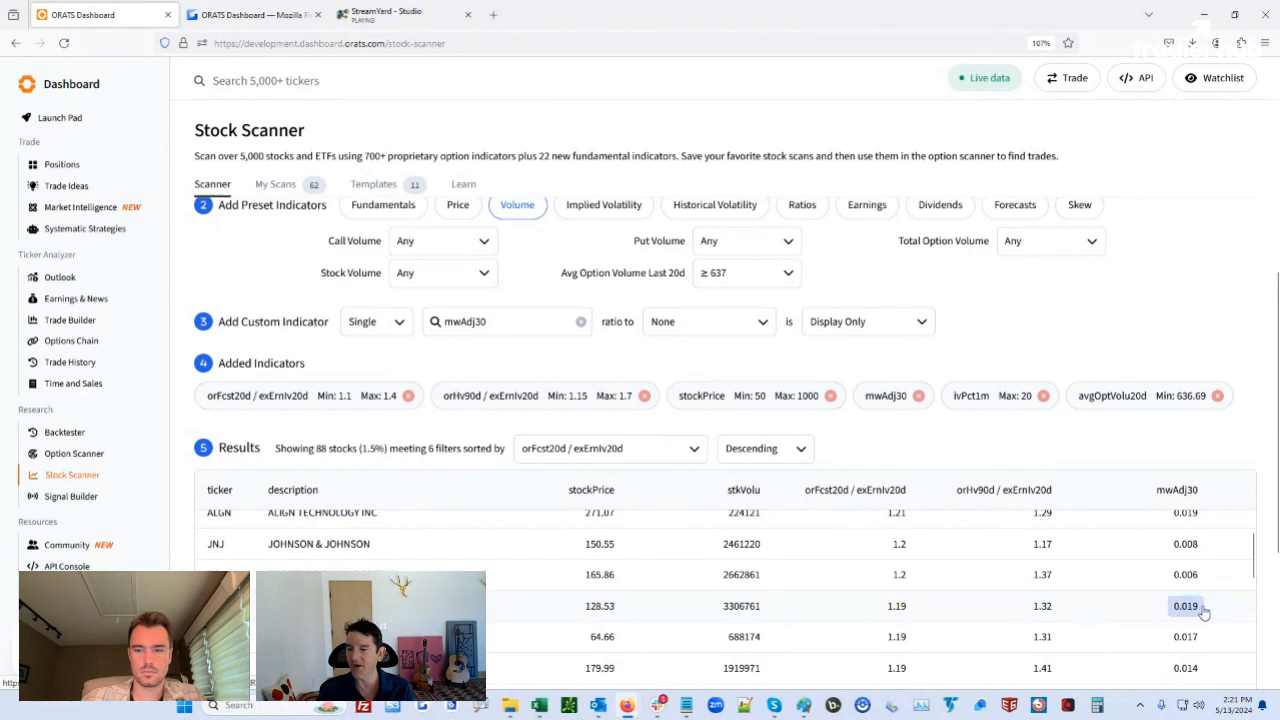
pyautogui.scroll(2, 1197, 570)
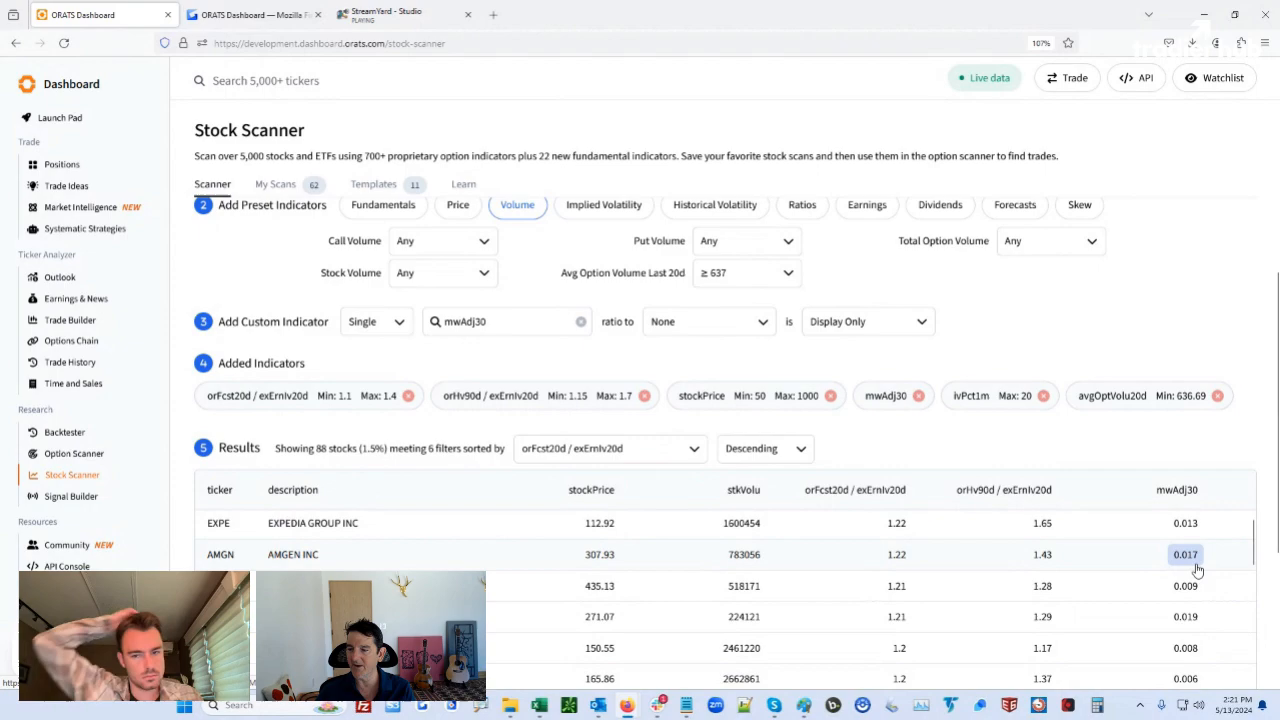
pyautogui.scroll(3, 1197, 570)
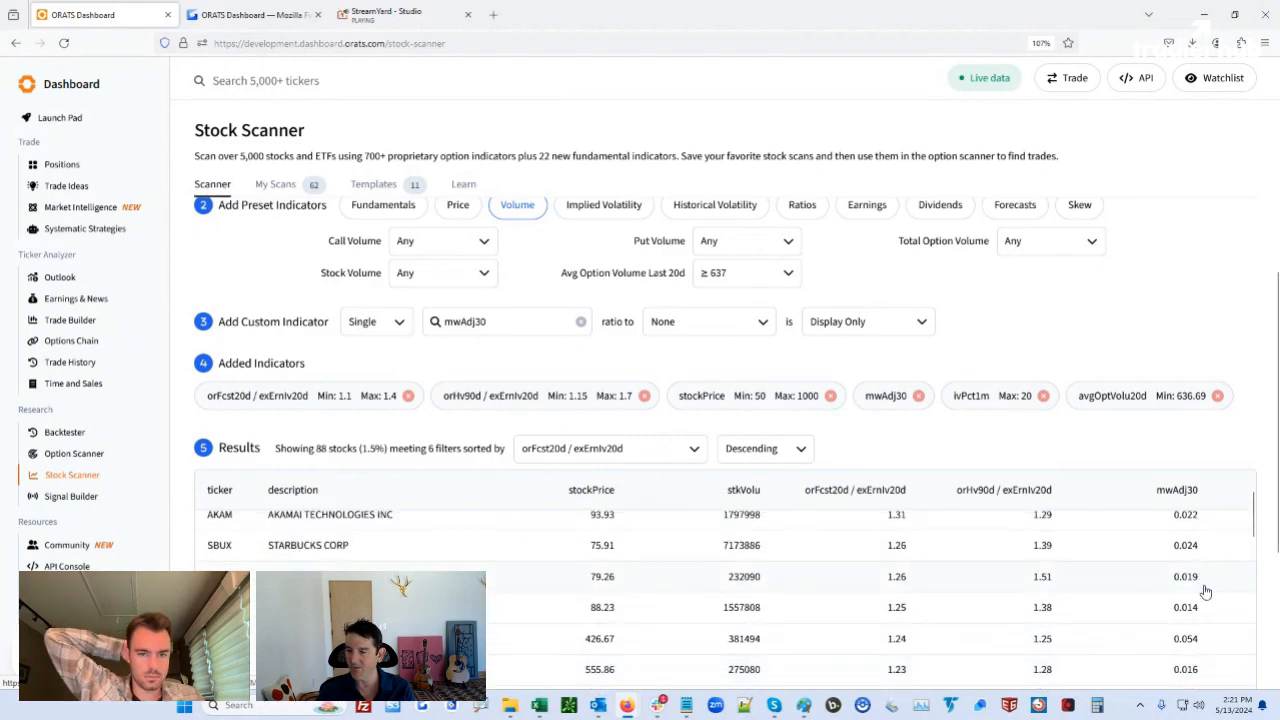
pyautogui.scroll(2, 1198, 572)
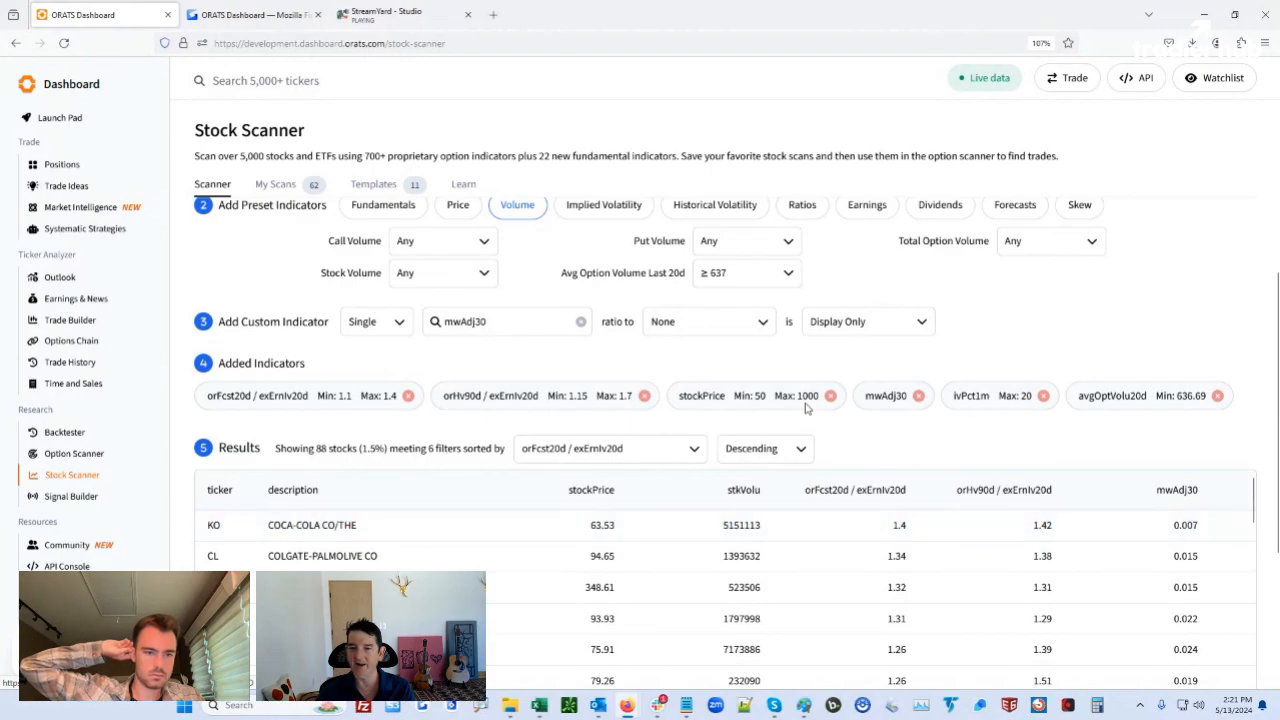
pyautogui.scroll(2, 790, 410)
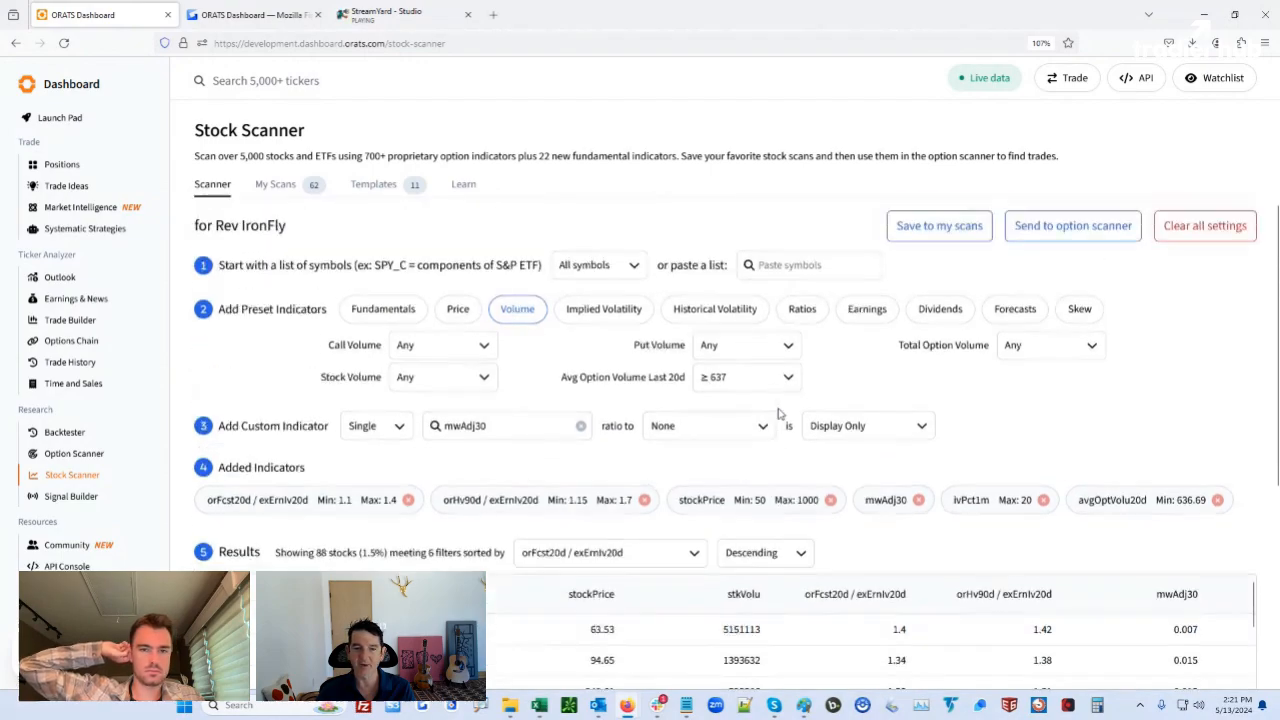
# Try a custom maximum of 0.01 for the mwAdj30 indicator and look through the remaining stocks
pyautogui.click(870, 428)
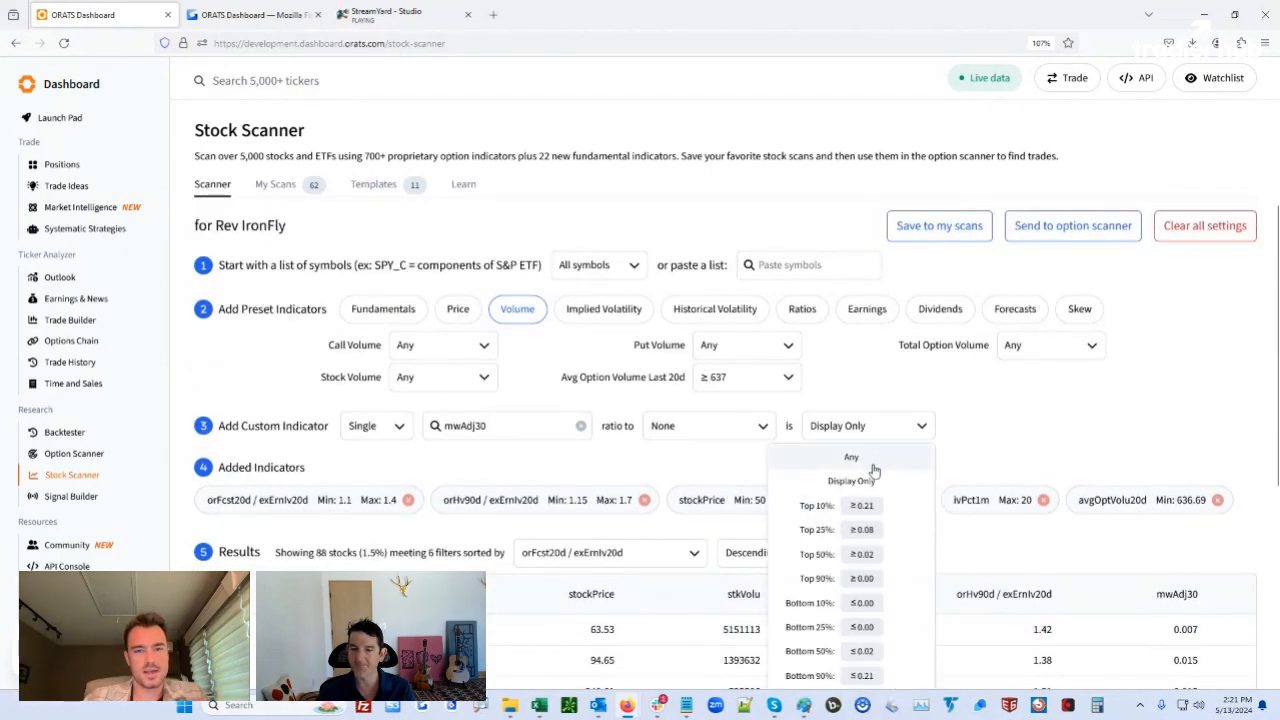
pyautogui.click(1046, 428)
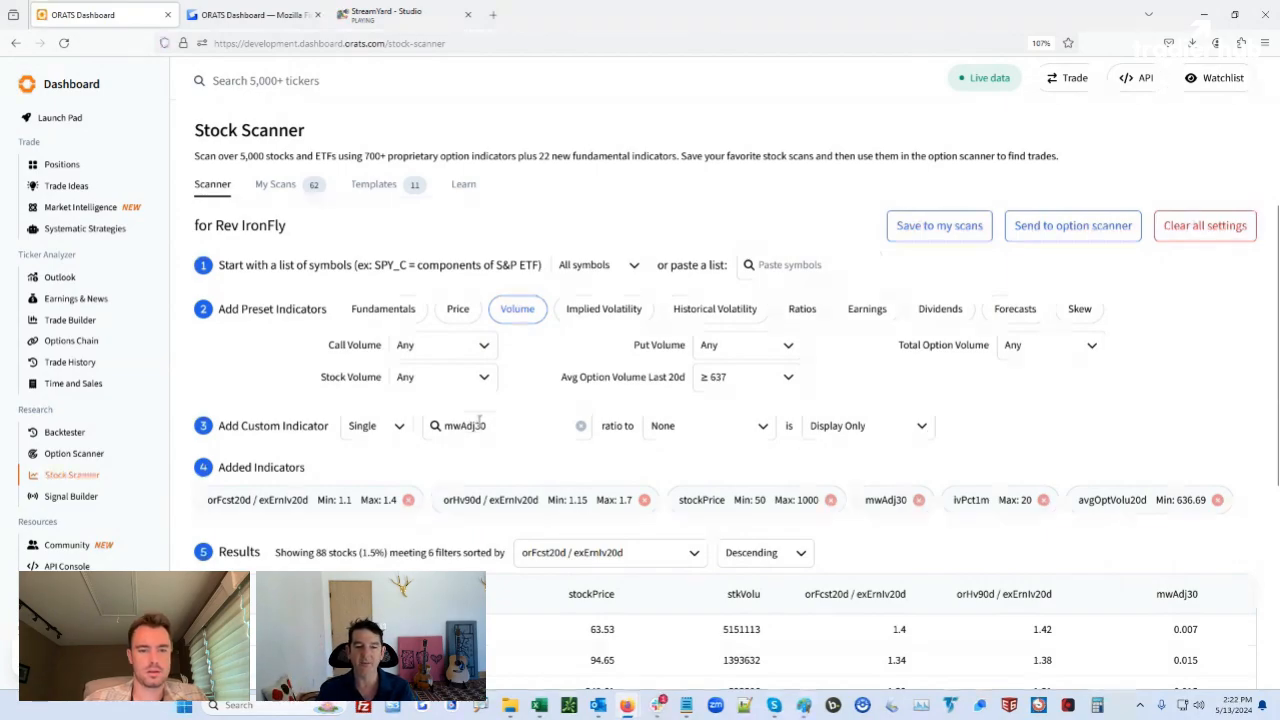
pyautogui.click(921, 428)
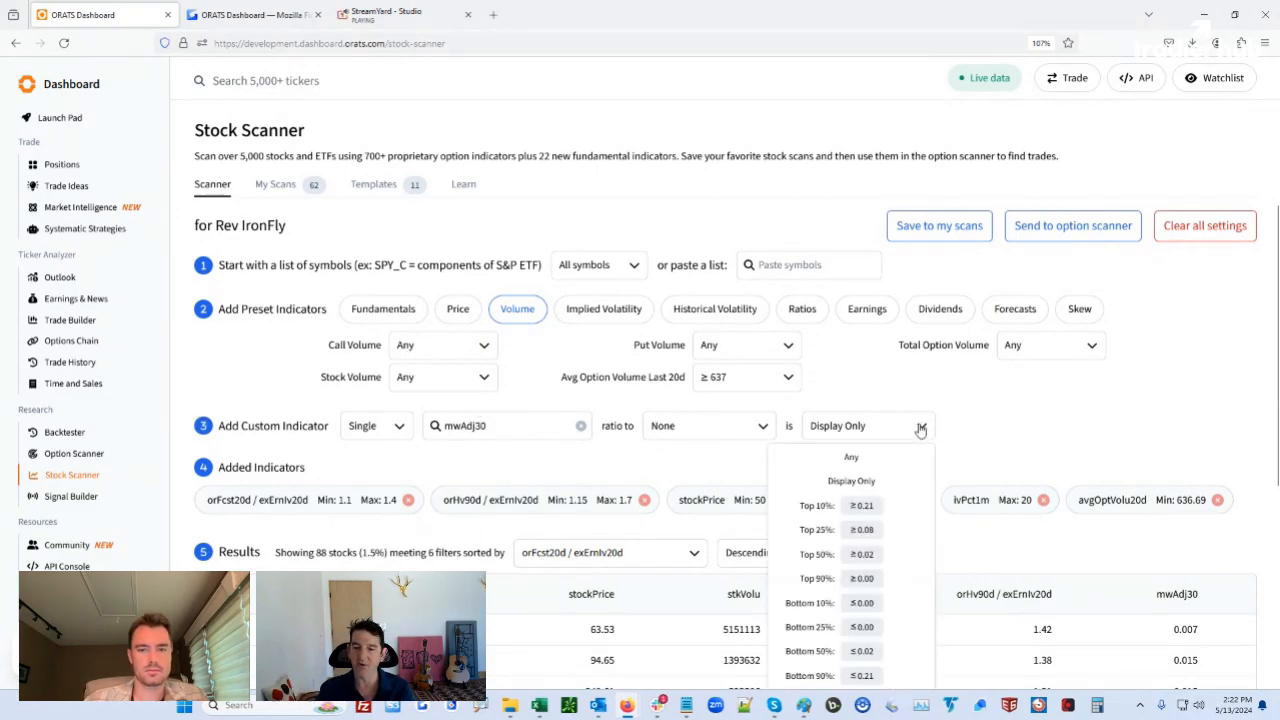
pyautogui.scroll(-1, 1018, 430)
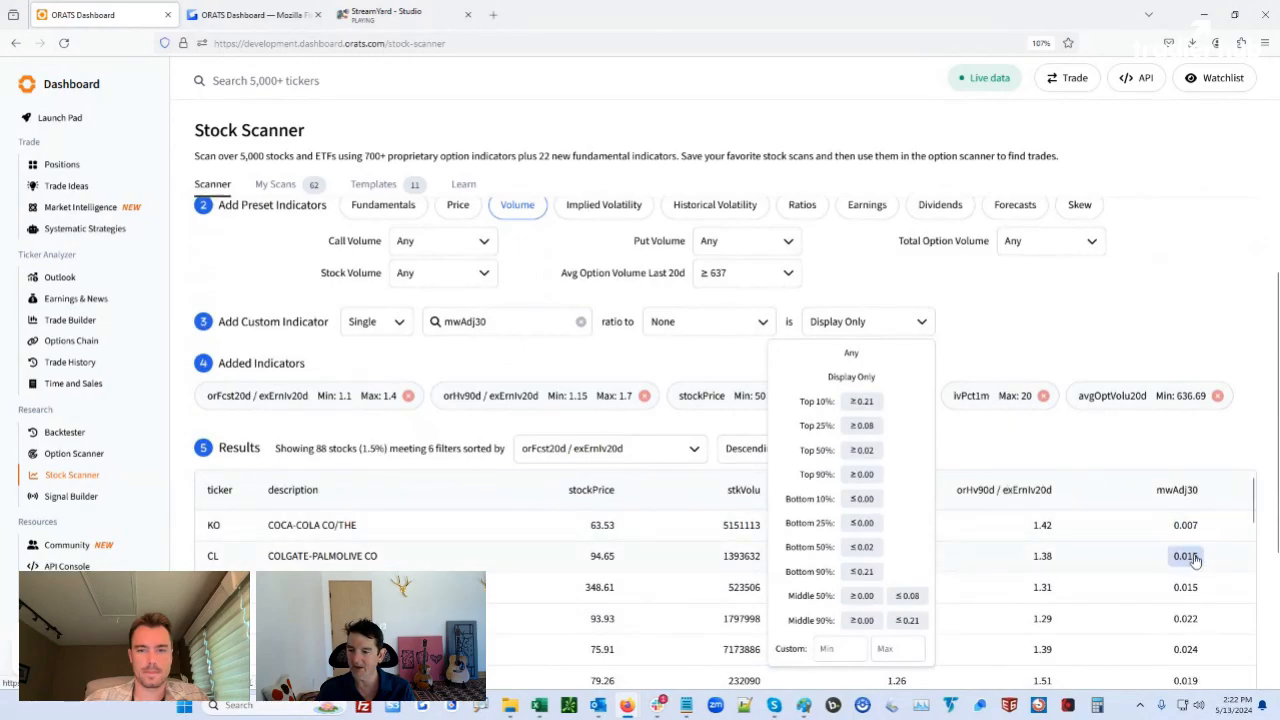
pyautogui.click(888, 648)
pyautogui.write('.0')
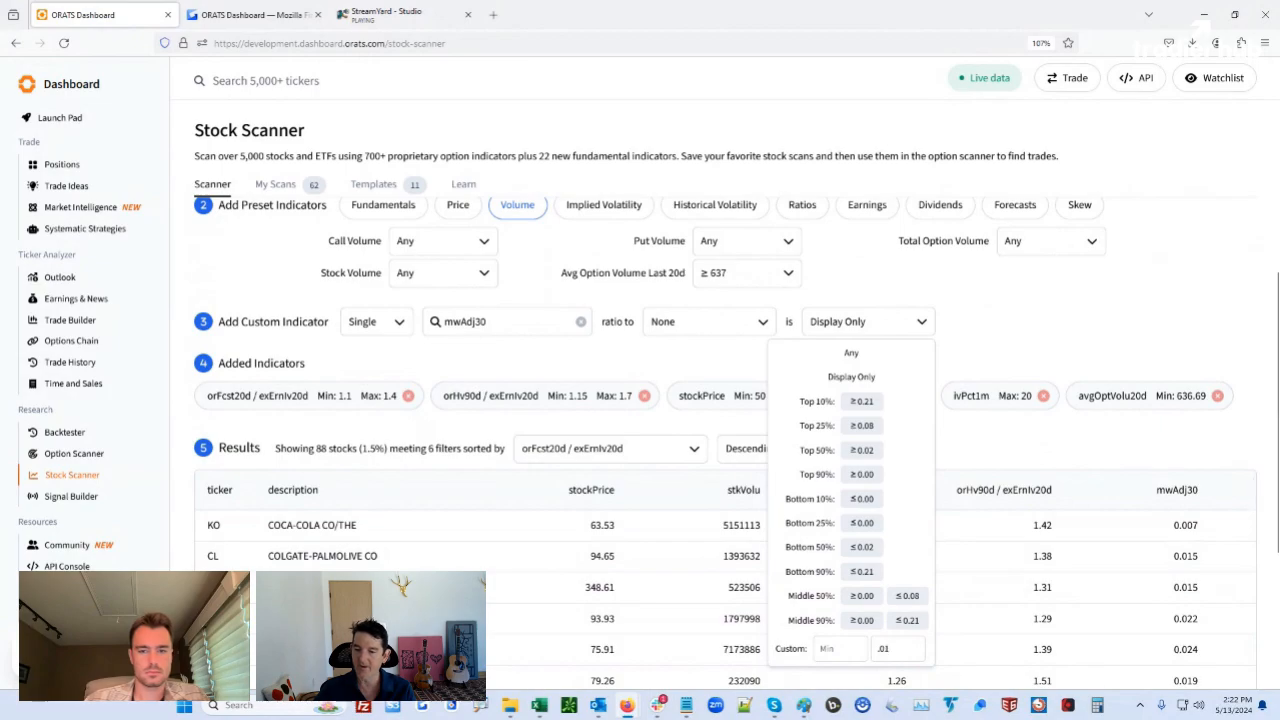
pyautogui.write('1')
pyautogui.press('Return')
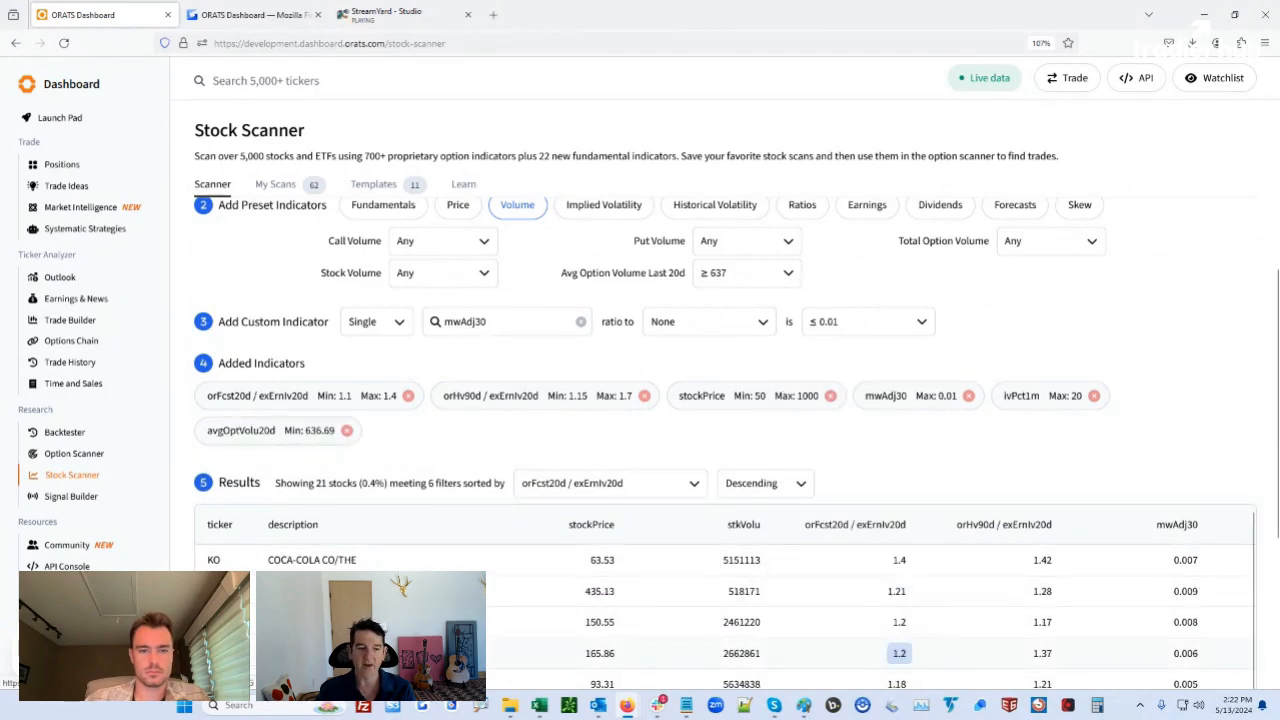
pyautogui.scroll(-3, 392, 575)
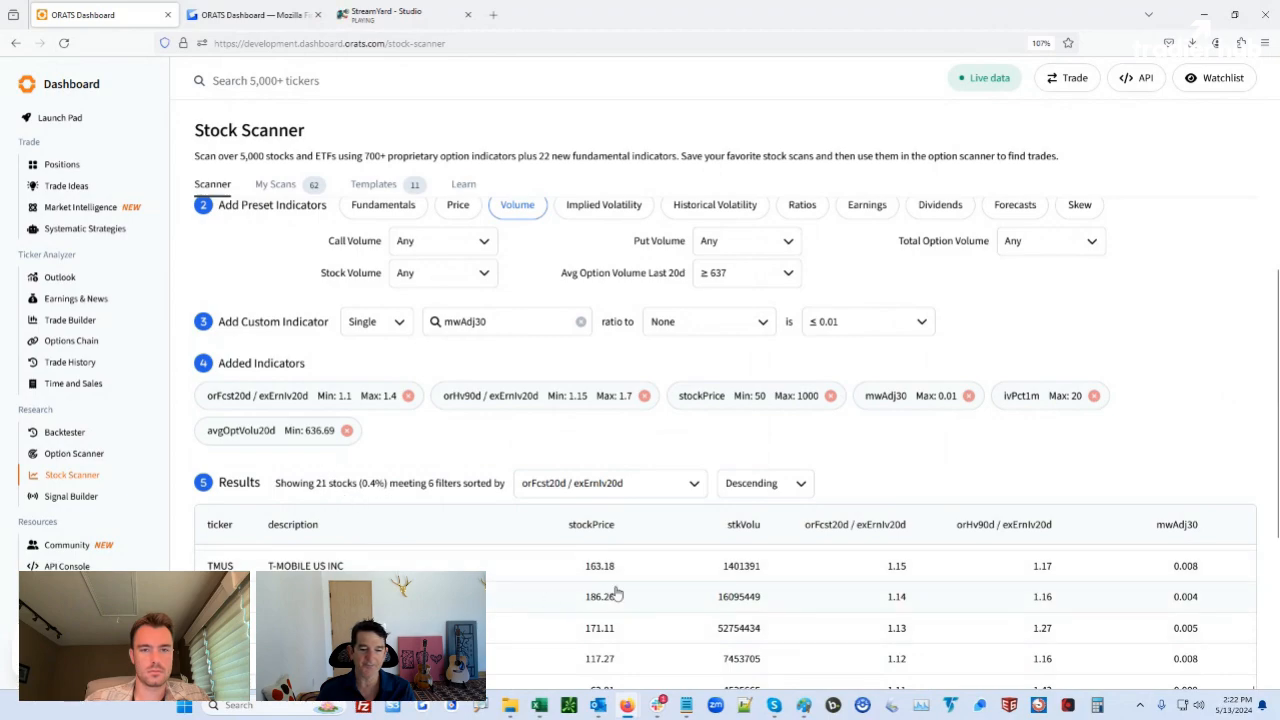
# Set the custom maximum of the mwAdj30 indicator to 0.015
pyautogui.click(848, 323)
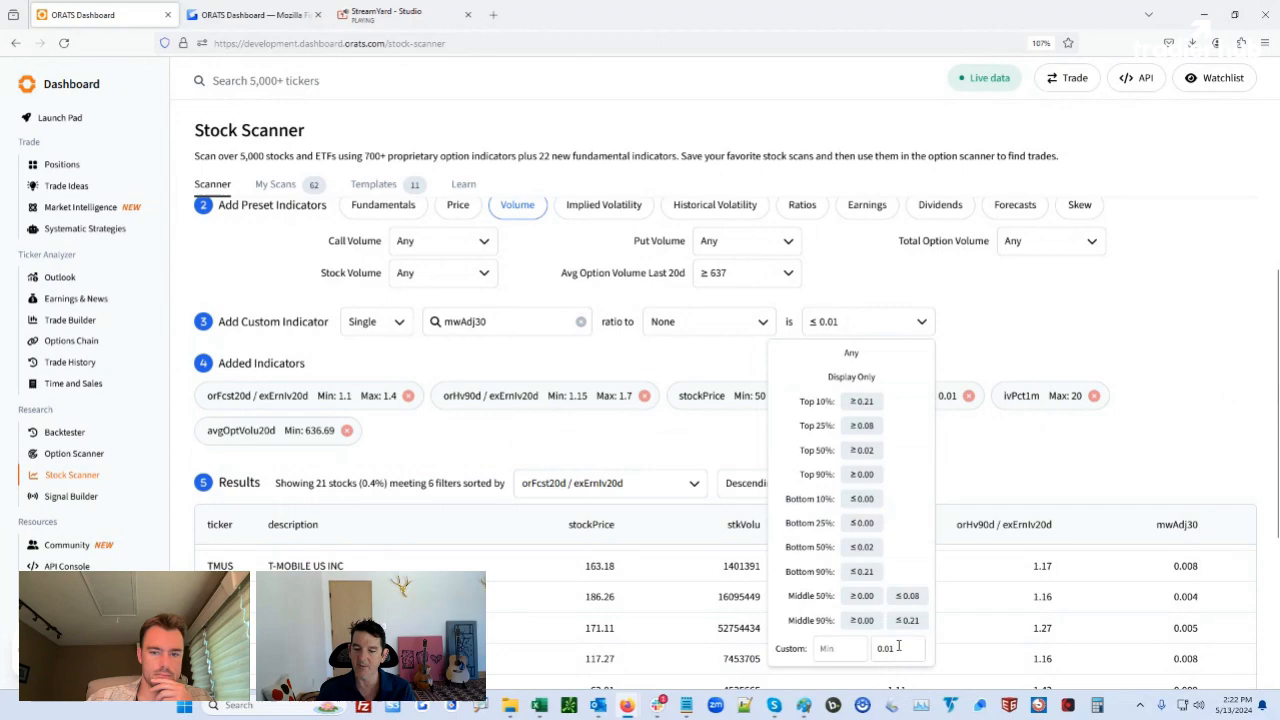
pyautogui.write('5')
pyautogui.press('Return')
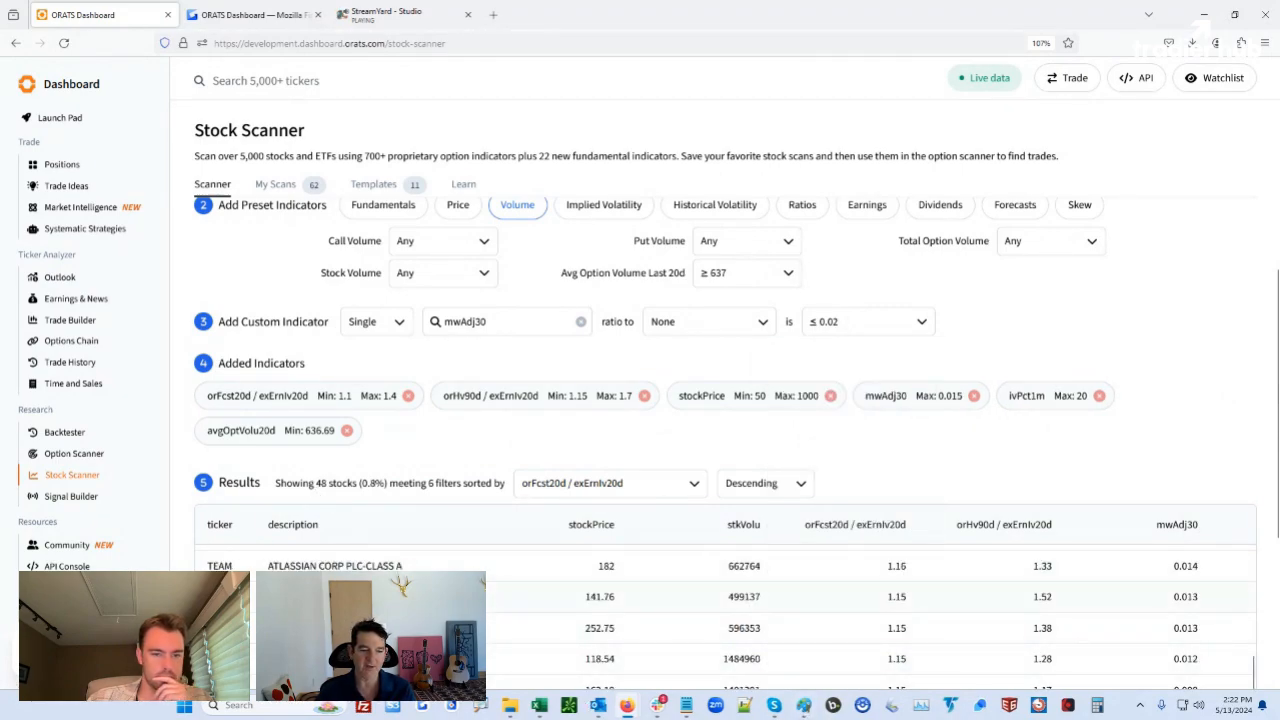
# Save the updated filters to my scans, overwriting the stock scan named for Rev IronFly
pyautogui.scroll(5, 730, 620)
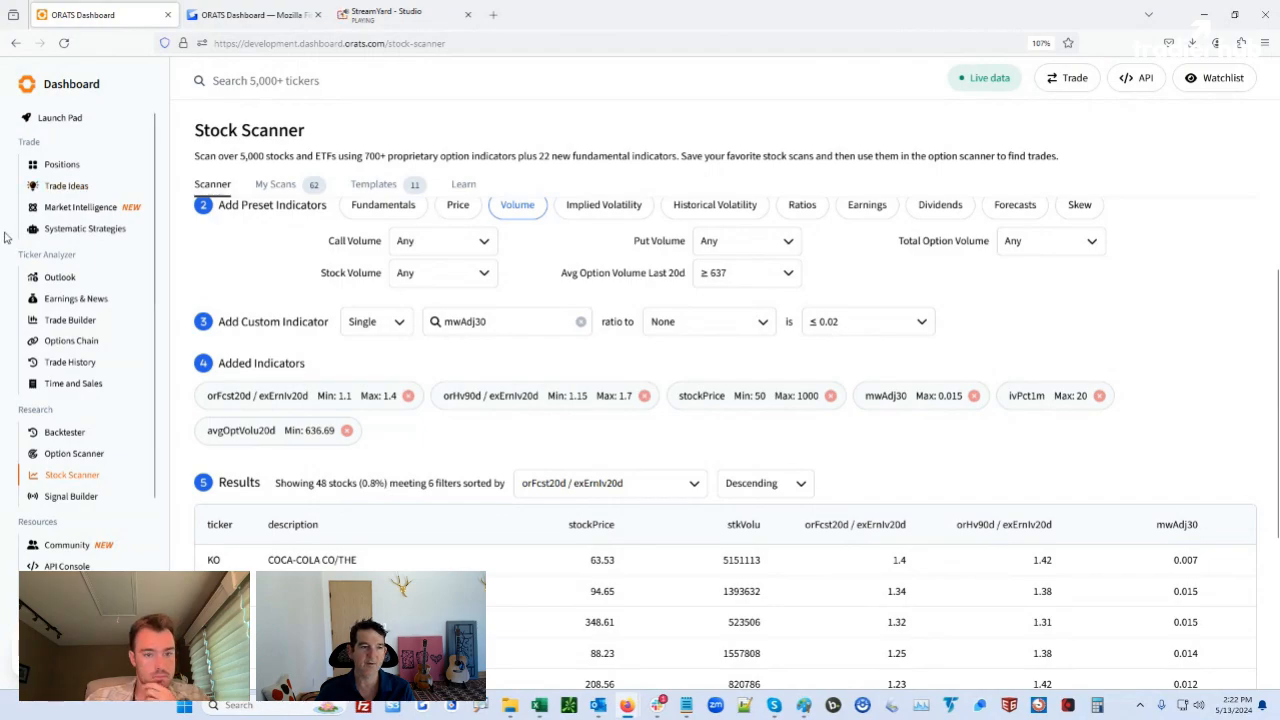
pyautogui.scroll(2, 1228, 422)
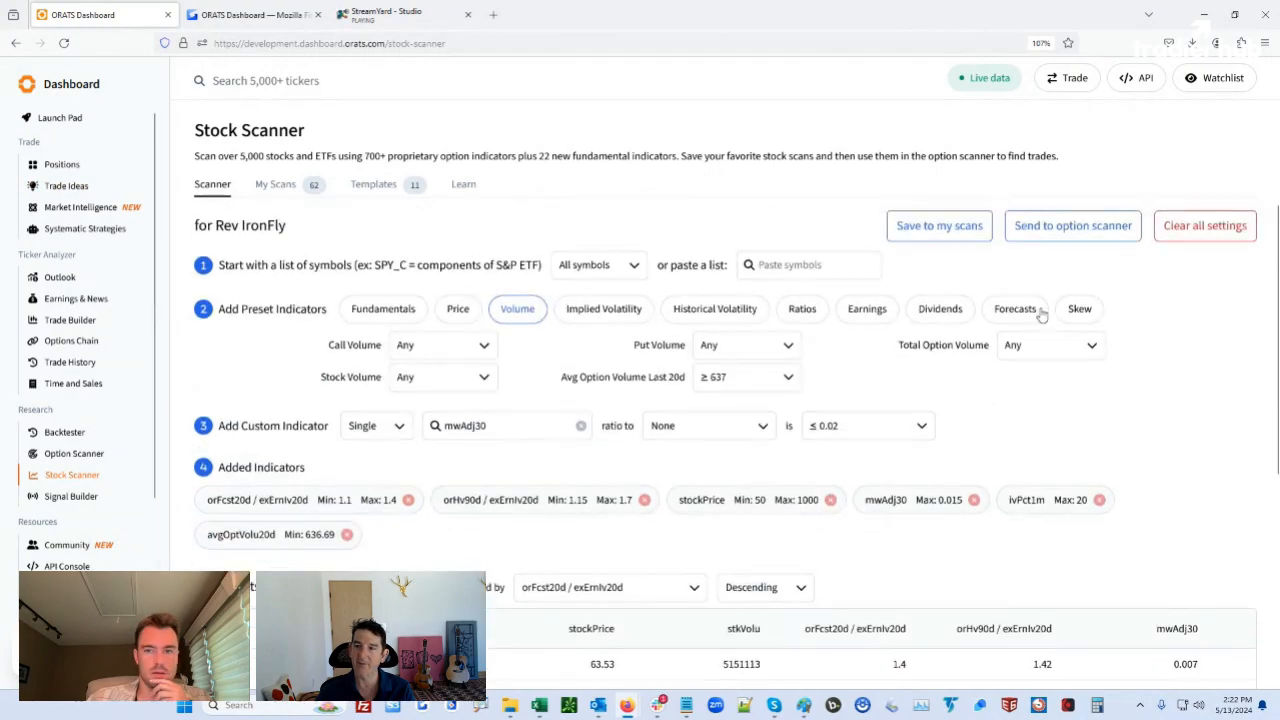
pyautogui.click(944, 231)
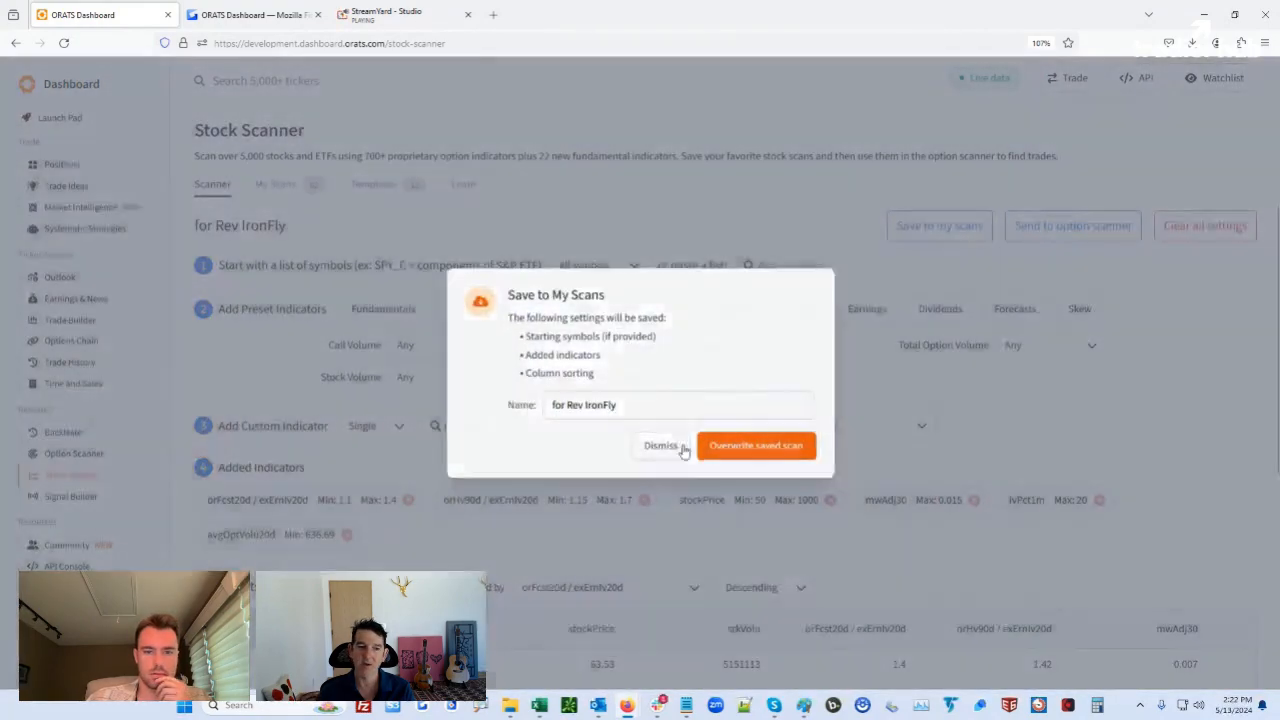
pyautogui.click(661, 446)
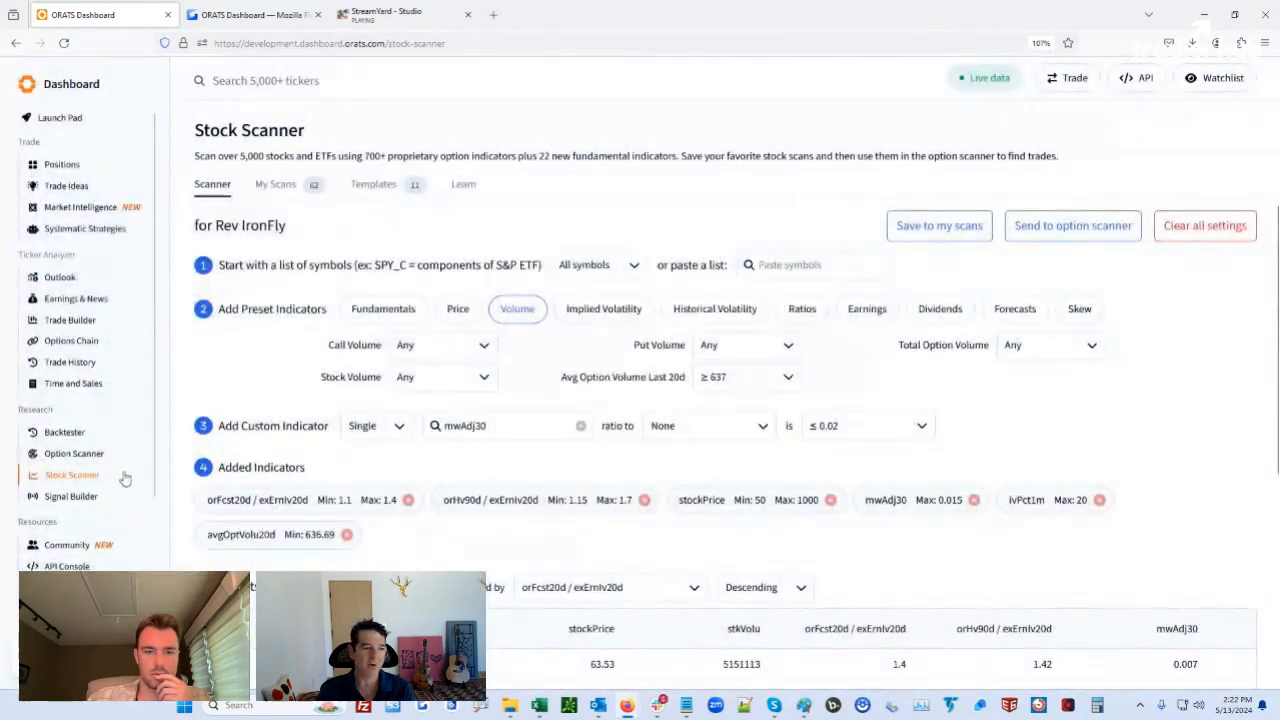
# In the option scanner, clear the Rev IronFly symbols and reload them from the for Rev IronFly stock scan
pyautogui.click(74, 454)
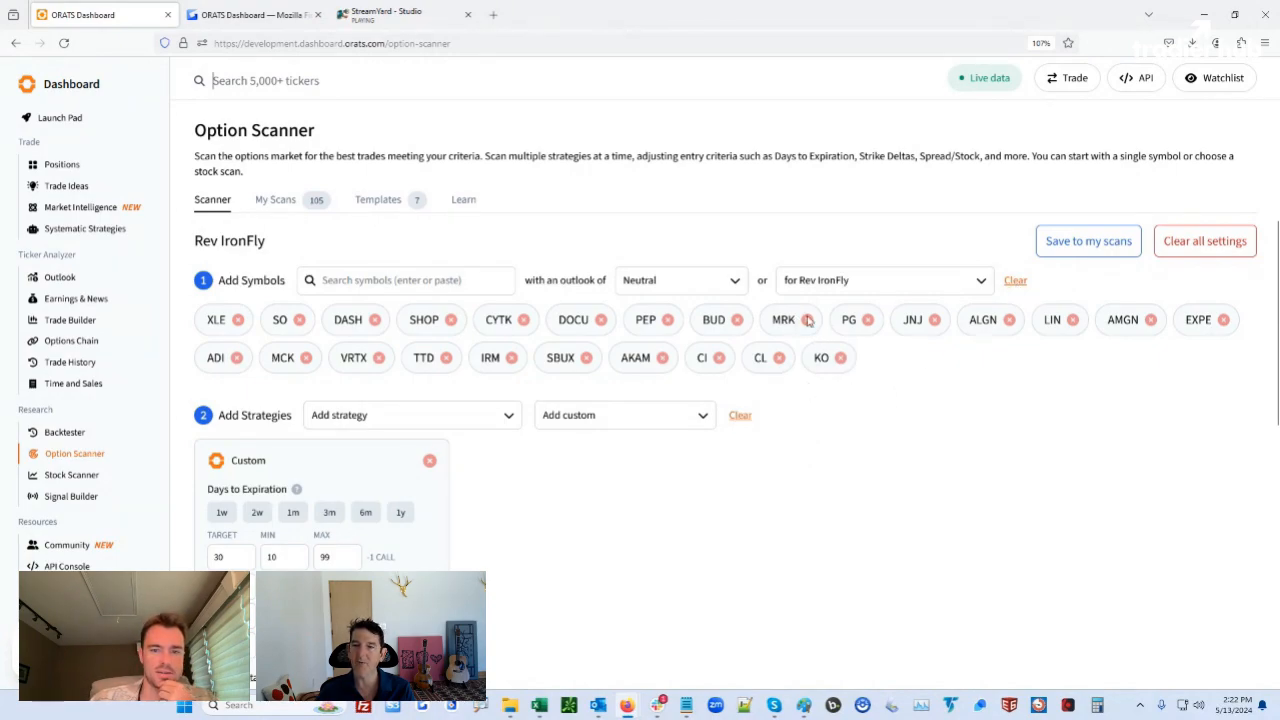
pyautogui.click(1015, 282)
pyautogui.click(982, 284)
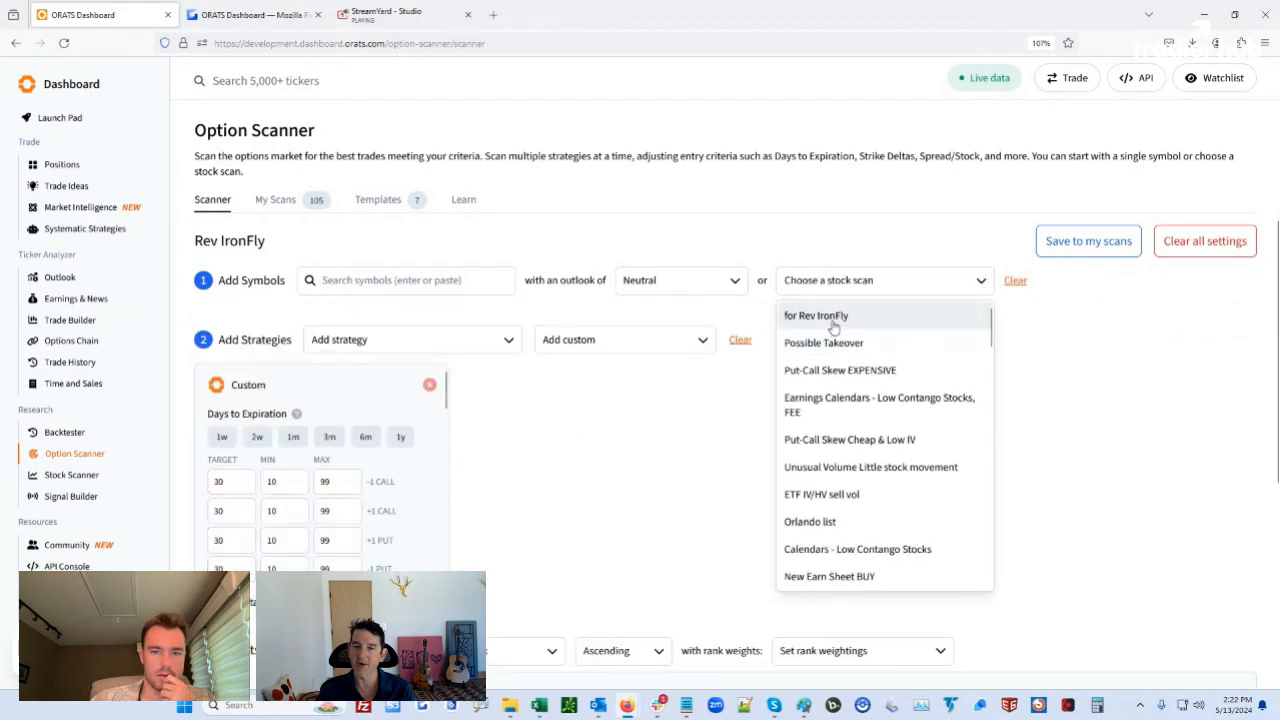
pyautogui.click(834, 318)
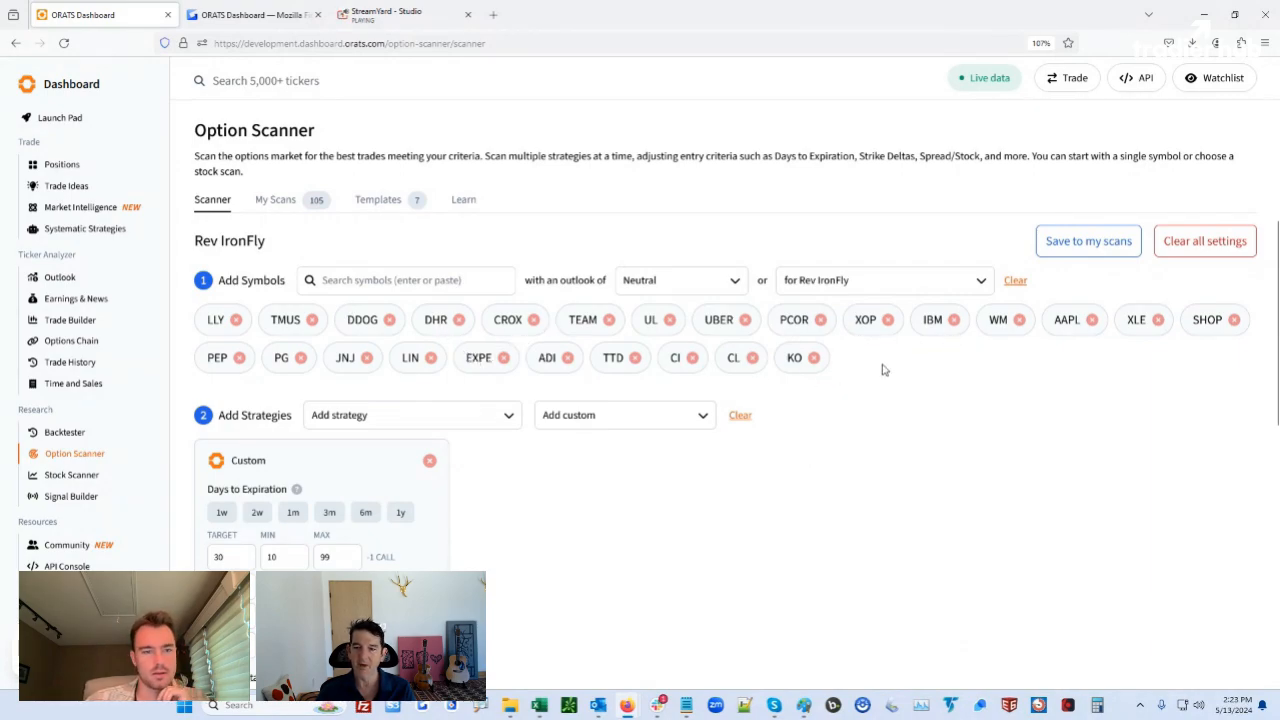
# Open the top-ranked DDOG Jun 14 trade from the option scan results and examine DDOG's earnings and news
pyautogui.scroll(-5, 883, 398)
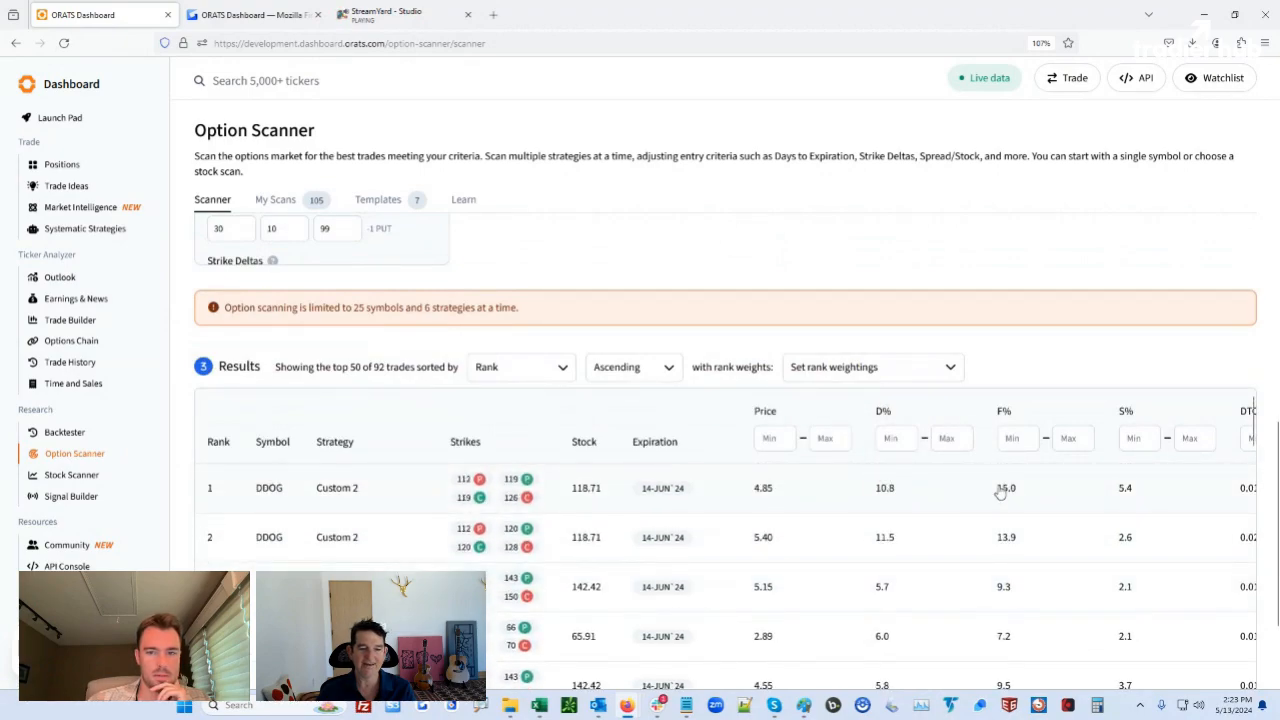
pyautogui.click(750, 489)
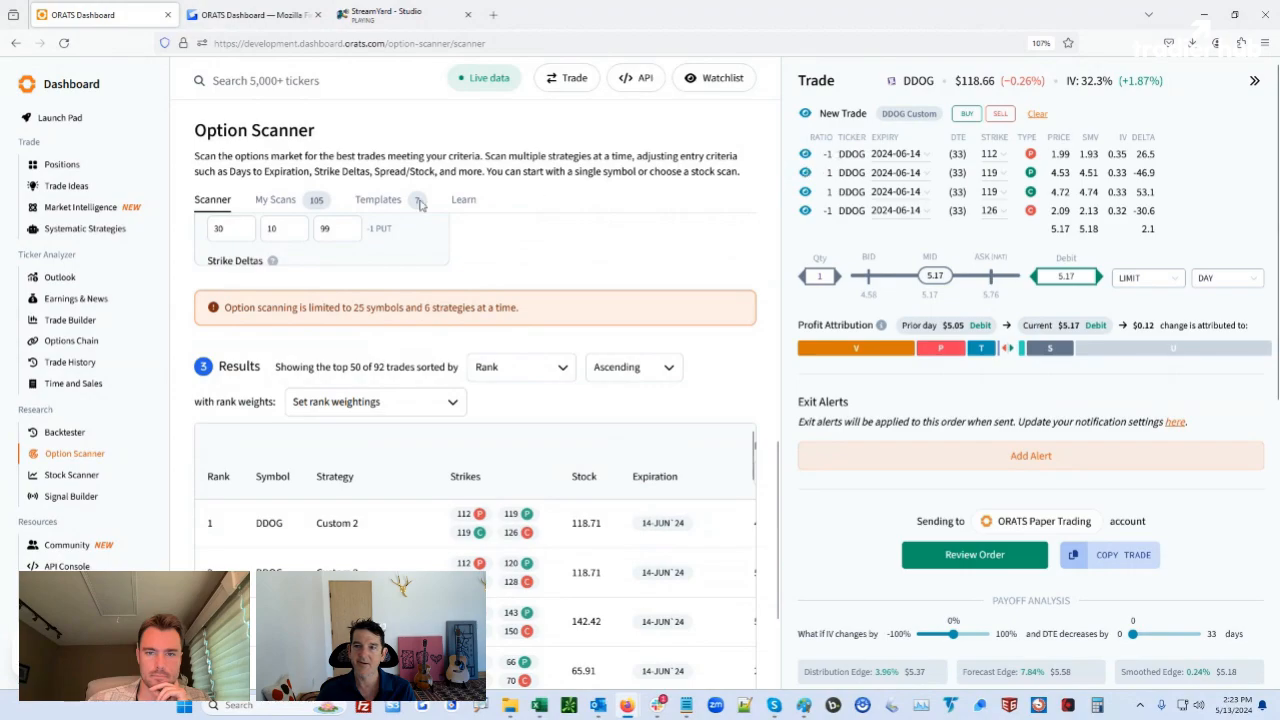
pyautogui.click(87, 302)
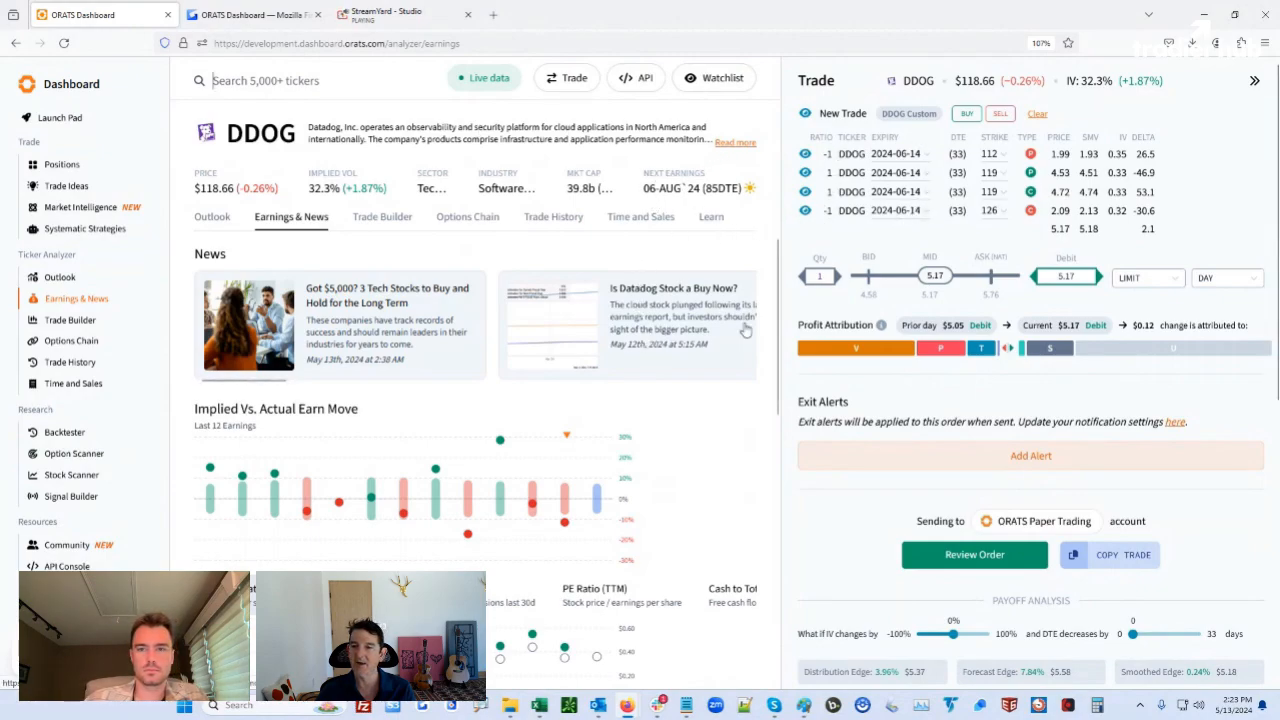
# Examine the payoff analysis of the open DDOG Jun 14 trade and collapse the trade pane
pyautogui.scroll(-2, 988, 416)
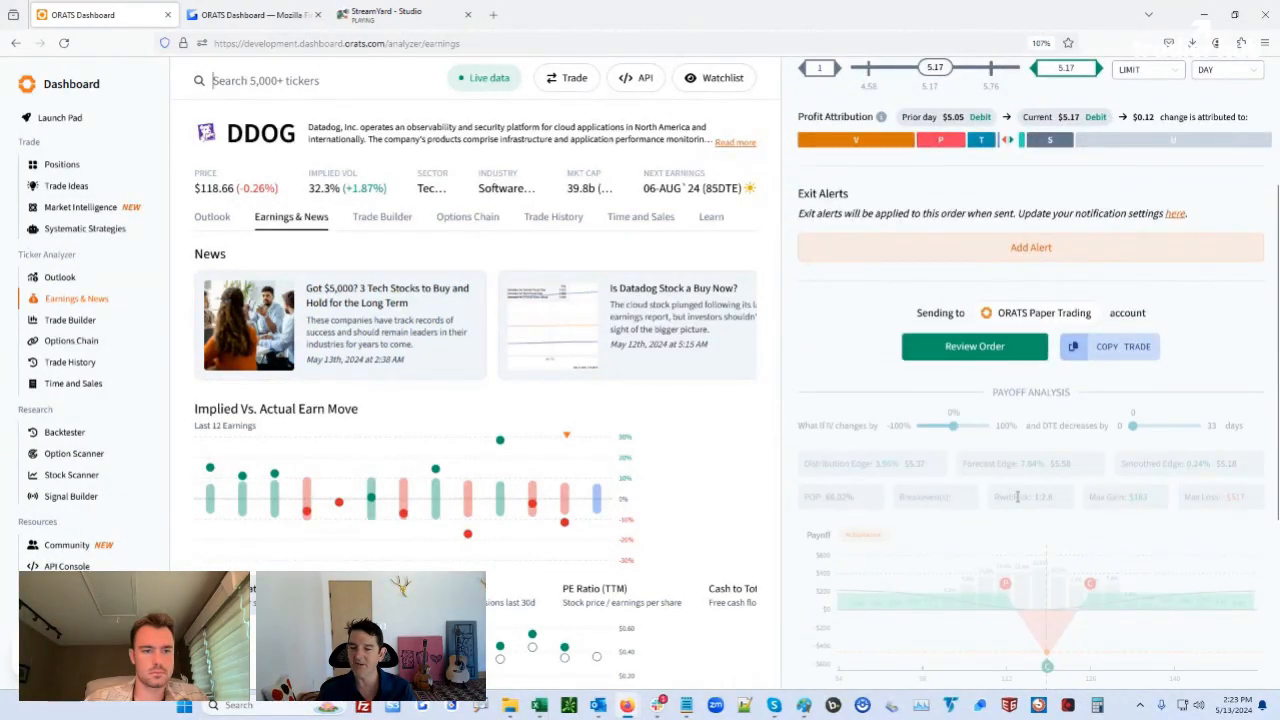
pyautogui.scroll(2, 1213, 93)
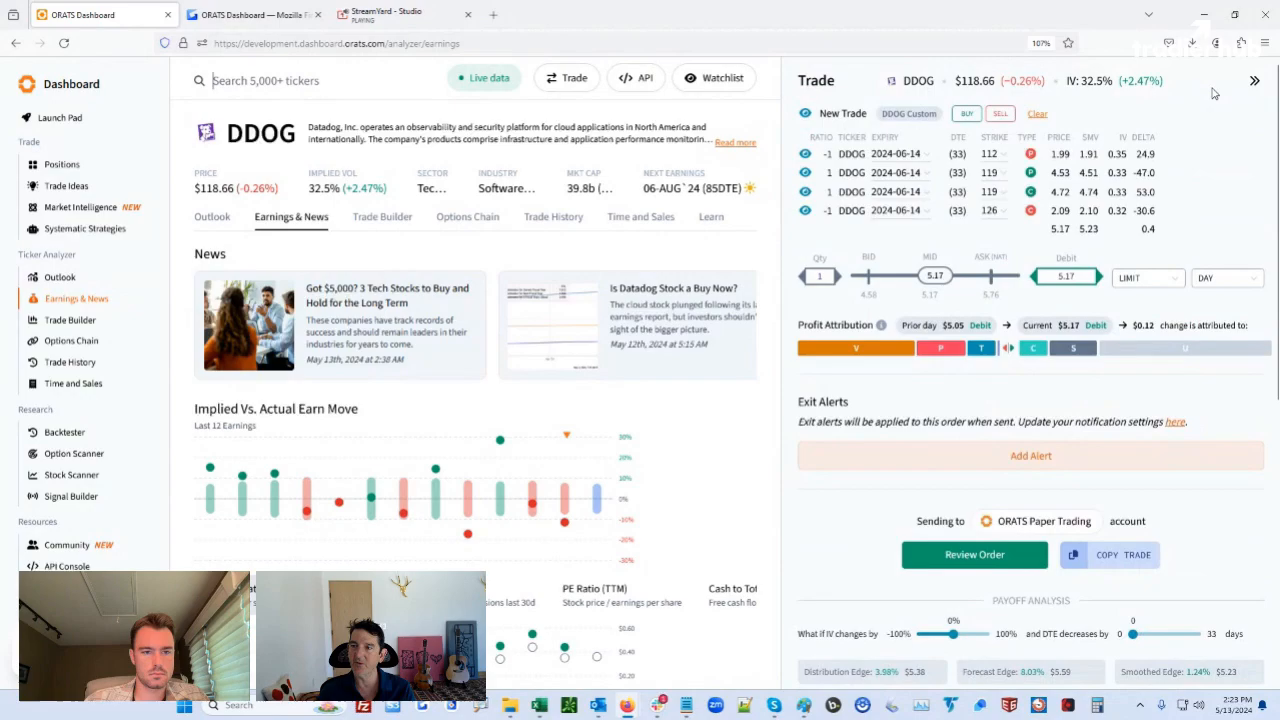
pyautogui.click(1252, 84)
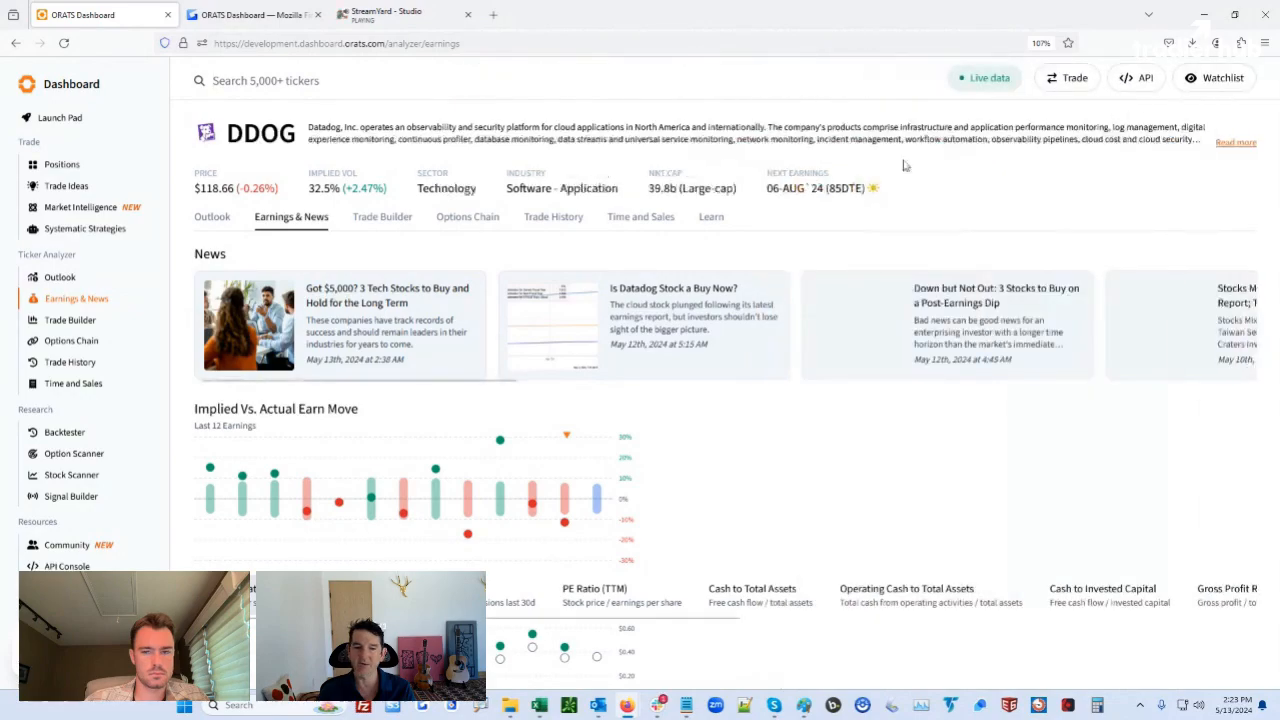
# Return to the option scanner and filter the Rev IronFly results to an S% between -2 and 2
pyautogui.click(76, 453)
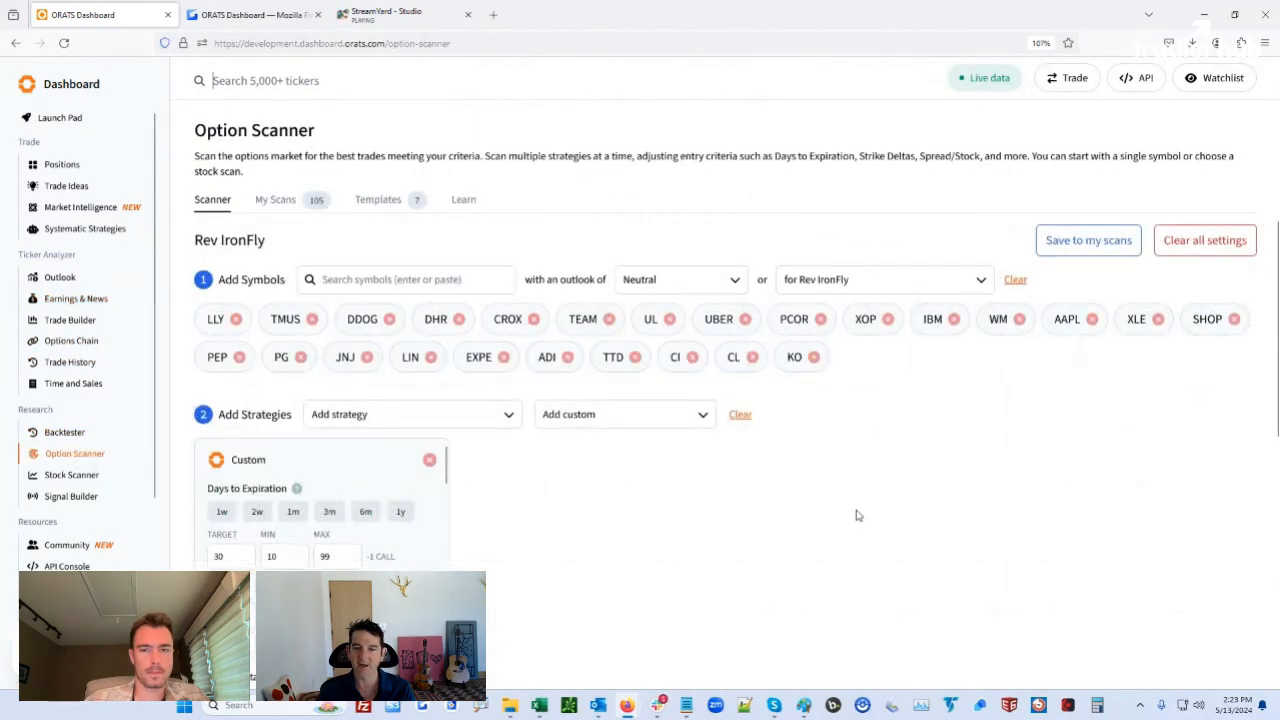
pyautogui.scroll(-6, 850, 520)
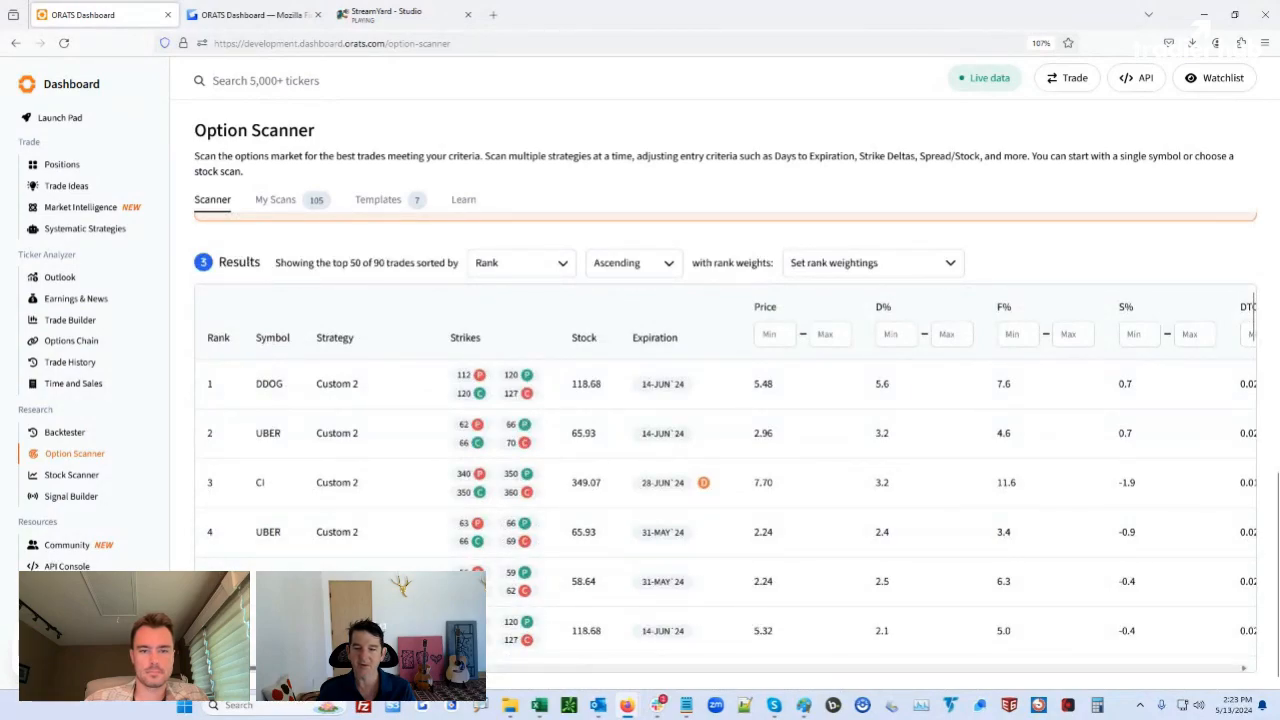
pyautogui.moveTo(482, 668); pyautogui.dragTo(657, 685)
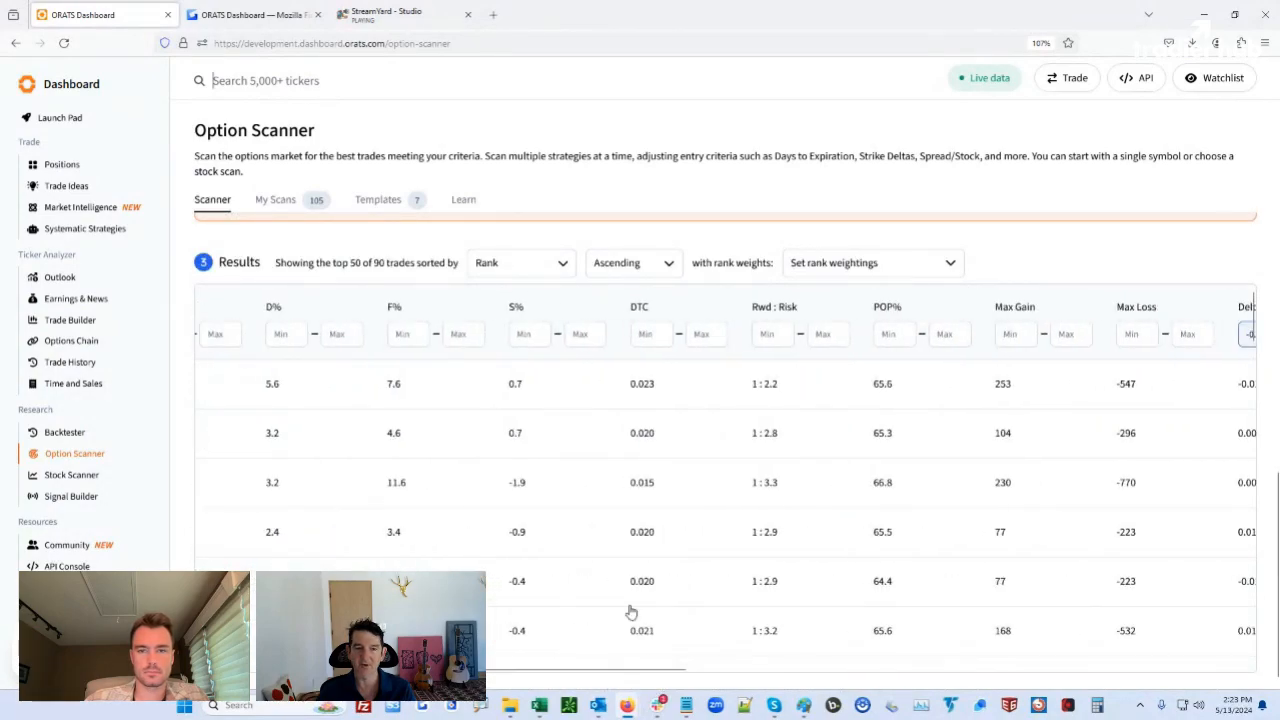
pyautogui.click(519, 337)
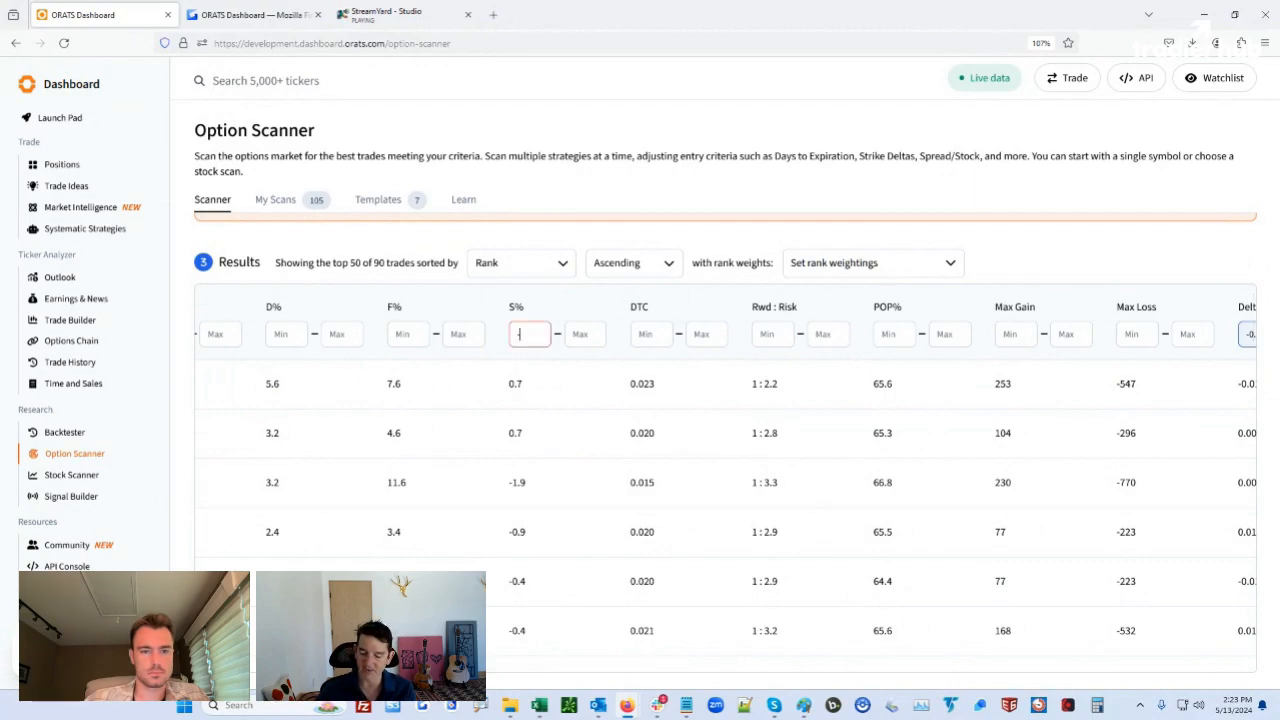
pyautogui.write('-2')
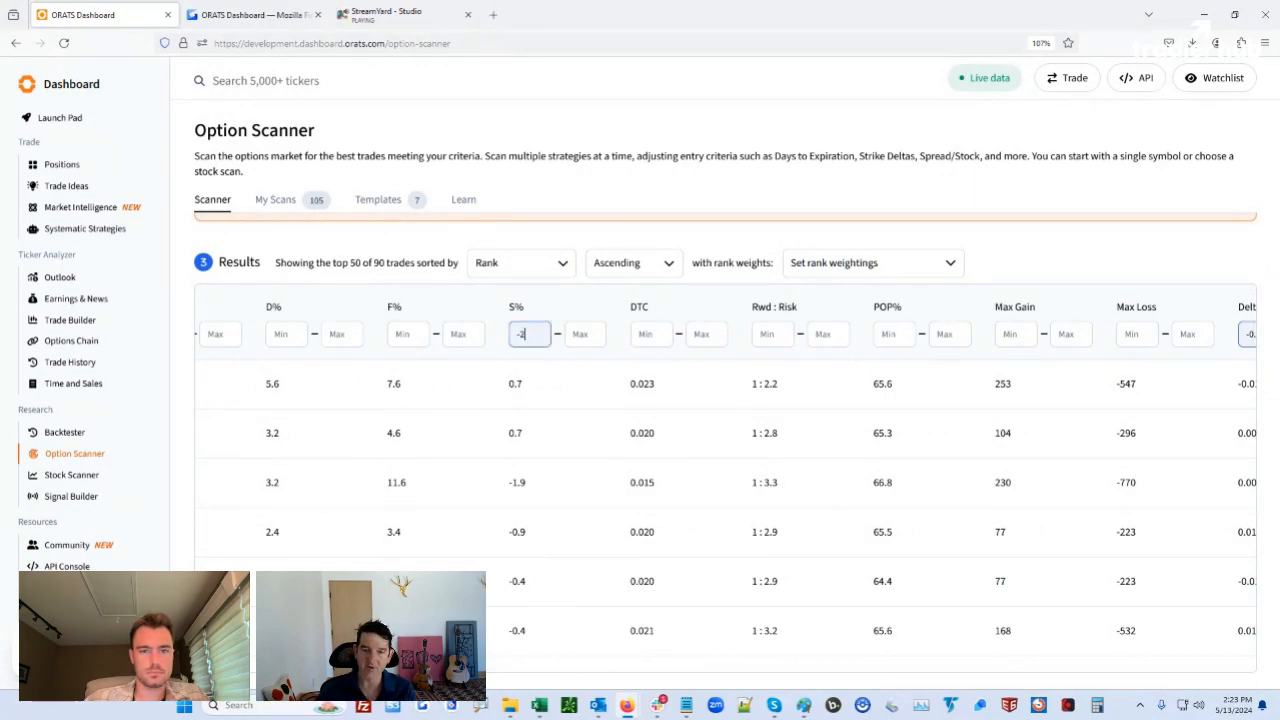
pyautogui.press('Tab')
pyautogui.write('2')
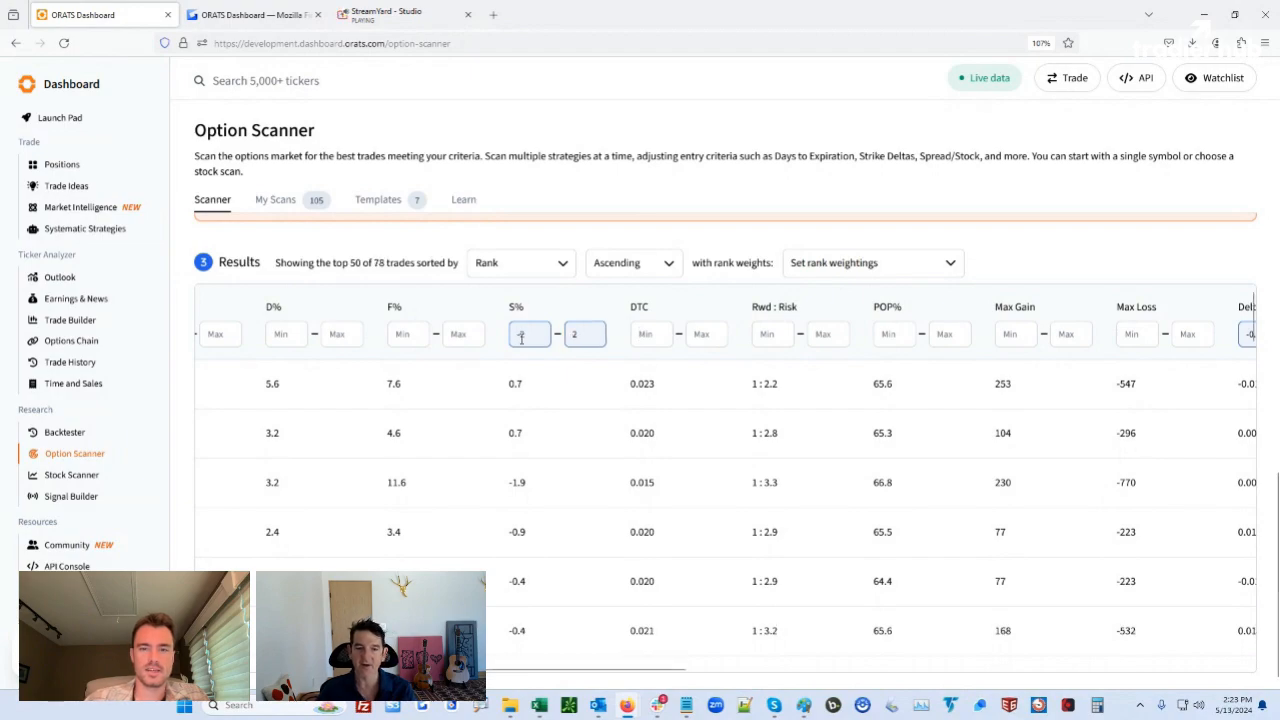
pyautogui.press('Tab')
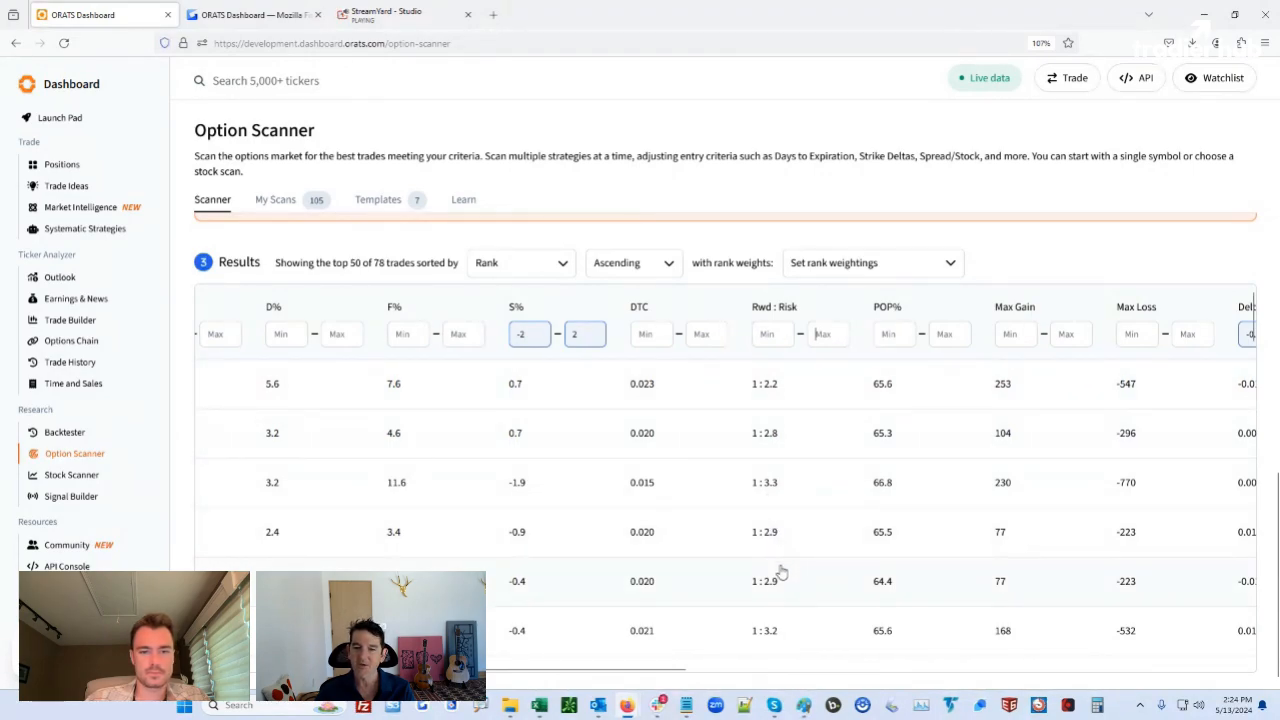
# Open the UBER Jun 14 64/67/70 trade from the results, examine its legs and payoff, and clear the trade
pyautogui.scroll(-10, 791, 612)
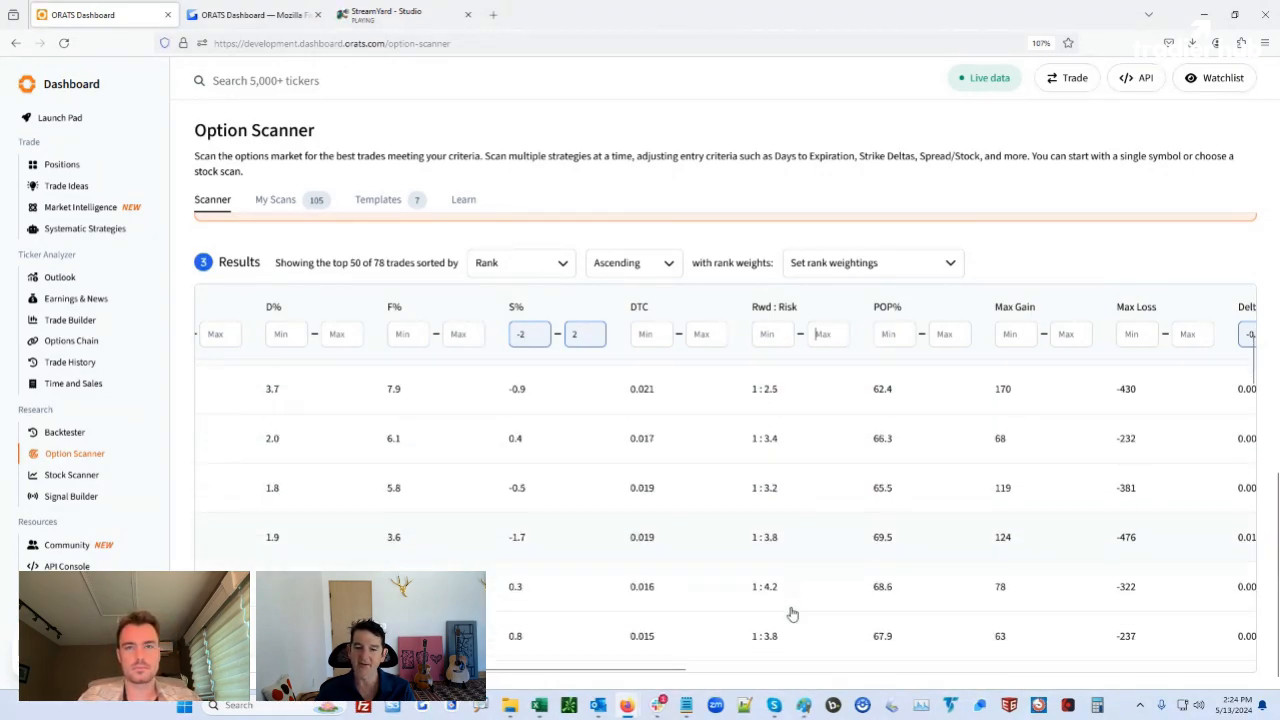
pyautogui.scroll(-3, 791, 612)
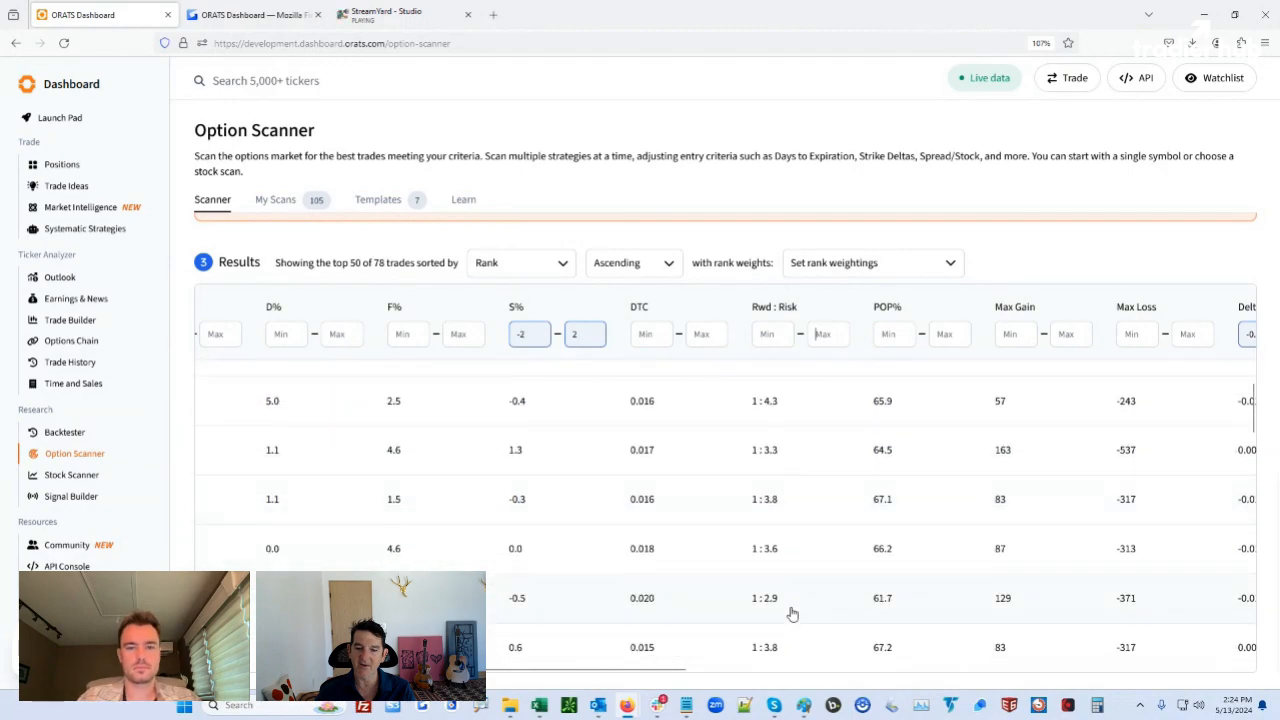
pyautogui.click(760, 412)
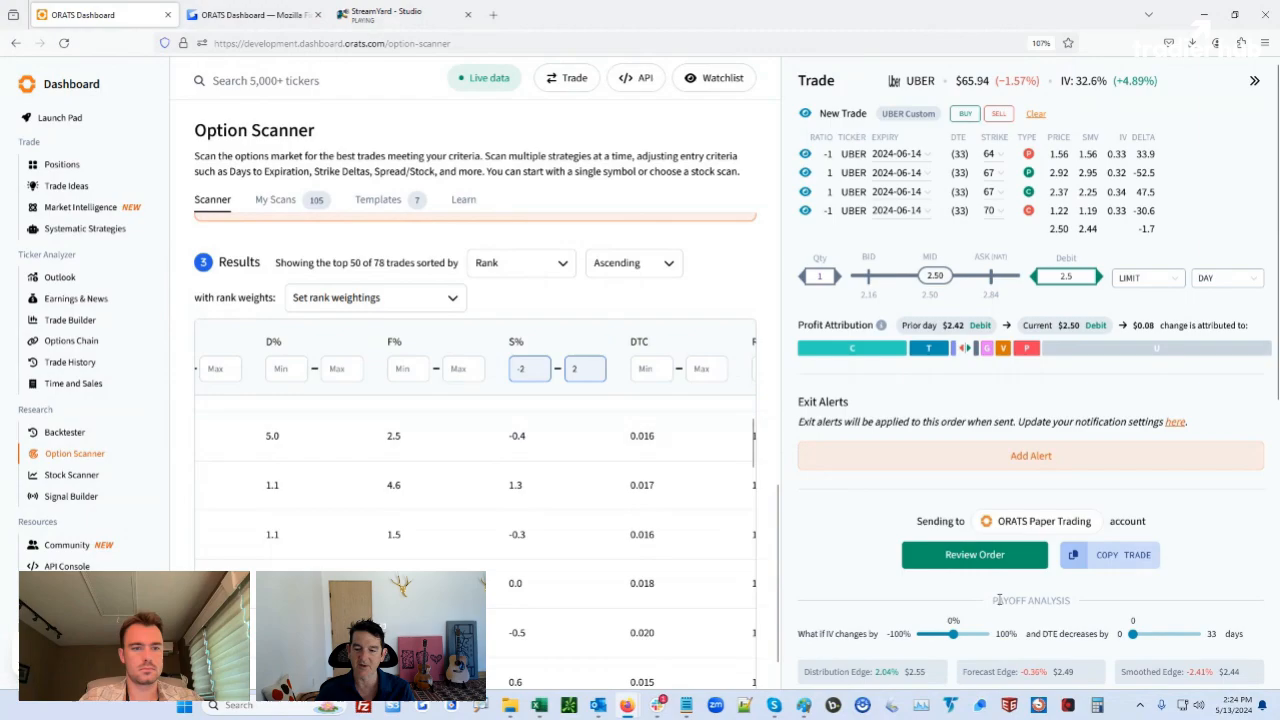
pyautogui.scroll(-1, 968, 624)
pyautogui.scroll(-2, 968, 624)
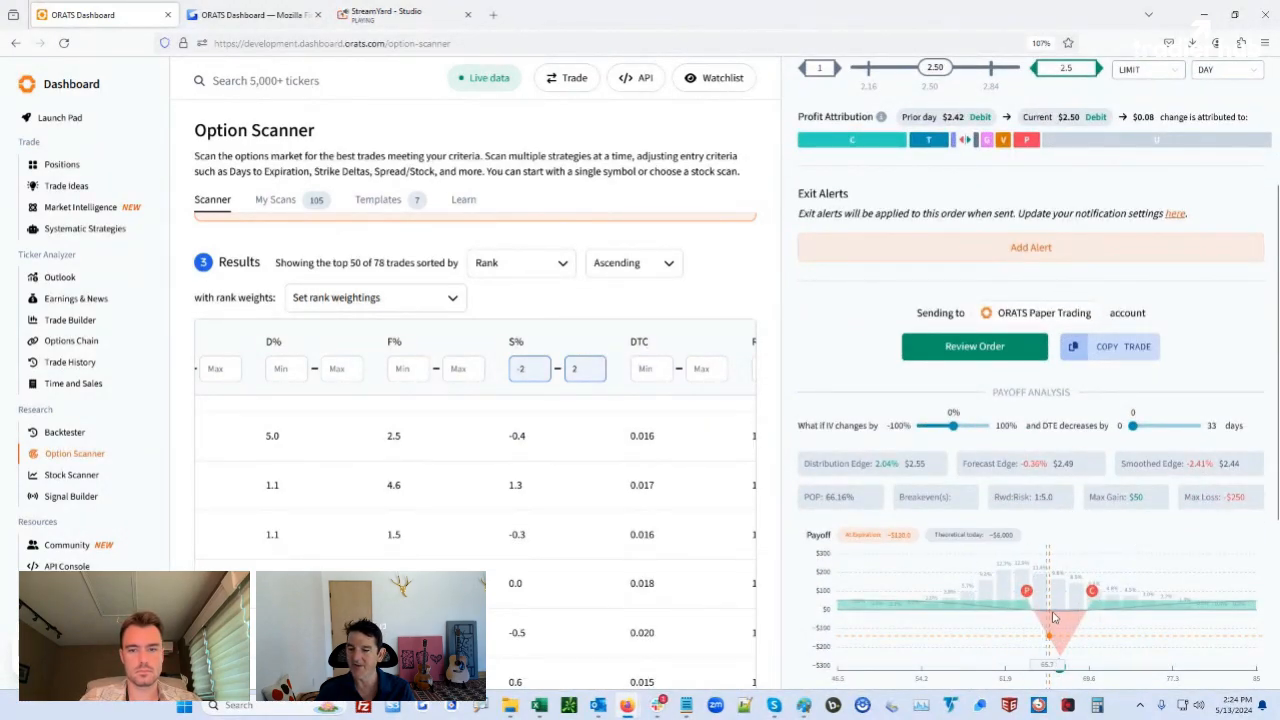
pyautogui.scroll(3, 1057, 499)
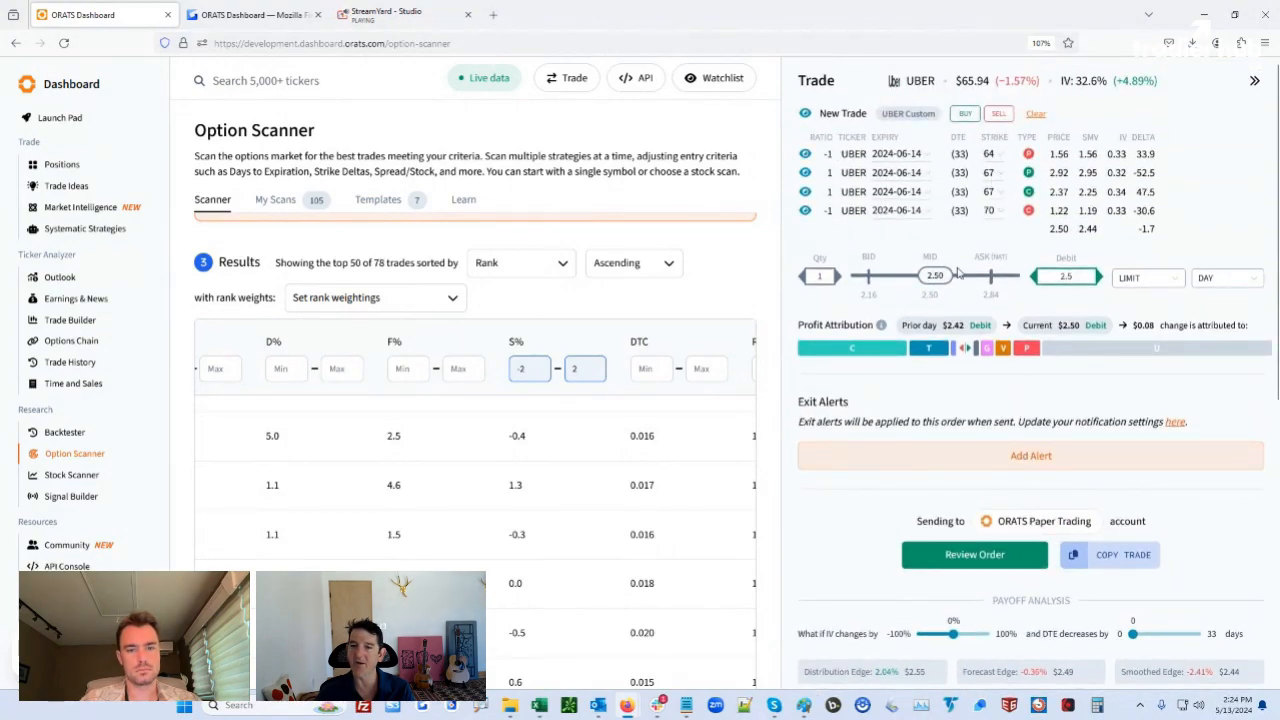
pyautogui.scroll(-3, 938, 396)
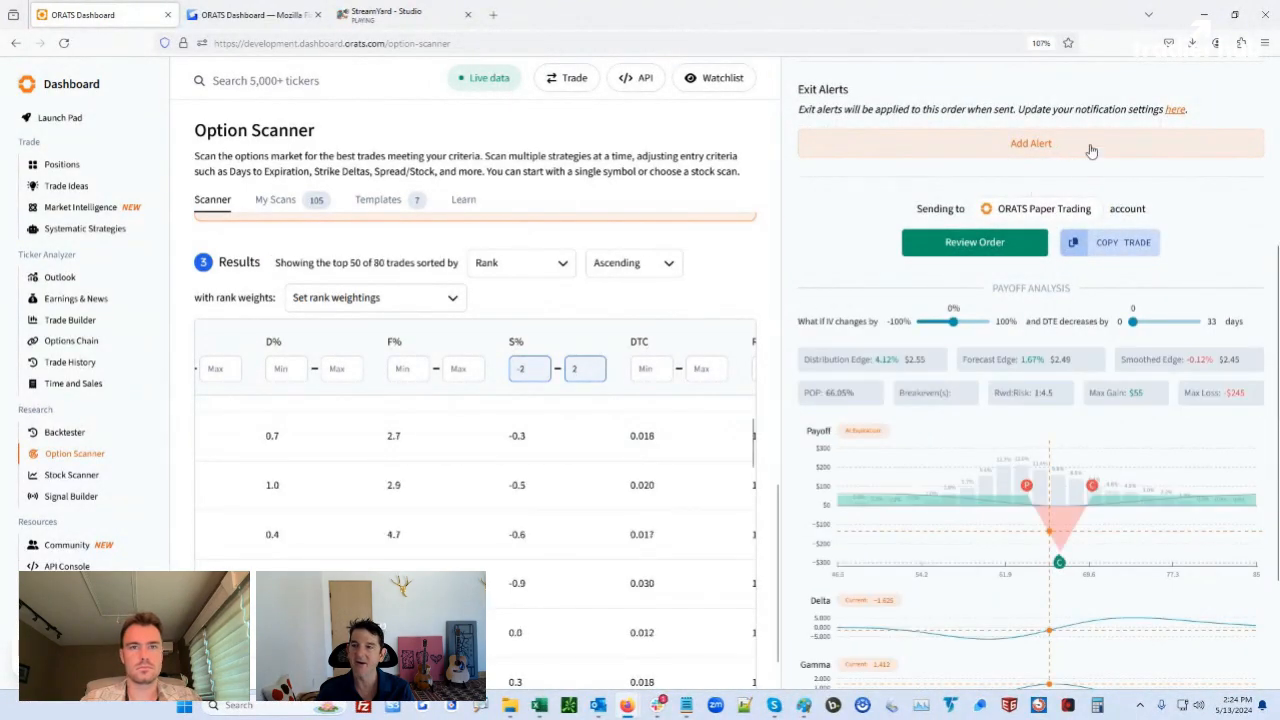
pyautogui.scroll(3, 1174, 250)
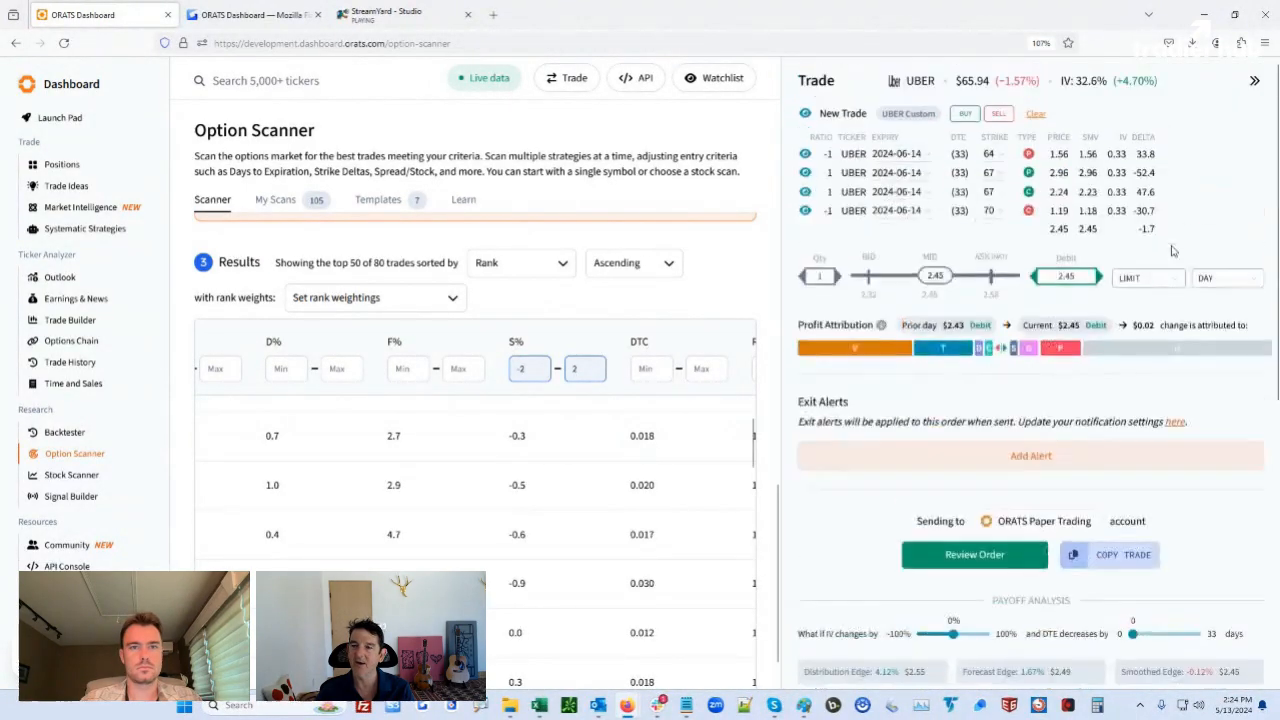
pyautogui.click(1035, 116)
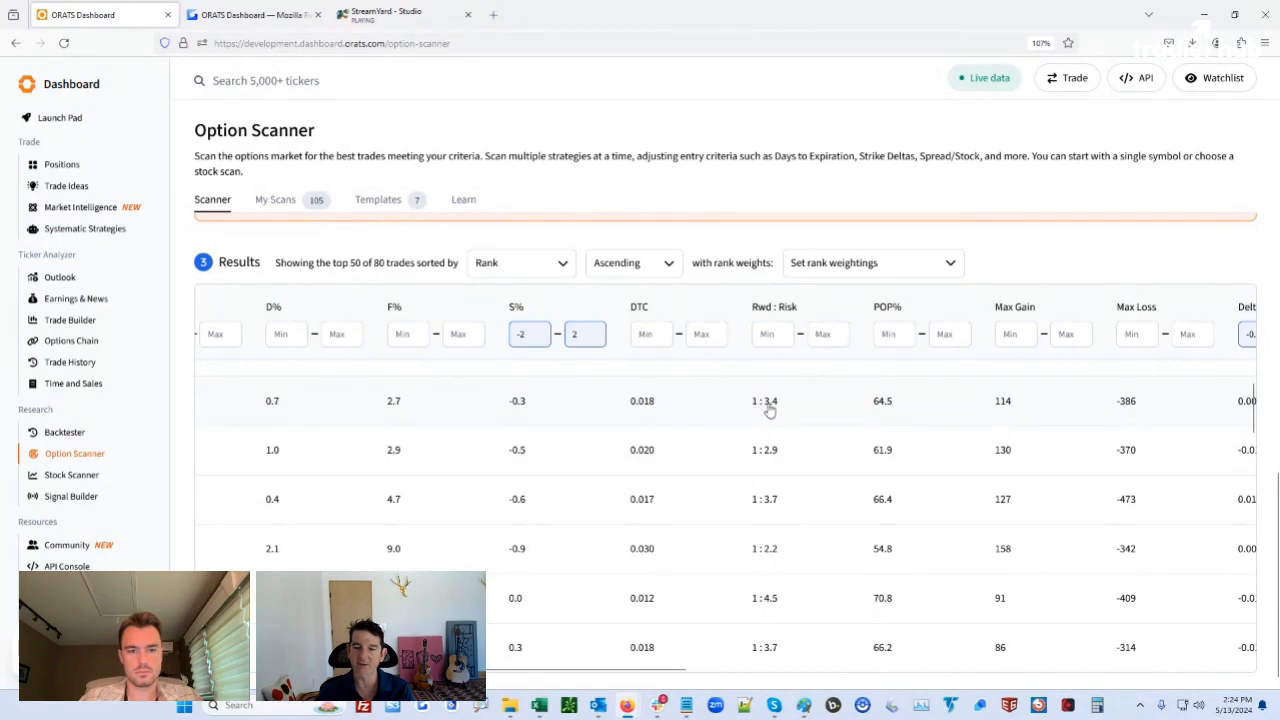
# Try maximum Rwd : Risk filters of 0.3 and 0.25 on the results, and clear the maximum
pyautogui.write('3')
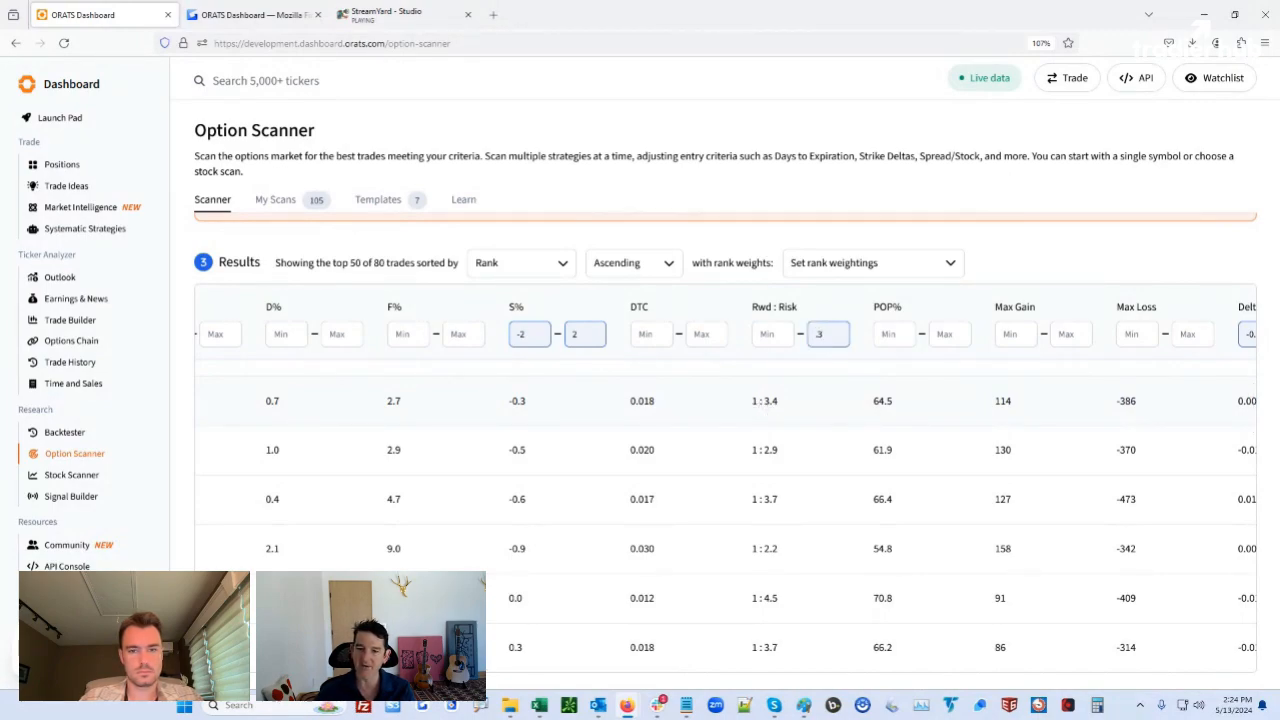
pyautogui.press('Tab')
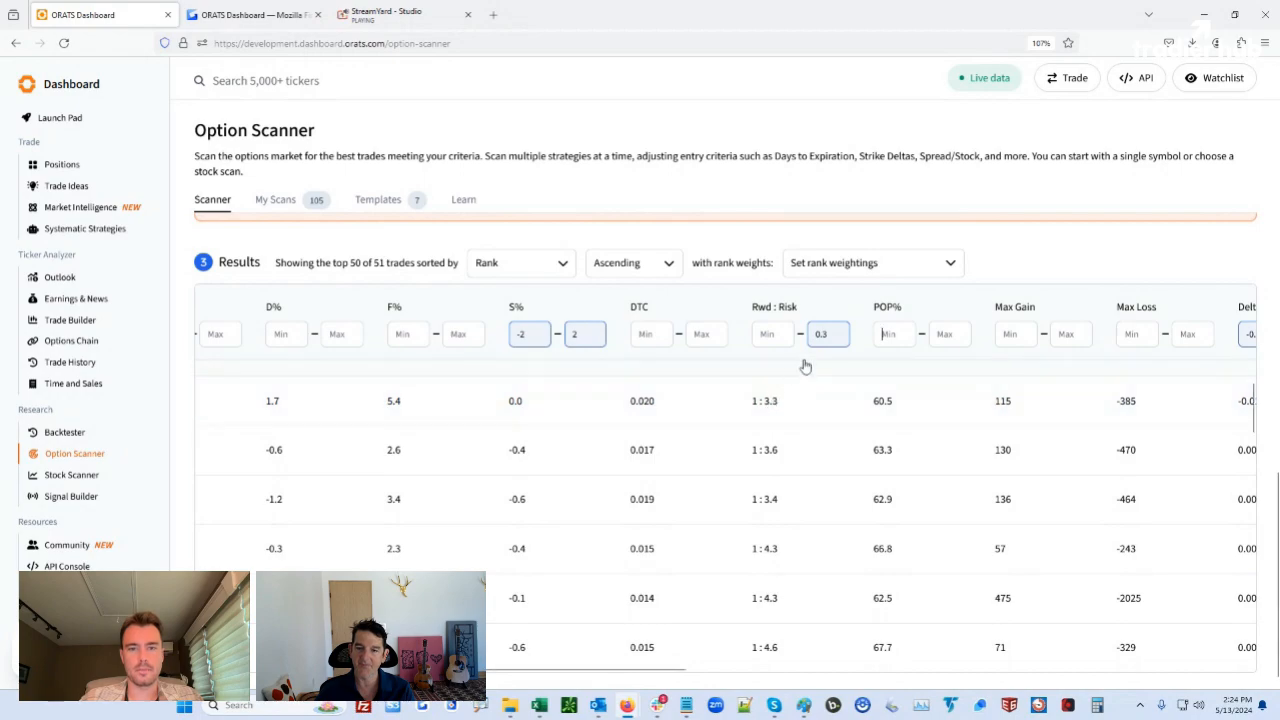
pyautogui.doubleClick(820, 334)
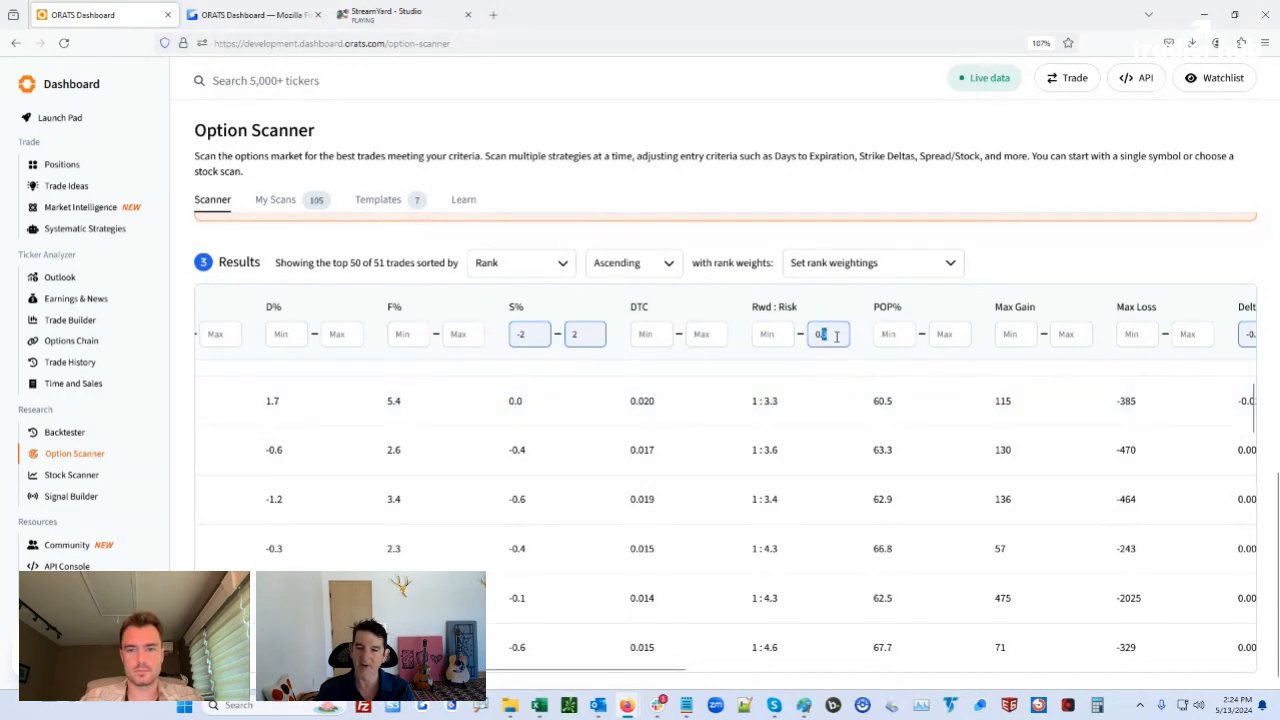
pyautogui.press('Tab')
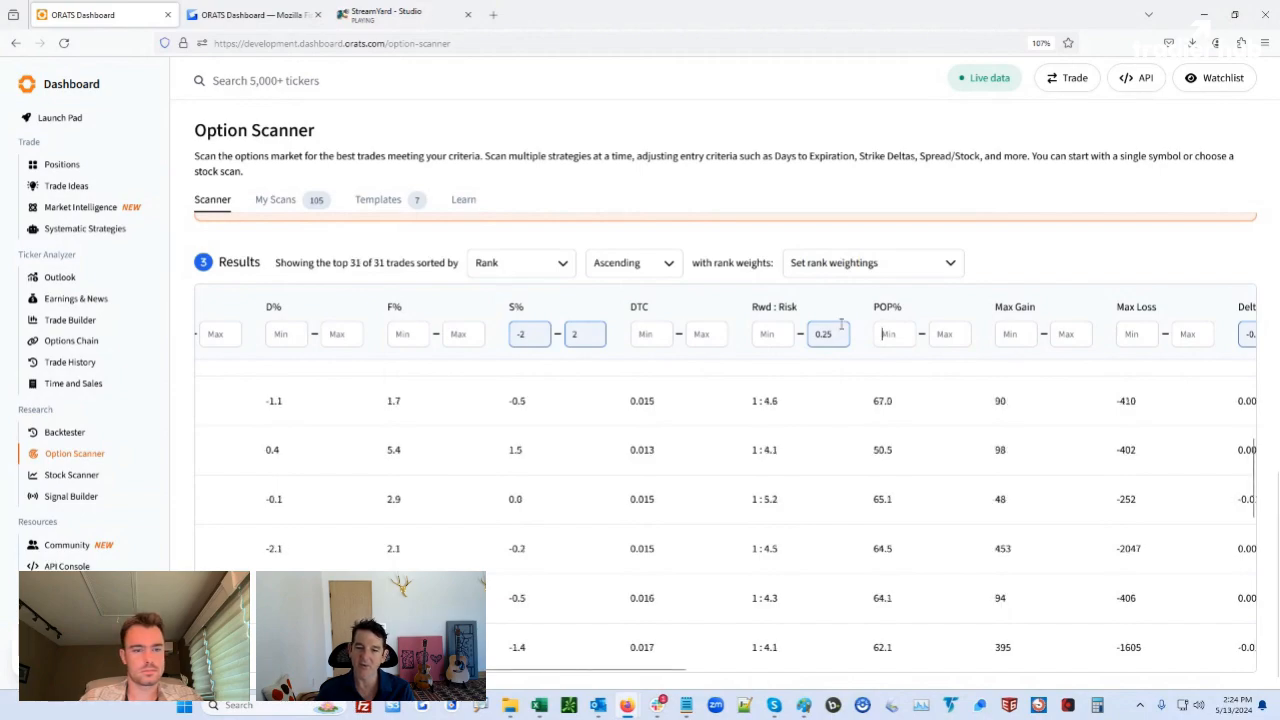
pyautogui.moveTo(844, 338); pyautogui.dragTo(806, 338)
pyautogui.press('BackSpace')
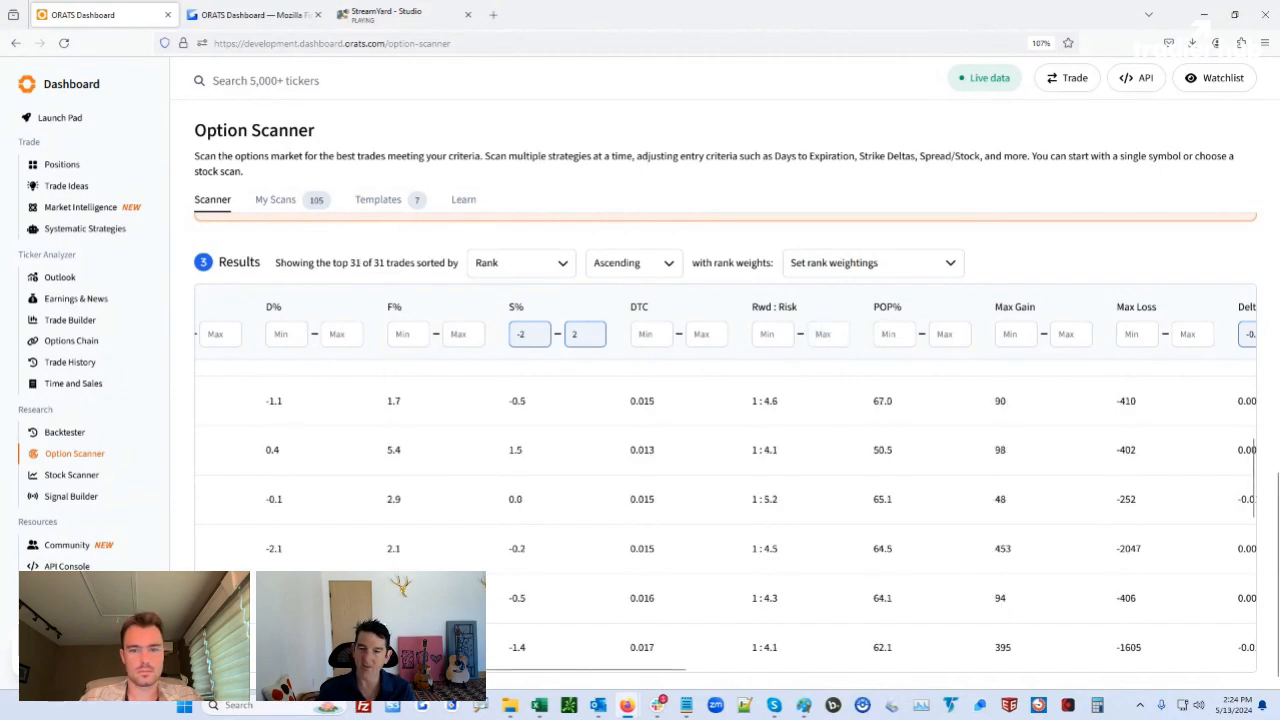
# Filter the scan results to a minimum Rwd : Risk of 0.4
pyautogui.click(762, 328)
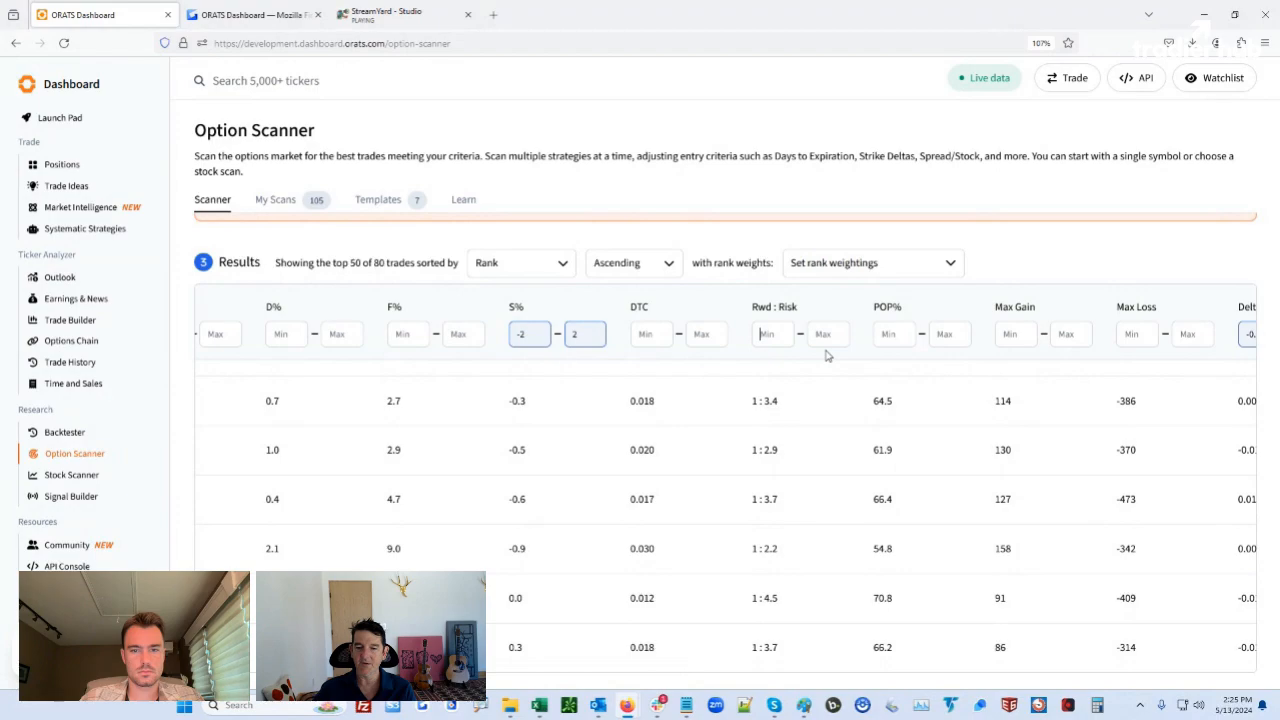
pyautogui.write('.4')
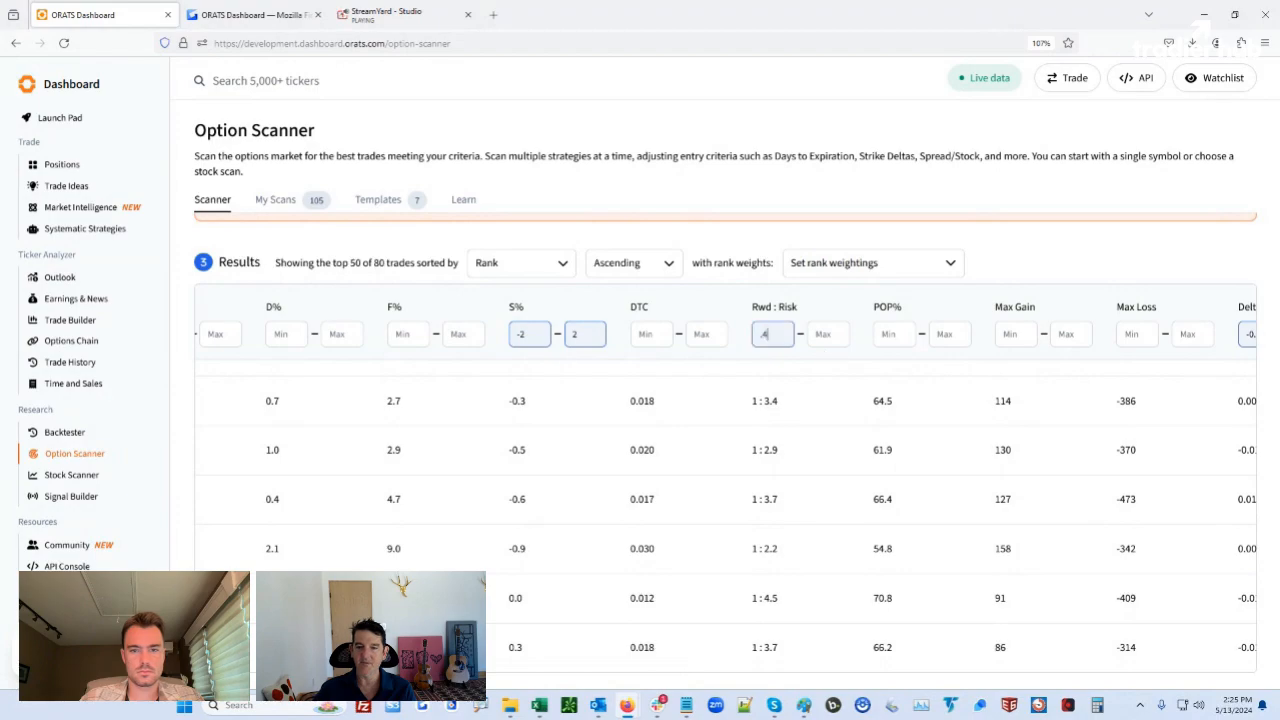
pyautogui.press('Tab')
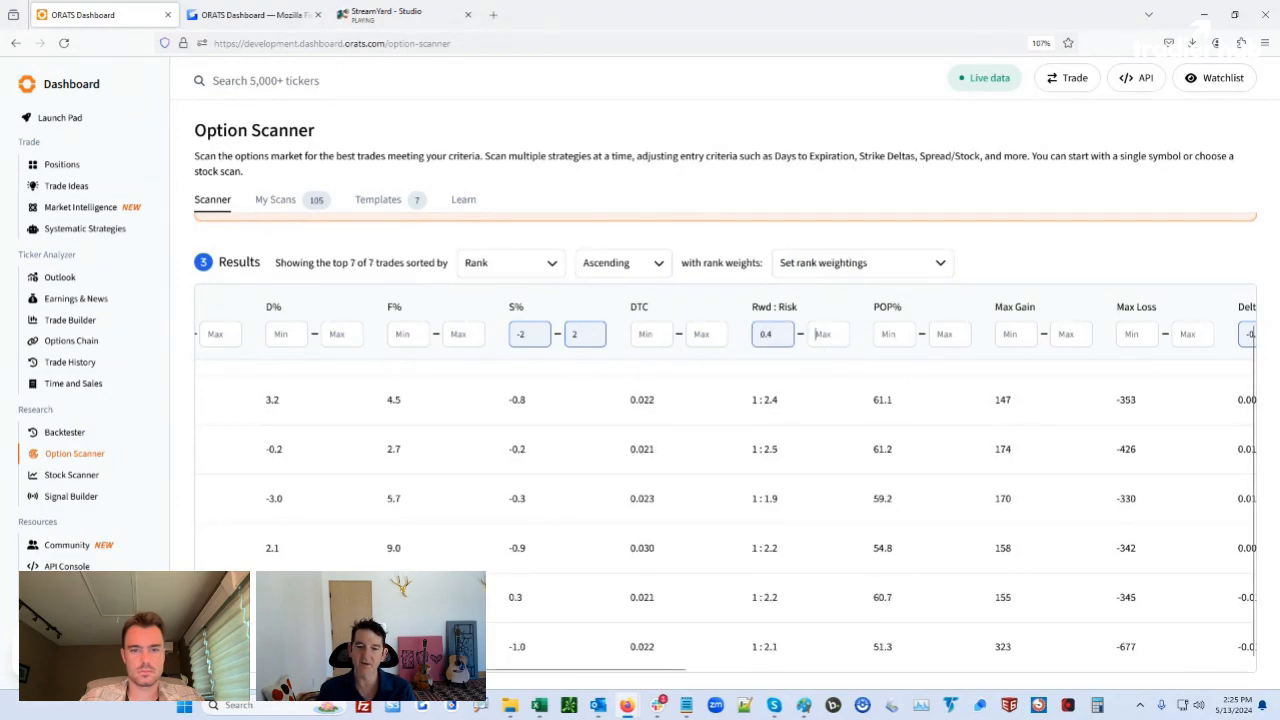
# Open the AAPL May 31 182.5/187.5/192.5 trade from the filtered results, examine its pricing and payoff, and clear the trade
pyautogui.click(767, 405)
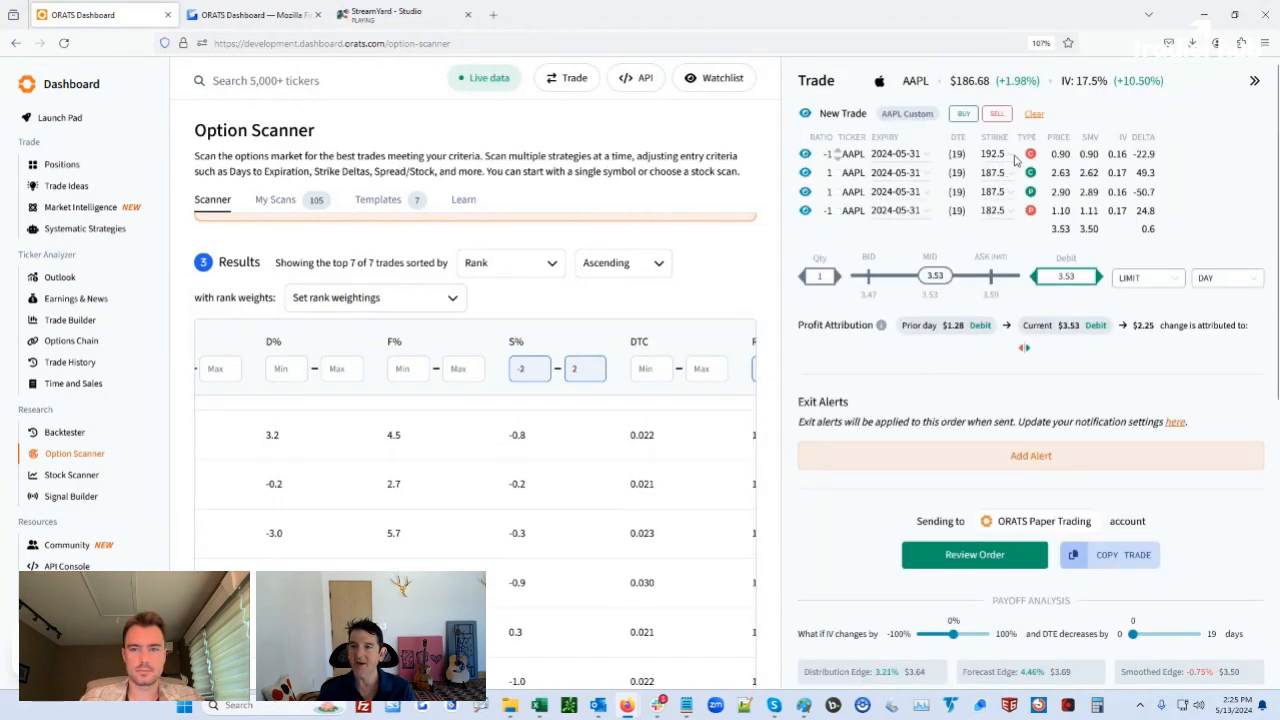
pyautogui.scroll(-3, 979, 399)
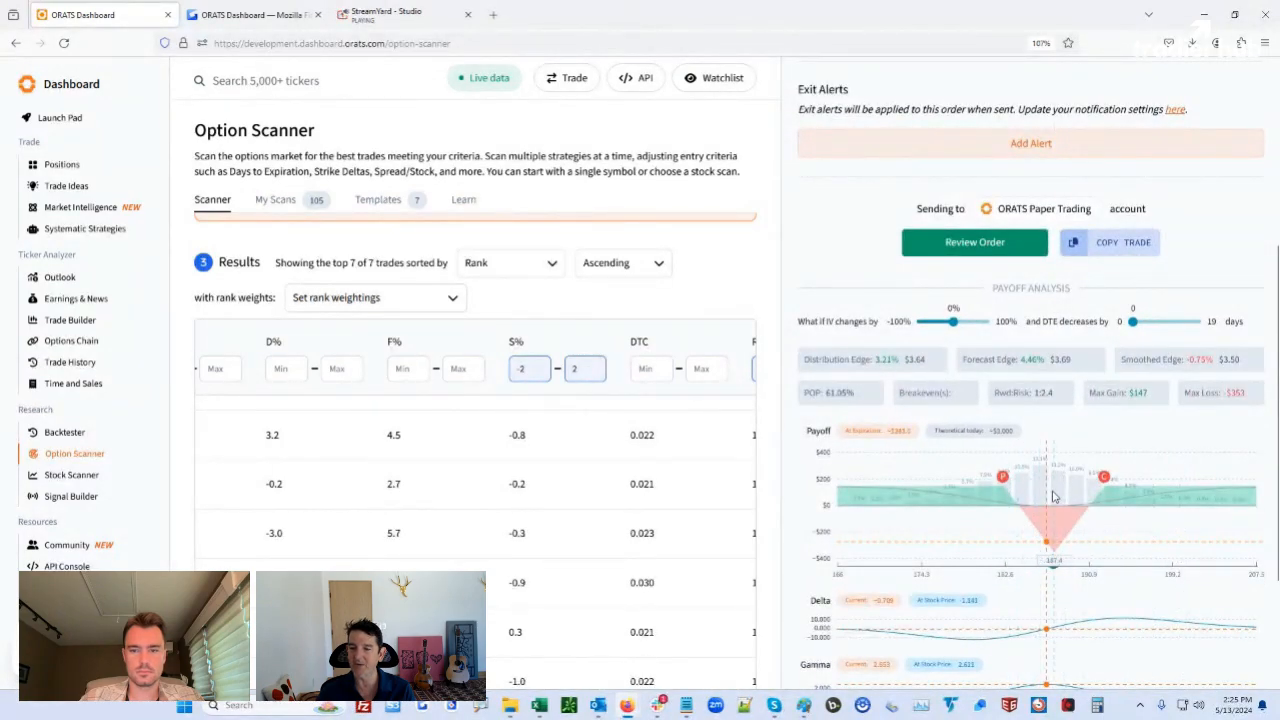
pyautogui.scroll(2, 872, 248)
pyautogui.scroll(2, 872, 246)
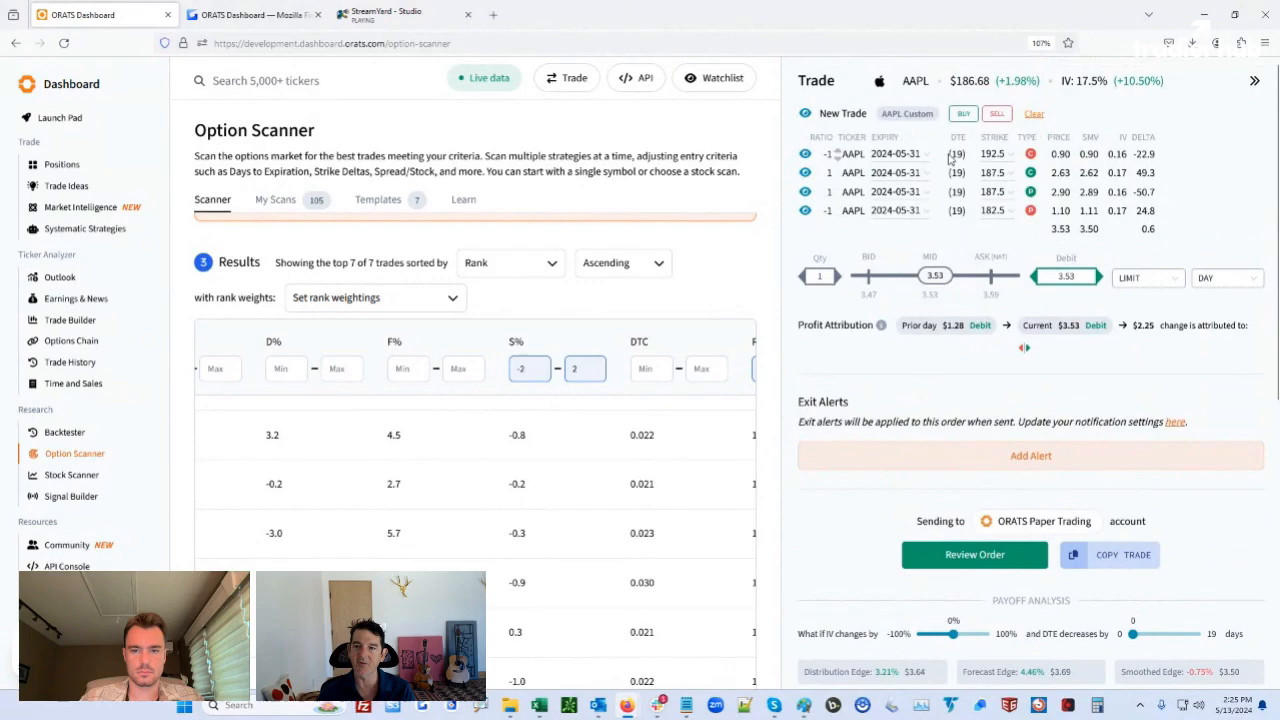
pyautogui.click(1035, 117)
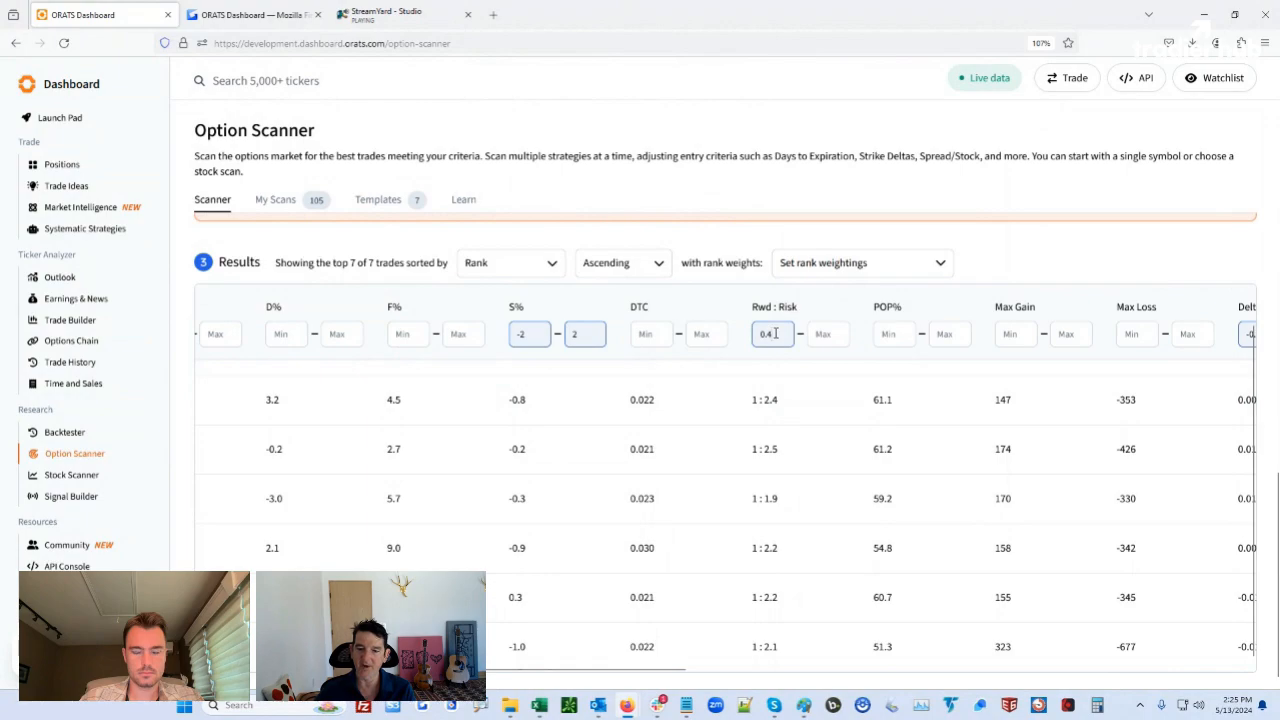
# Try minimum Rwd : Risk values of 0.45 and 0.42, restore the minimum to 0.4, and review the matching trades
pyautogui.write('5')
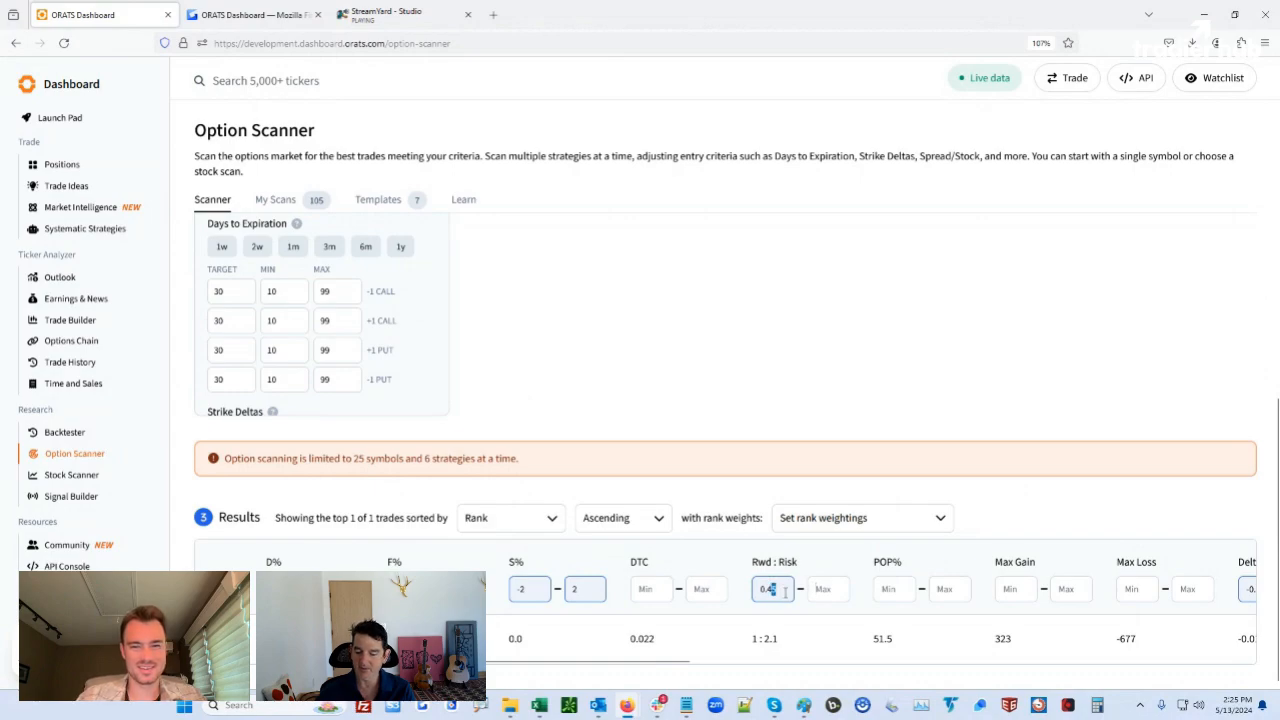
pyautogui.write('2')
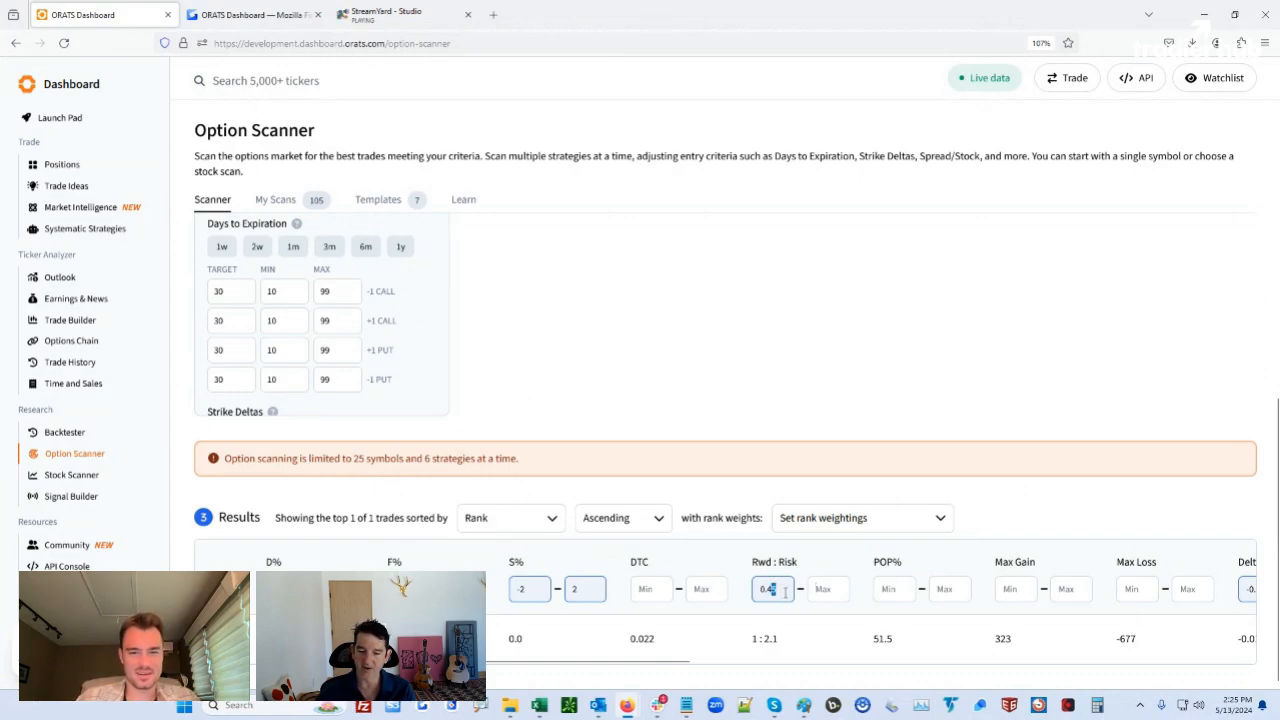
pyautogui.press('Tab')
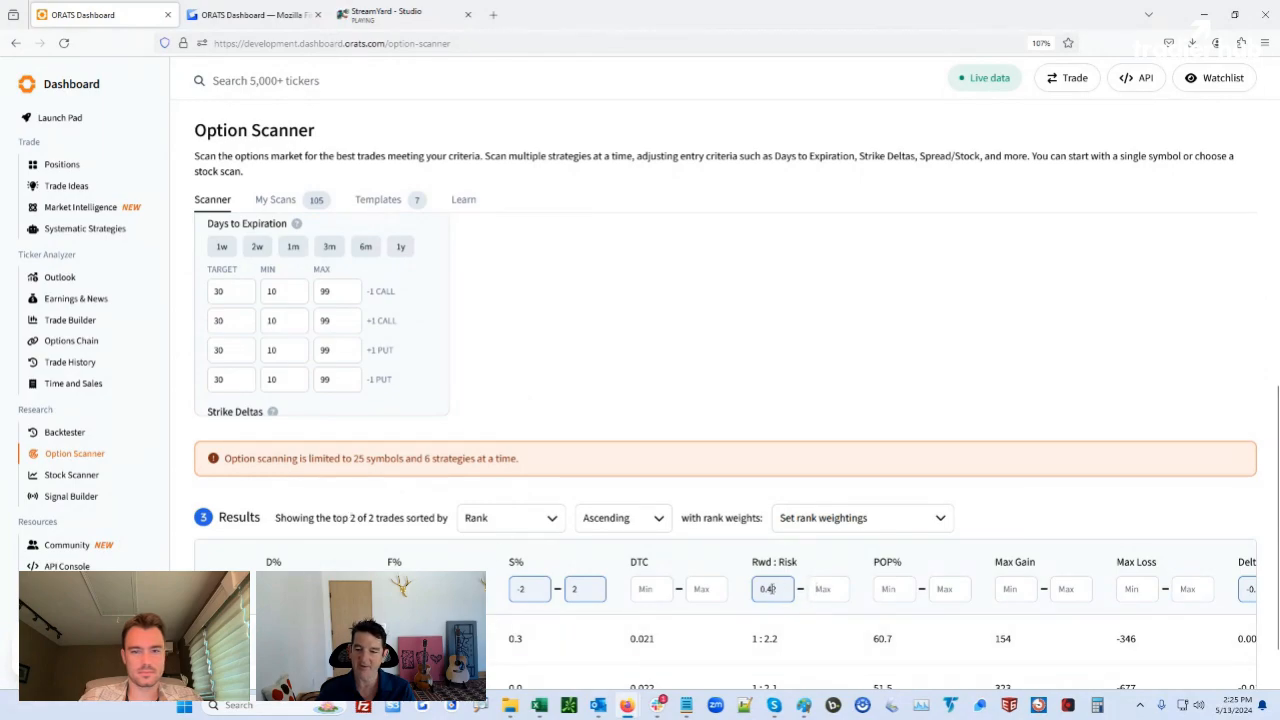
pyautogui.press('Tab')
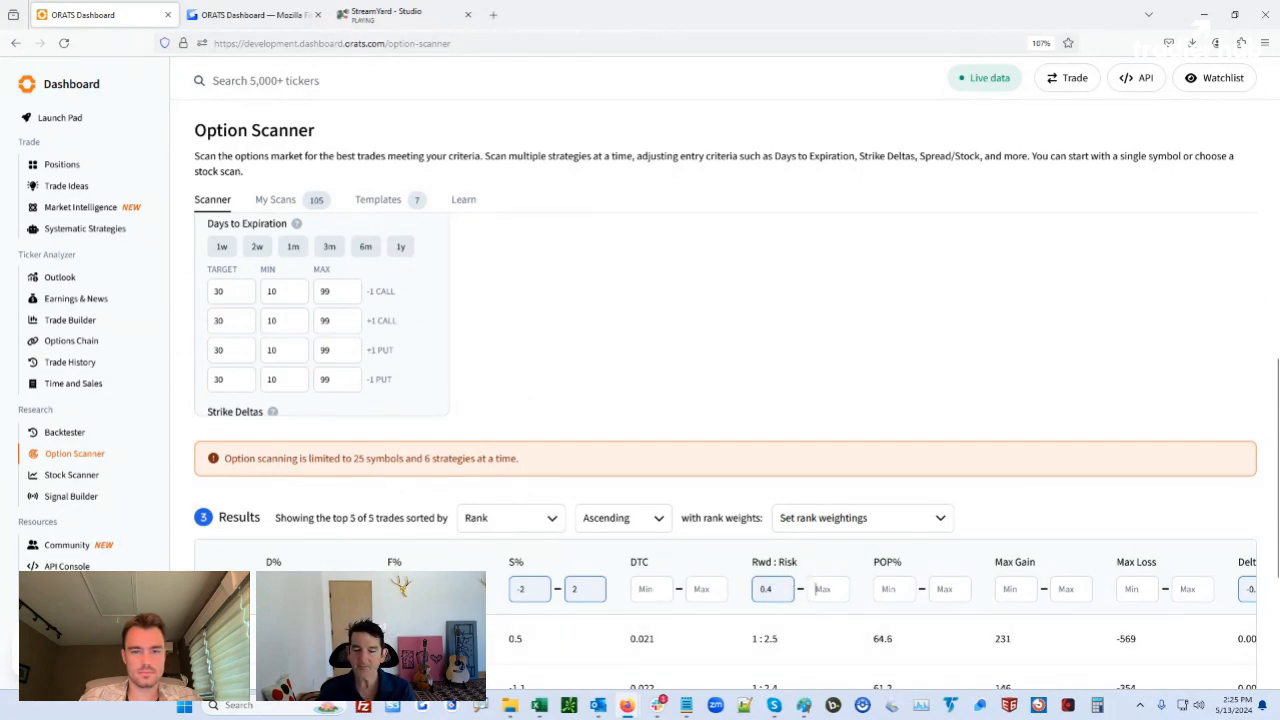
pyautogui.scroll(-2, 876, 585)
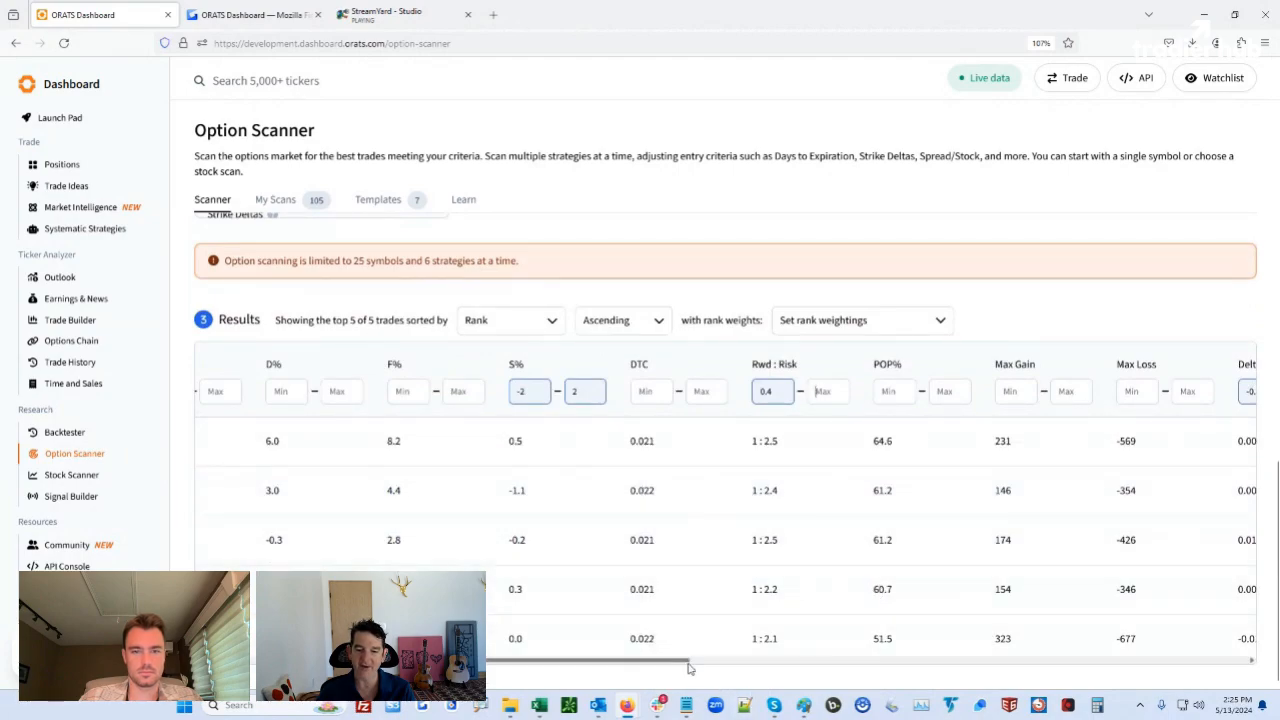
# Review the filtered results, open the DDOG June 14 112/120/128 trade, and examine it on the Trade Builder chart at 1Y zoom
pyautogui.moveTo(683, 664); pyautogui.dragTo(391, 664)
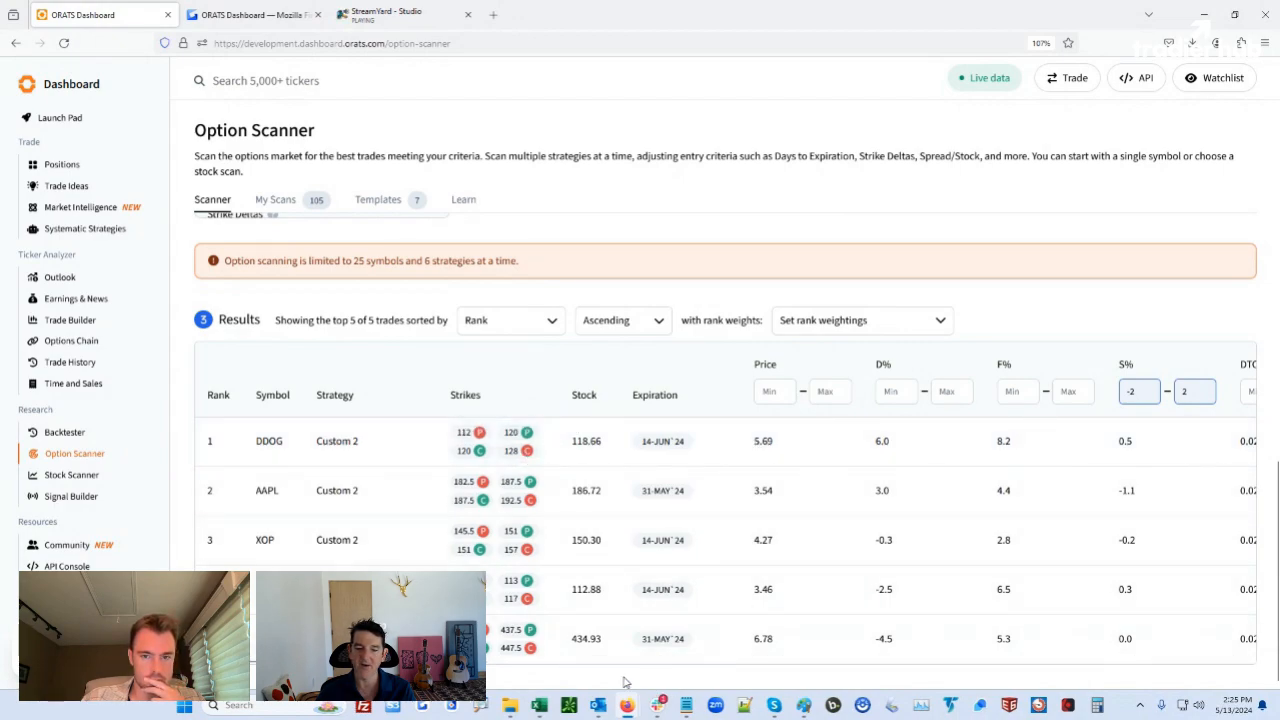
pyautogui.moveTo(488, 663); pyautogui.dragTo(722, 674)
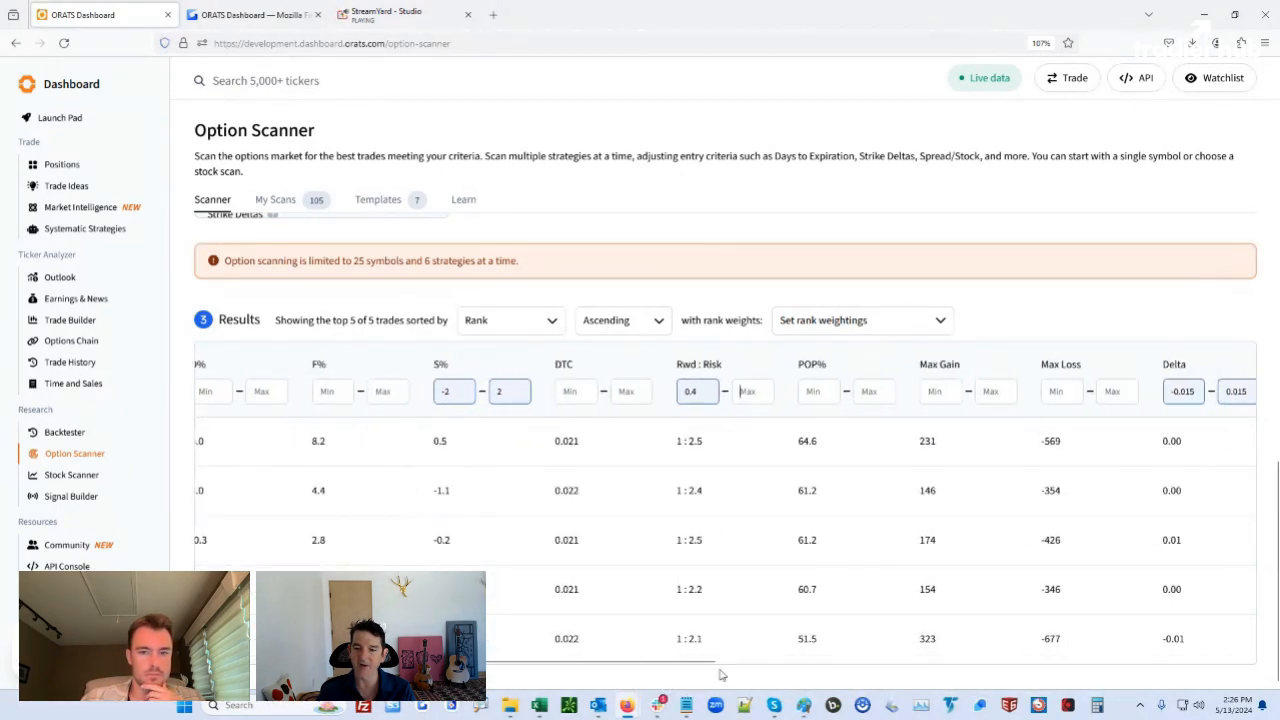
pyautogui.click(771, 448)
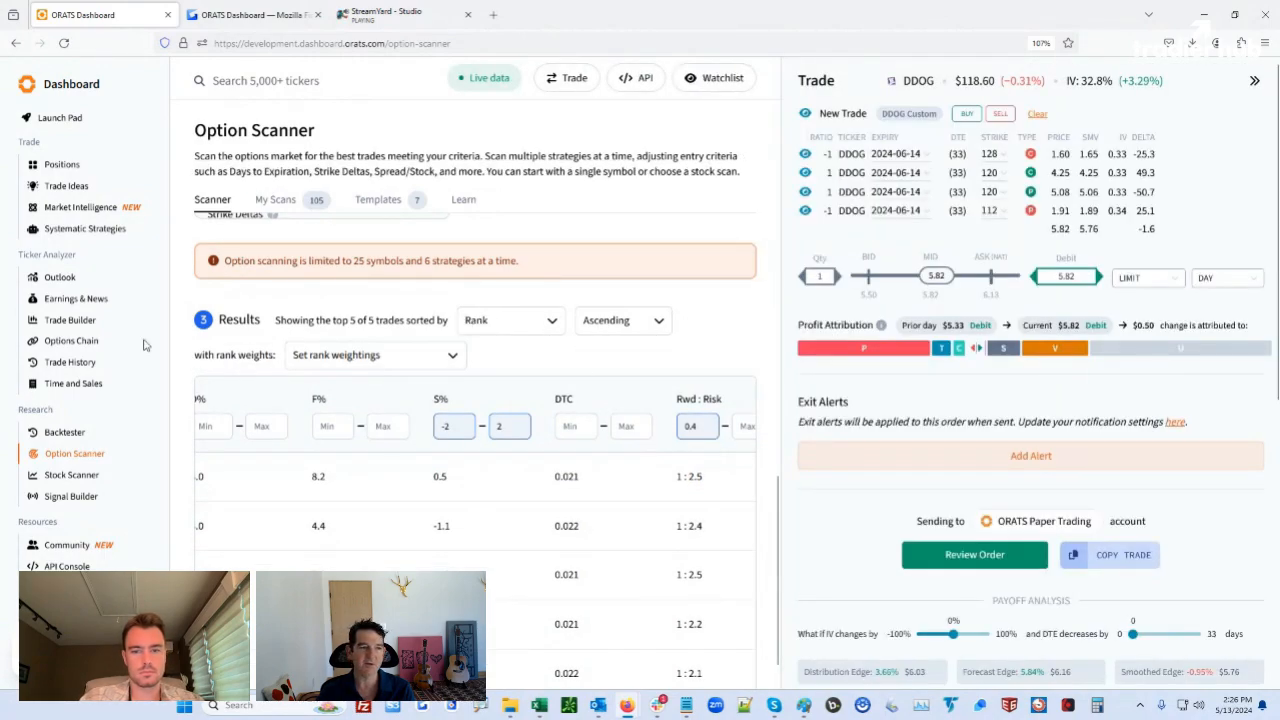
pyautogui.click(82, 324)
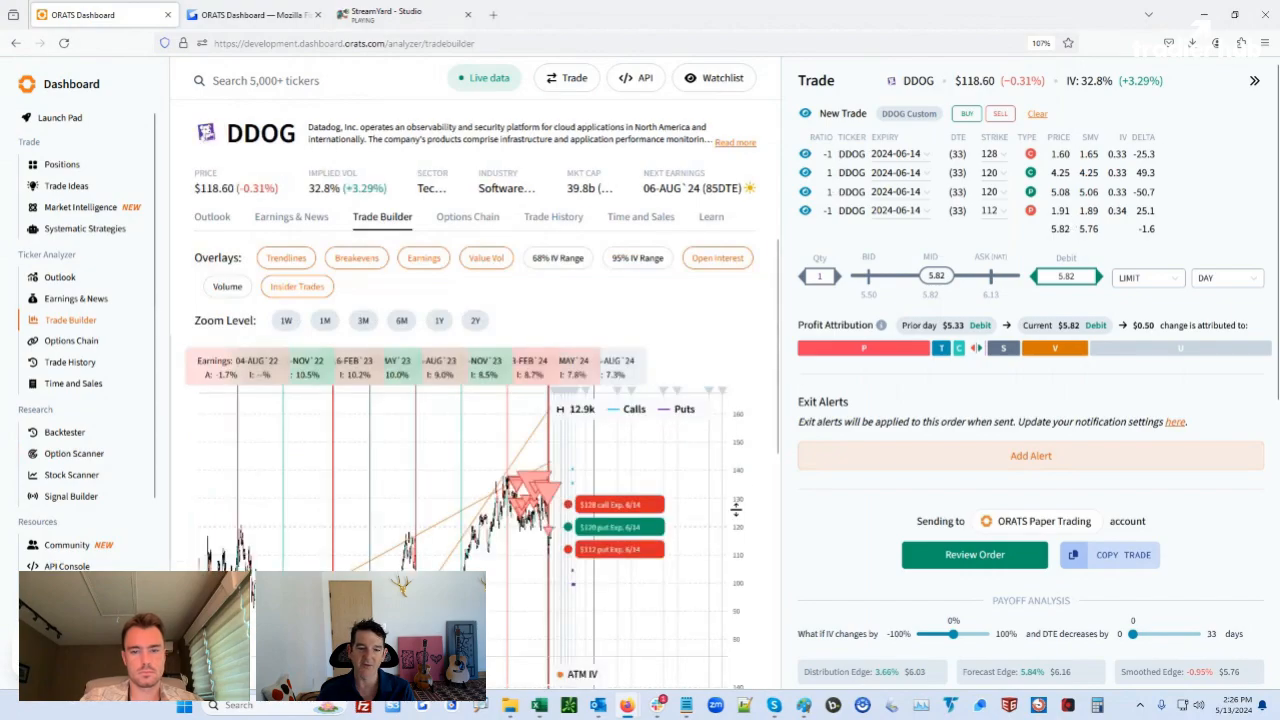
pyautogui.click(1254, 80)
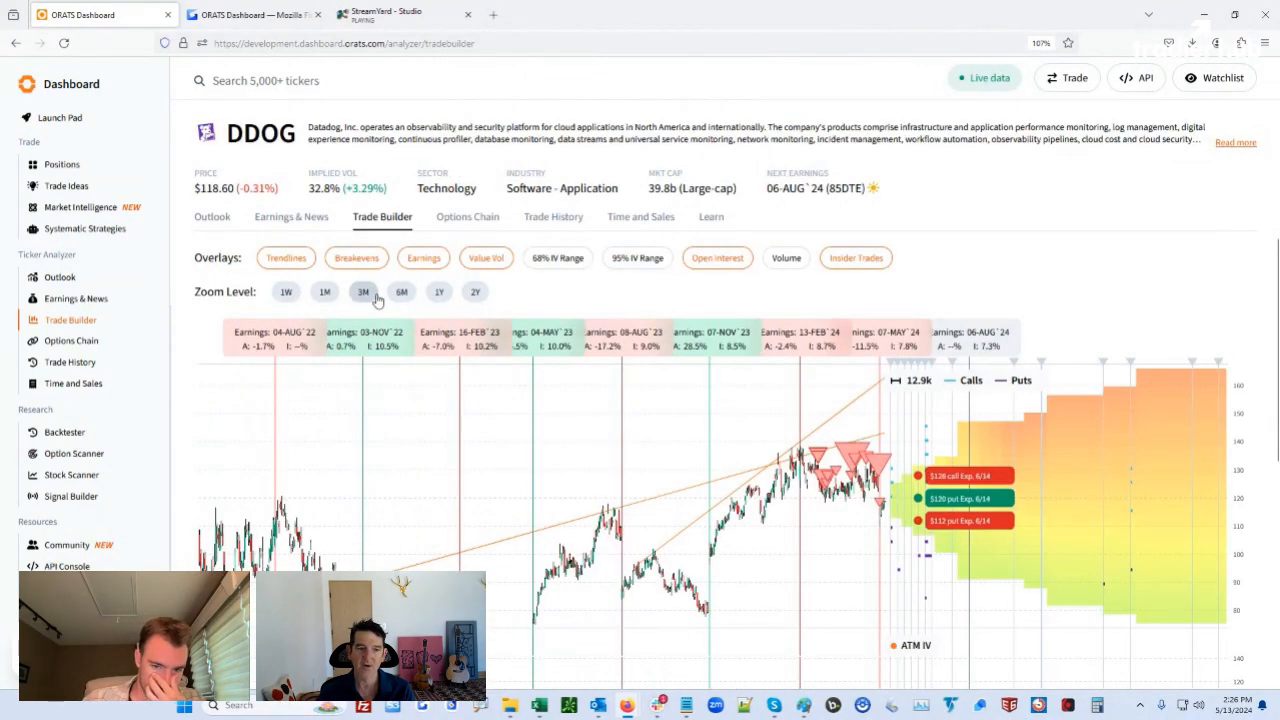
pyautogui.click(438, 292)
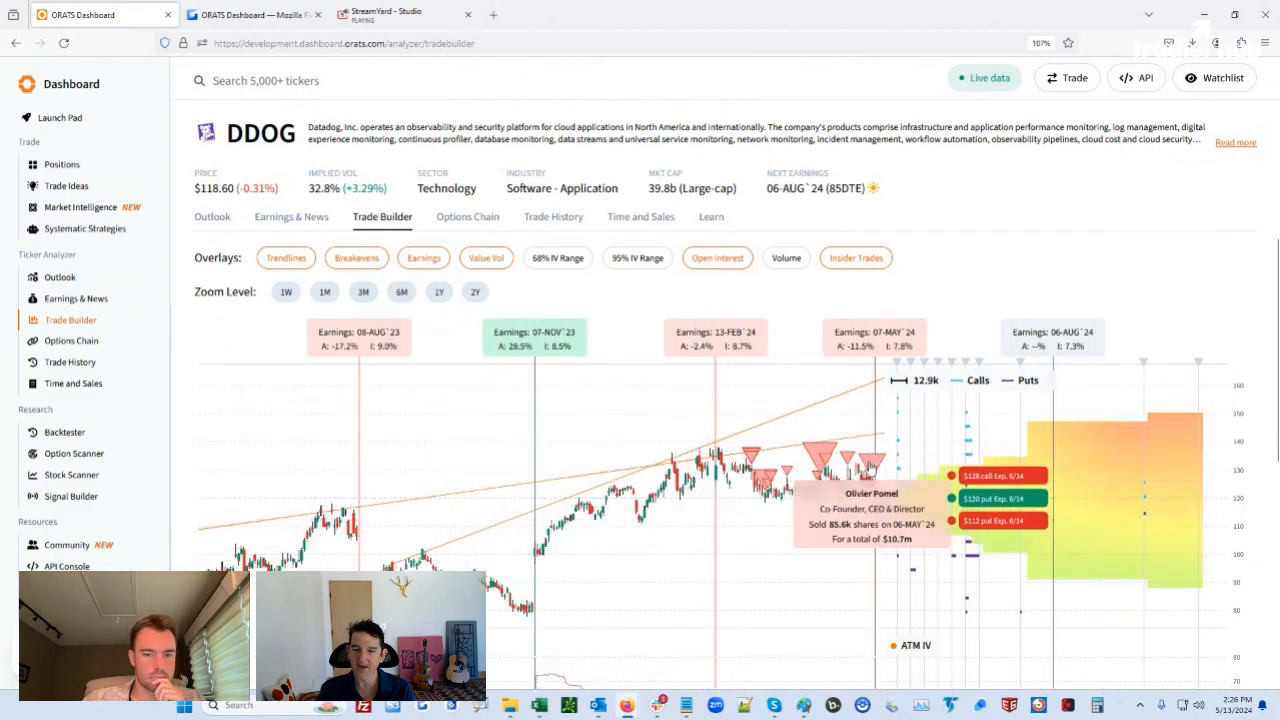
pyautogui.moveTo(819, 452)
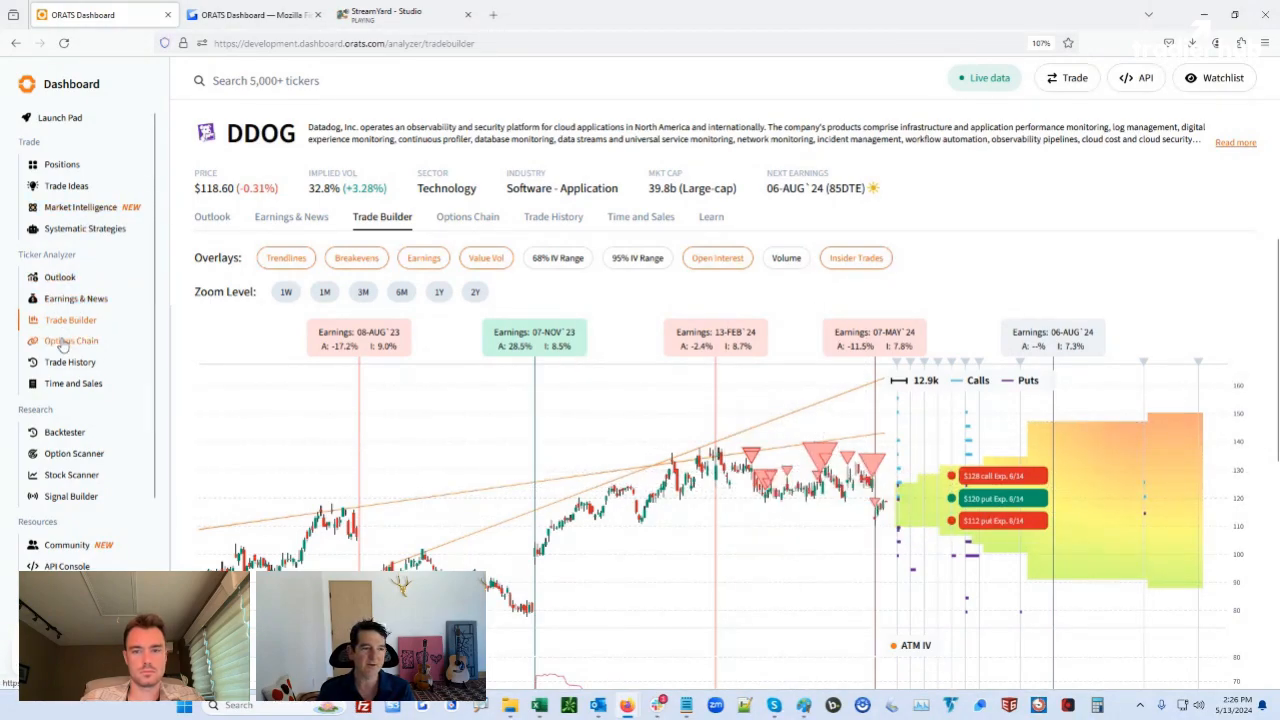
# Open the EXPE June 14 109/114/118 trade from the option scan results and examine it on the Trade Builder chart
pyautogui.click(66, 457)
pyautogui.scroll(-5, 569, 497)
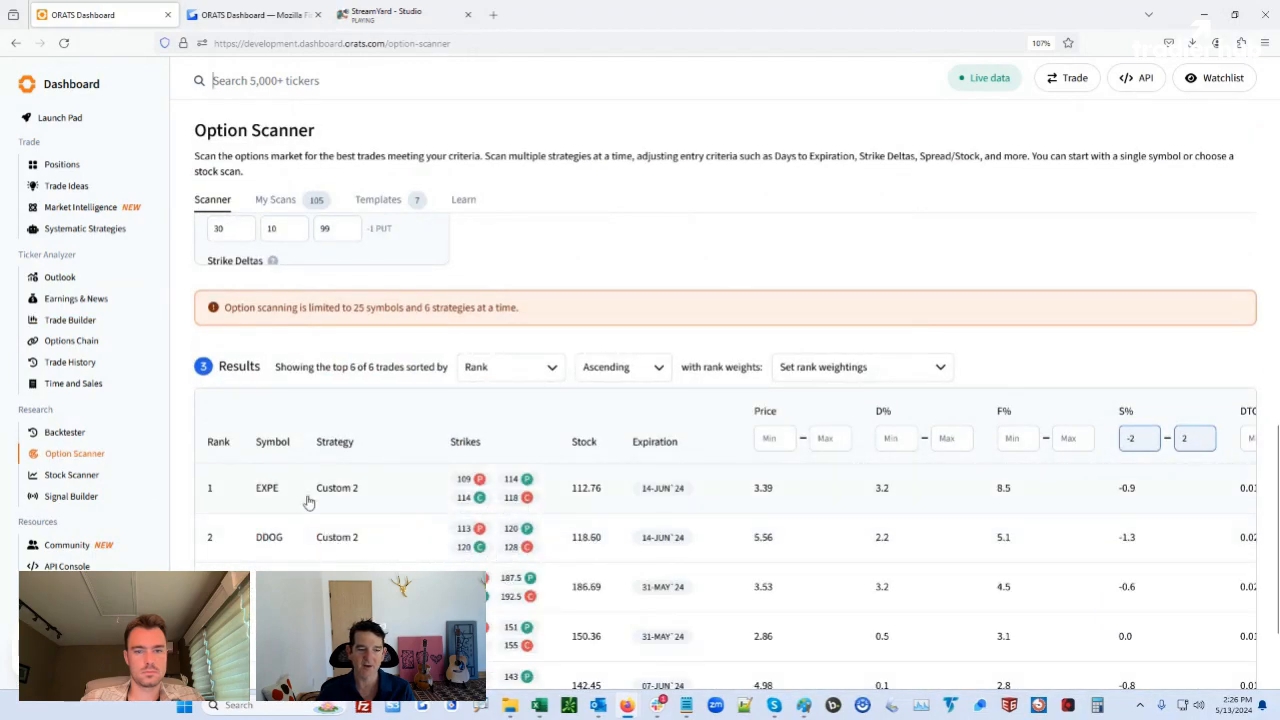
pyautogui.click(766, 491)
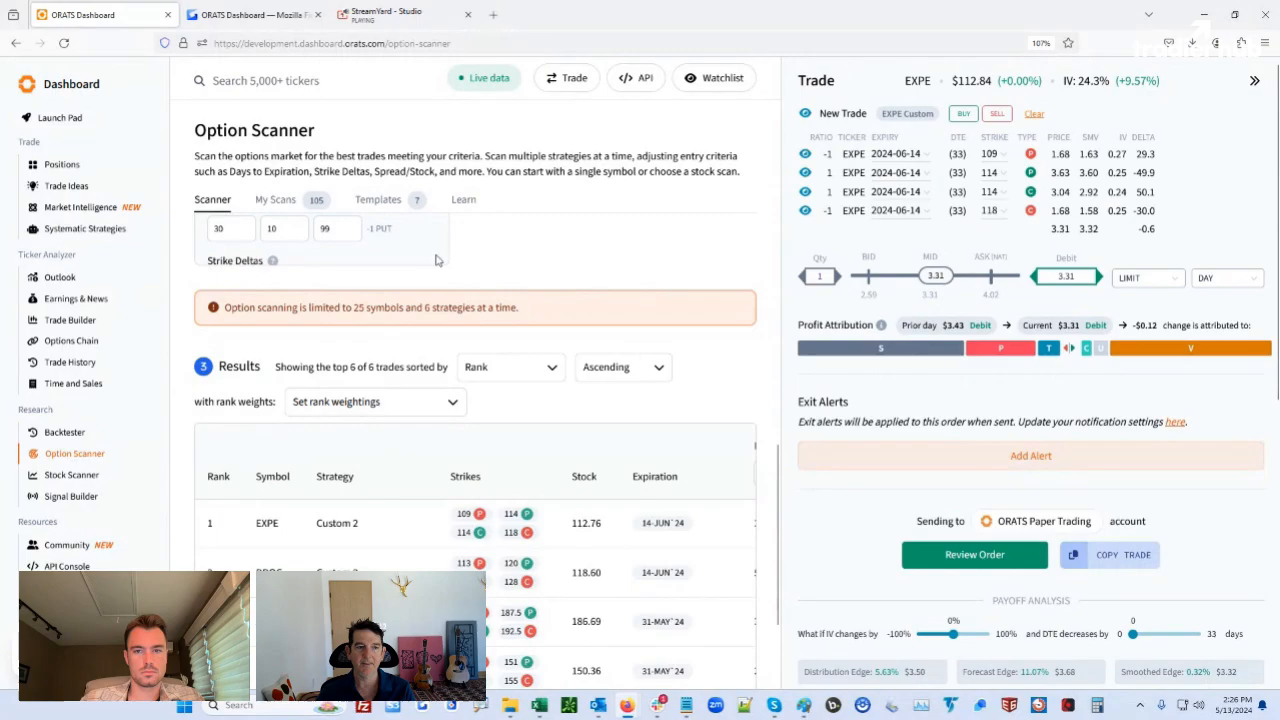
pyautogui.click(75, 320)
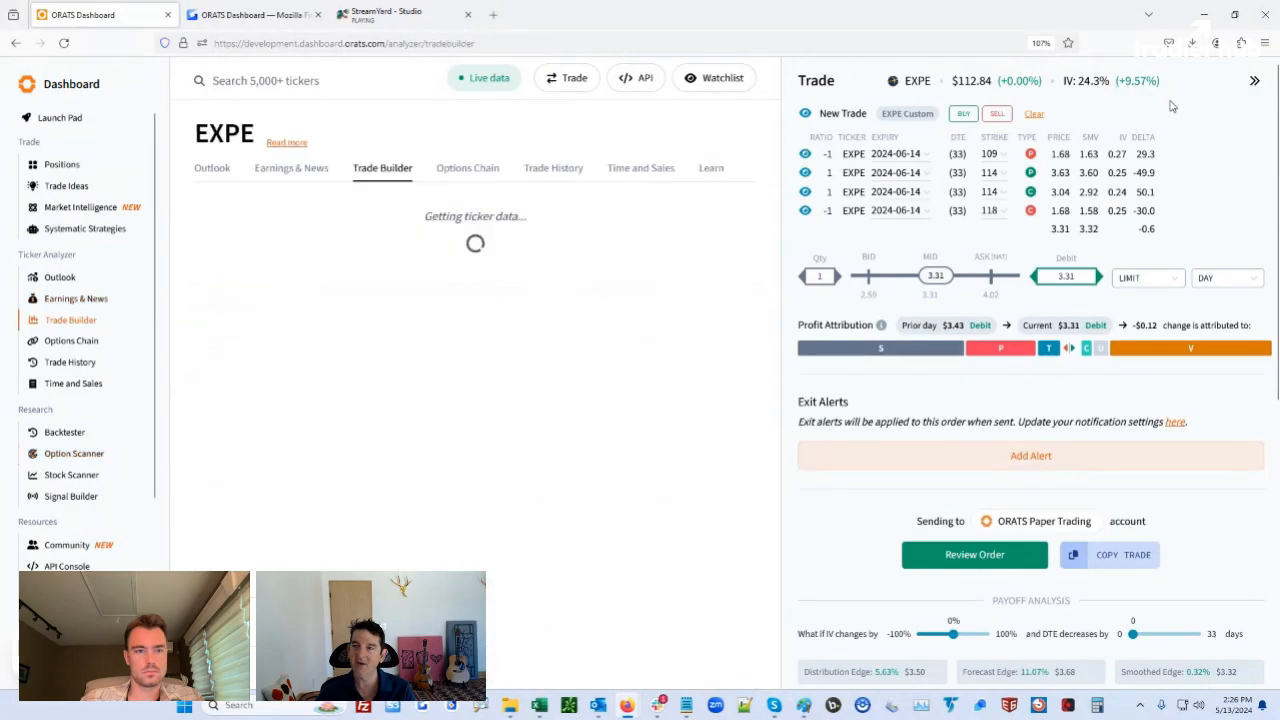
pyautogui.click(1254, 80)
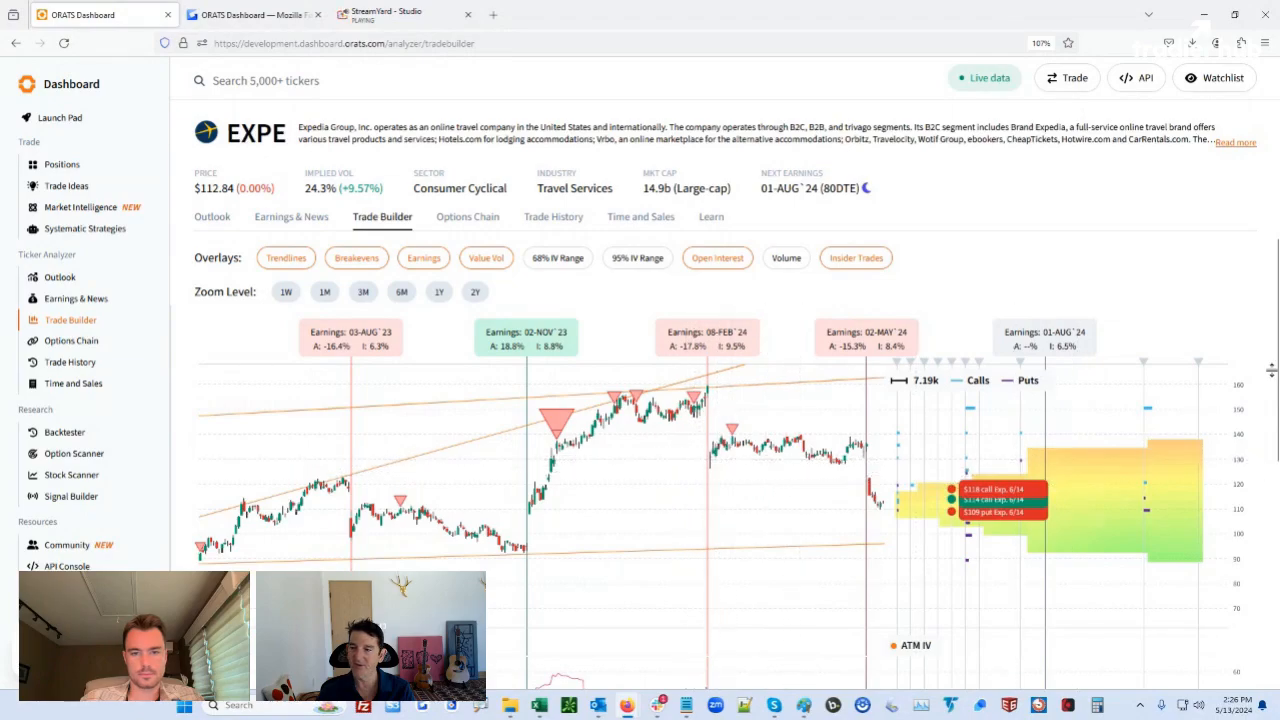
pyautogui.moveTo(1276, 315)
pyautogui.mouseDown()
pyautogui.moveTo(1276, 512)
pyautogui.moveTo(1276, 325)
pyautogui.mouseUp()
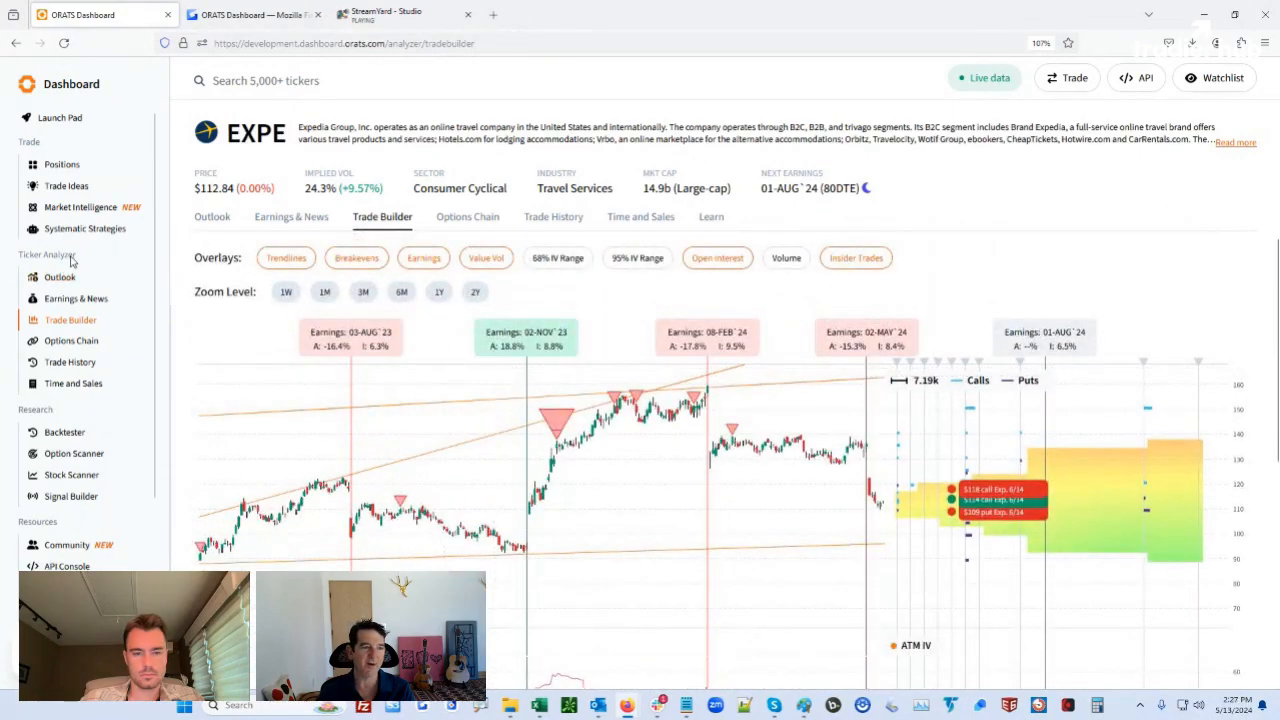
# Examine EXPE's news, implied versus actual earnings moves, and the historical earnings data table
pyautogui.click(74, 298)
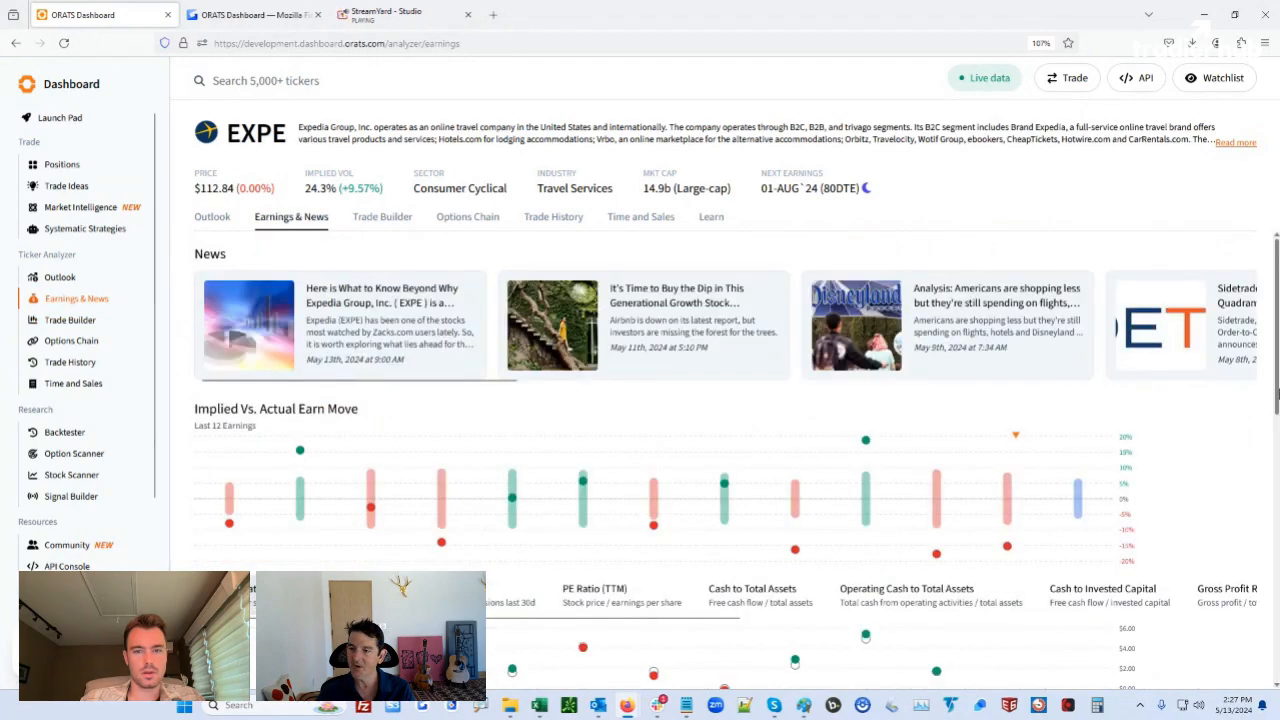
pyautogui.moveTo(1276, 395); pyautogui.dragTo(1276, 650)
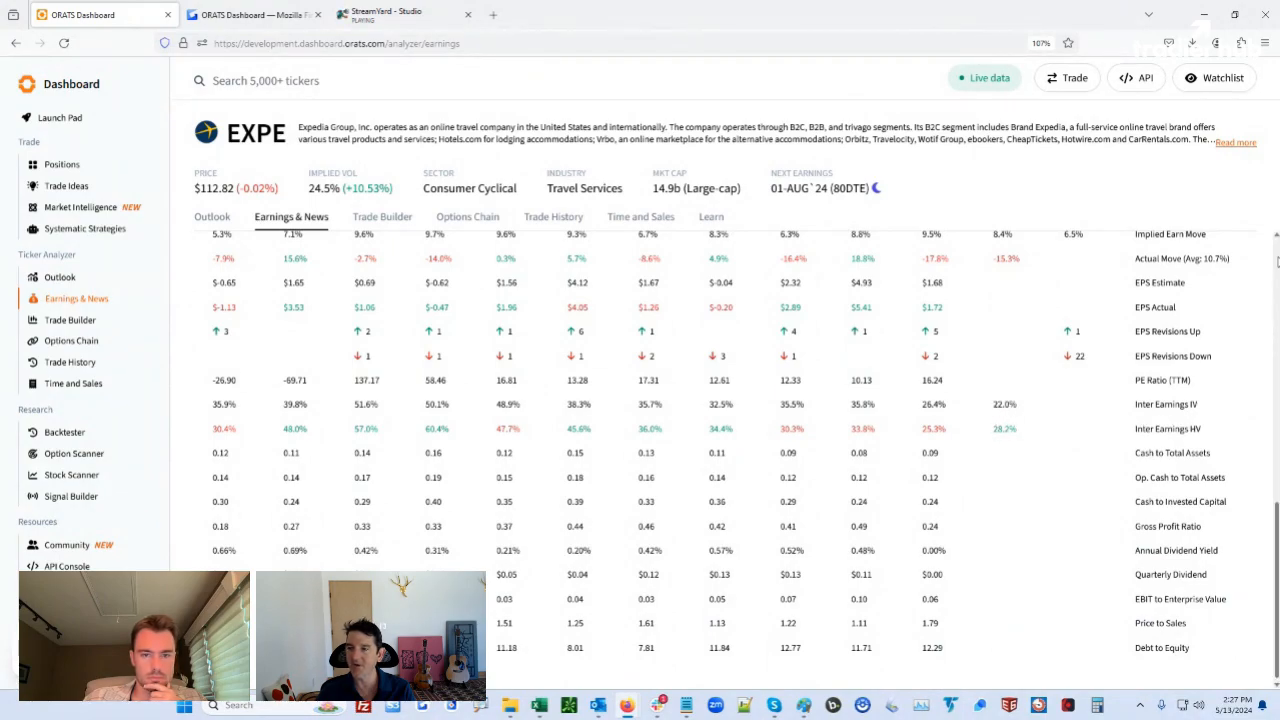
pyautogui.scroll(10, 1277, 258)
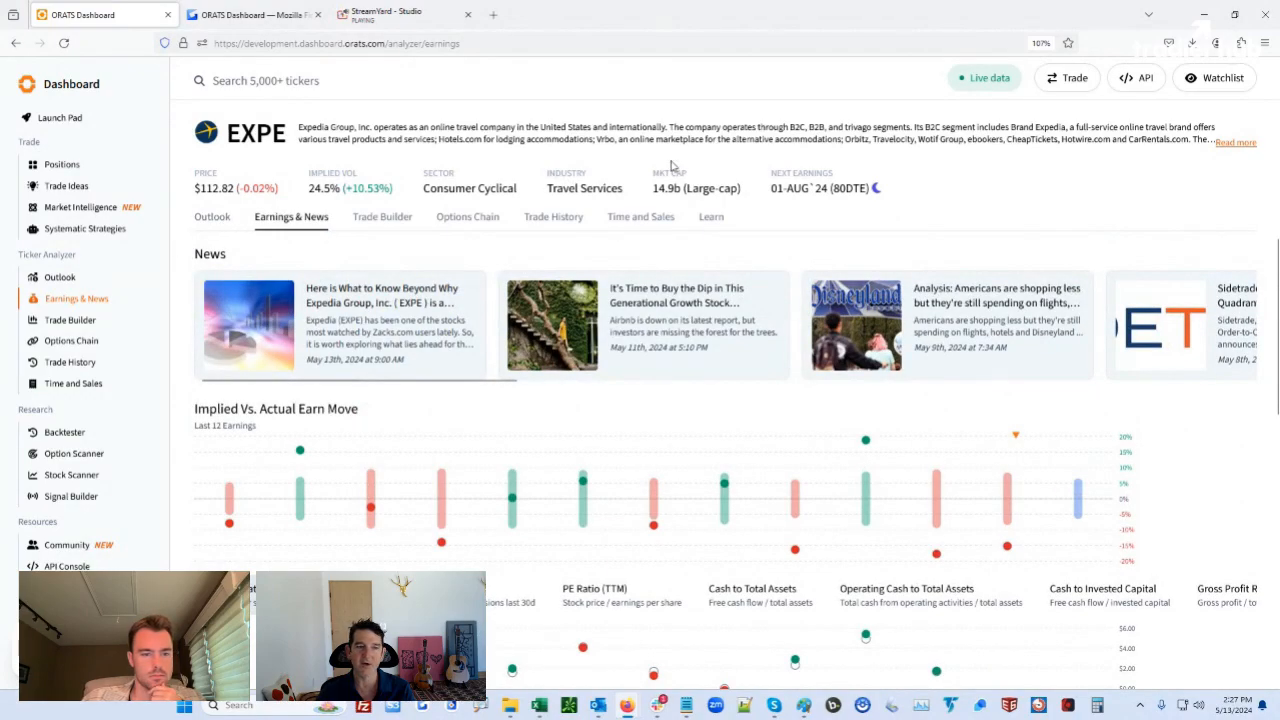
# Reopen the EXPE trade ticket and examine its edges, reward-to-risk, payoff graph and Greeks
pyautogui.click(1072, 78)
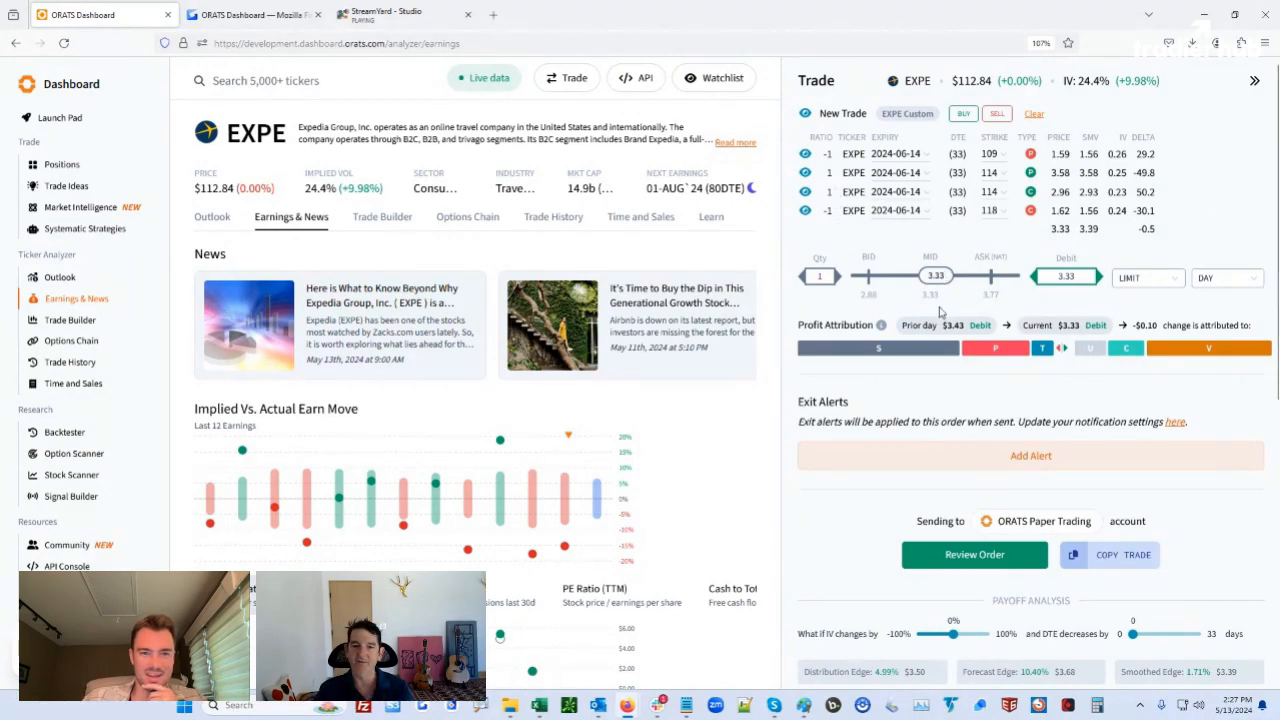
pyautogui.scroll(-4, 872, 497)
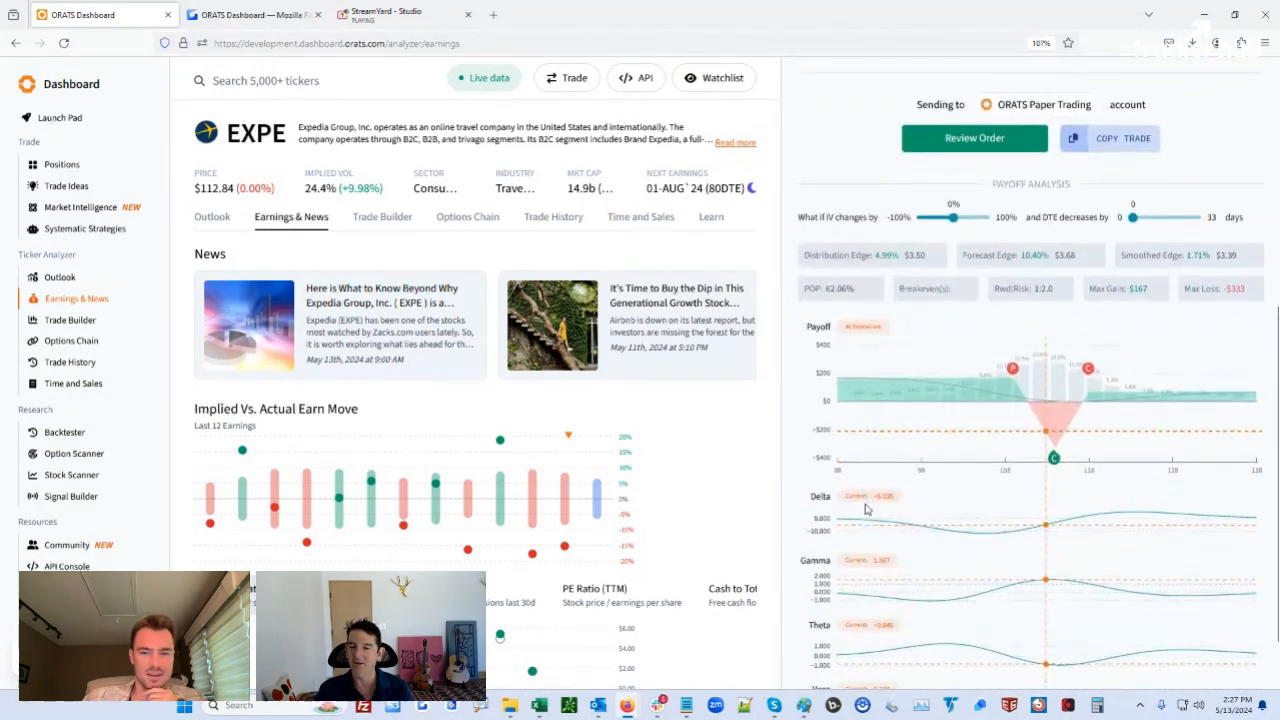
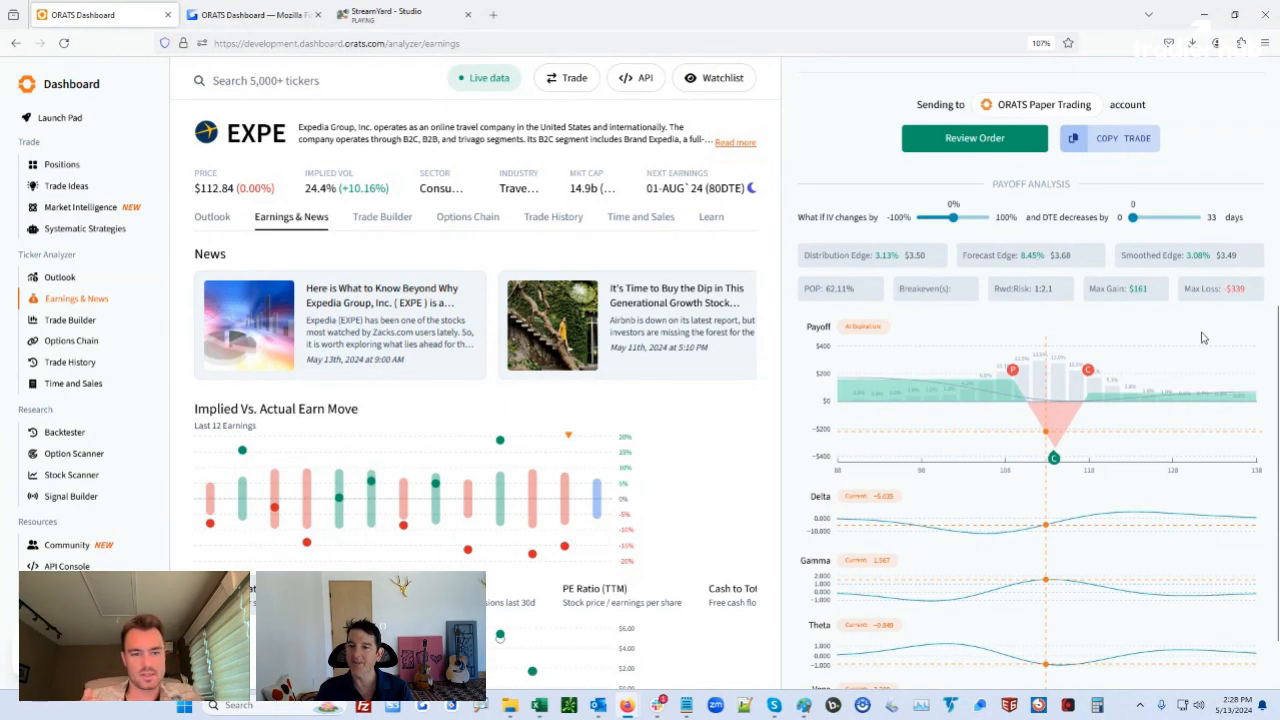
pyautogui.scroll(1, 1205, 320)
pyautogui.scroll(2, 1203, 338)
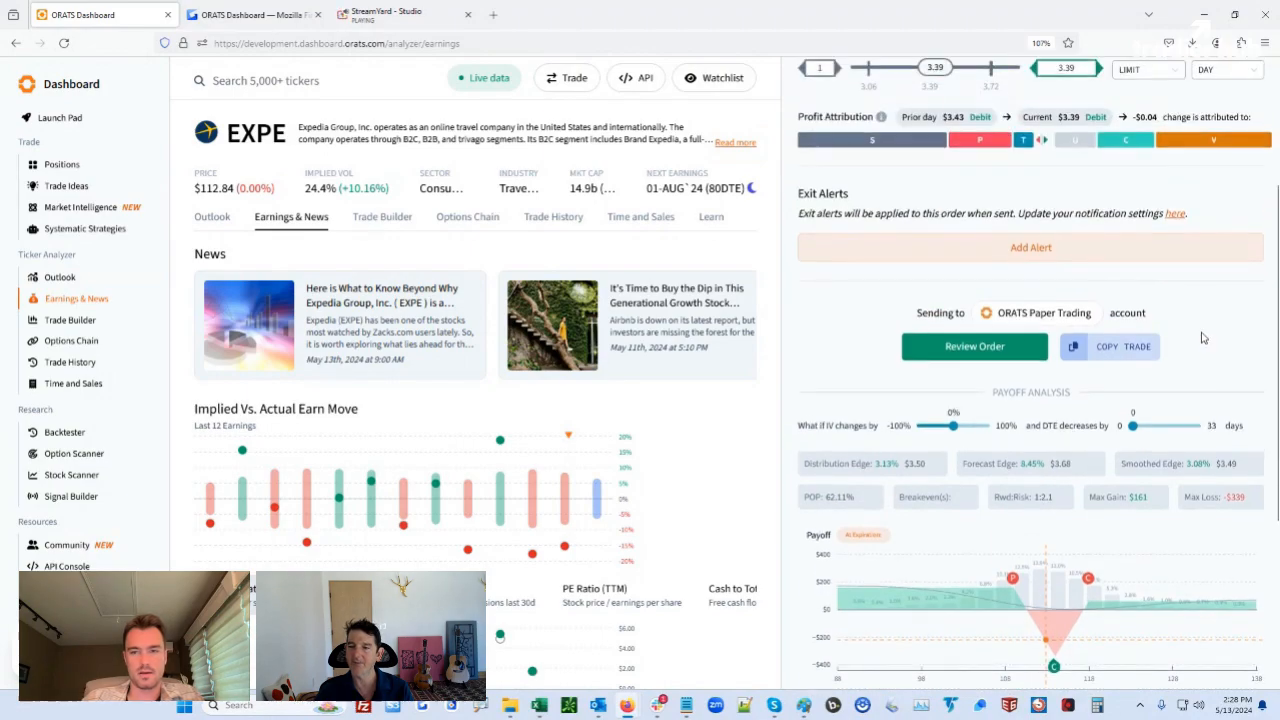
# Raise the debit price of the EXPE reverse iron fly order to 3.55
pyautogui.scroll(1, 1203, 338)
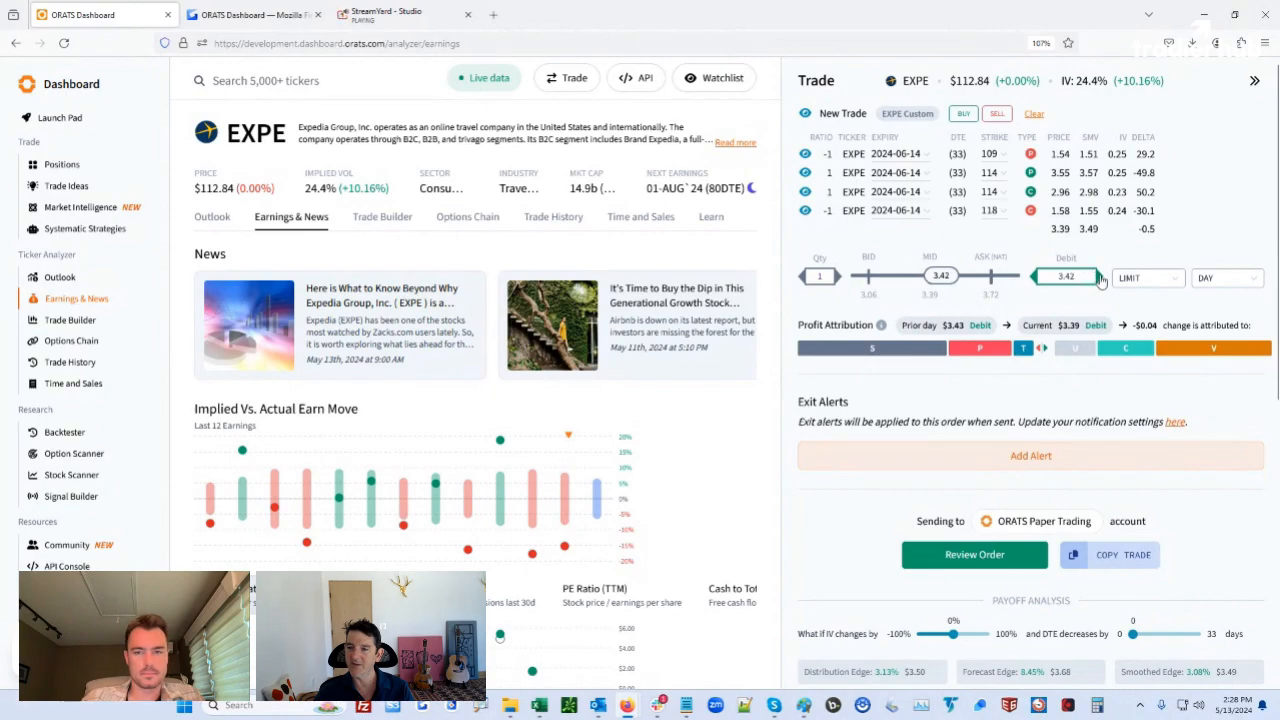
pyautogui.click(1099, 277)
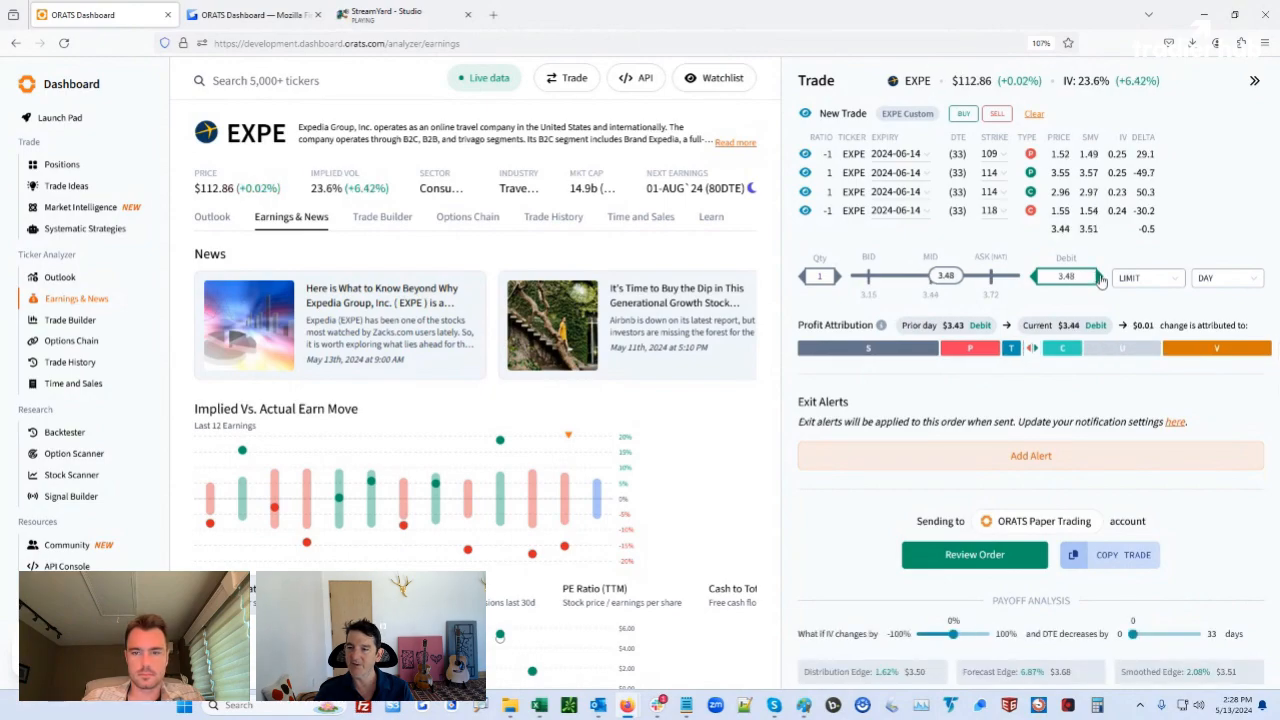
pyautogui.click(1099, 277)
pyautogui.click(1099, 277)
pyautogui.click(1099, 277)
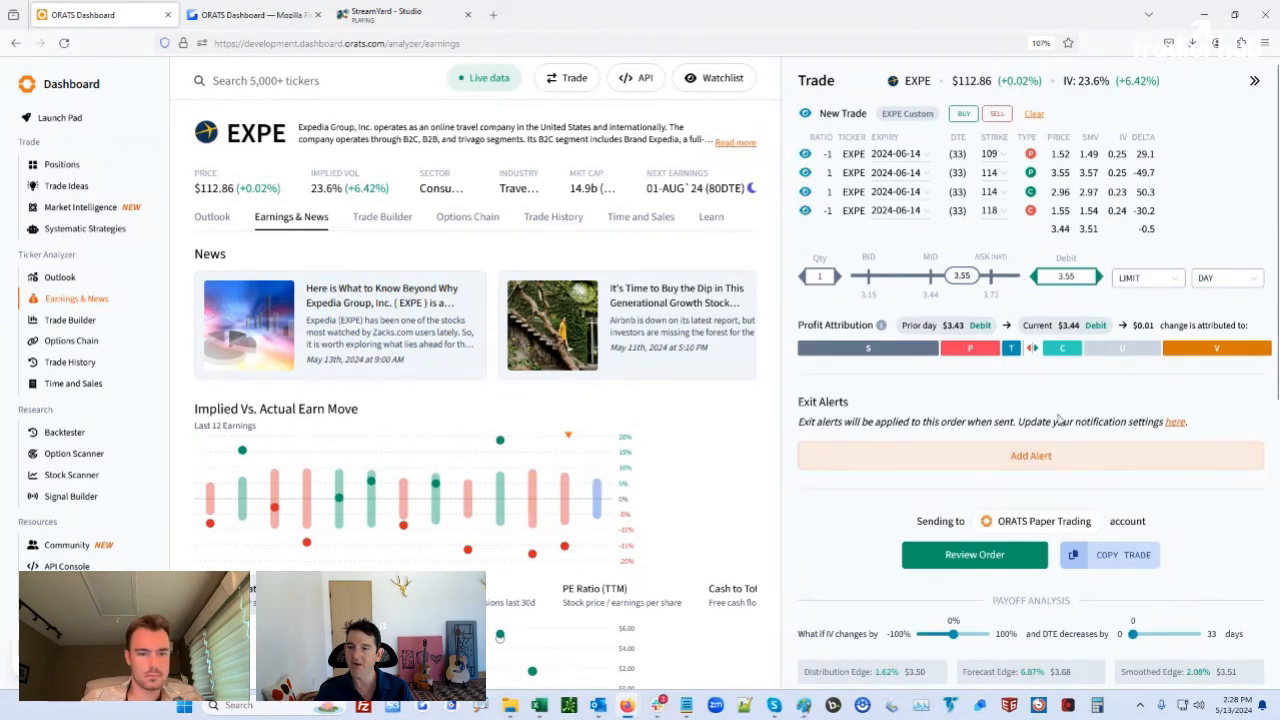
# Change the EXPE order type to FORCE, review the order, and send it to the ORATS Paper Trading account
pyautogui.click(1160, 280)
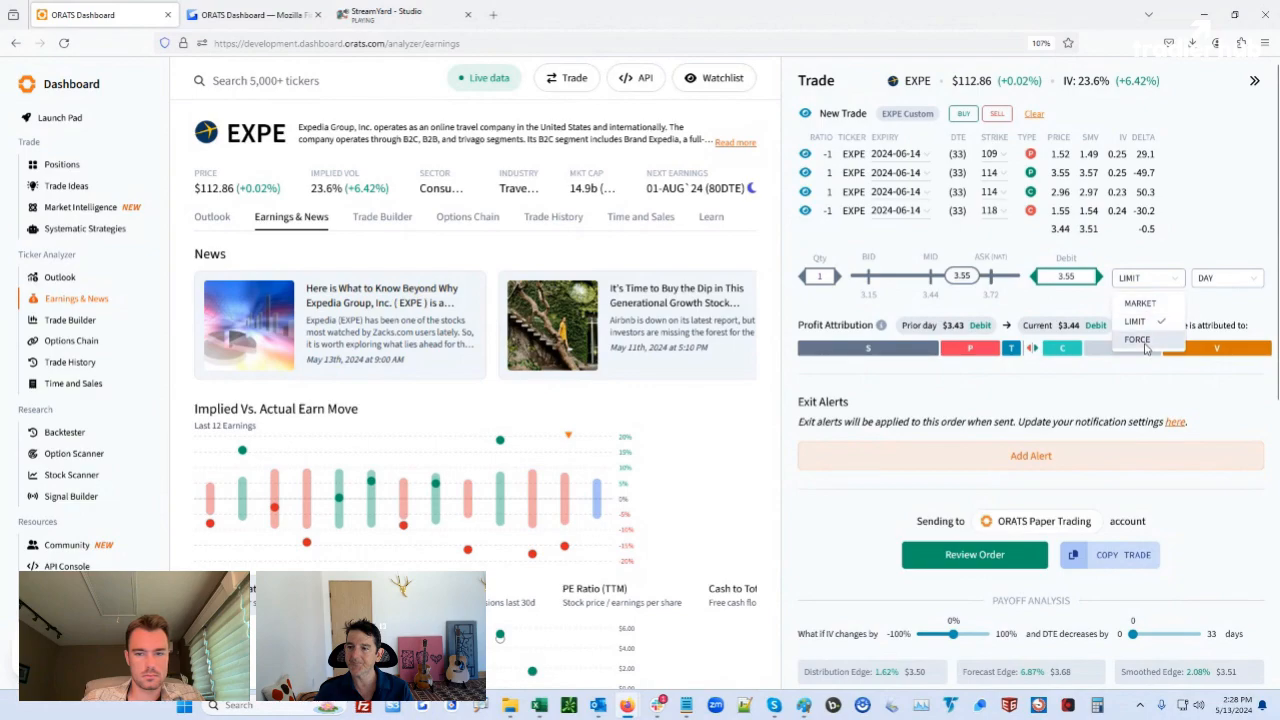
pyautogui.click(1148, 346)
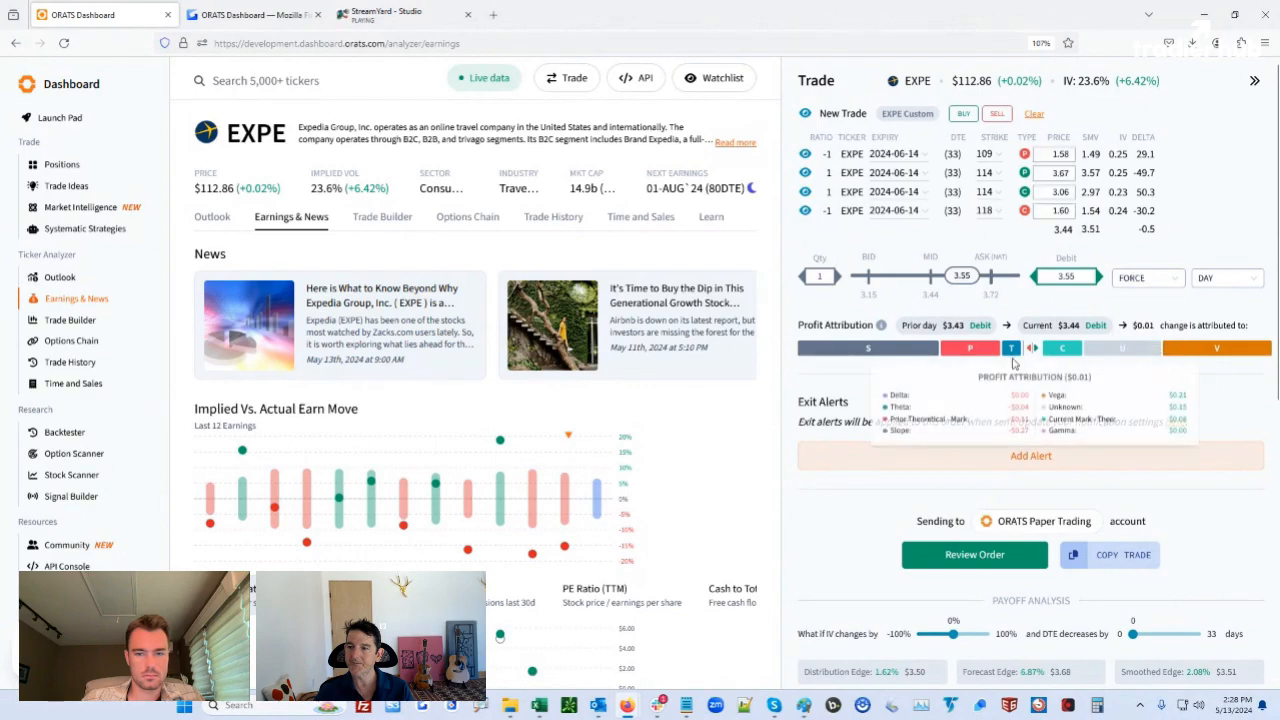
pyautogui.click(957, 558)
pyautogui.click(1068, 626)
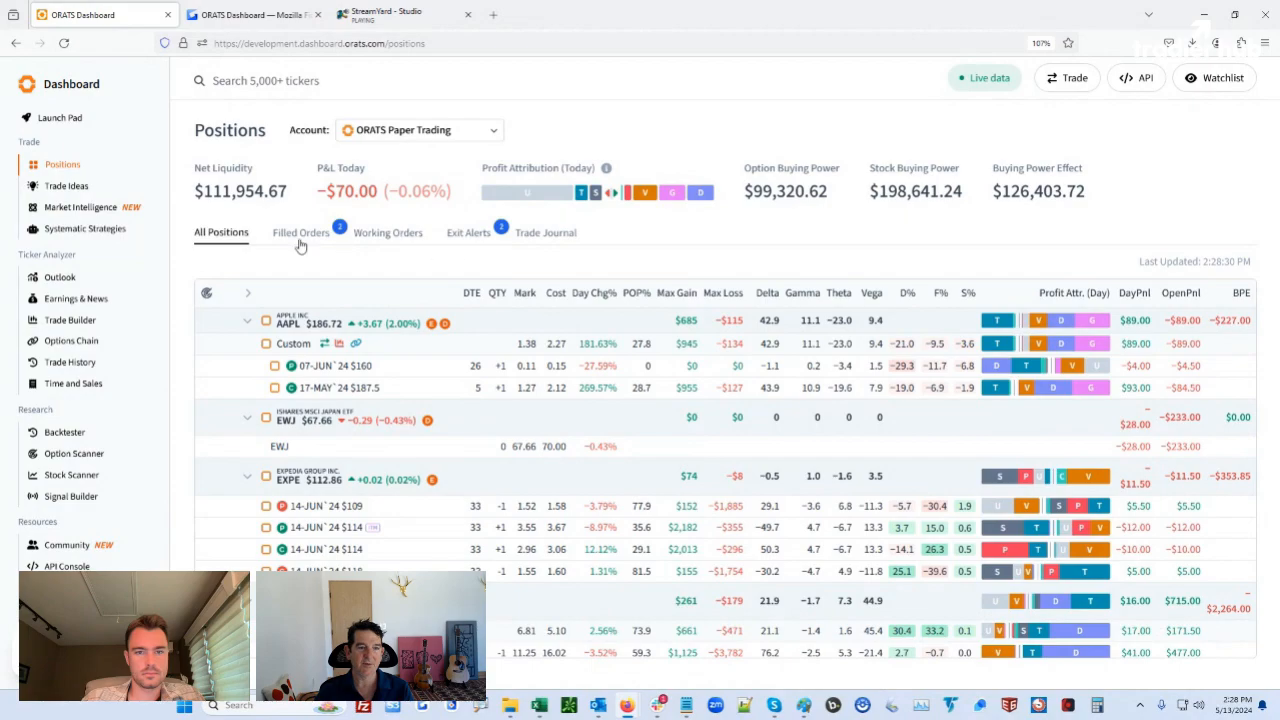
# Save the current Rev IronFly option scan as new and delete the older SPY-based Rev IronFly from the saved scans
pyautogui.click(74, 453)
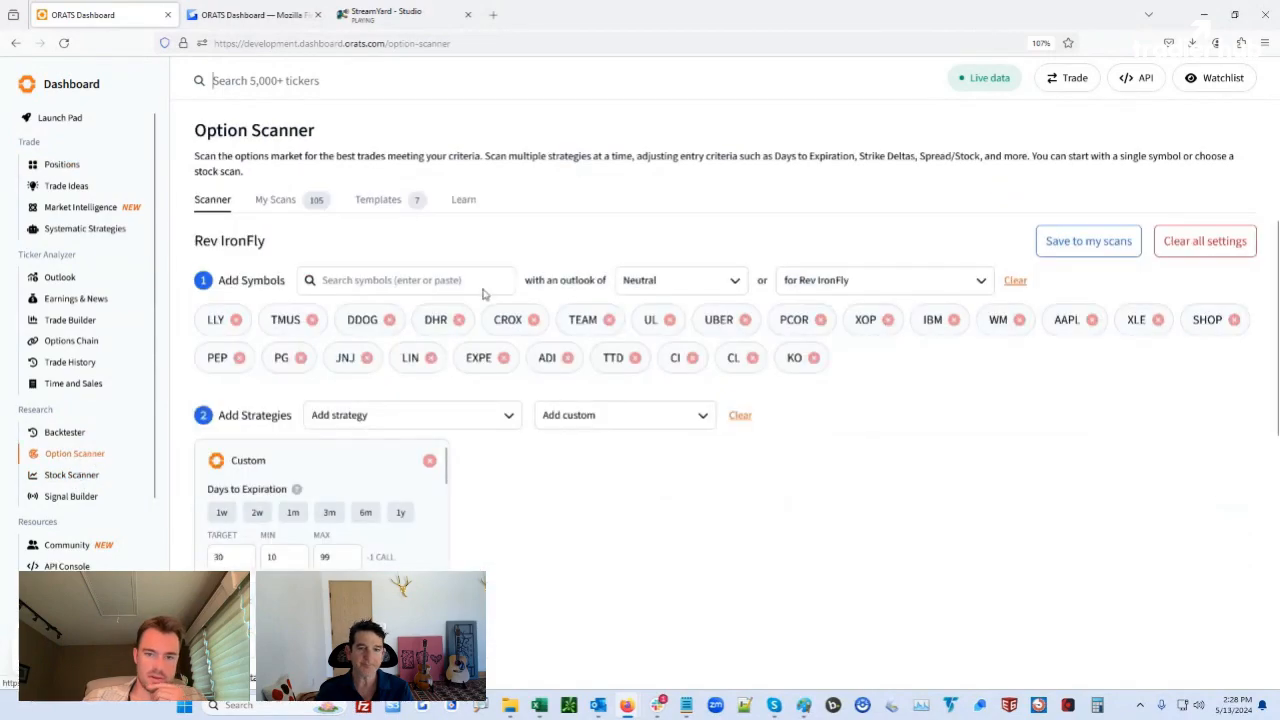
pyautogui.click(1070, 246)
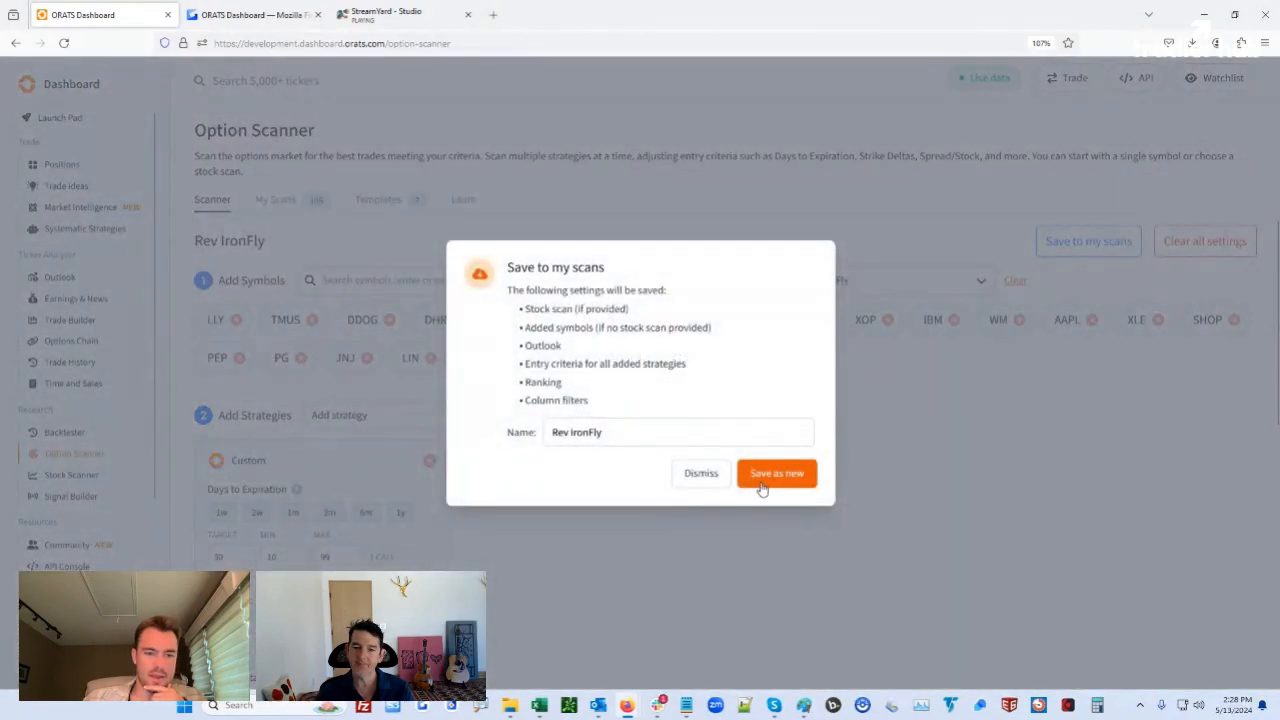
pyautogui.click(758, 478)
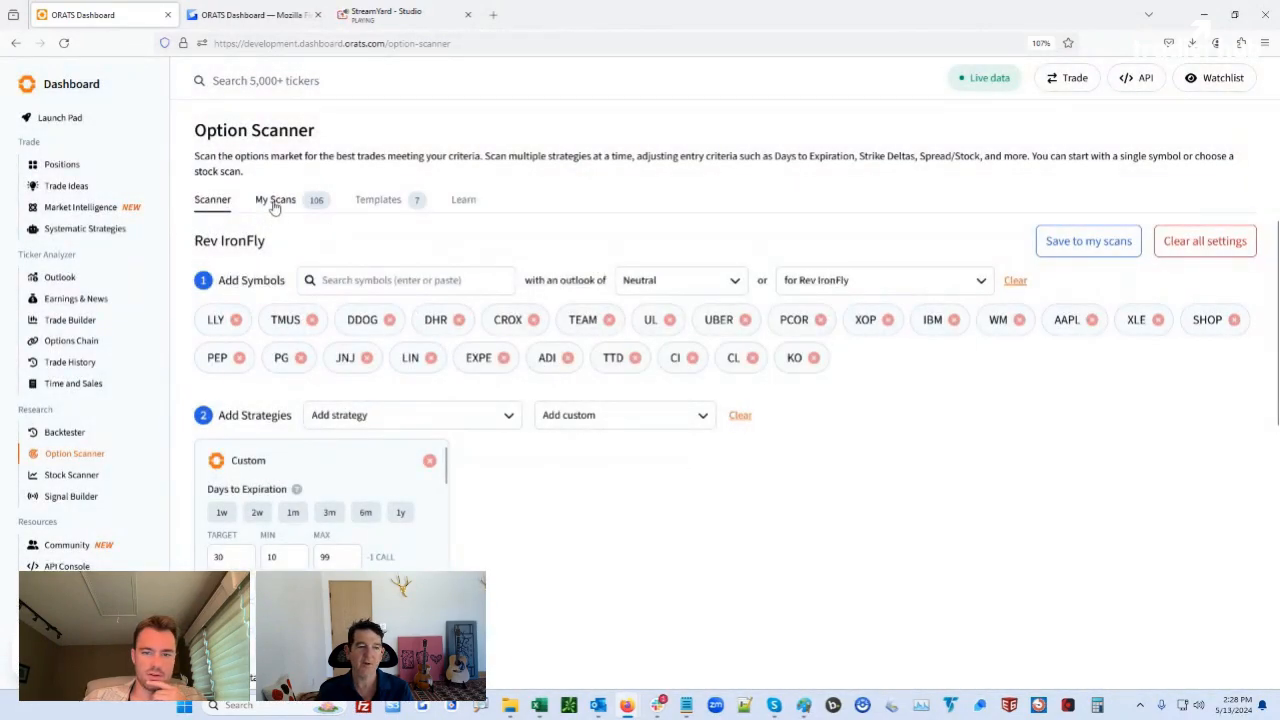
pyautogui.click(275, 200)
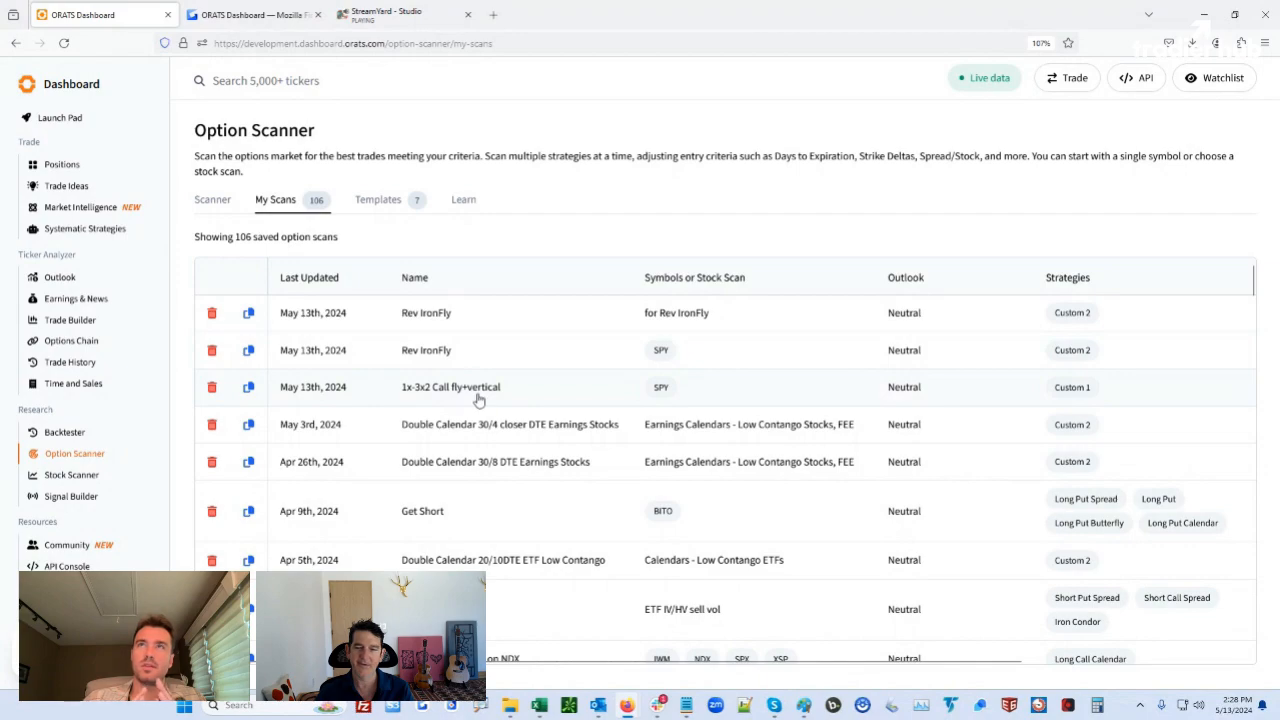
pyautogui.click(211, 350)
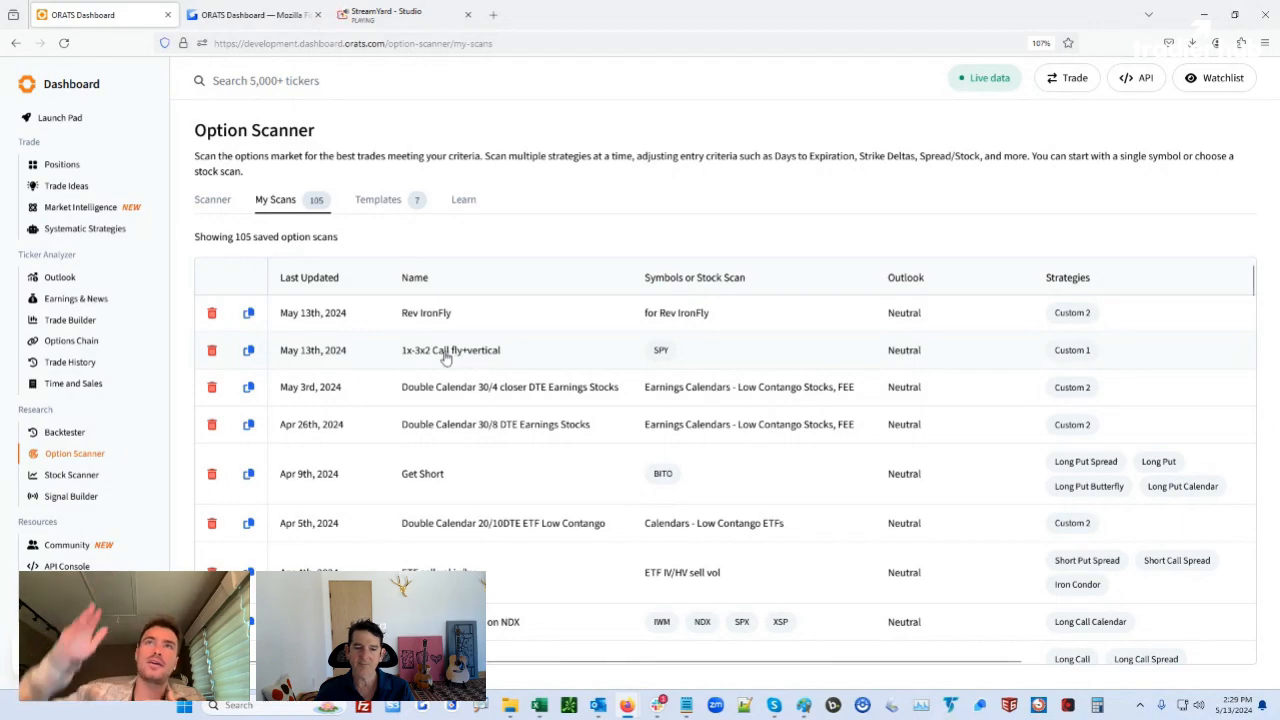
# Load the saved 1x-3x2 Call fly+vertical scan and replace its SPY symbol with the ETF IV/HV sell vol stock scan
pyautogui.click(442, 352)
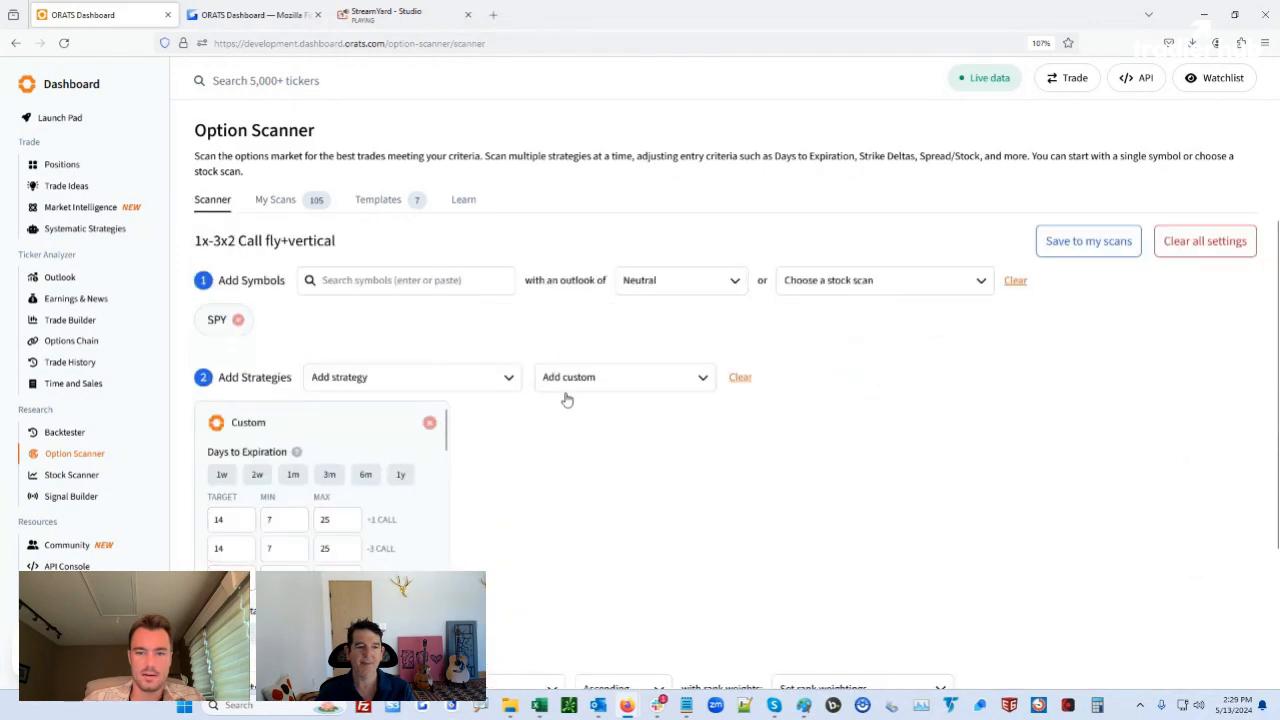
pyautogui.click(883, 283)
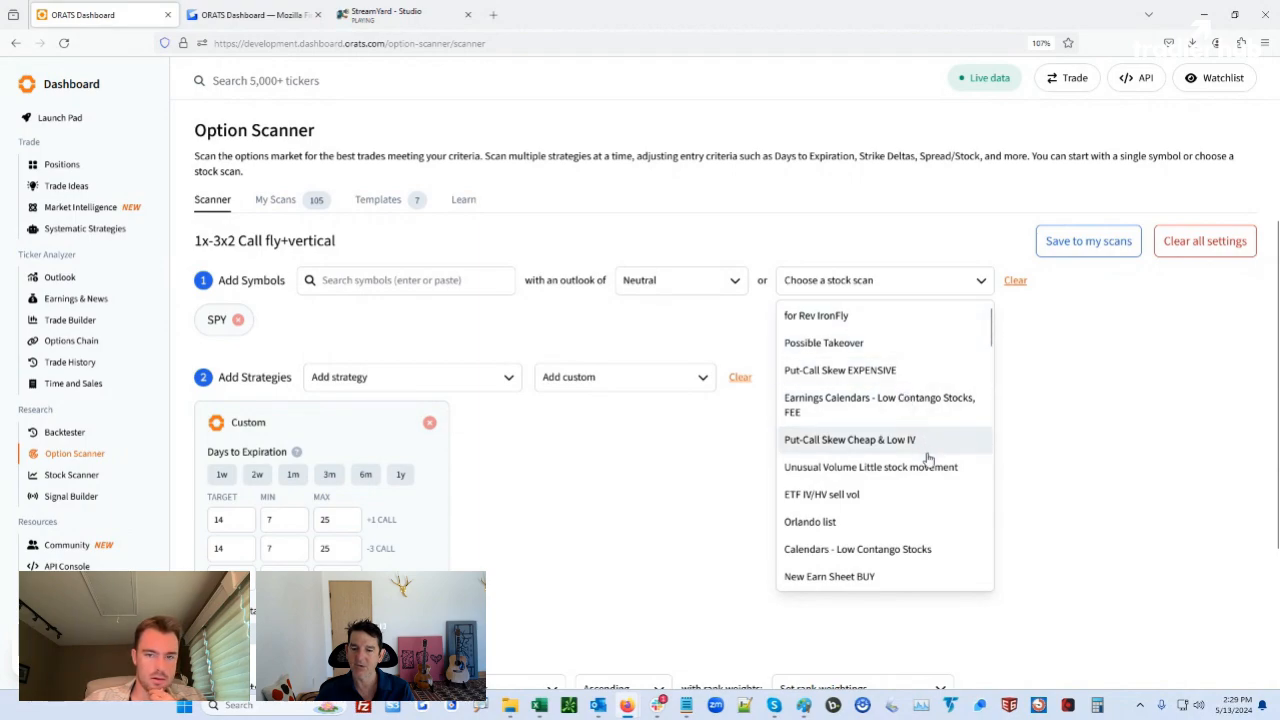
pyautogui.click(843, 497)
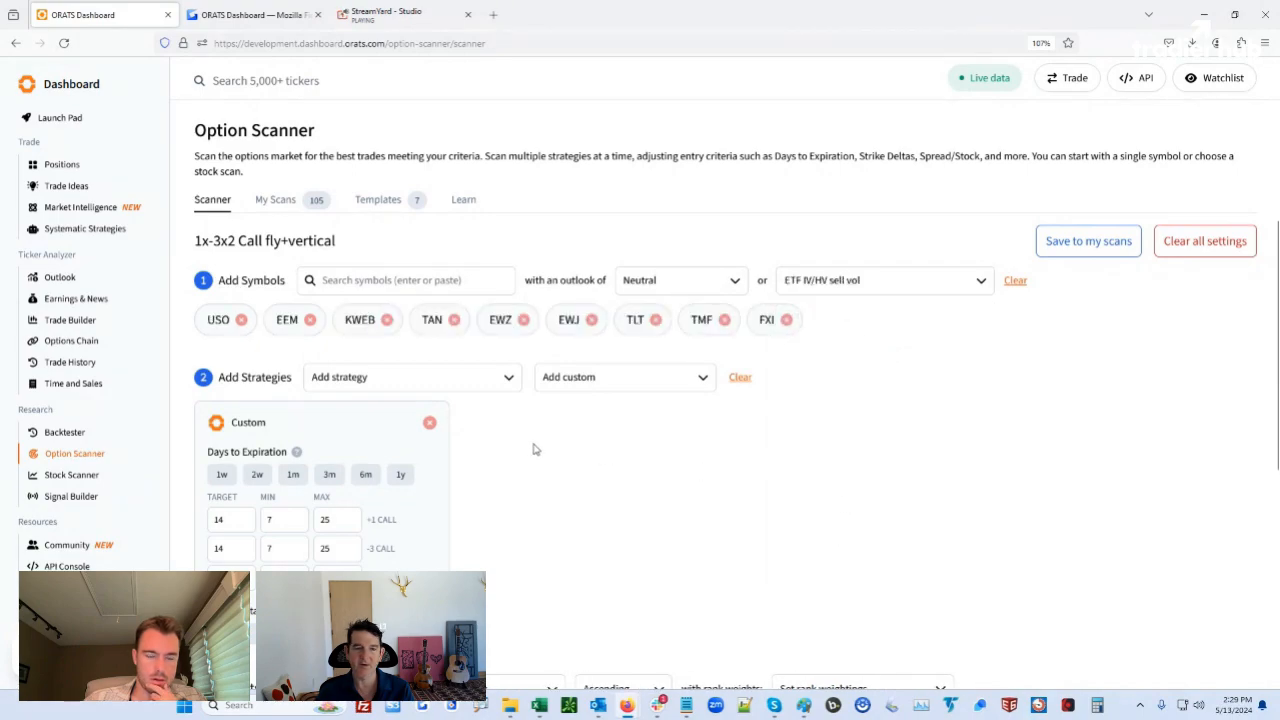
pyautogui.scroll(-2, 846, 455)
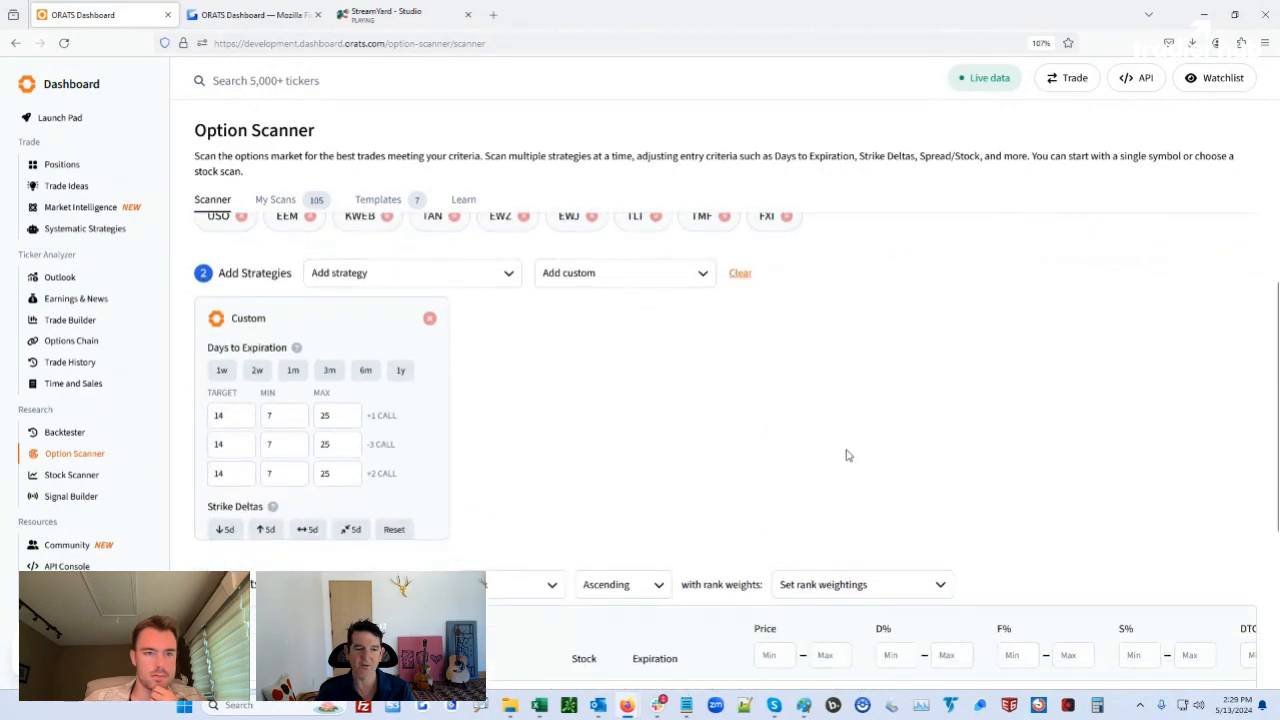
pyautogui.scroll(-2, 846, 455)
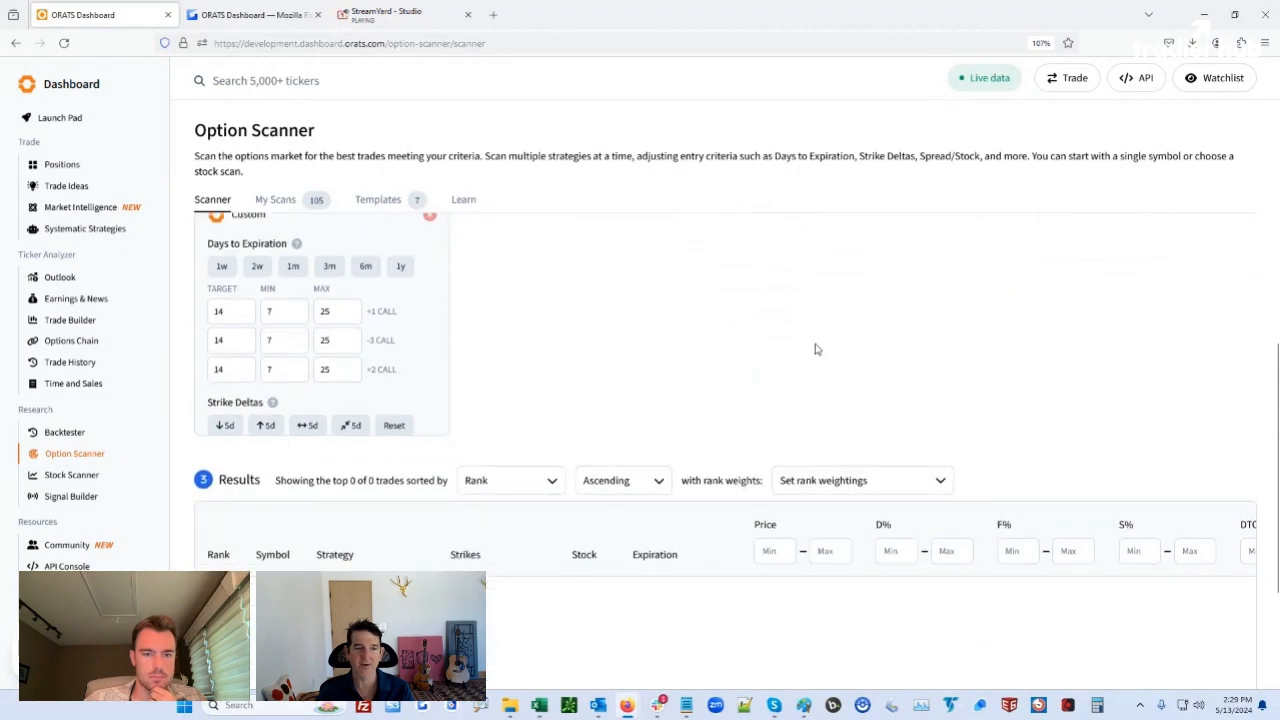
# Clear the ETF symbols and the selected stock scan from the 1x-3x2 Call fly+vertical scan
pyautogui.scroll(4, 815, 349)
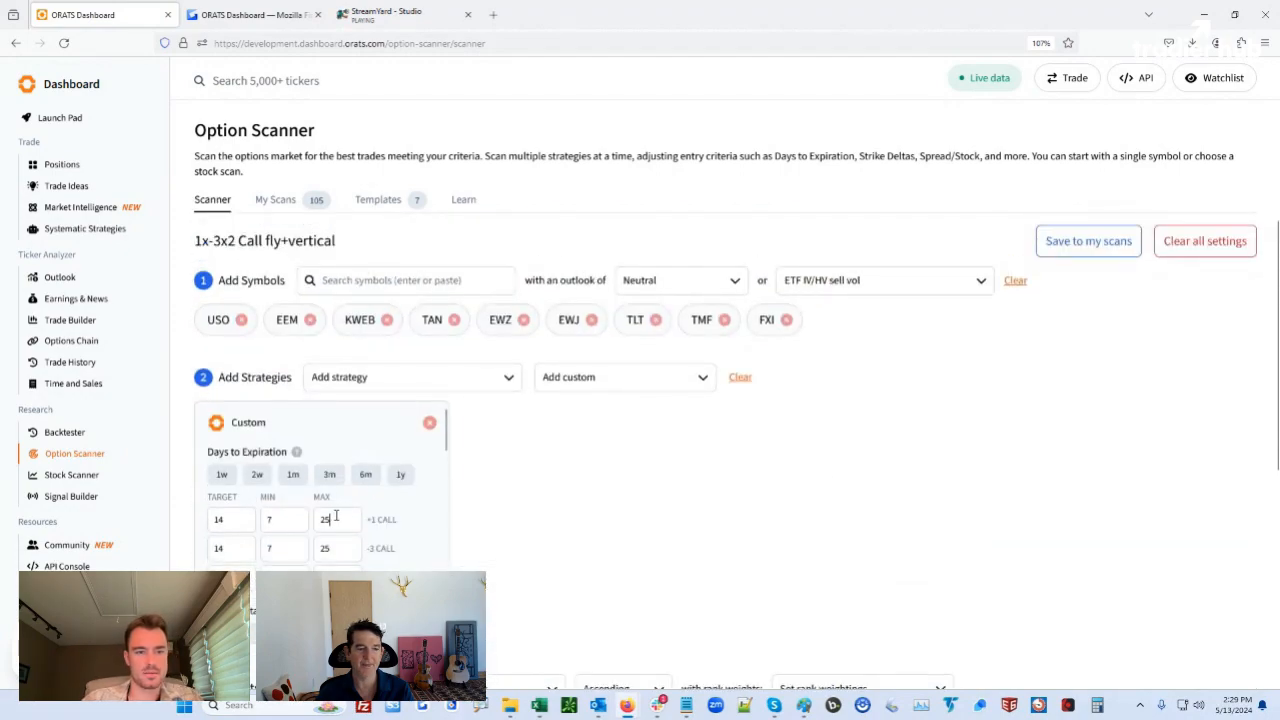
pyautogui.press('Tab')
pyautogui.scroll(-6, 479, 533)
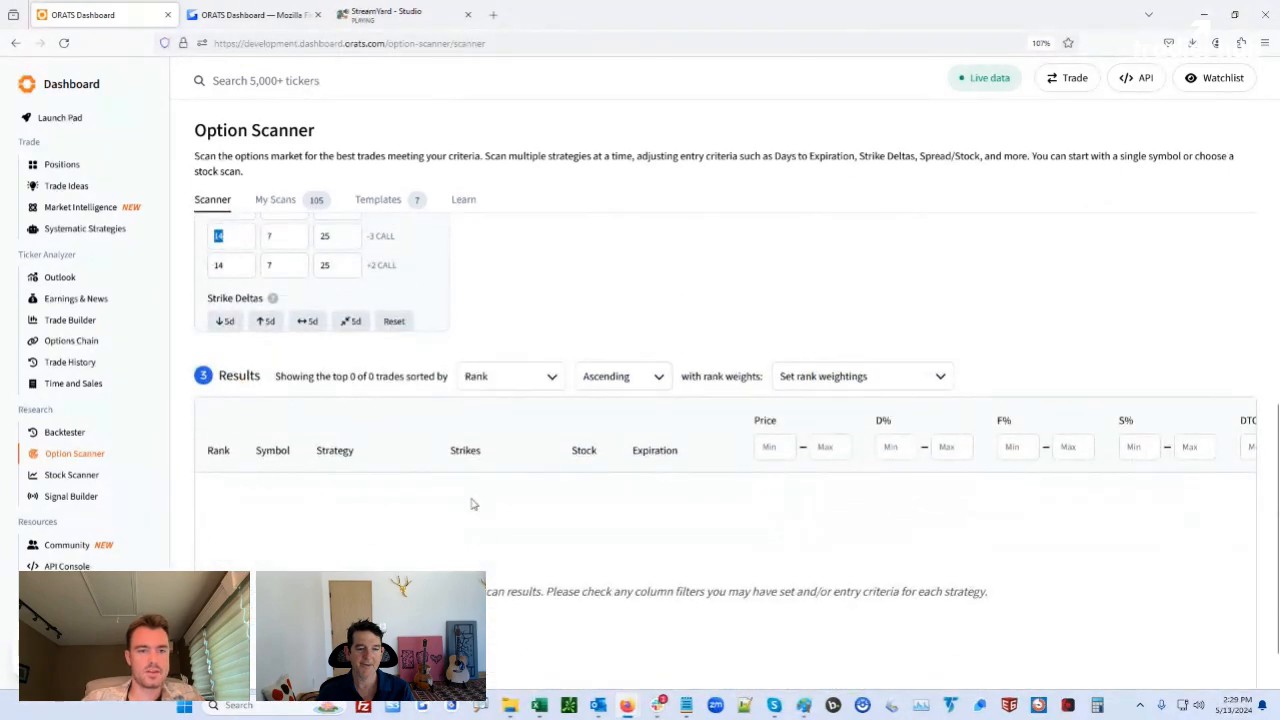
pyautogui.scroll(6, 451, 382)
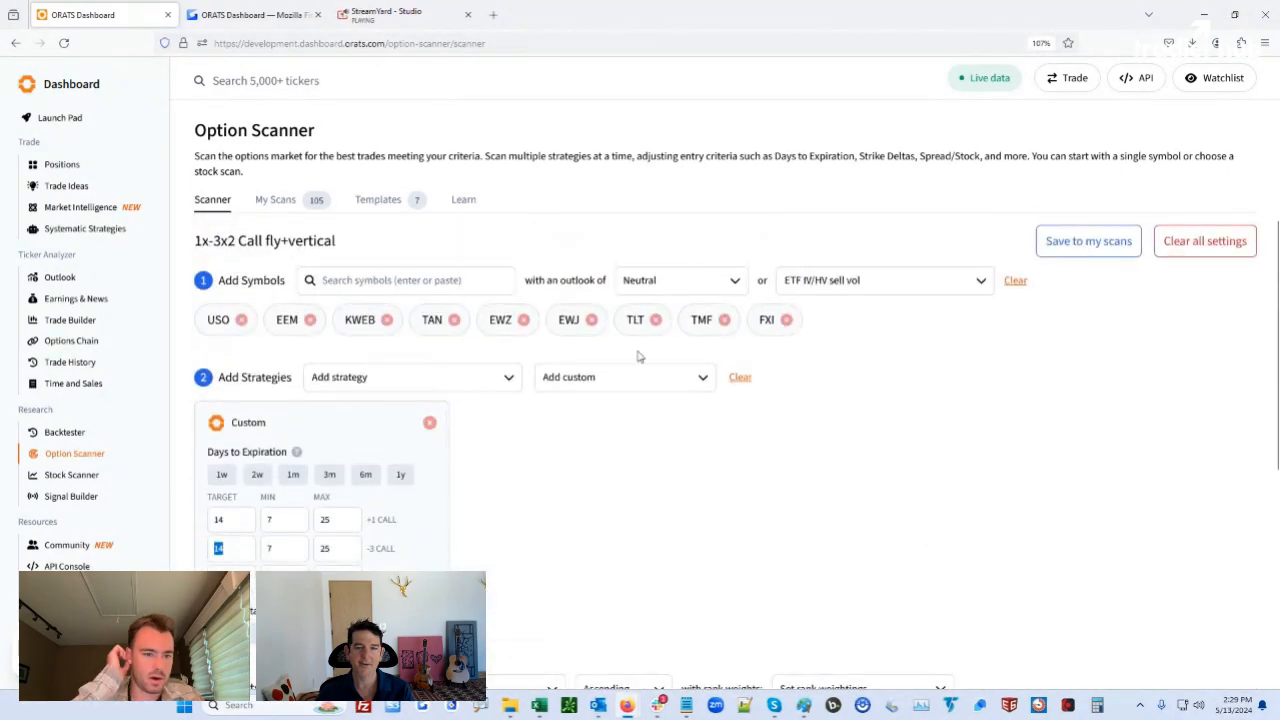
pyautogui.click(1015, 281)
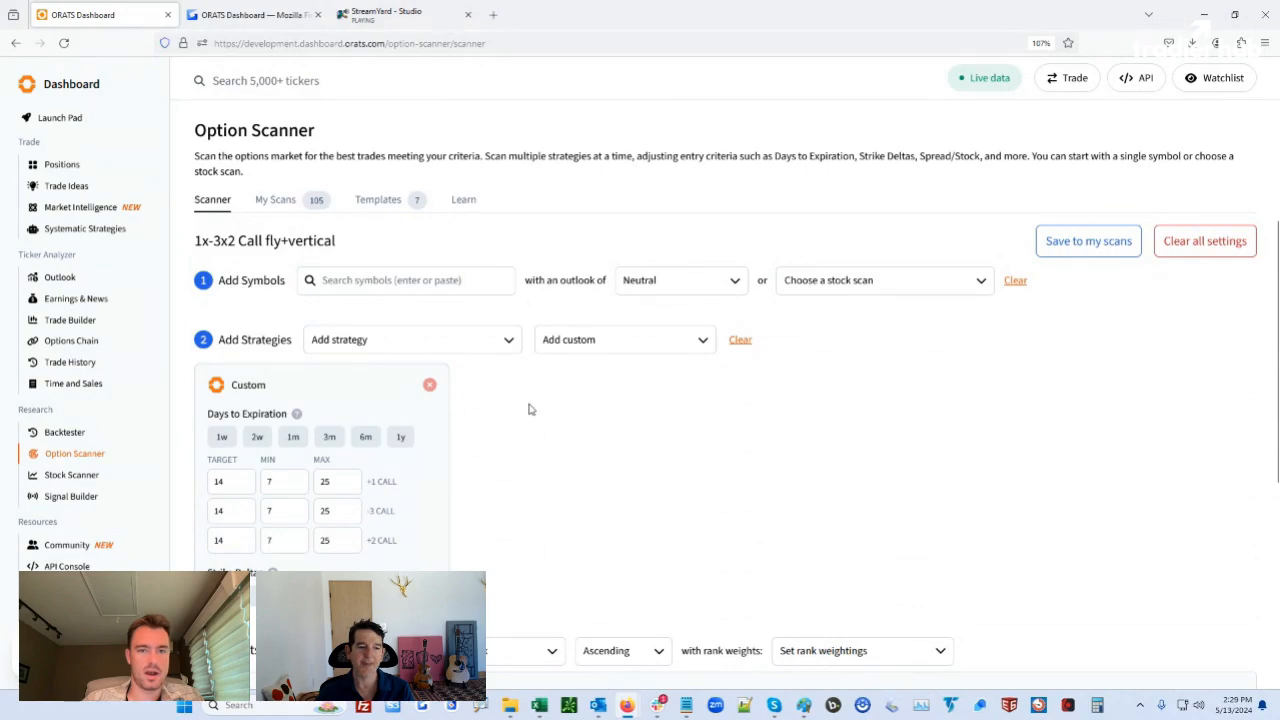
# Add a custom three-leg call strategy to the scan with leg ratios 1, -3 and 2
pyautogui.click(705, 343)
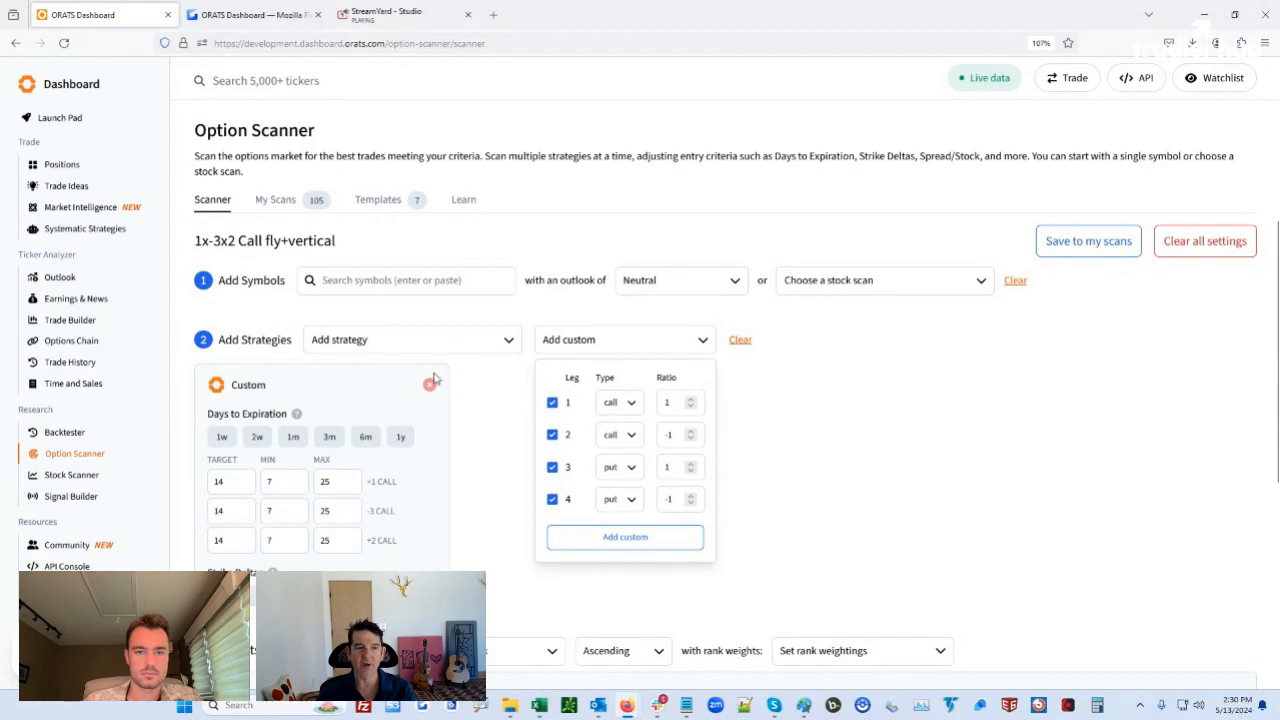
pyautogui.click(553, 503)
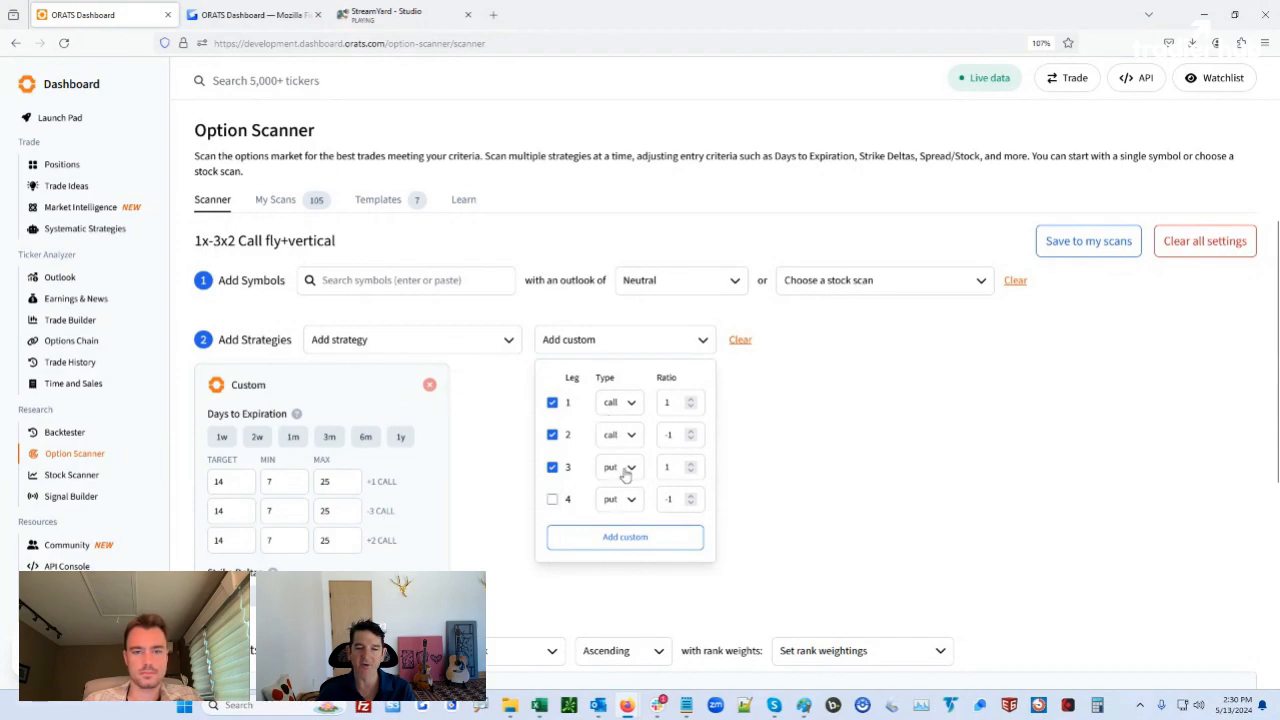
pyautogui.click(622, 472)
pyautogui.click(622, 503)
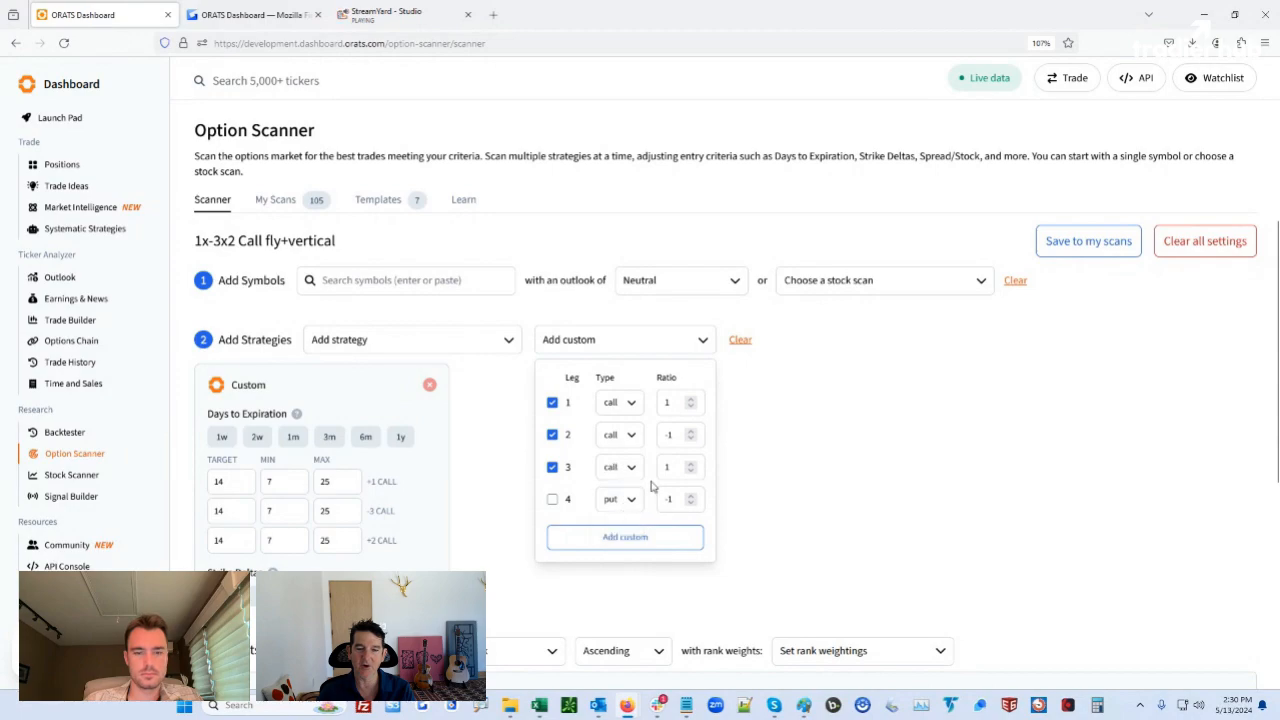
pyautogui.click(690, 431)
pyautogui.click(690, 463)
pyautogui.click(643, 537)
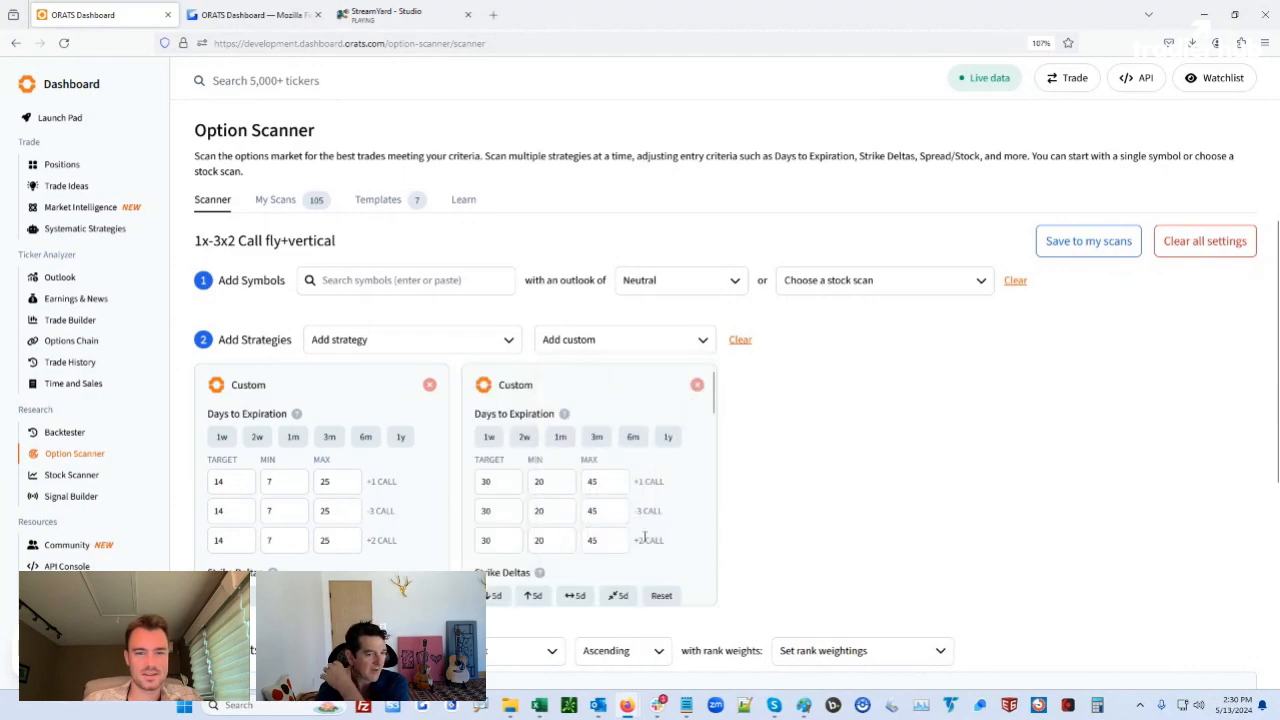
# In the new three-leg strategy, set the strike delta target to 0.4 for the +1 call, and target 0.2 with minimum 0.1 for the +2 call
pyautogui.scroll(-2, 435, 553)
pyautogui.scroll(-2, 434, 551)
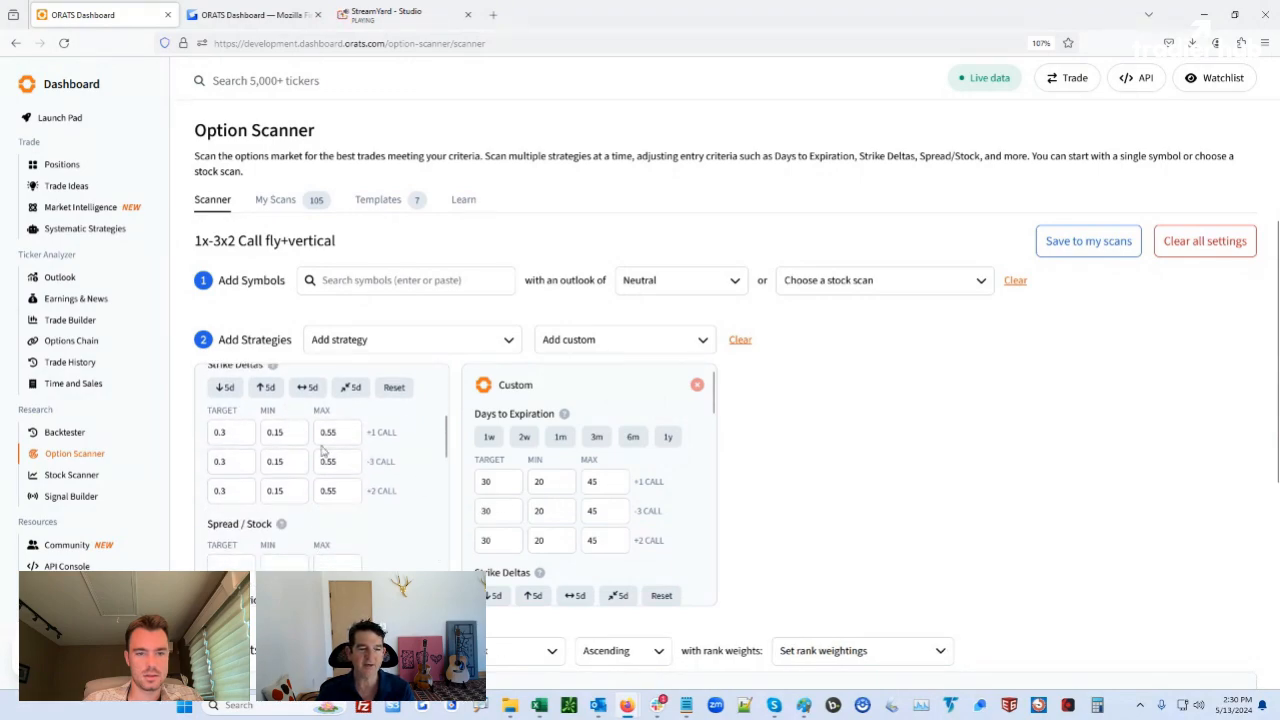
pyautogui.scroll(-3, 632, 505)
pyautogui.scroll(3, 640, 495)
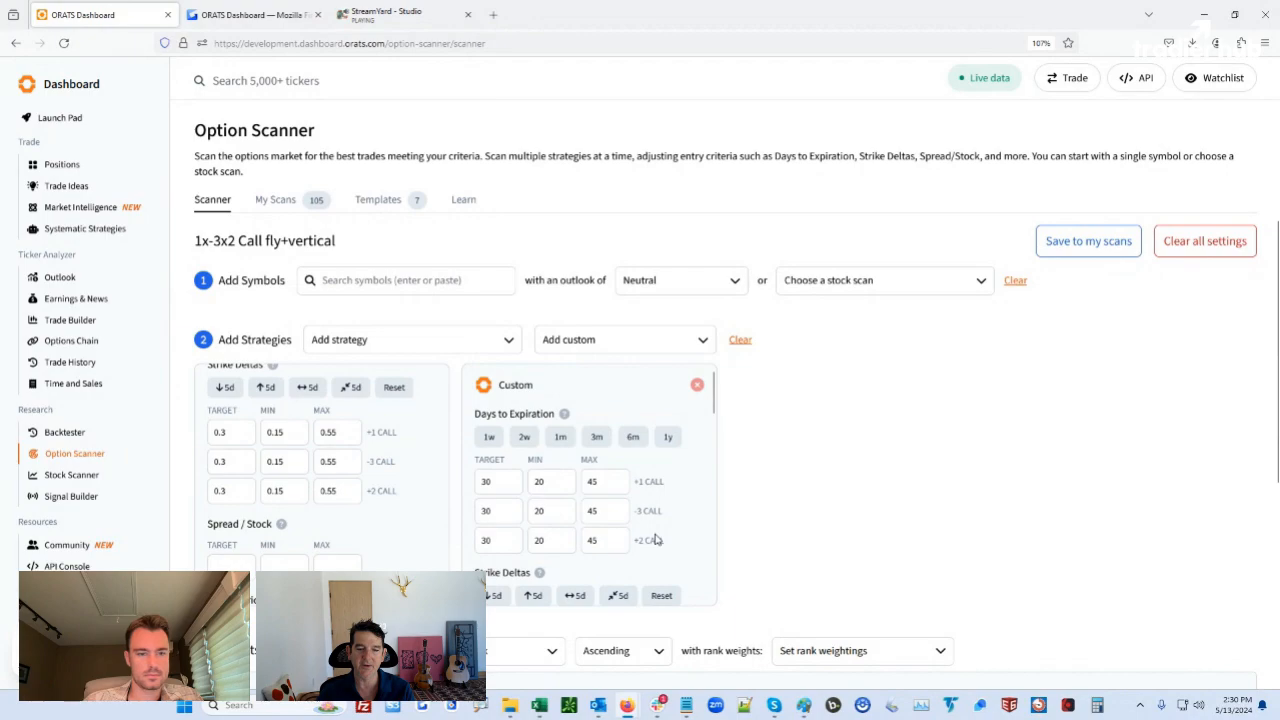
pyautogui.scroll(-4, 655, 540)
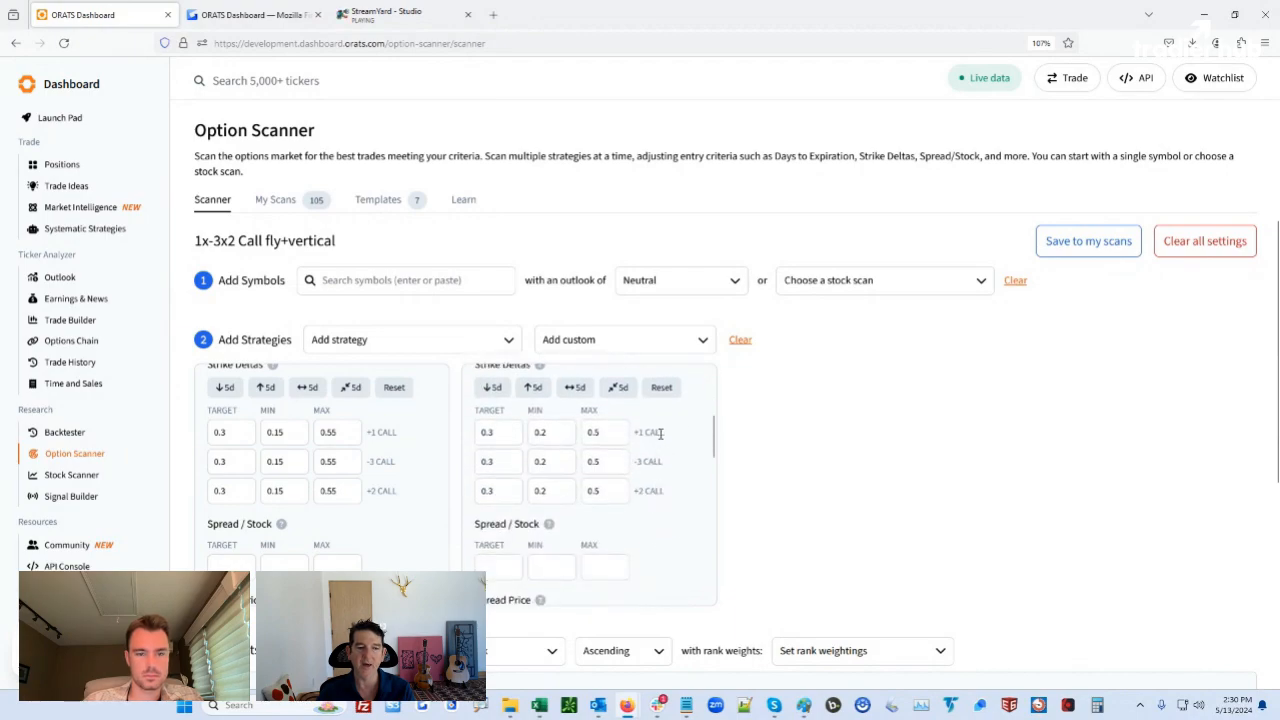
pyautogui.scroll(1, 660, 432)
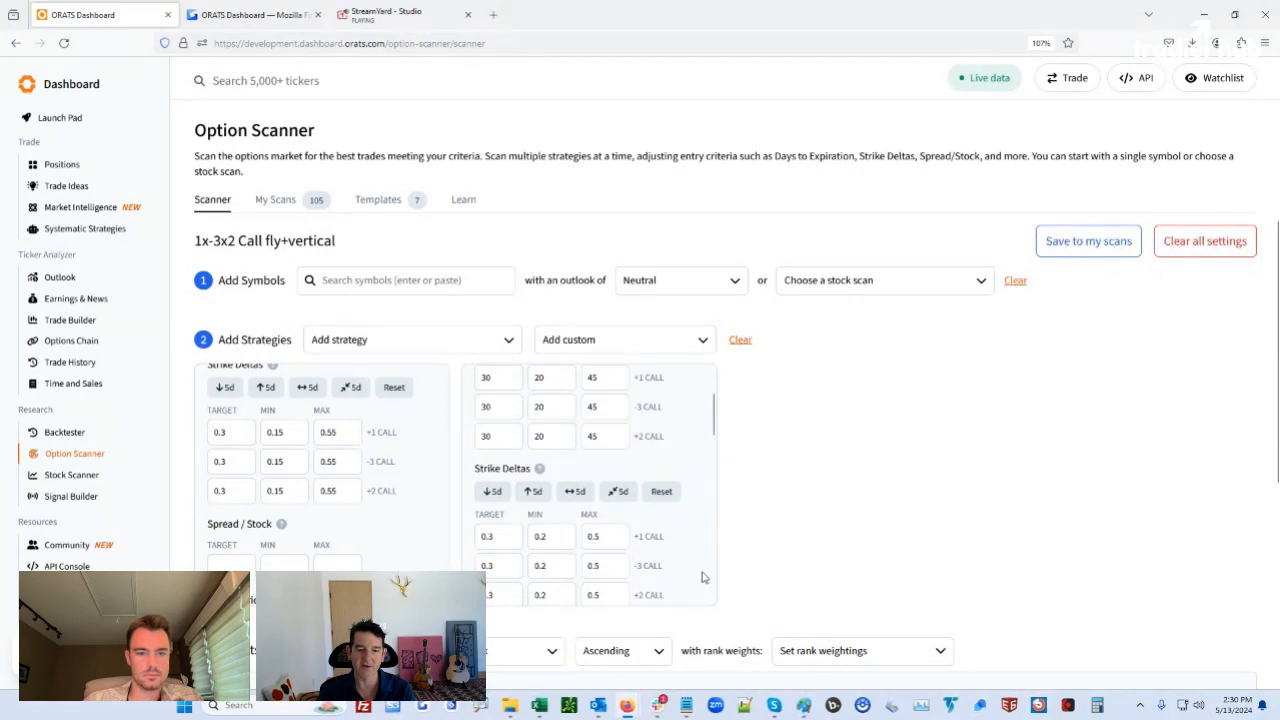
pyautogui.scroll(-2, 703, 577)
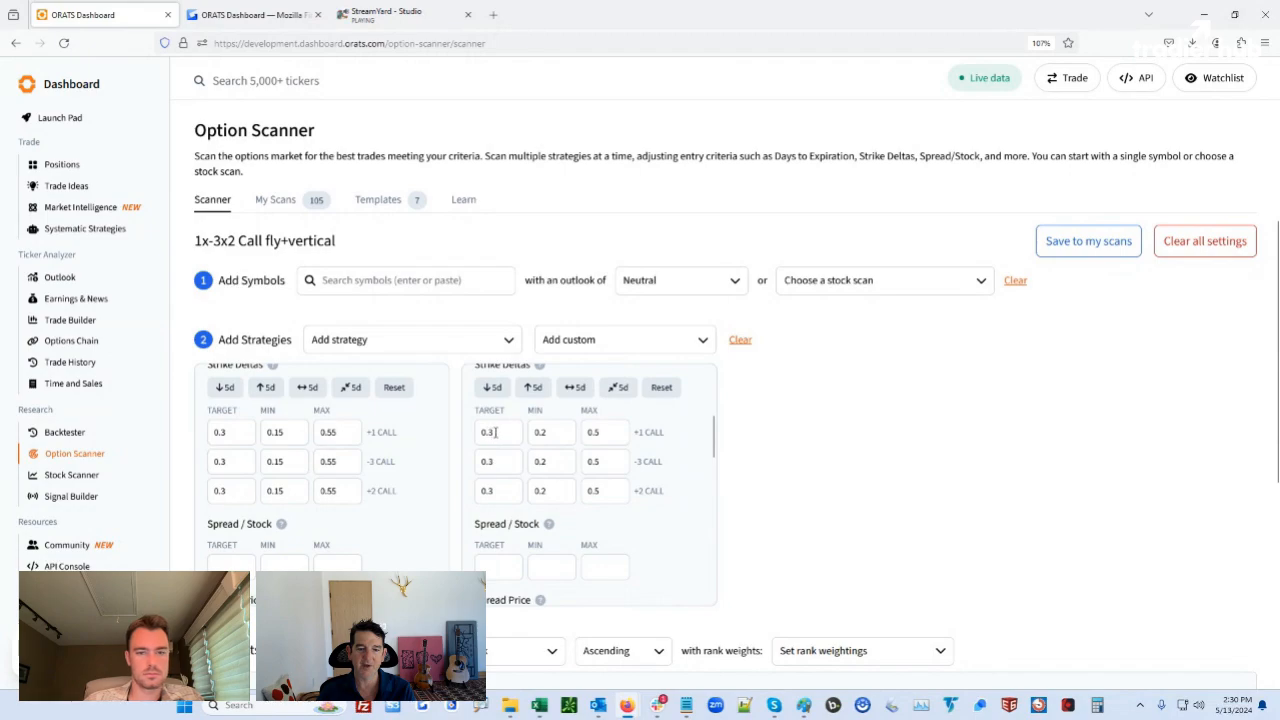
pyautogui.moveTo(489, 432); pyautogui.dragTo(493, 432)
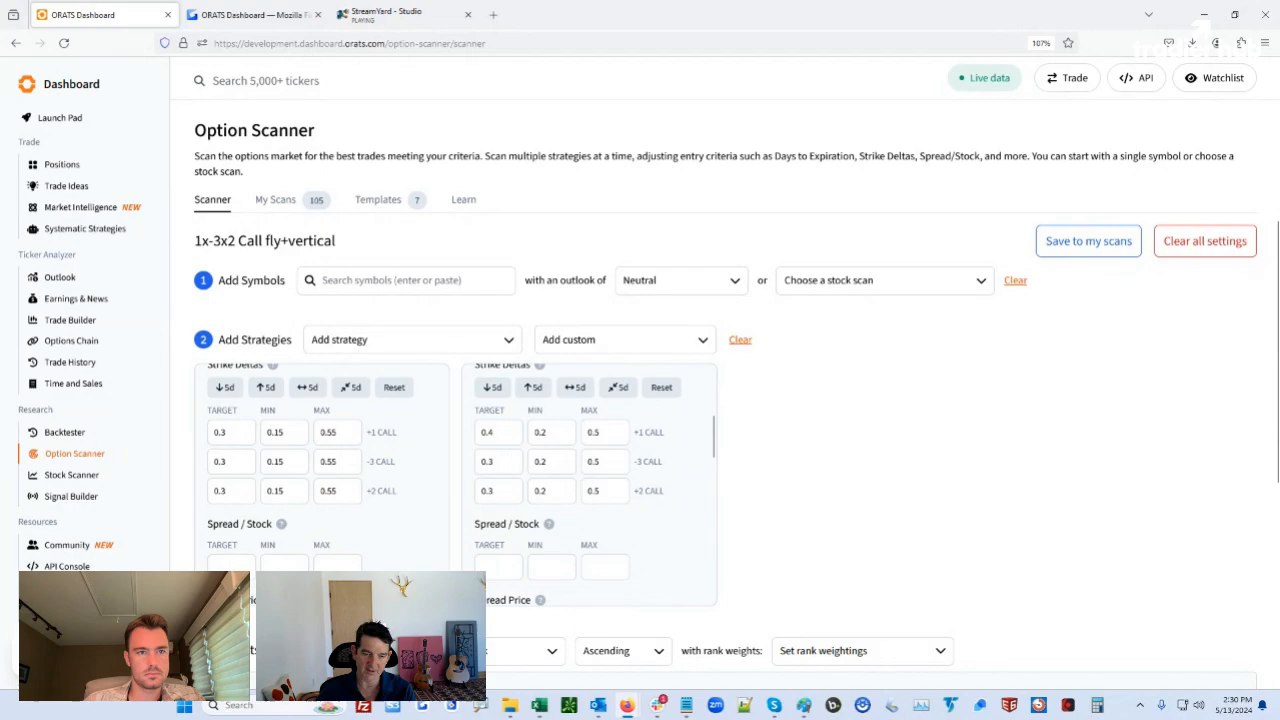
pyautogui.click(491, 494)
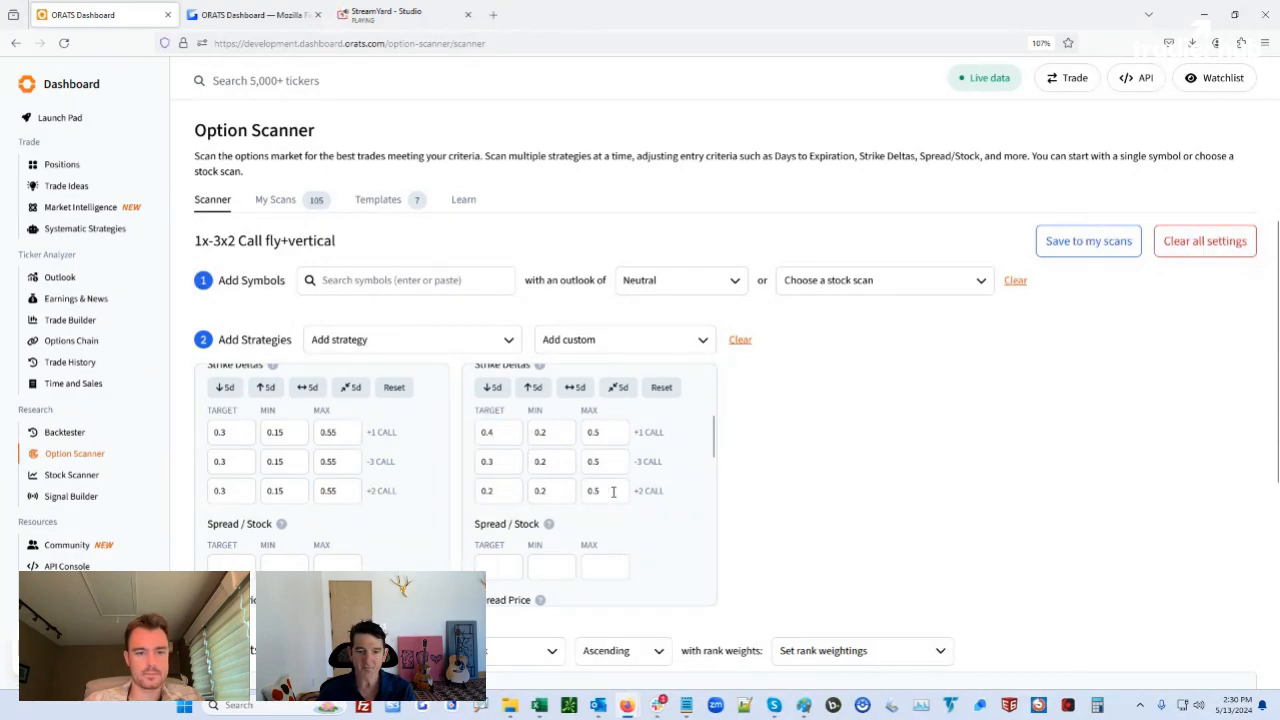
pyautogui.doubleClick(541, 489)
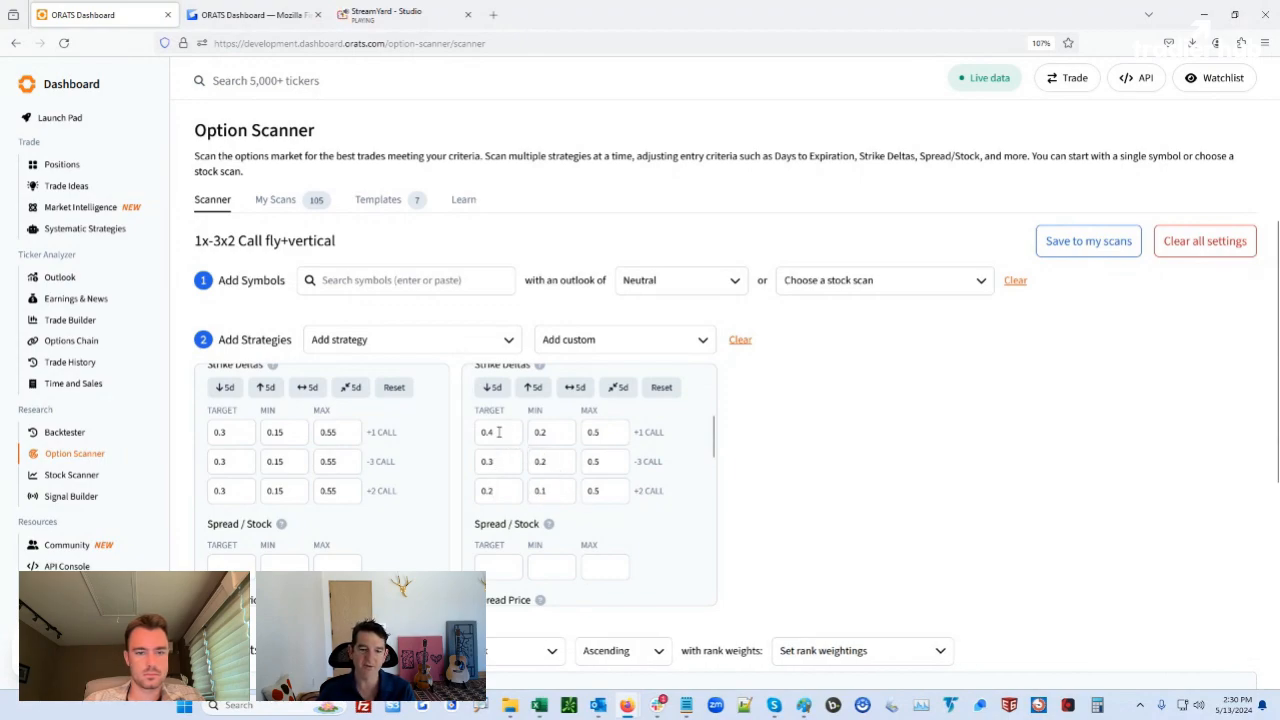
# Add another custom strategy with four call legs at ratios 1, -1, -2 and 2
pyautogui.scroll(-5, 677, 518)
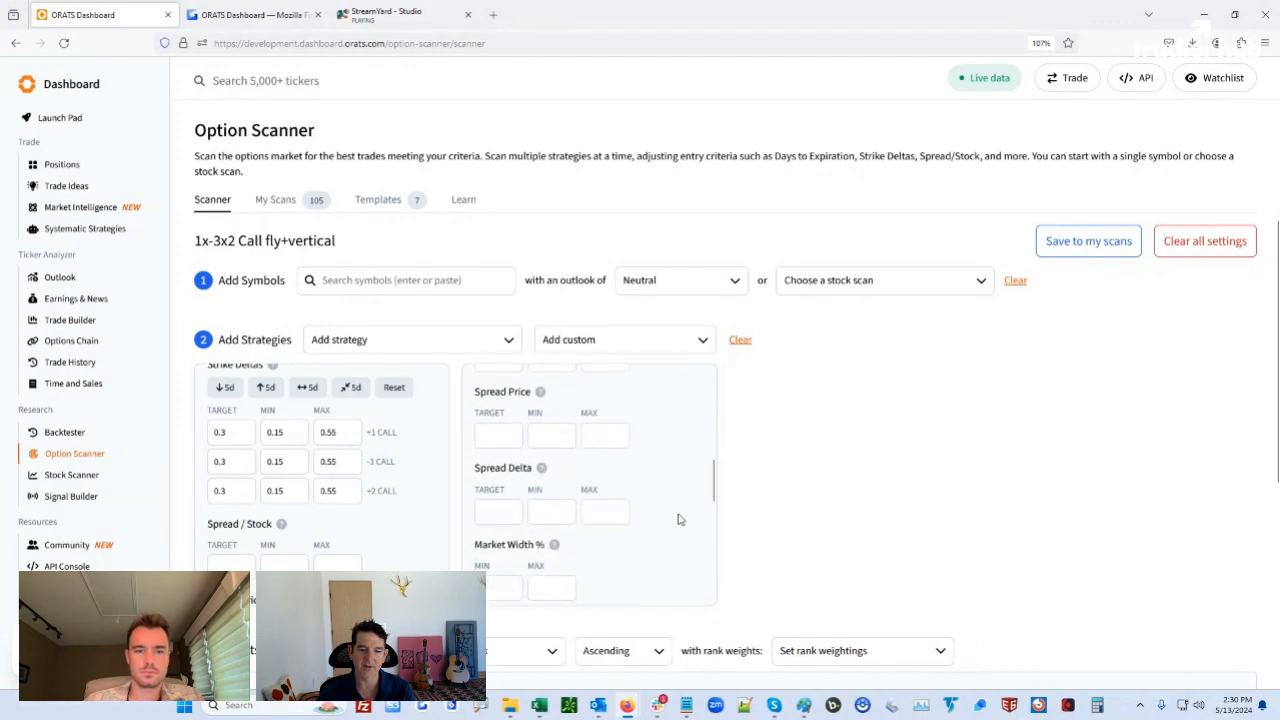
pyautogui.scroll(-4, 677, 515)
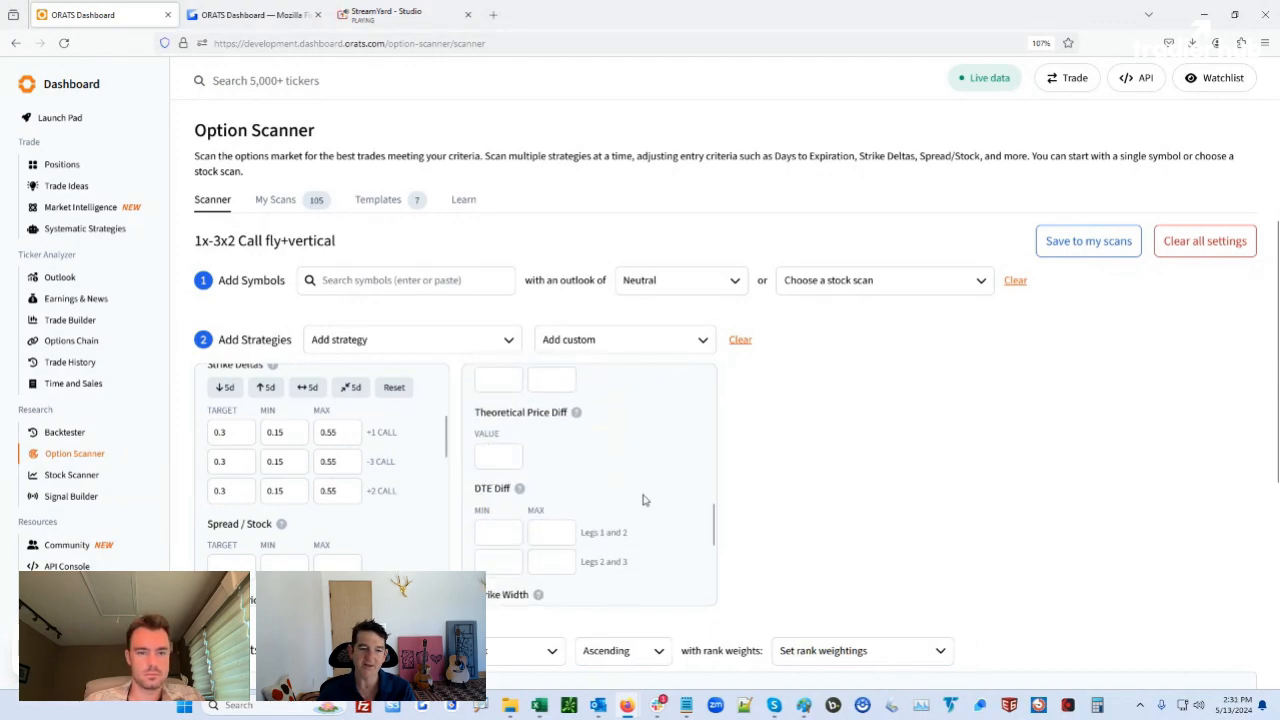
pyautogui.scroll(9, 643, 500)
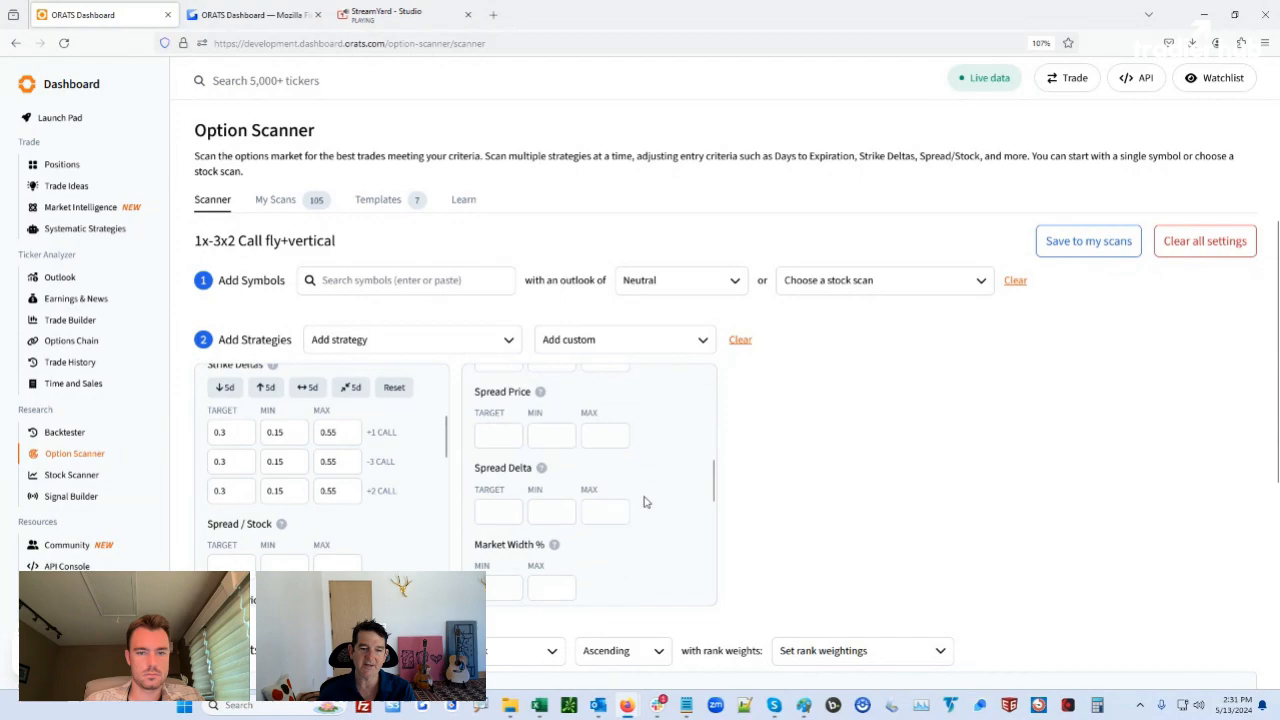
pyautogui.click(704, 340)
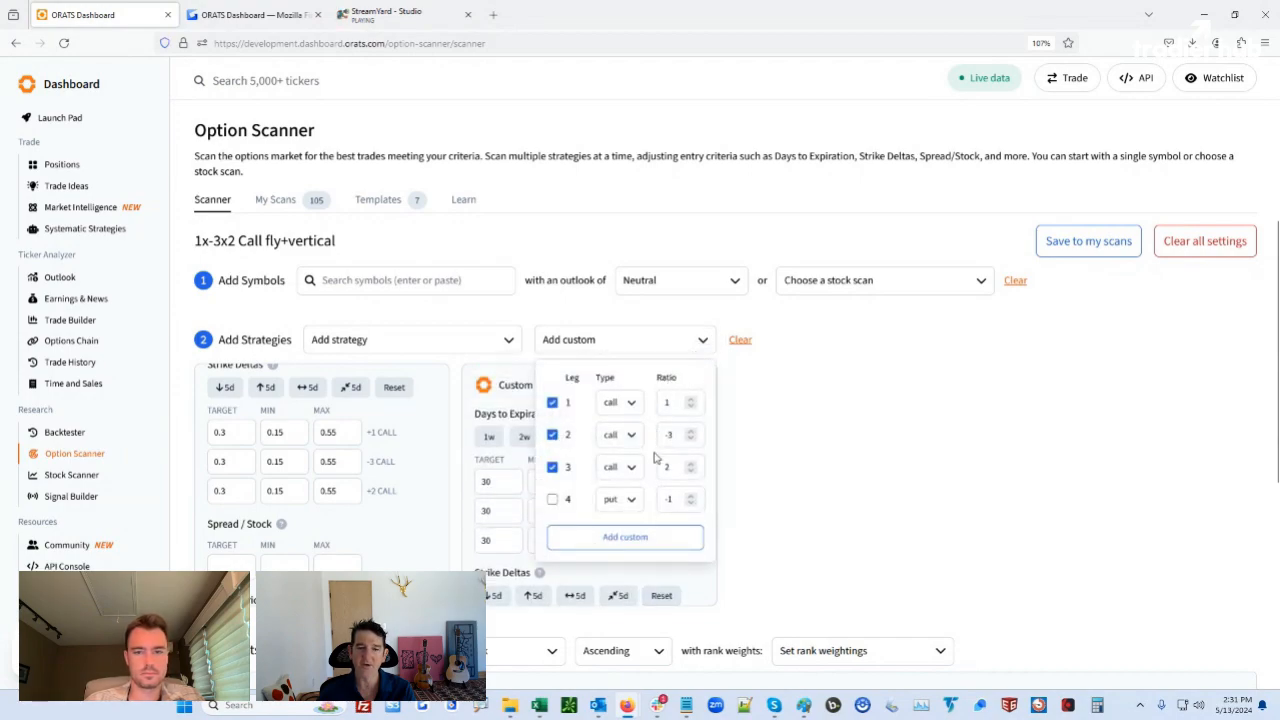
pyautogui.click(552, 503)
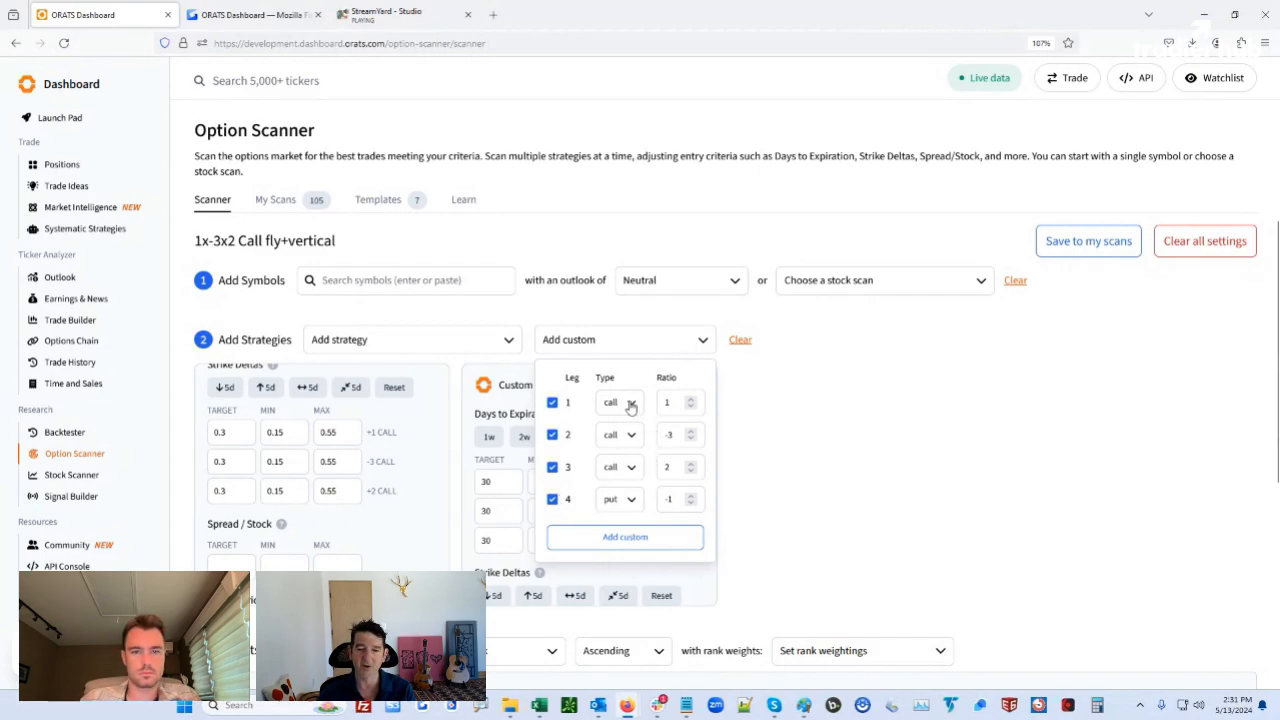
pyautogui.click(626, 499)
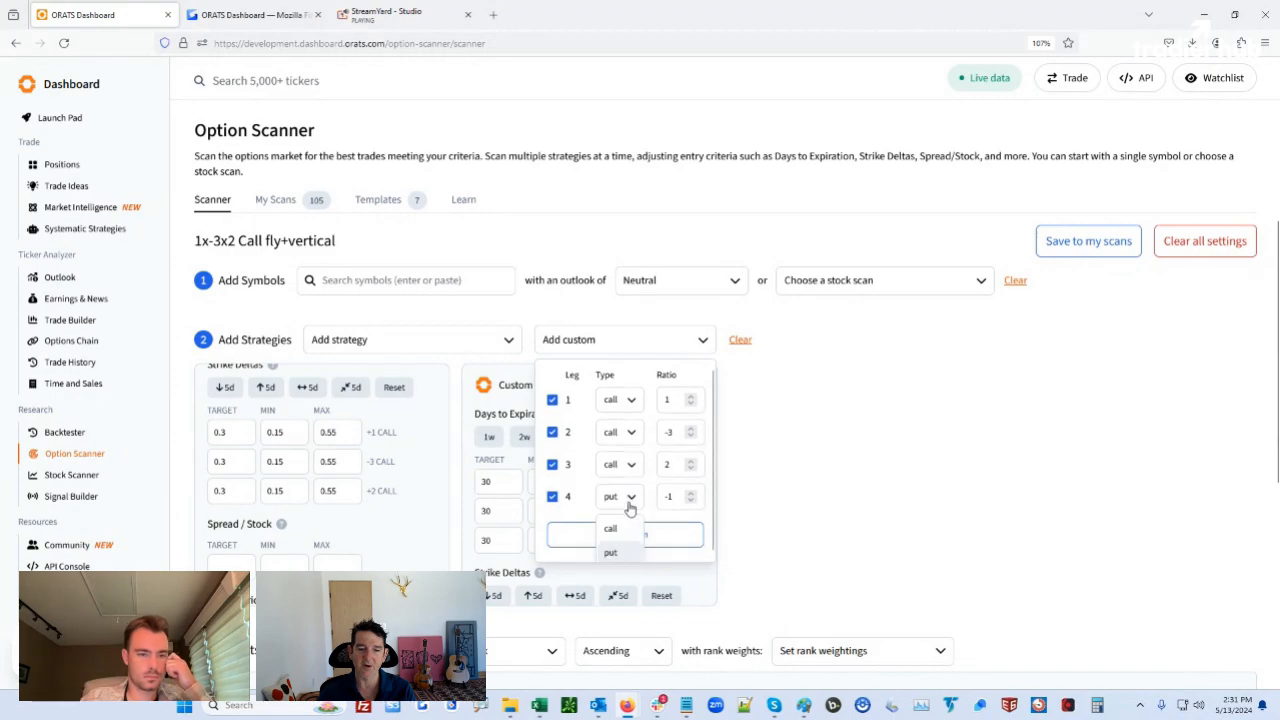
pyautogui.click(612, 530)
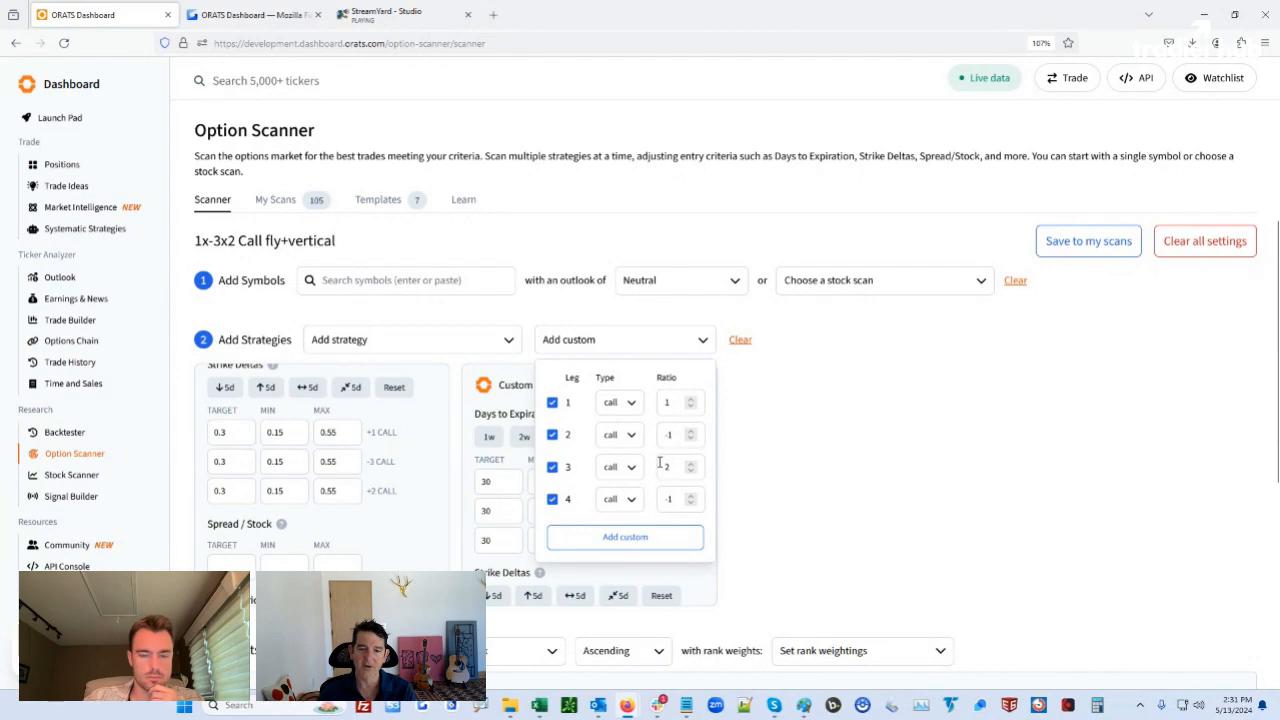
pyautogui.click(691, 471)
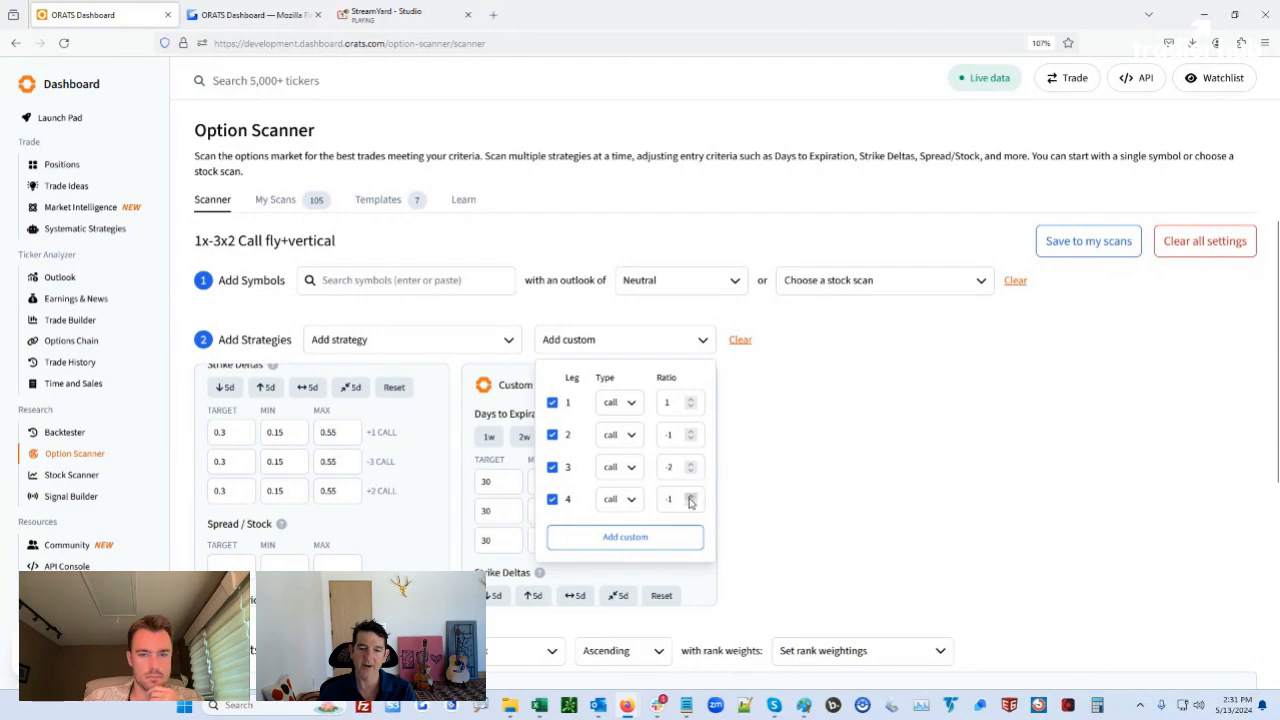
pyautogui.click(690, 498)
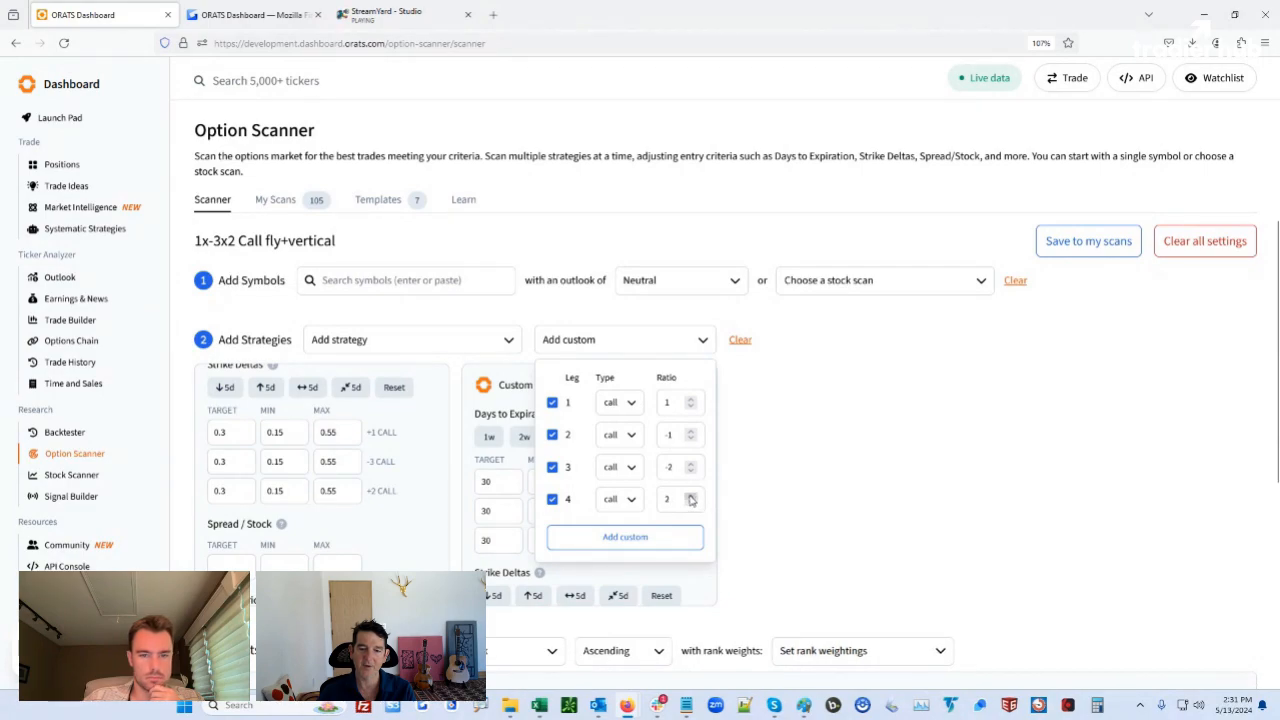
pyautogui.click(664, 537)
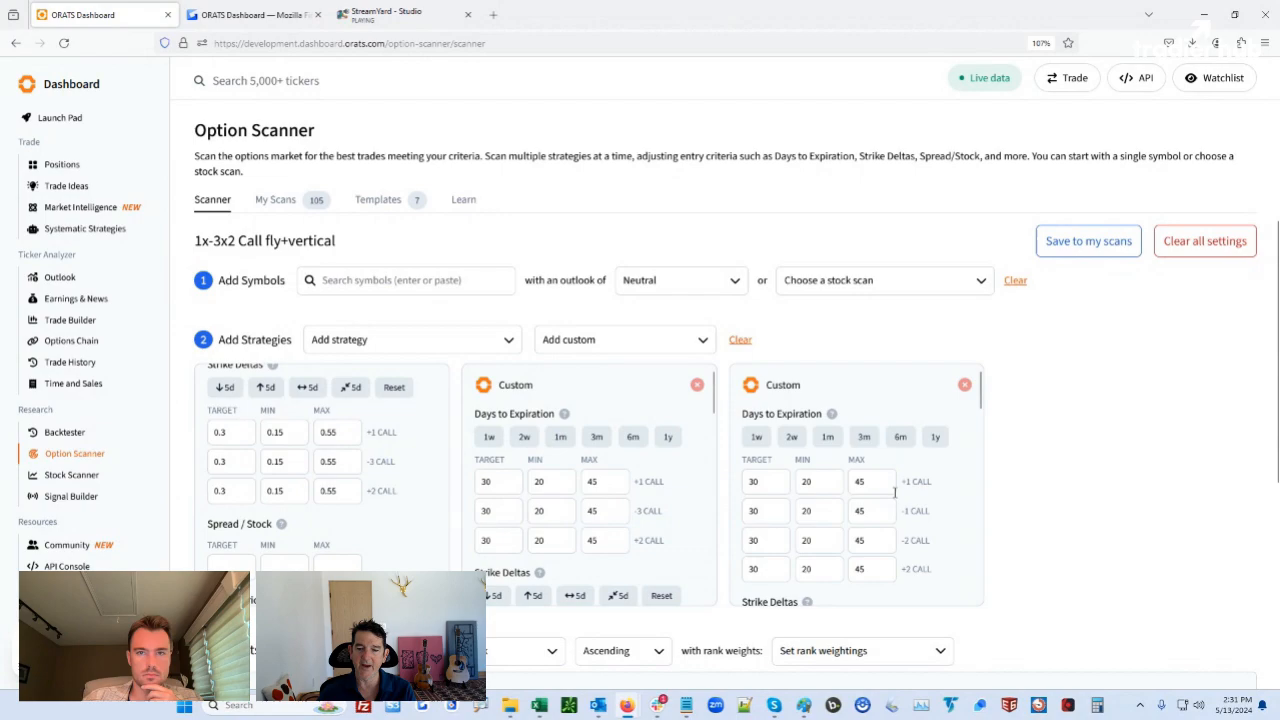
# Set the four-leg strategy's strike delta targets to 0.25 for the -1 call, 0.15 for the -2 call and 0.05 for the +2 call
pyautogui.scroll(-3, 915, 500)
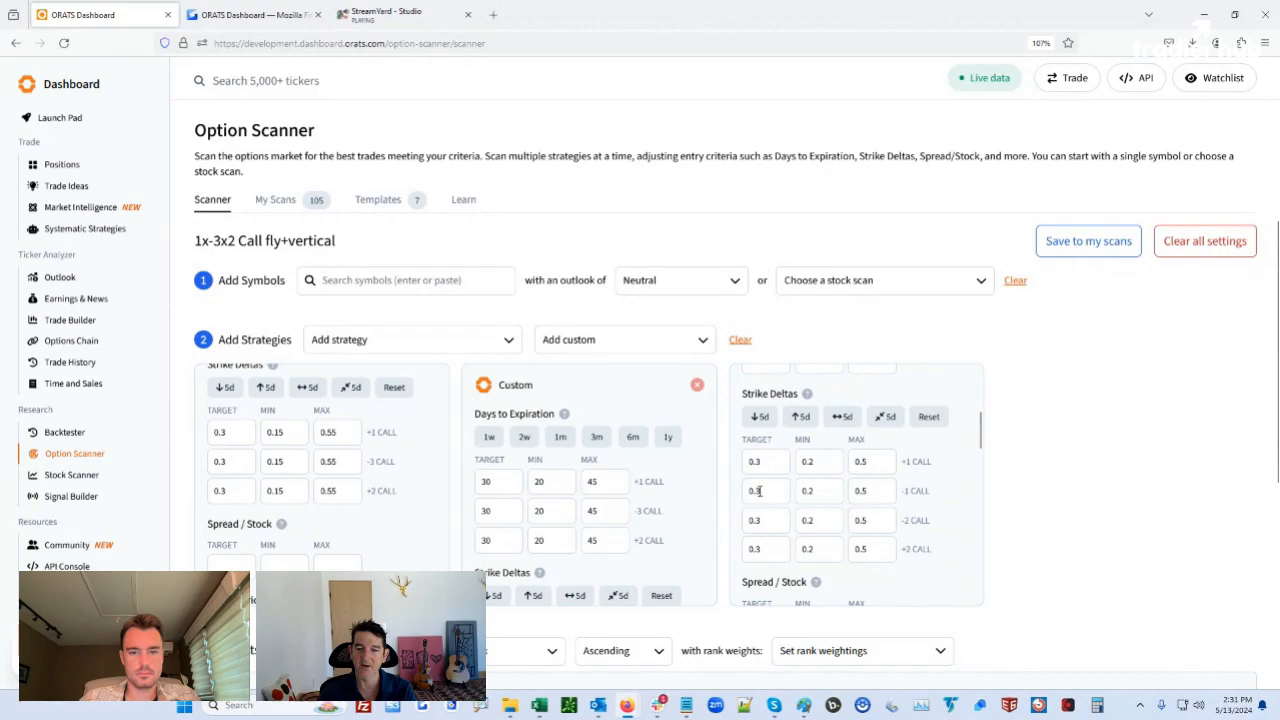
pyautogui.moveTo(757, 491); pyautogui.dragTo(795, 492)
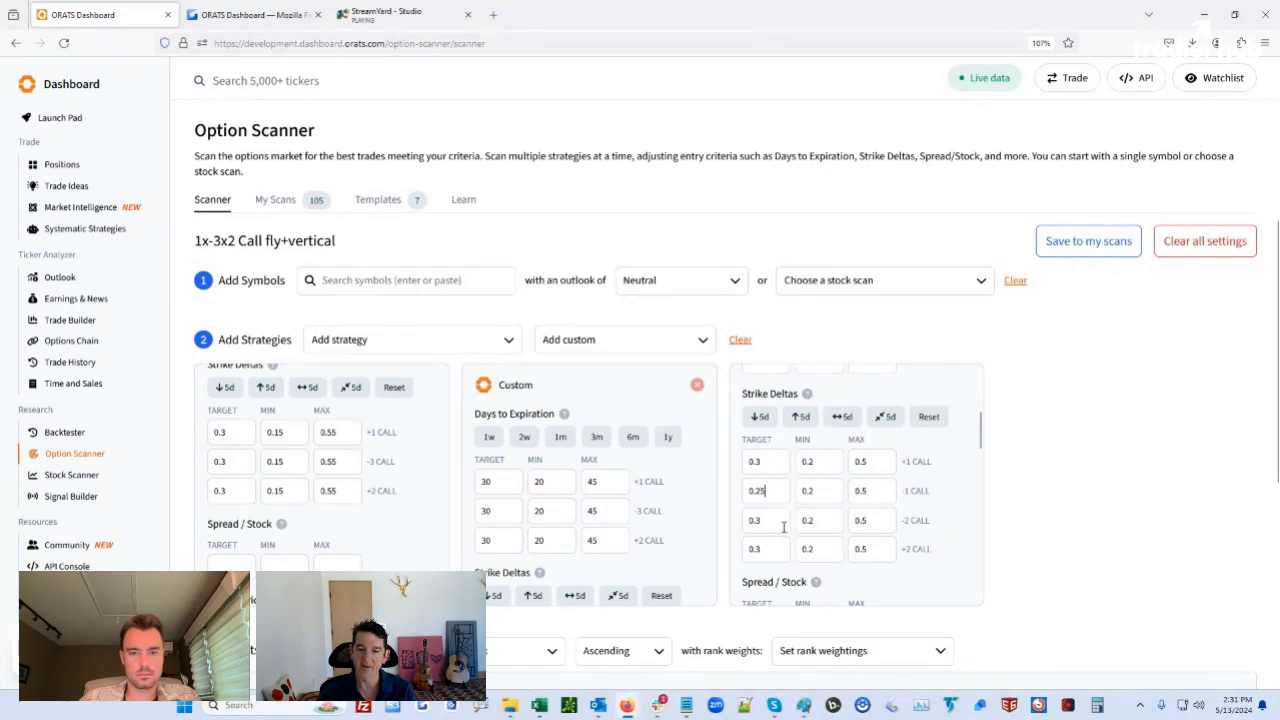
pyautogui.moveTo(759, 524); pyautogui.dragTo(779, 524)
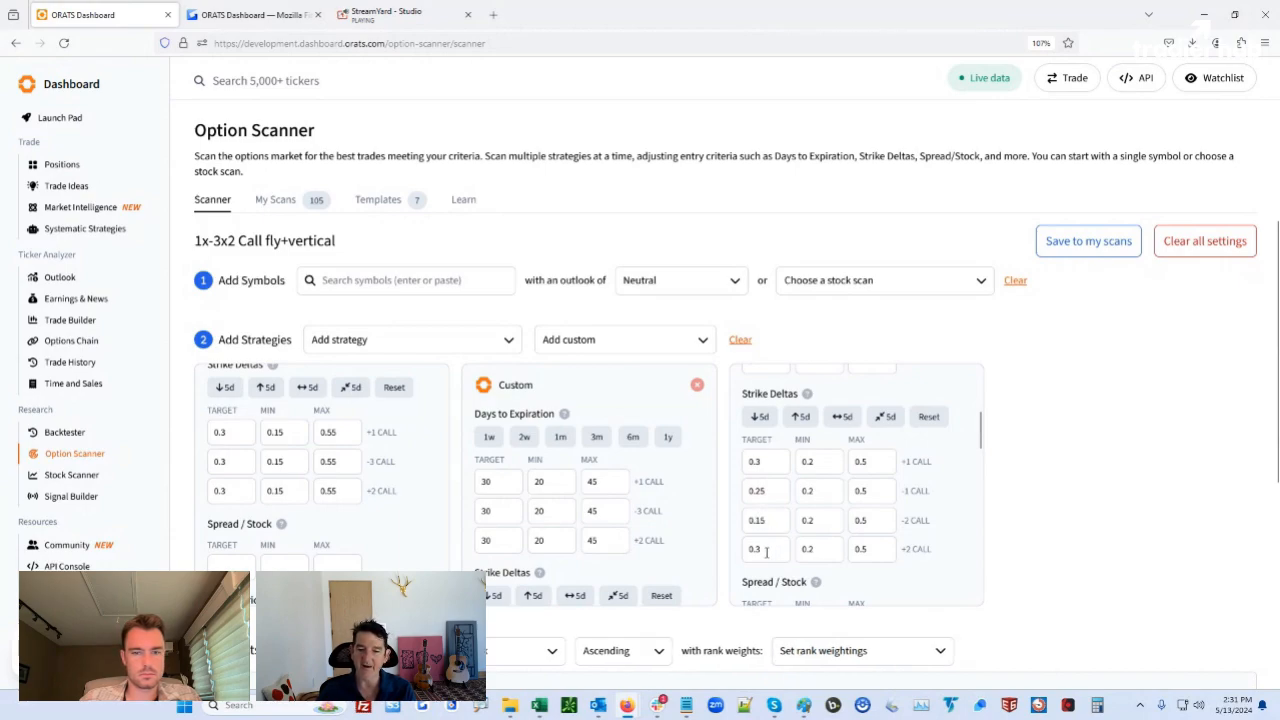
pyautogui.moveTo(757, 549); pyautogui.dragTo(774, 549)
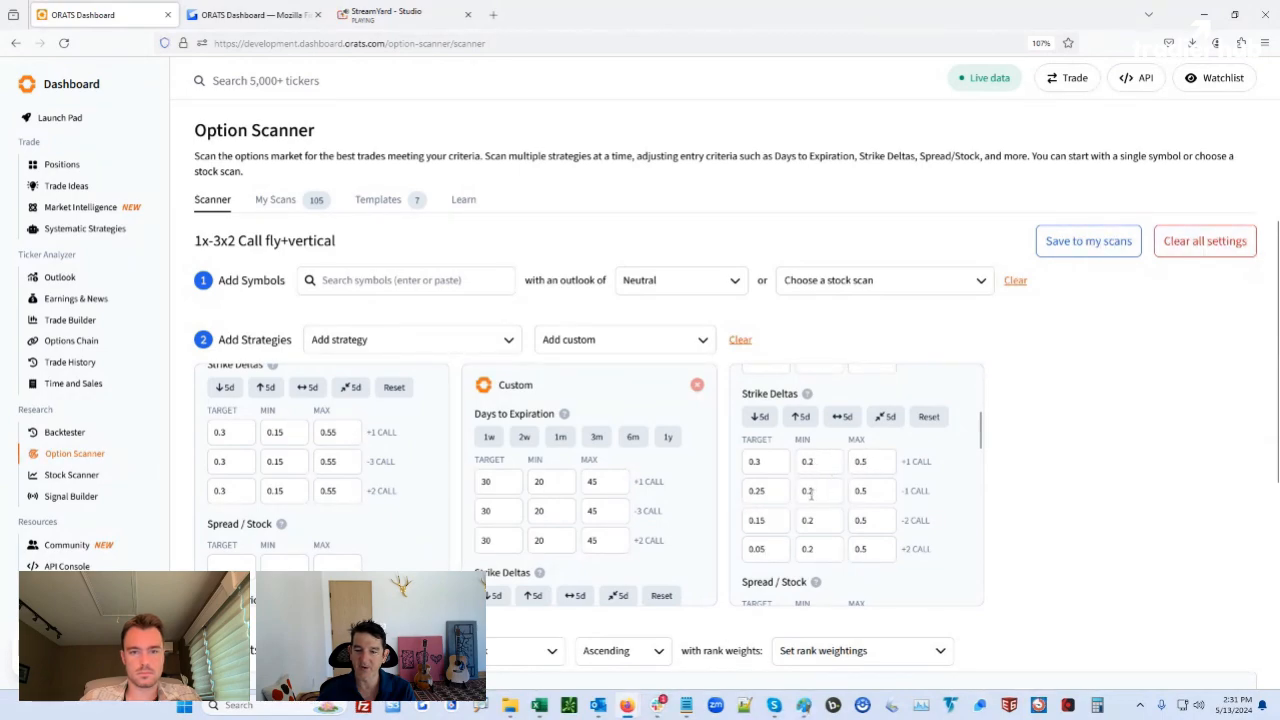
# Limit the -1 call's strike delta in the four-leg strategy to a minimum of 0.15 and a maximum of 0.25
pyautogui.moveTo(809, 491); pyautogui.dragTo(820, 491)
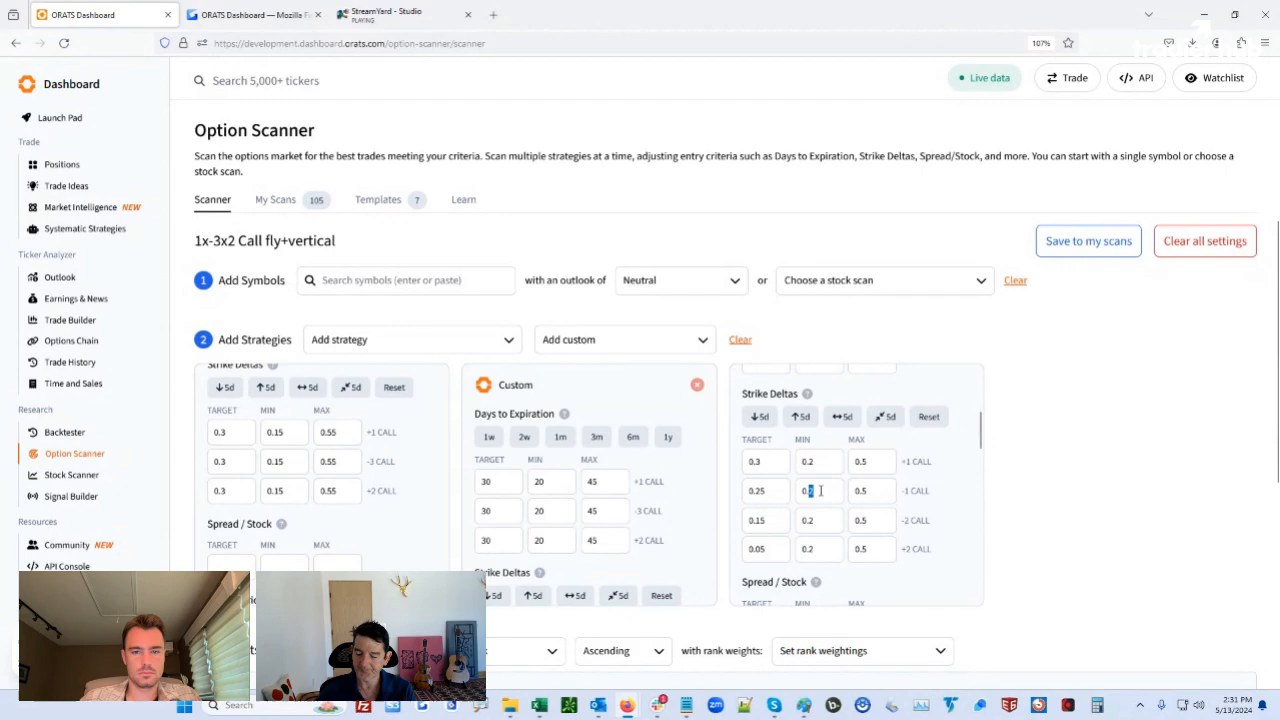
pyautogui.write('15')
pyautogui.press('Tab')
pyautogui.write('0.25')
pyautogui.press('Tab')
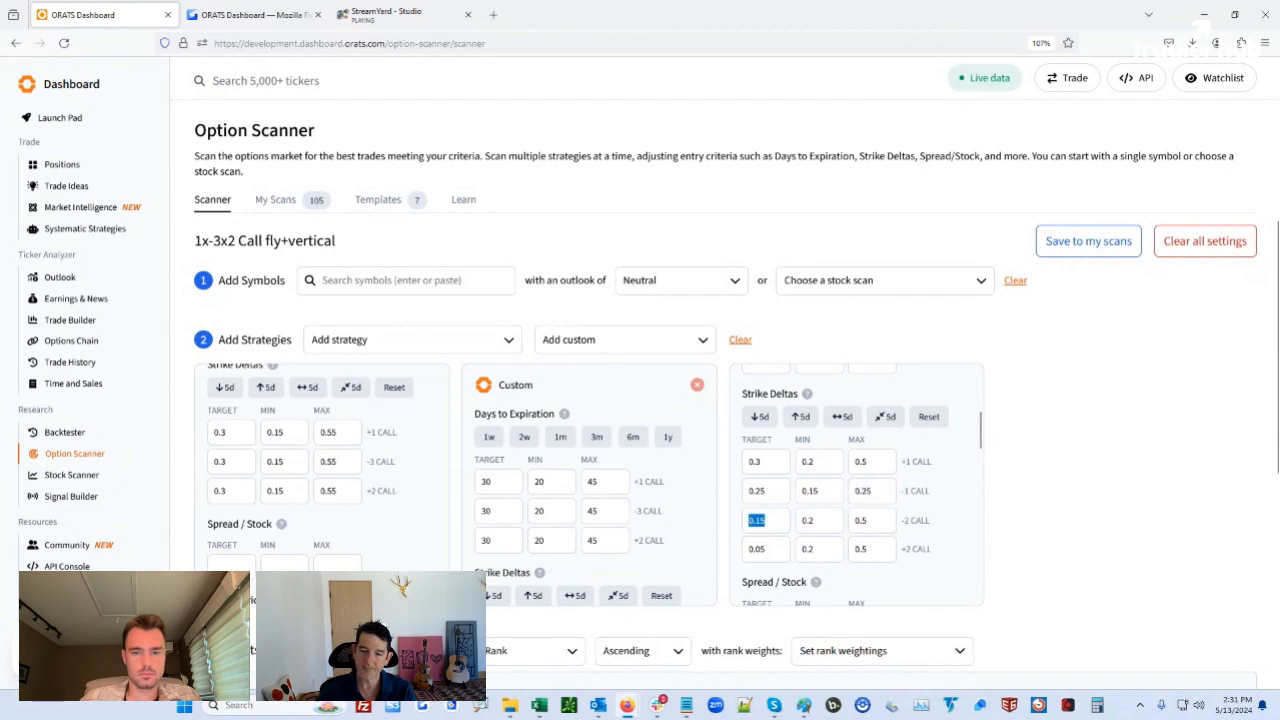
# Limit the -2 call's strike delta in the four-leg strategy to a minimum of 0.1 and a maximum of 0.2
pyautogui.press('Tab')
pyautogui.write('0.1')
pyautogui.press('Tab')
pyautogui.press('BackSpace')
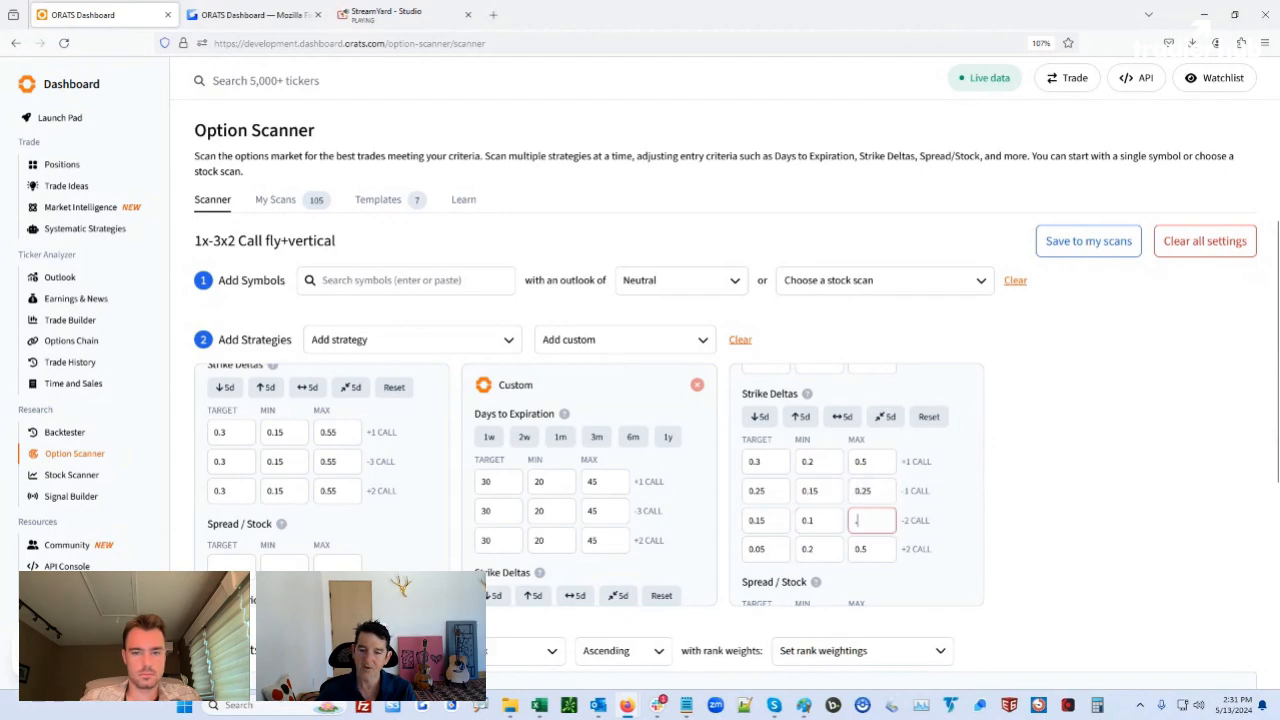
pyautogui.write('.2')
pyautogui.press('Tab')
# Limit the +2 call's strike delta in the four-leg strategy to a minimum of 0.03 and a maximum of 0.07
pyautogui.press('Tab')
pyautogui.write('.0')
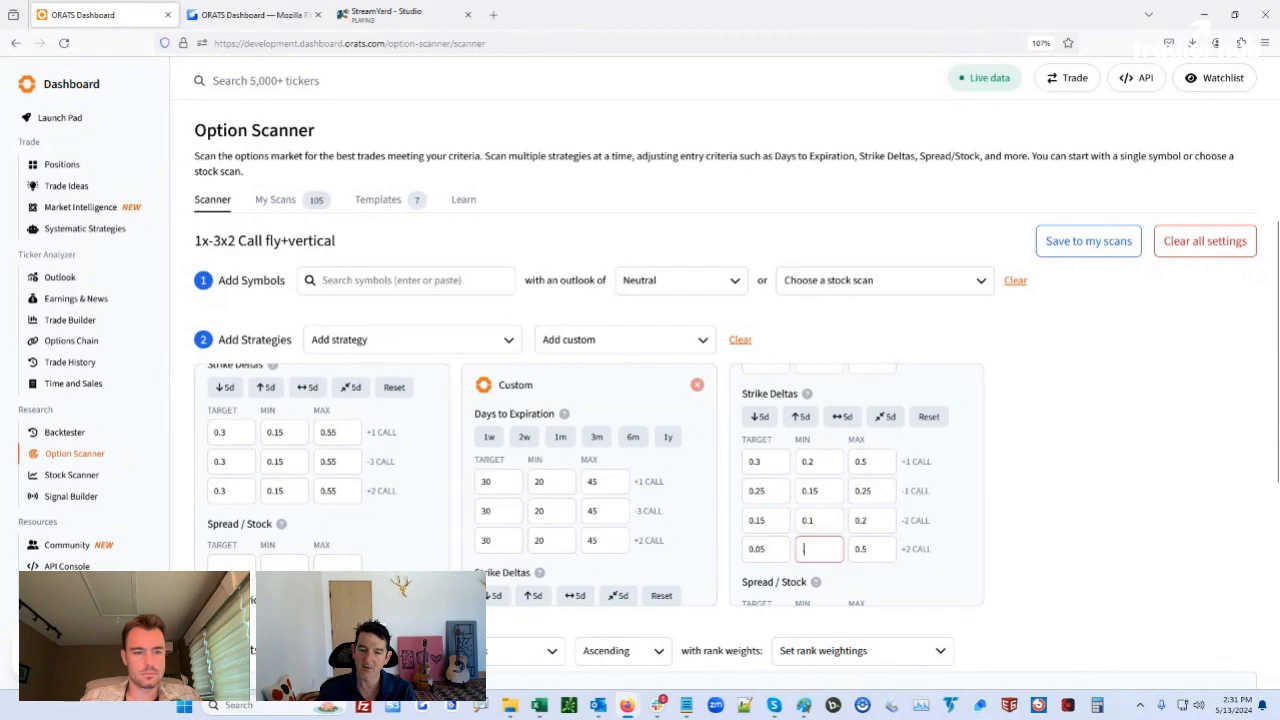
pyautogui.write('3')
pyautogui.press('Tab')
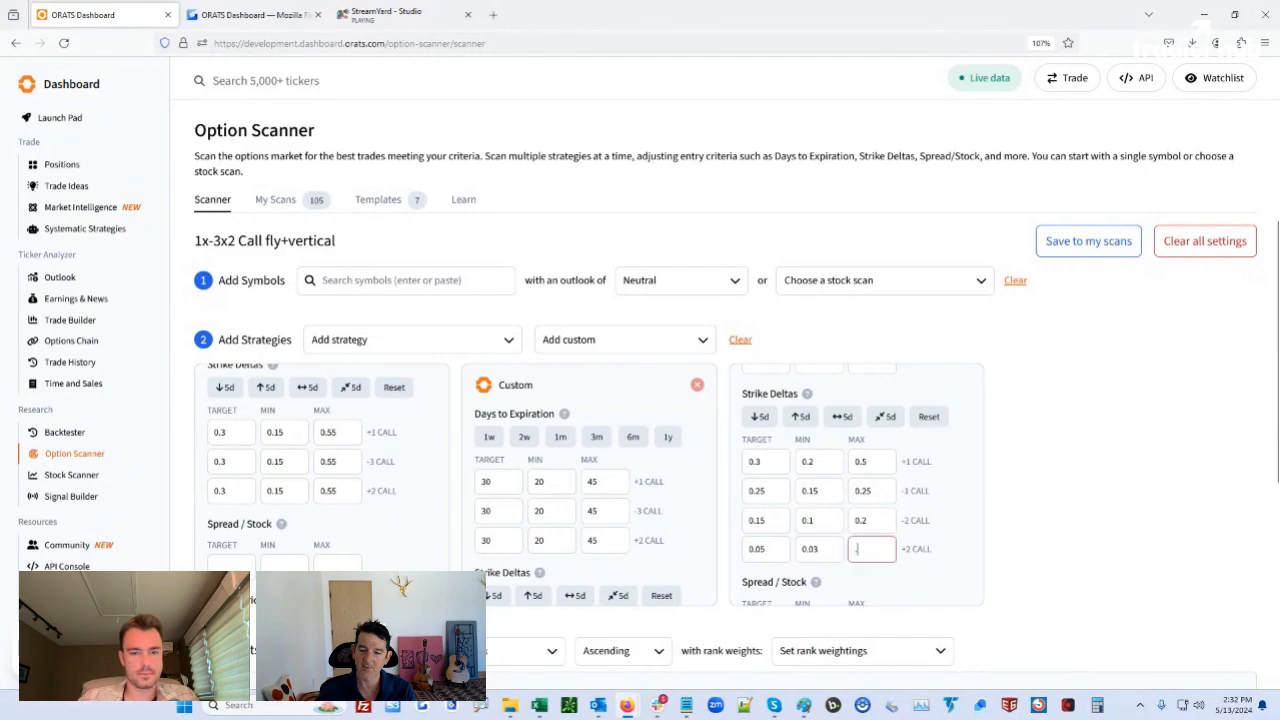
pyautogui.write('.07')
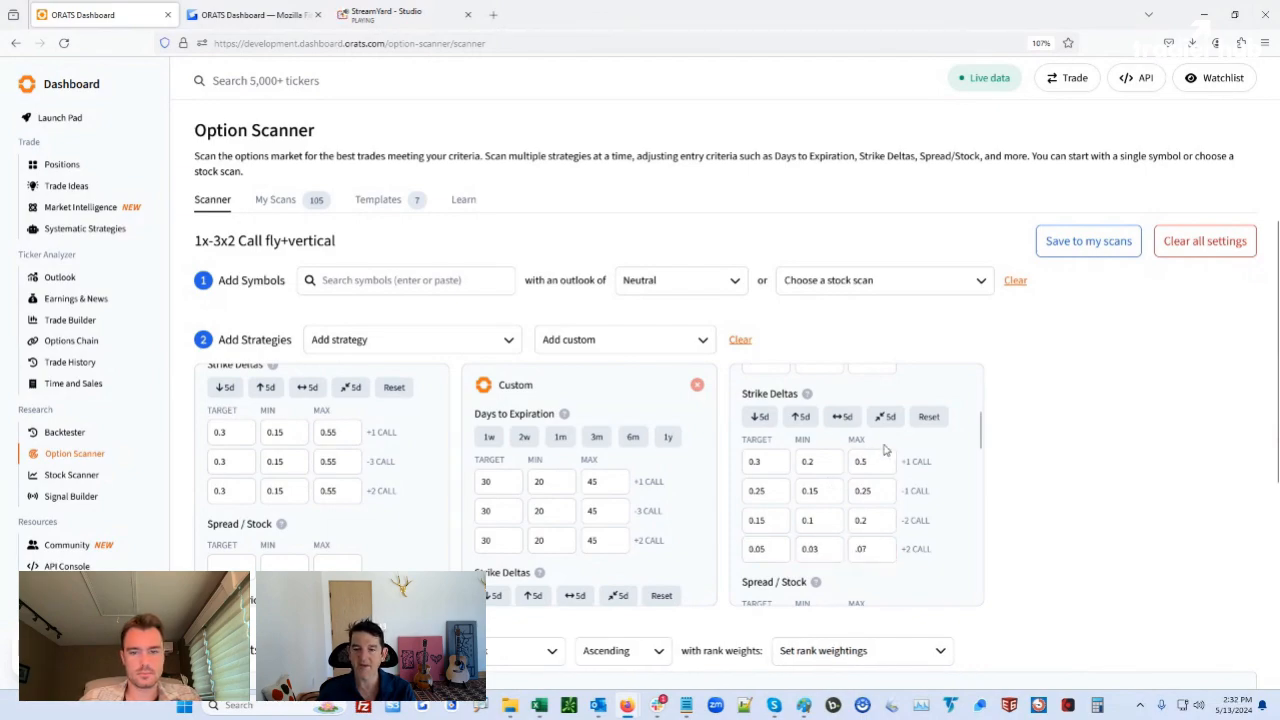
# Look over the four-leg strategy's remaining criteria and add SPY as the symbol to scan
pyautogui.scroll(-2, 969, 480)
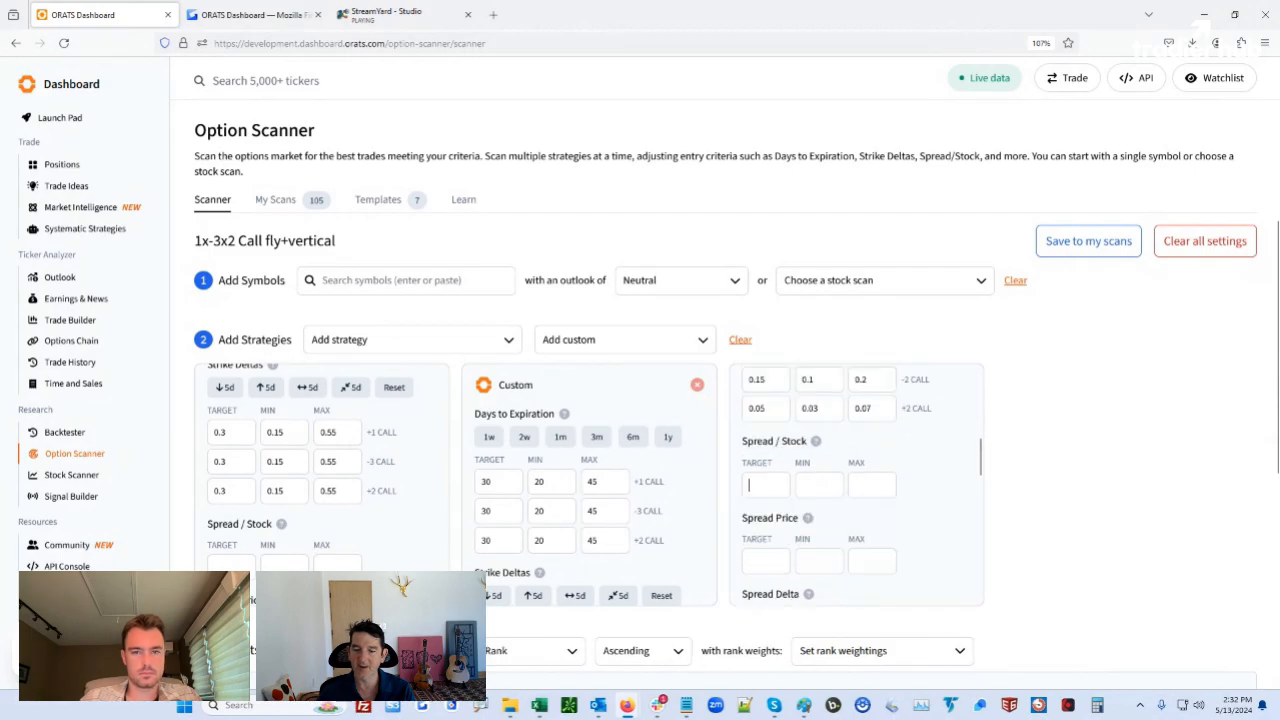
pyautogui.scroll(-1, 925, 508)
pyautogui.scroll(-1, 990, 560)
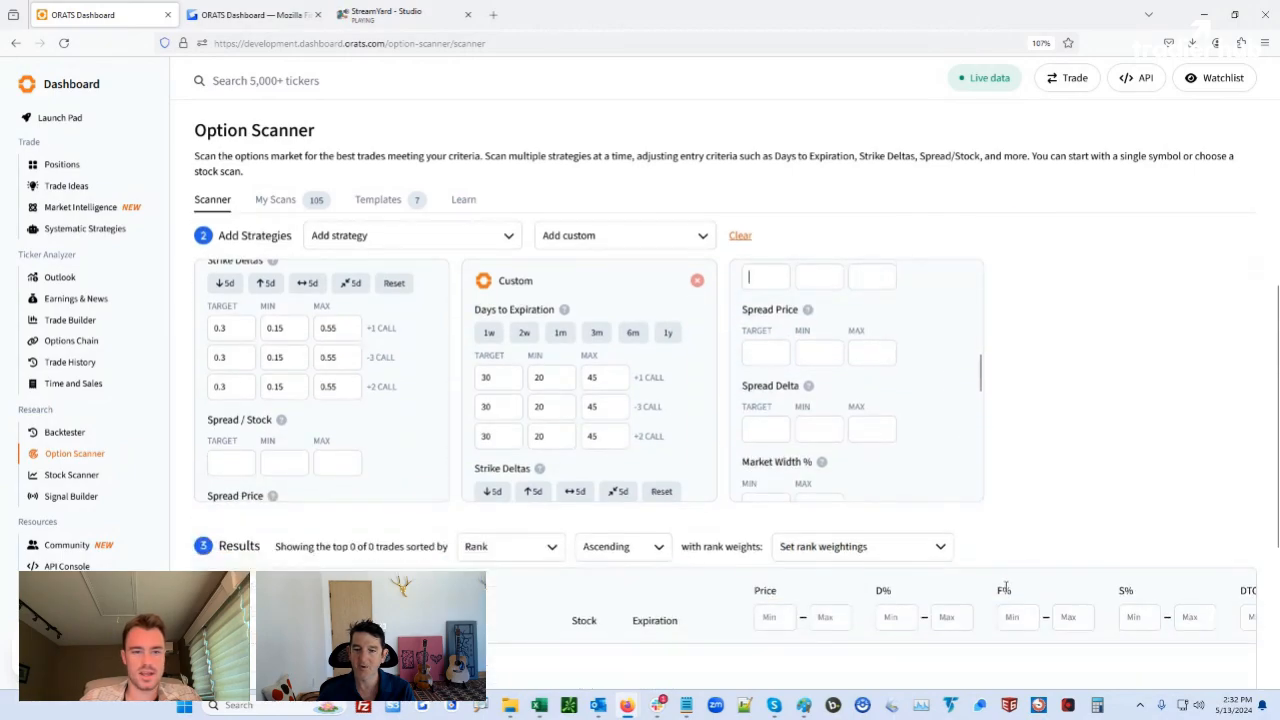
pyautogui.scroll(-2, 931, 420)
pyautogui.scroll(-2, 983, 621)
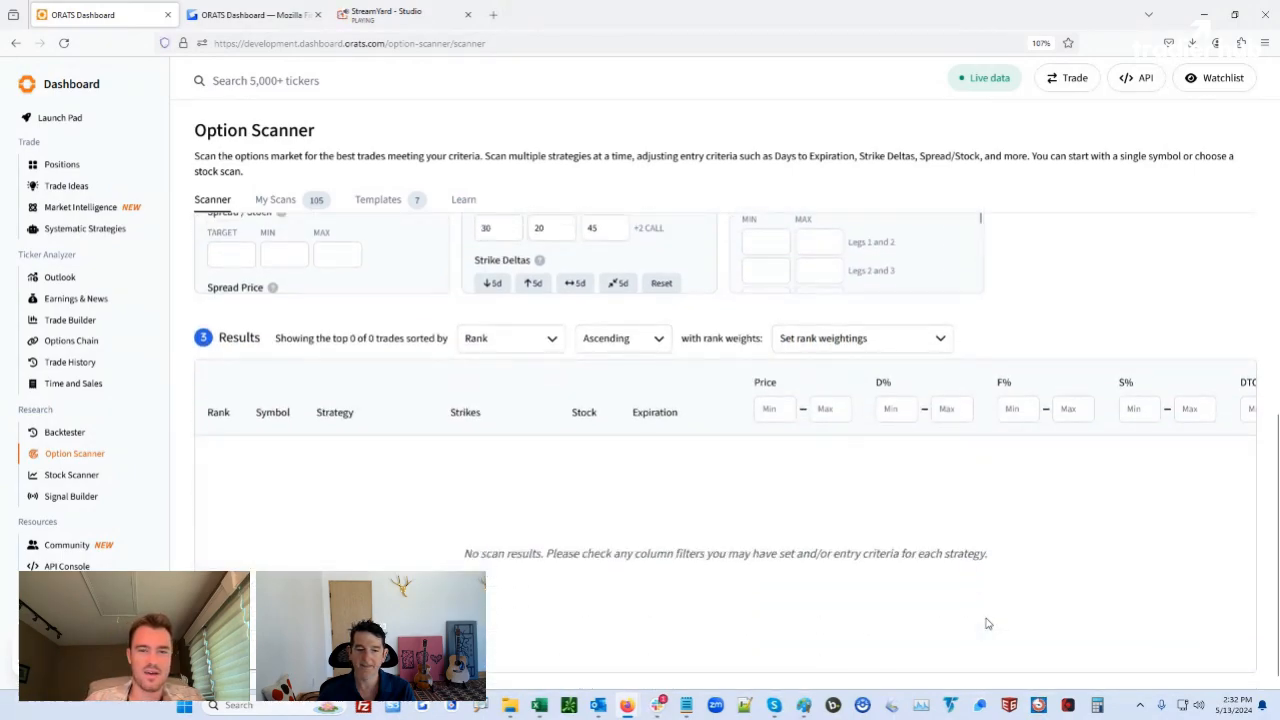
pyautogui.scroll(3, 986, 623)
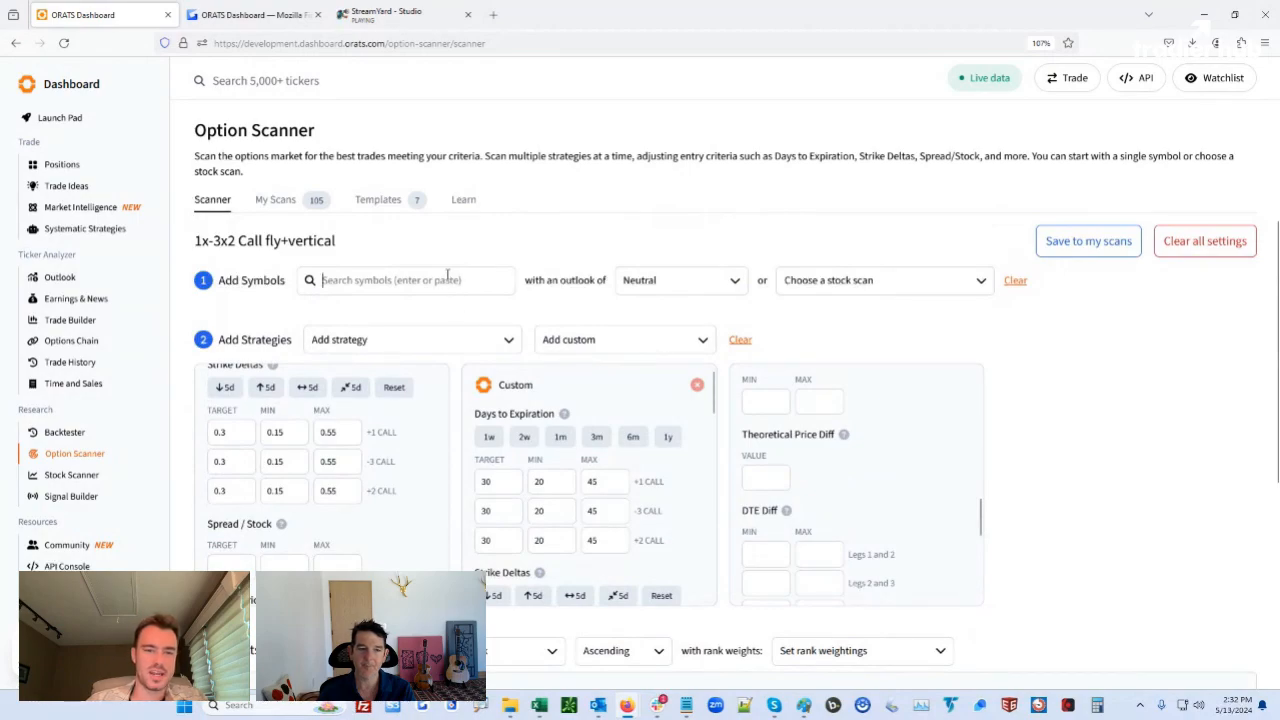
pyautogui.write('SPY')
pyautogui.press('Return')
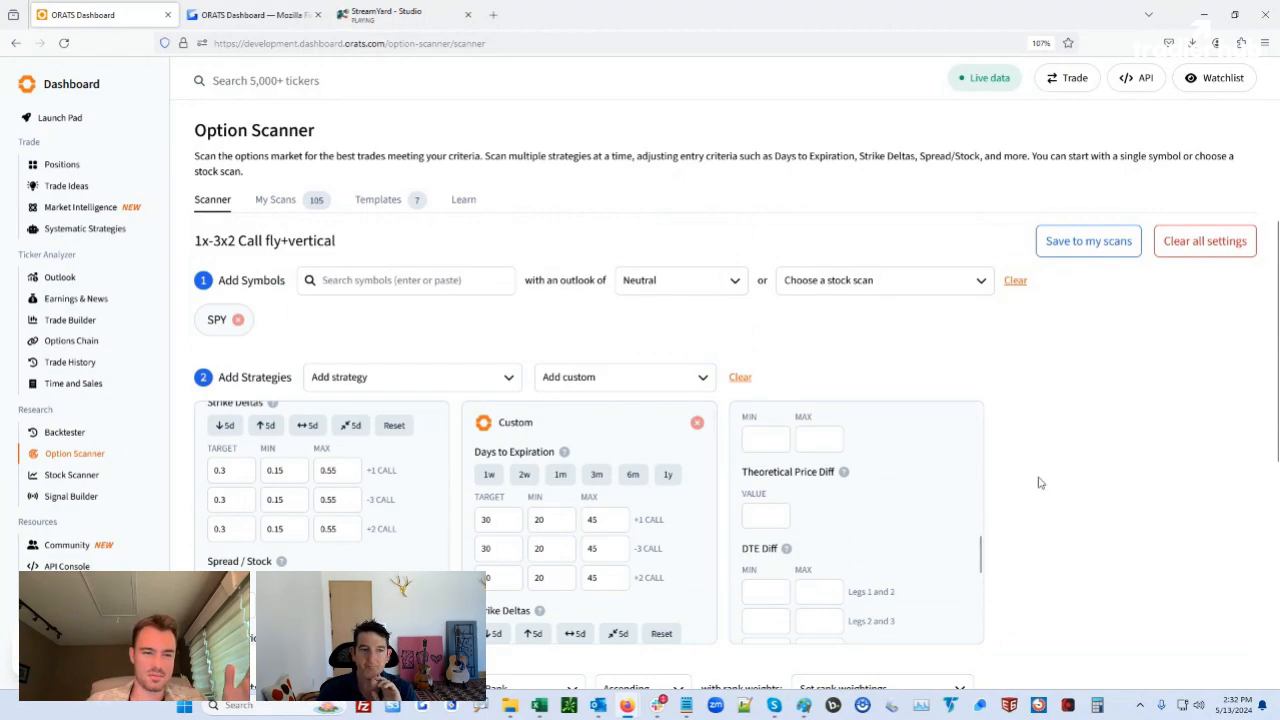
pyautogui.scroll(-1, 1060, 499)
pyautogui.scroll(1, 1058, 502)
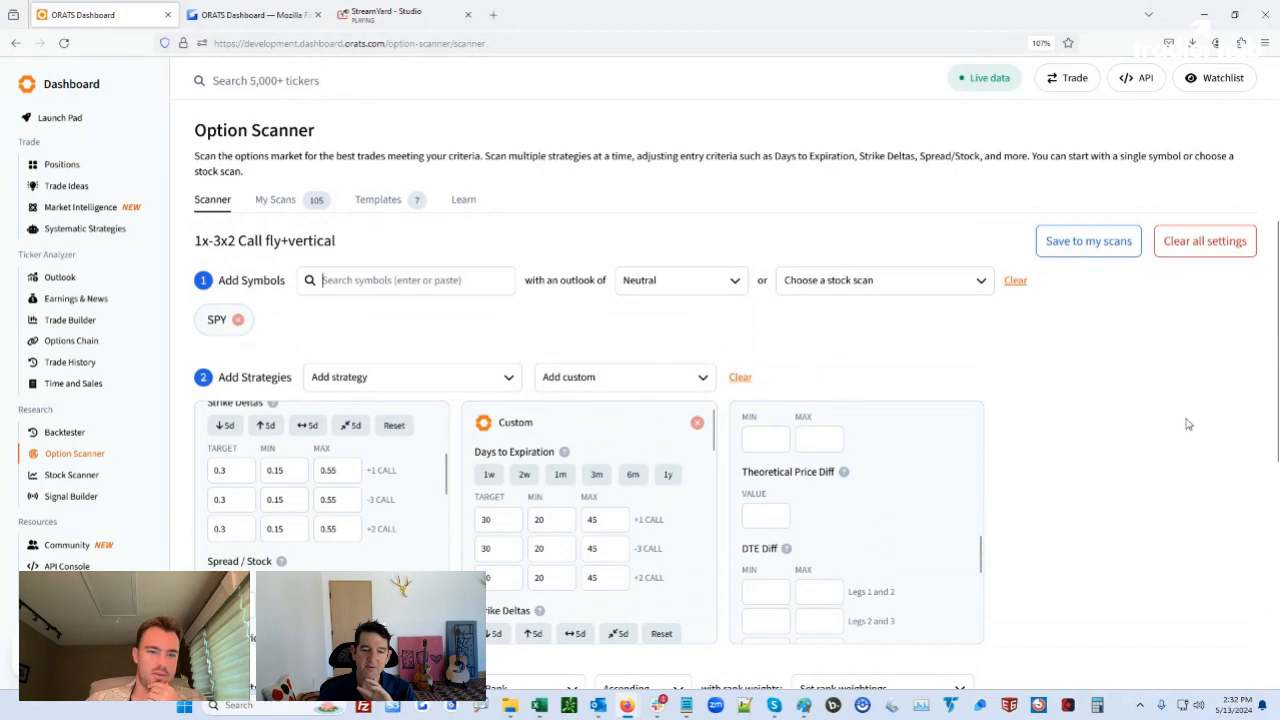
# Set the S% rank weighting for the SPY scan results to a low level just above 0
pyautogui.scroll(10, 935, 524)
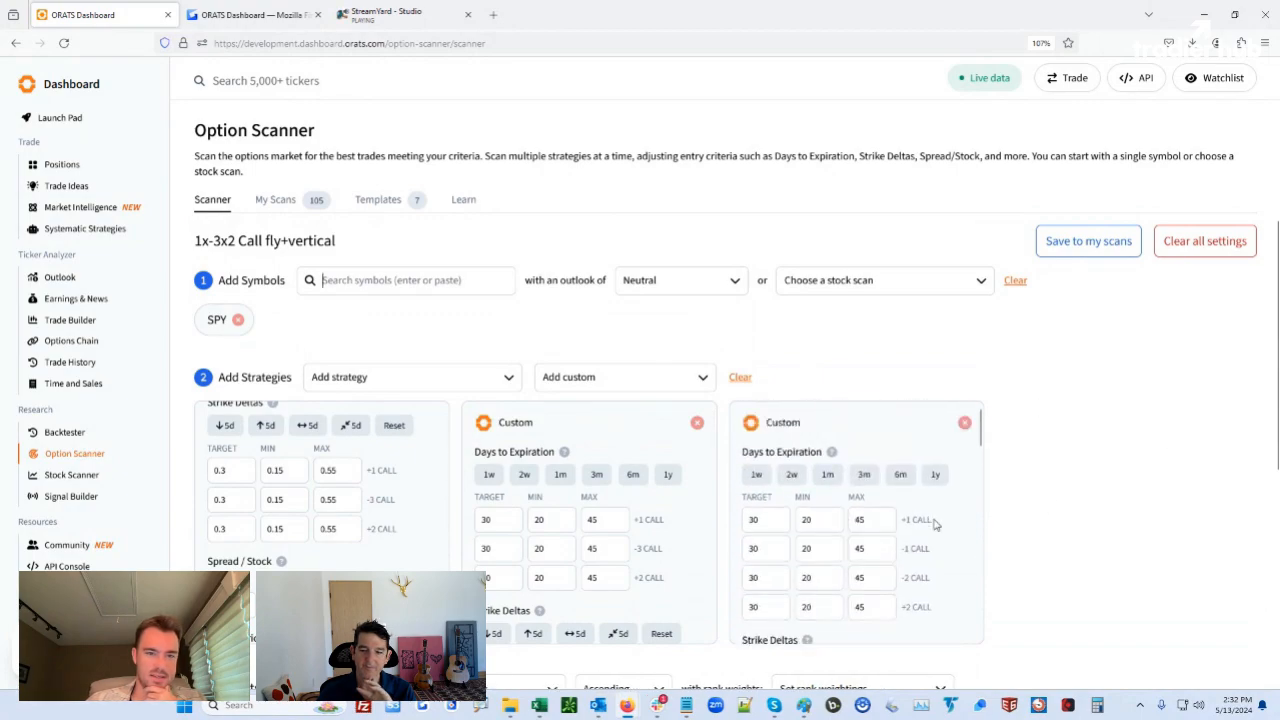
pyautogui.scroll(-3, 1028, 566)
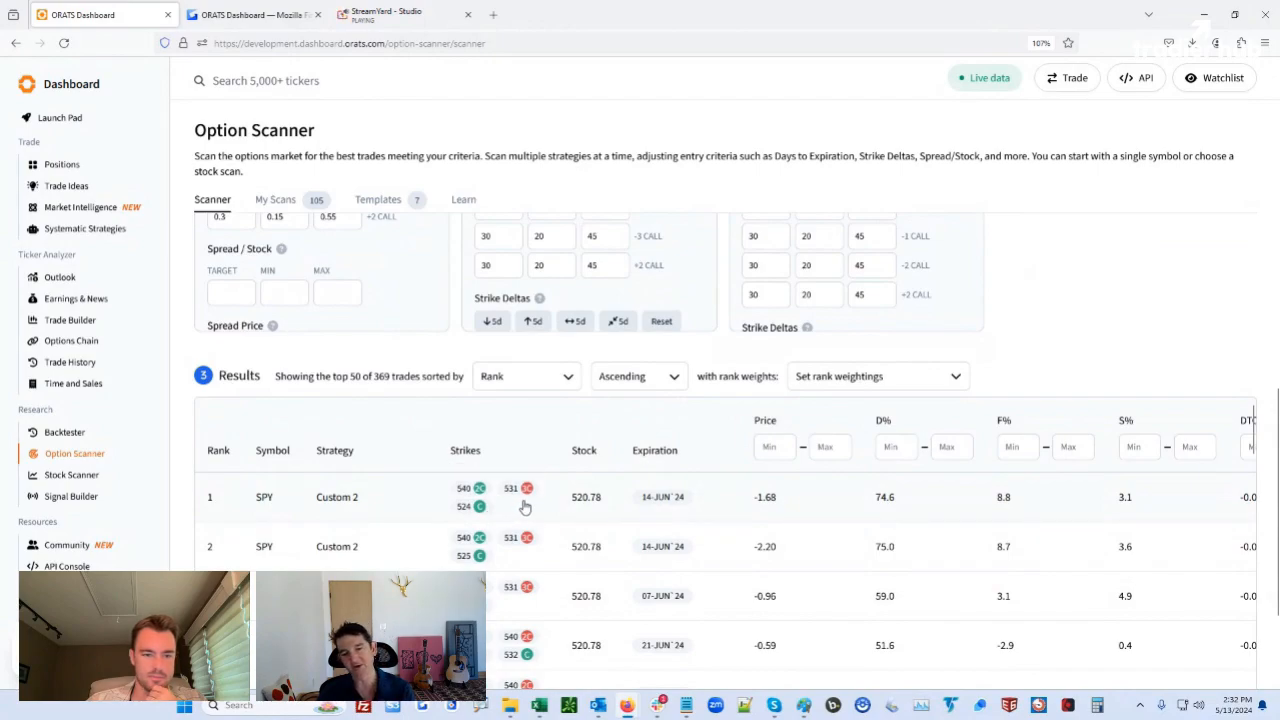
pyautogui.click(968, 384)
pyautogui.moveTo(877, 490); pyautogui.dragTo(887, 527)
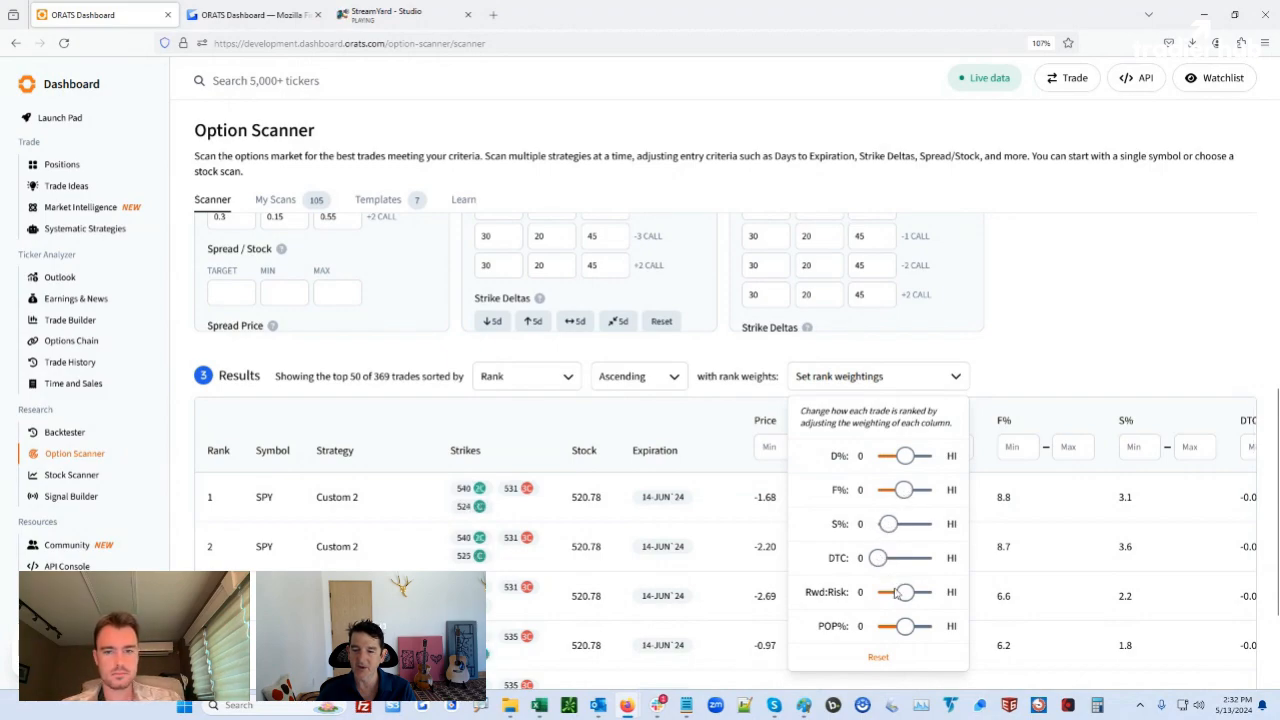
pyautogui.click(1063, 347)
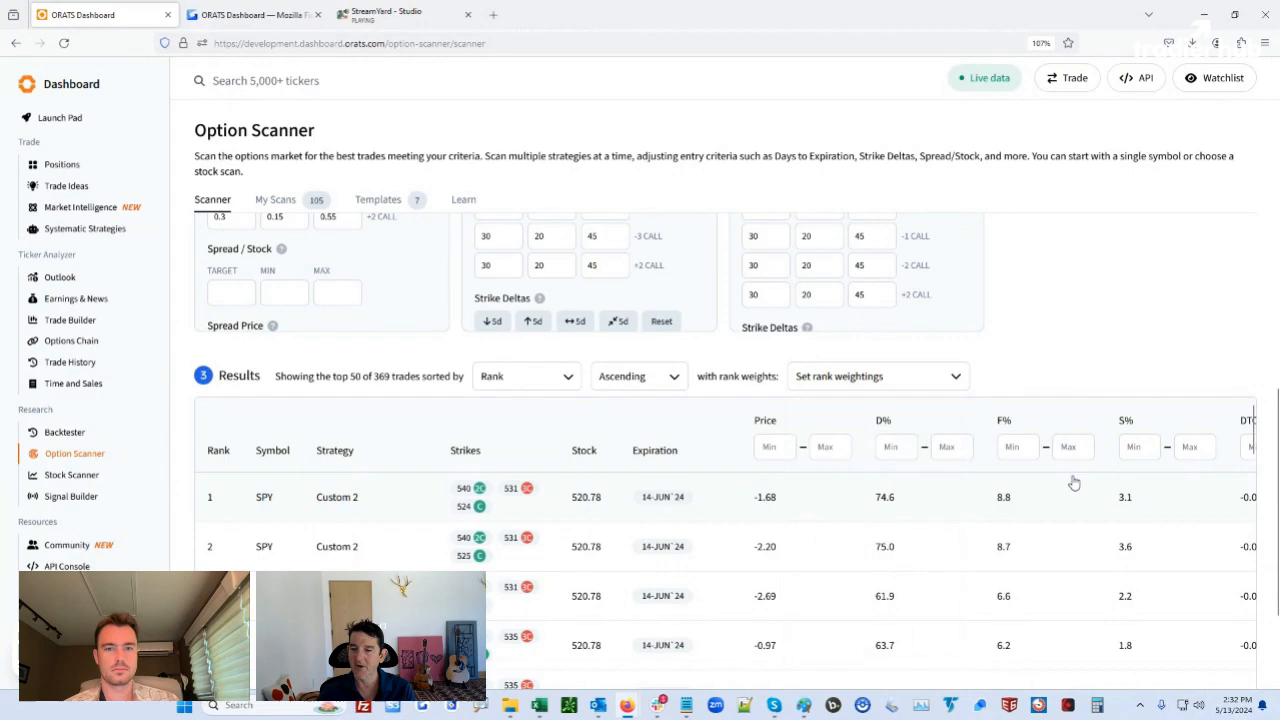
# Filter the scan results to trades with an S% between -1 and 1
pyautogui.click(1132, 442)
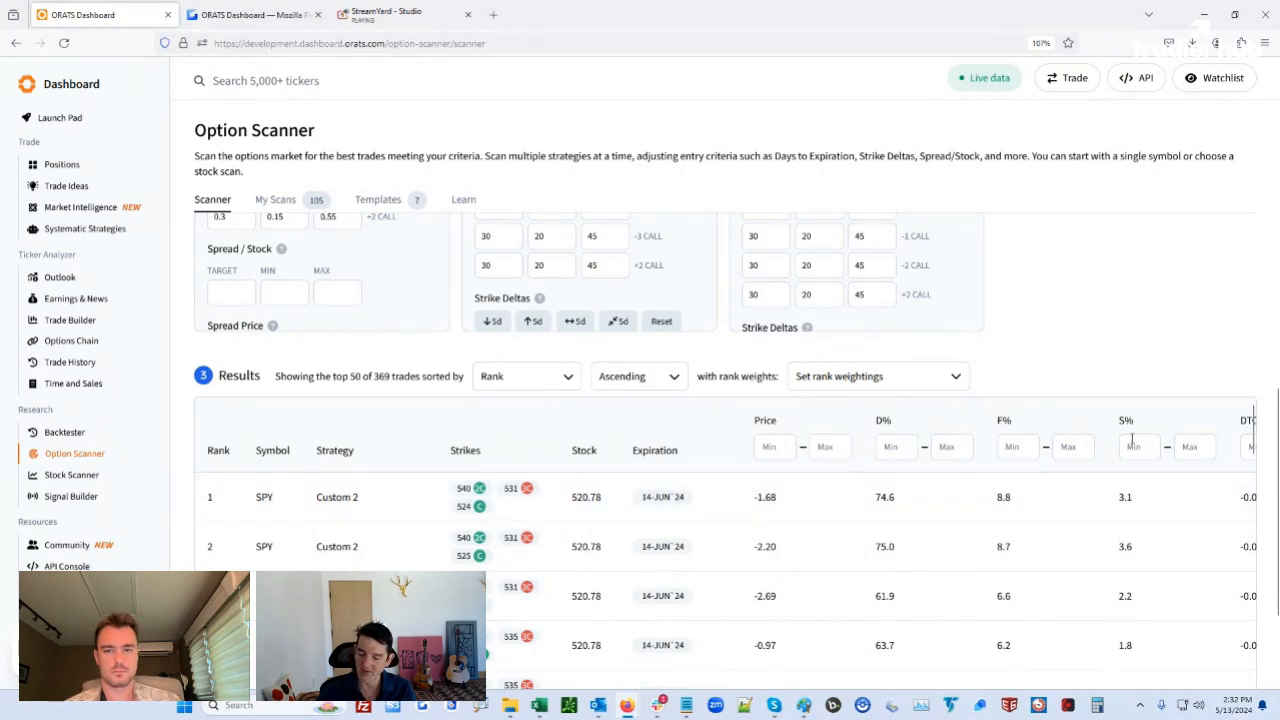
pyautogui.write('.01')
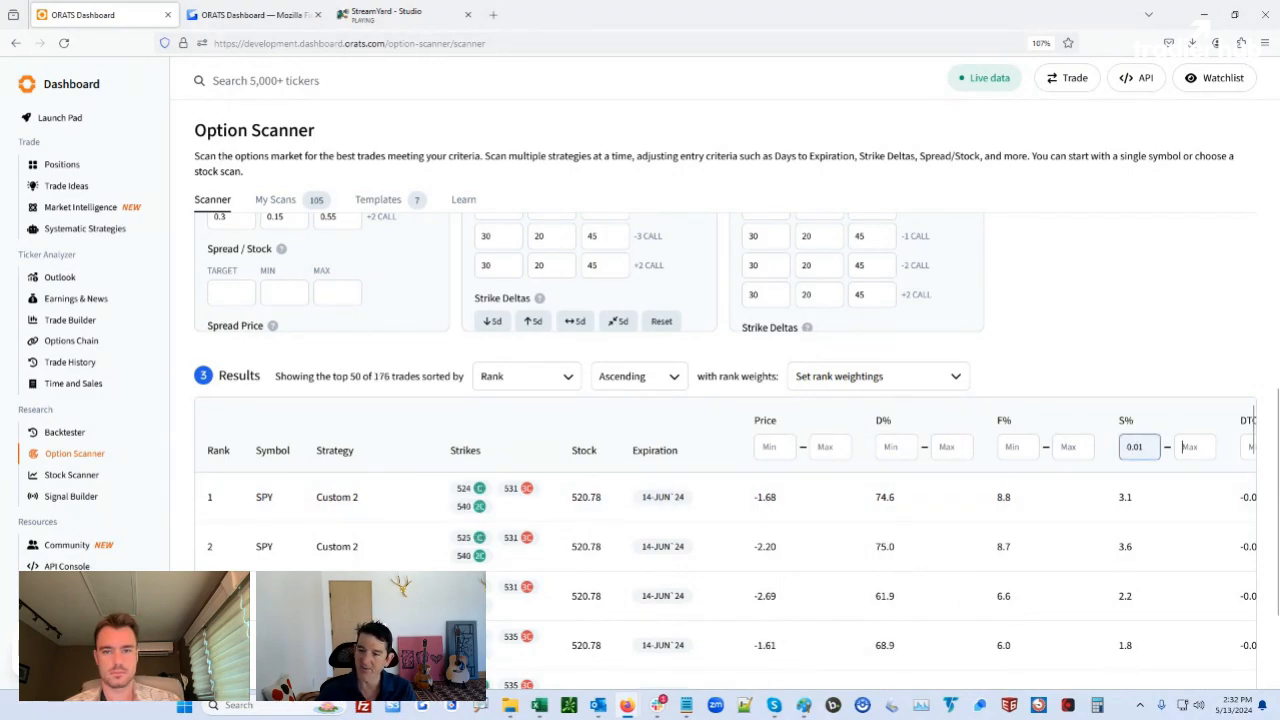
pyautogui.hotkey('shift', 'Tab')
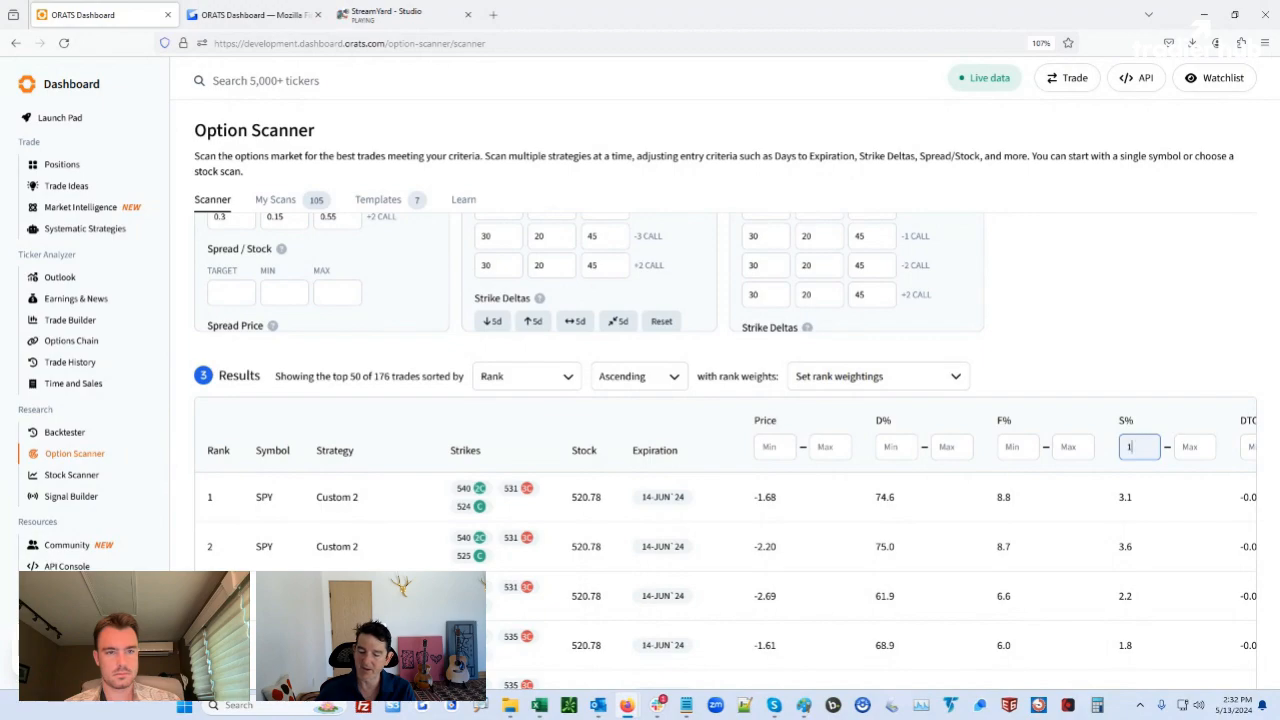
pyautogui.press('BackSpace')
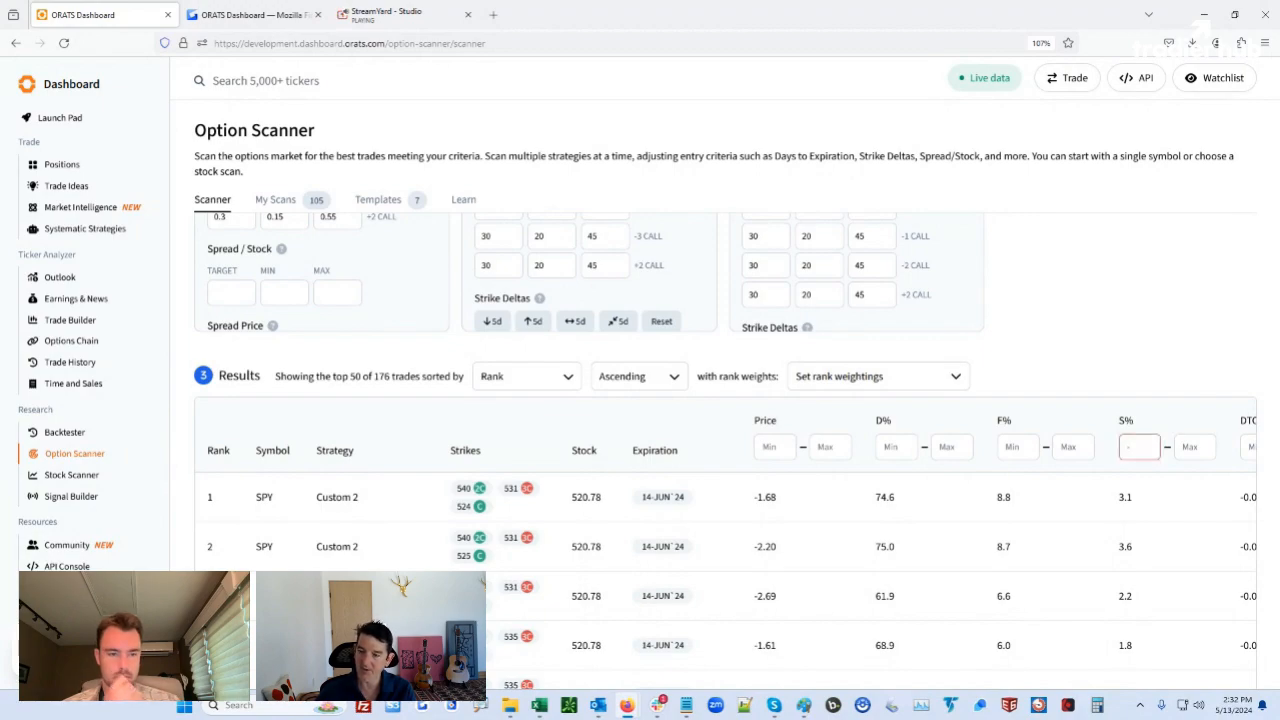
pyautogui.write('-1')
pyautogui.press('Tab')
pyautogui.write('1')
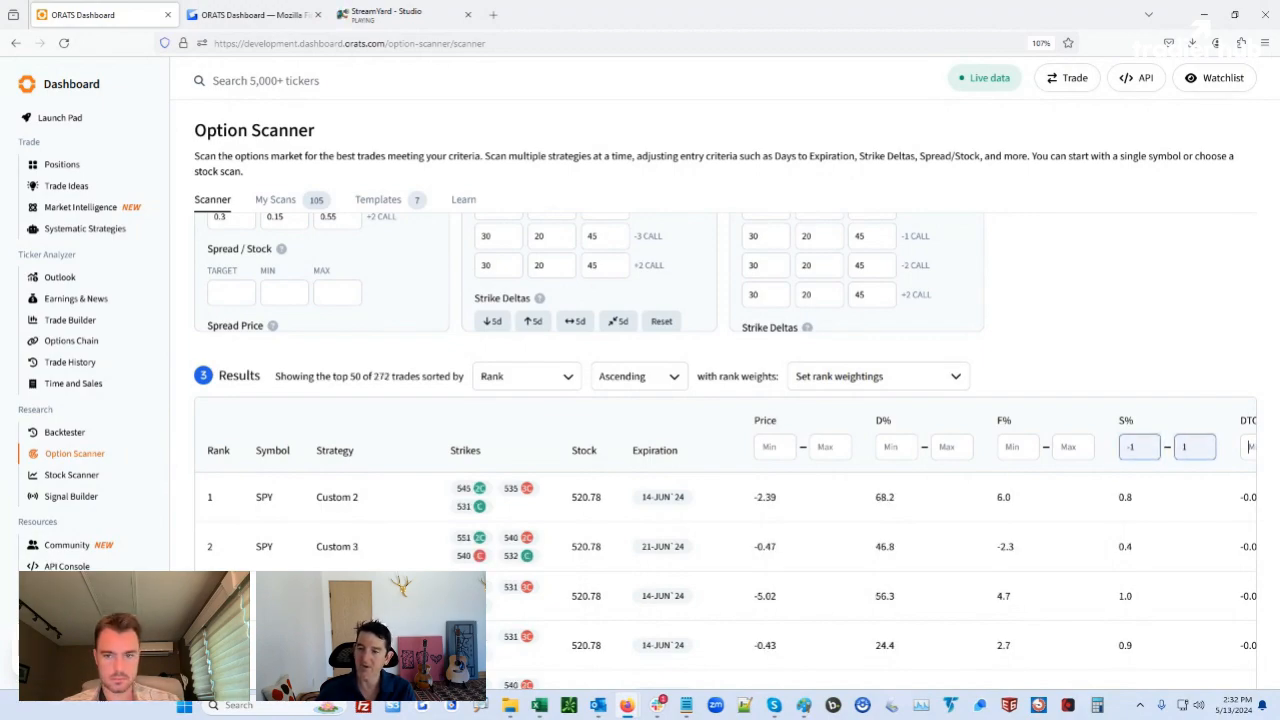
# Open the top-ranked SPY Custom 2 trade and examine its legs, pricing and payoff analysis
pyautogui.click(575, 496)
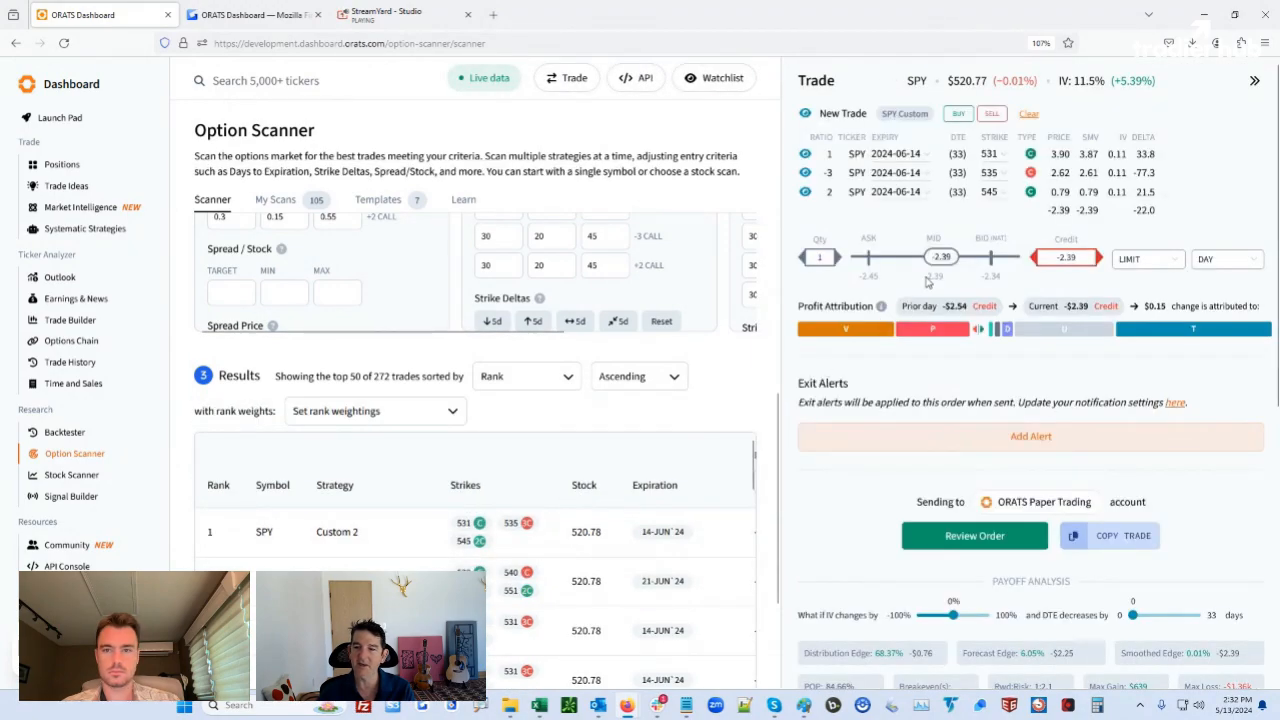
pyautogui.scroll(-3, 985, 370)
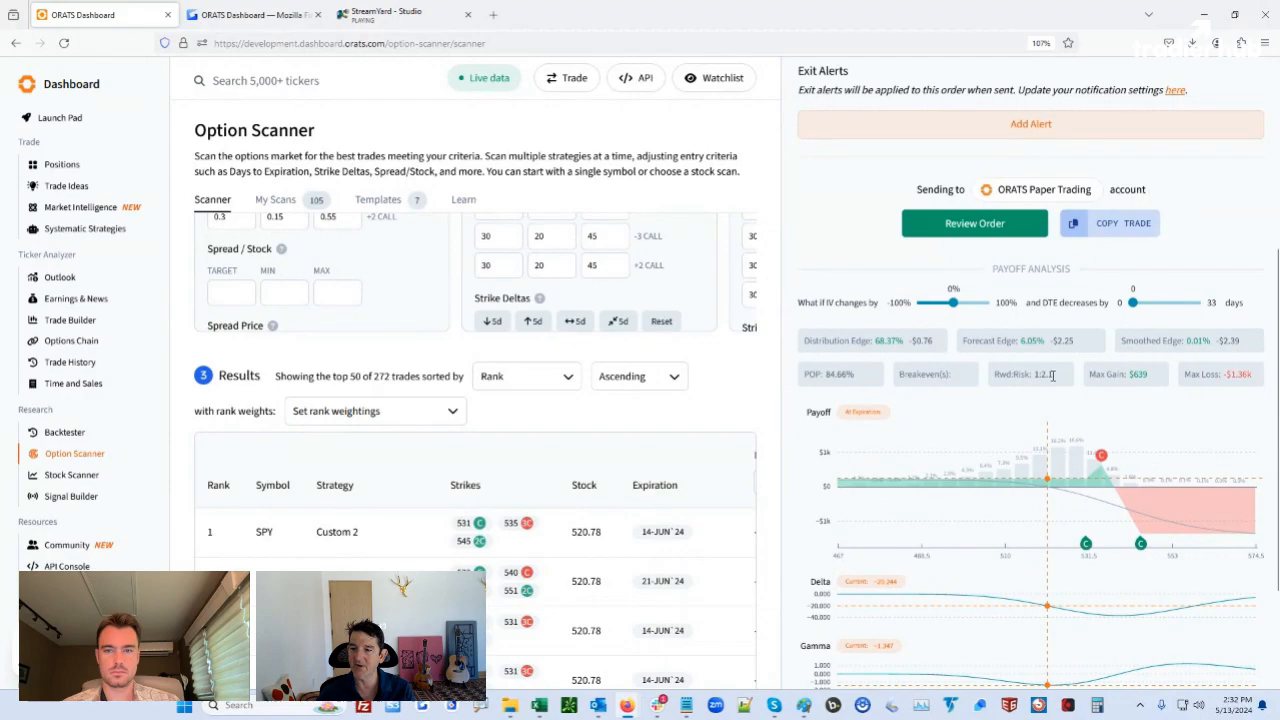
pyautogui.scroll(3, 960, 400)
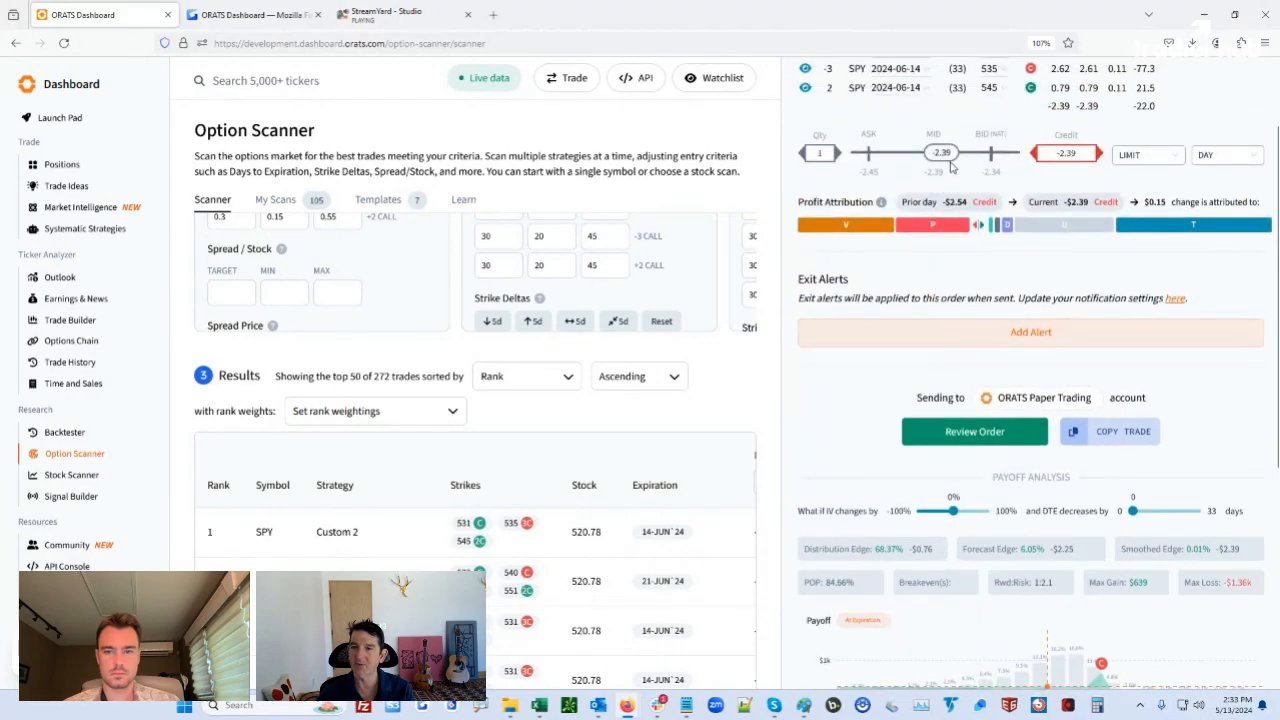
pyautogui.scroll(2, 951, 167)
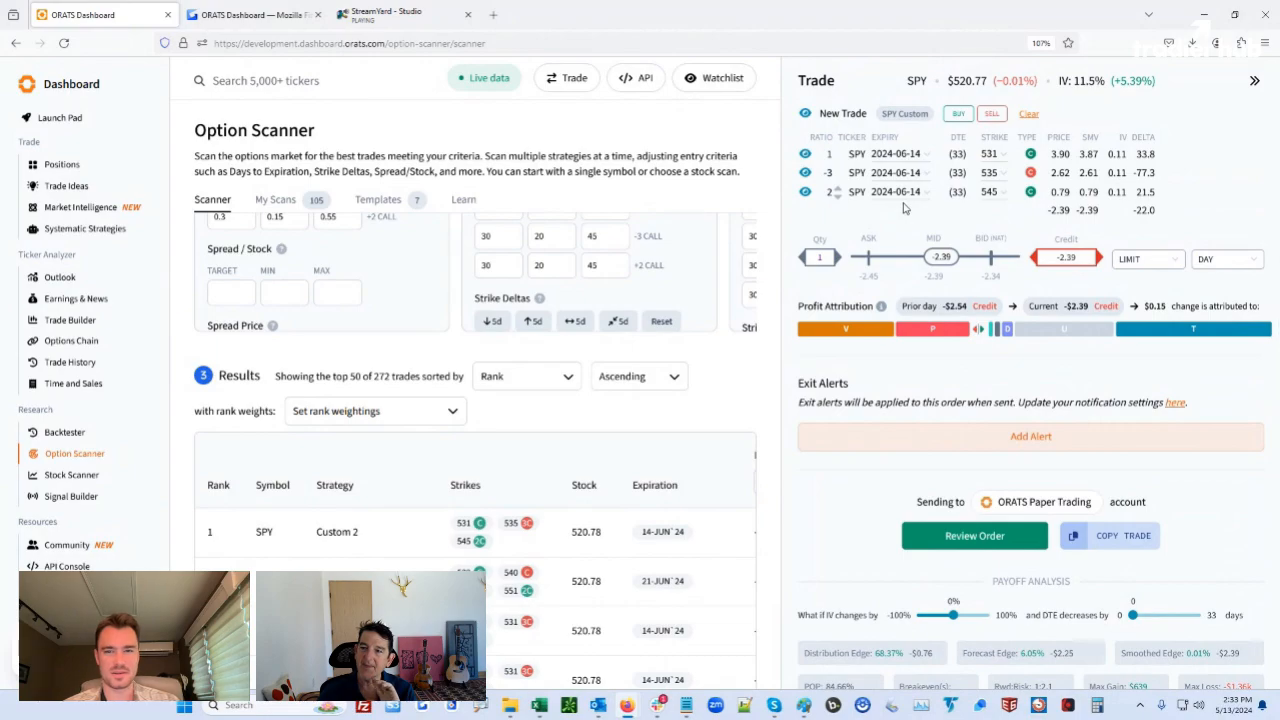
pyautogui.scroll(-3, 947, 457)
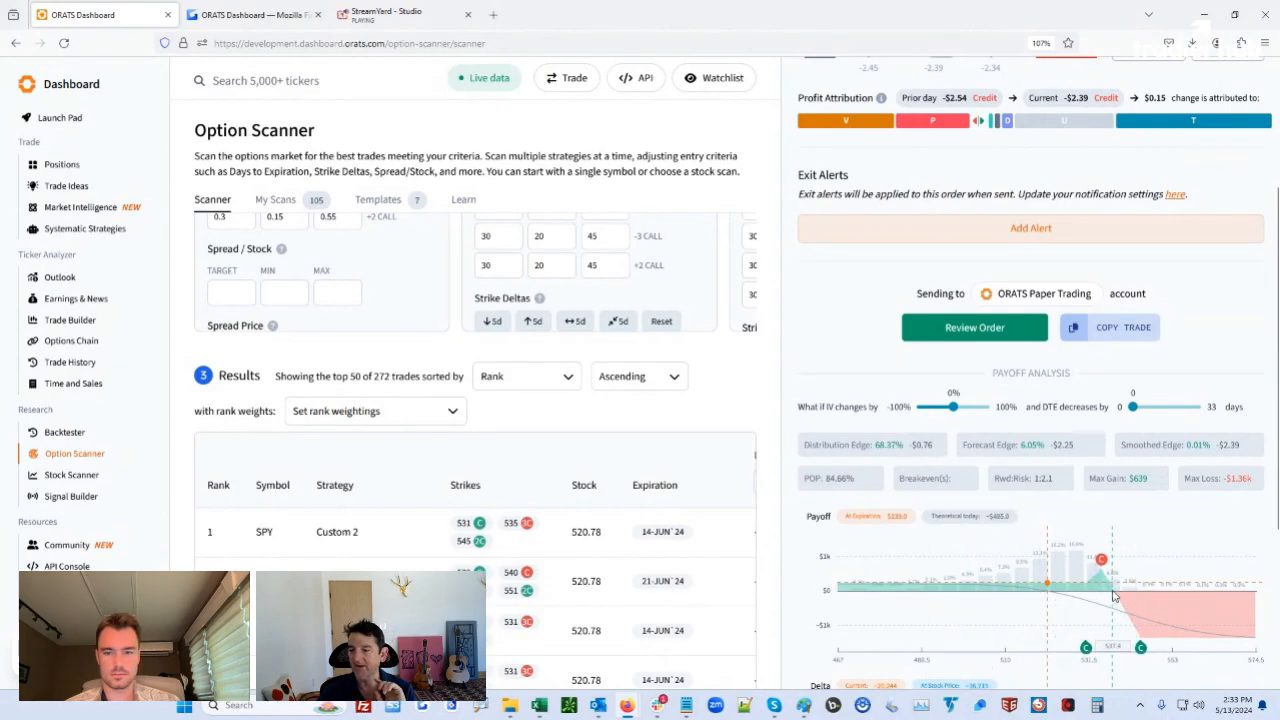
pyautogui.scroll(2, 1110, 526)
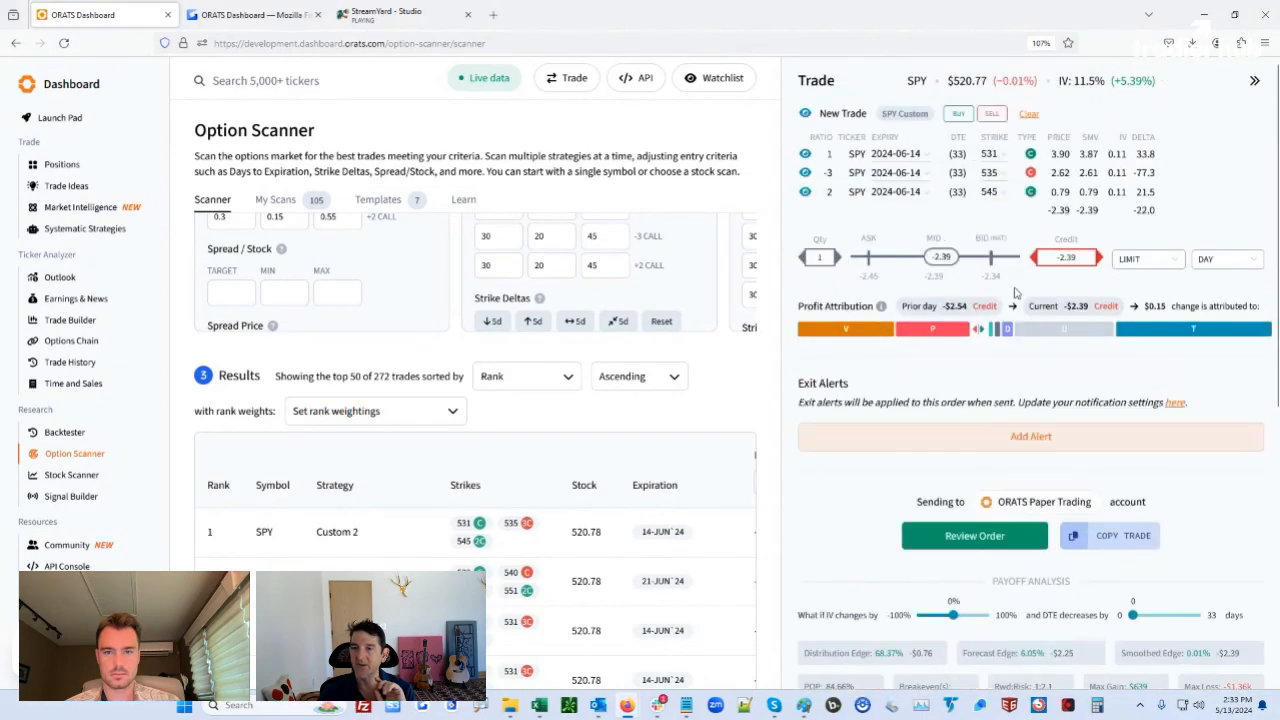
pyautogui.scroll(-3, 1052, 449)
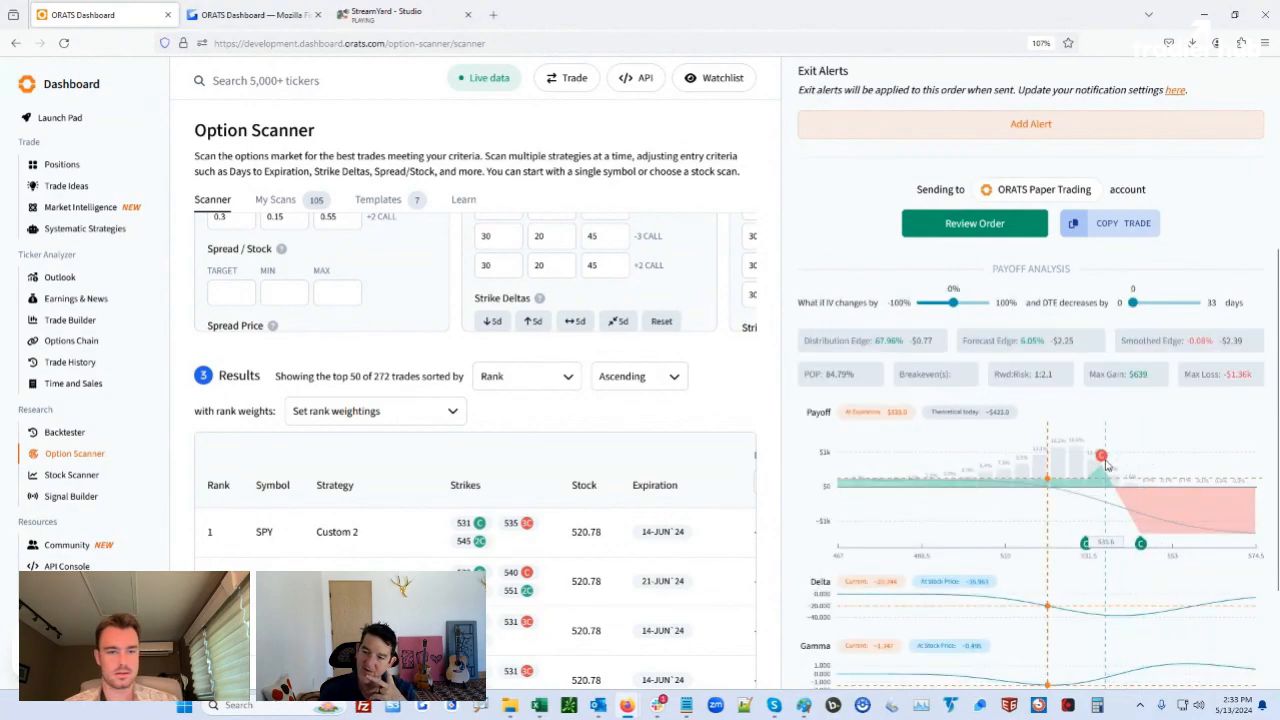
# Try to send the three-leg SPY trade to the ORATS Paper Trading account as a FORCE order at a 2.35 credit
pyautogui.scroll(5, 1102, 458)
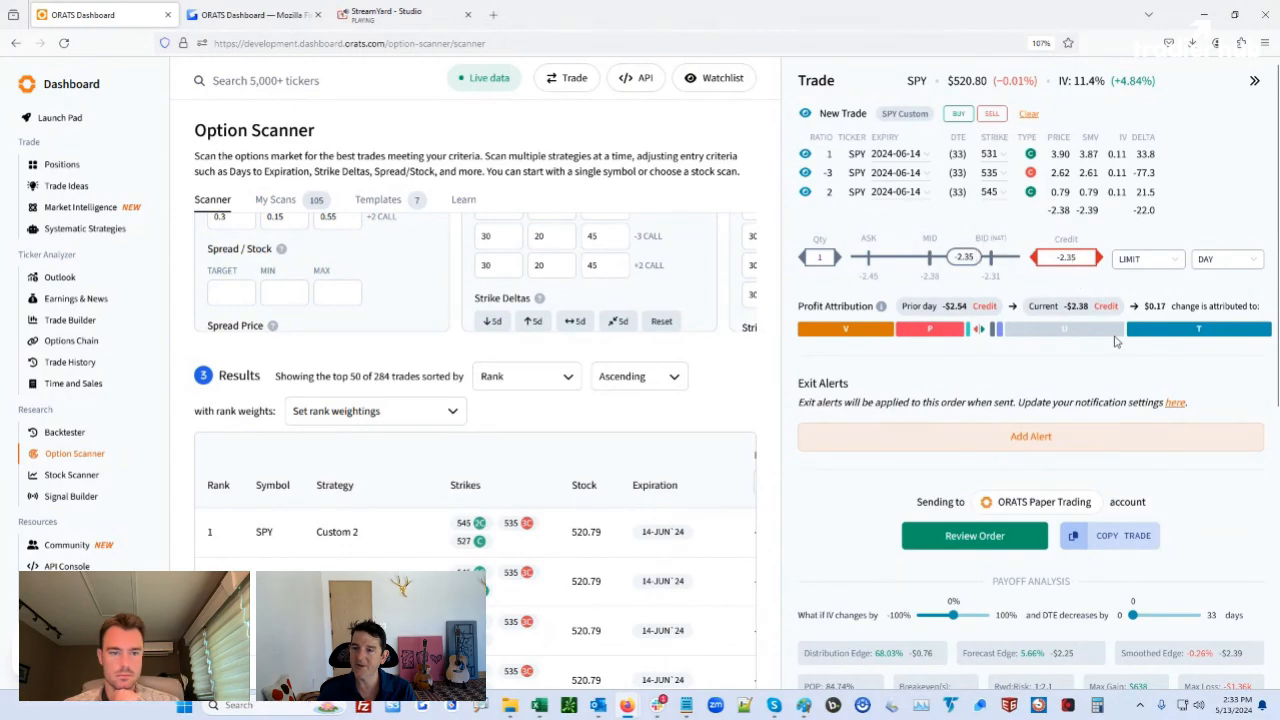
pyautogui.click(1163, 262)
pyautogui.click(1137, 320)
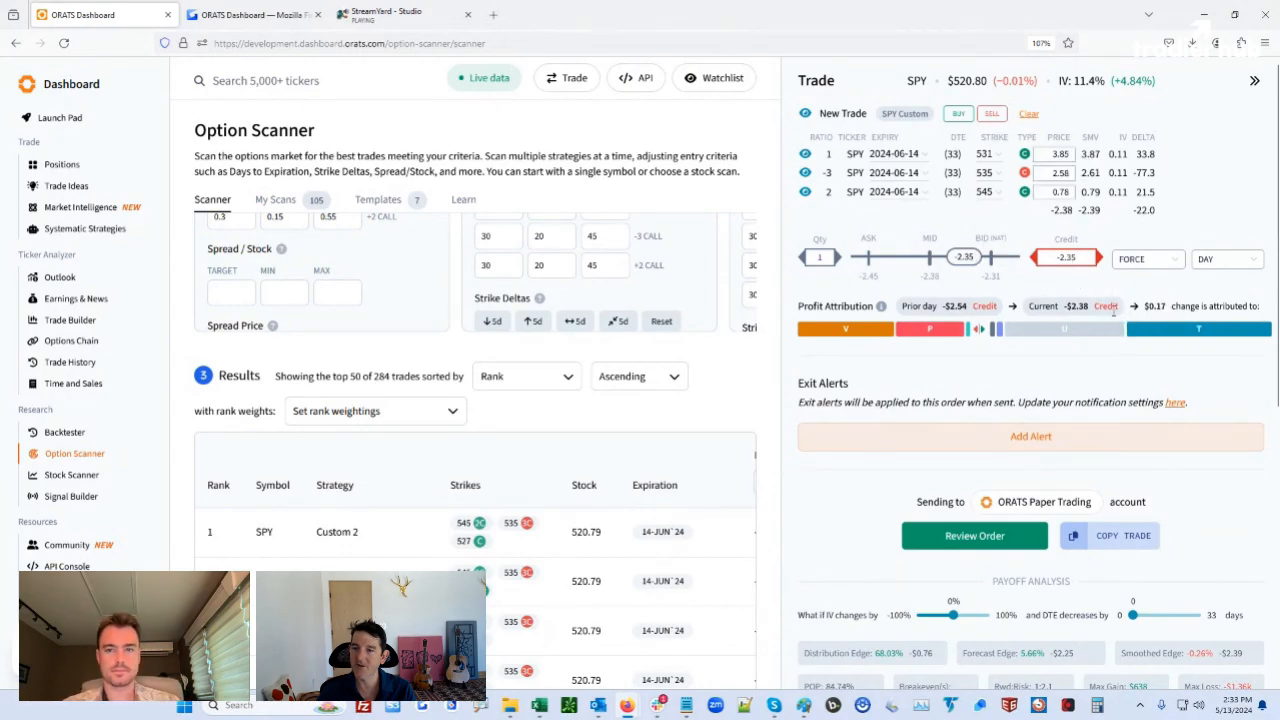
pyautogui.scroll(-2, 1030, 395)
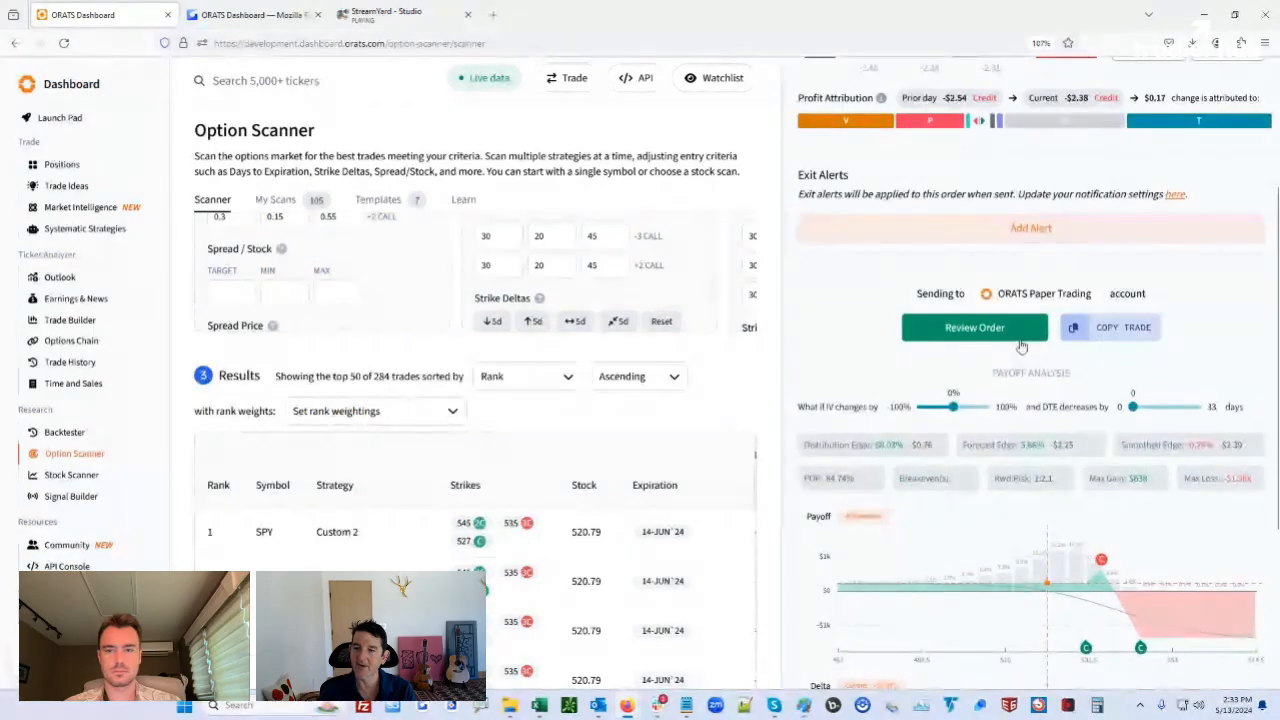
pyautogui.click(1005, 332)
pyautogui.click(1072, 390)
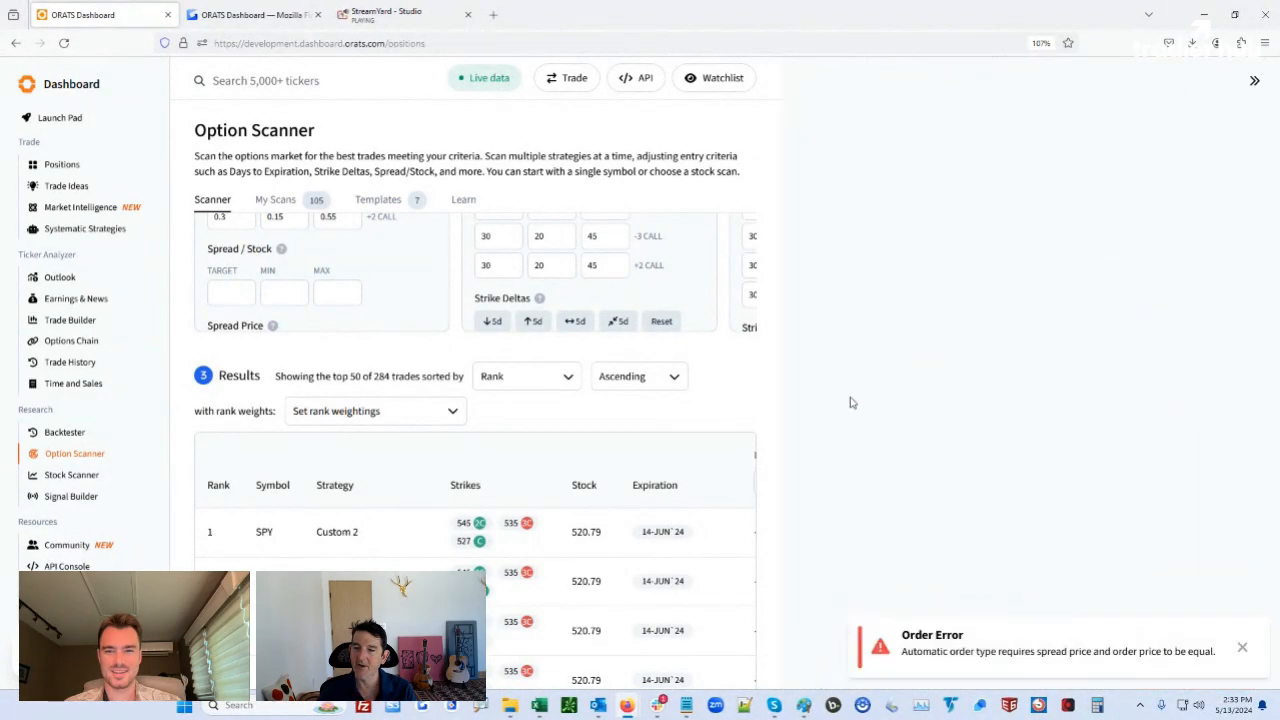
pyautogui.click(1244, 651)
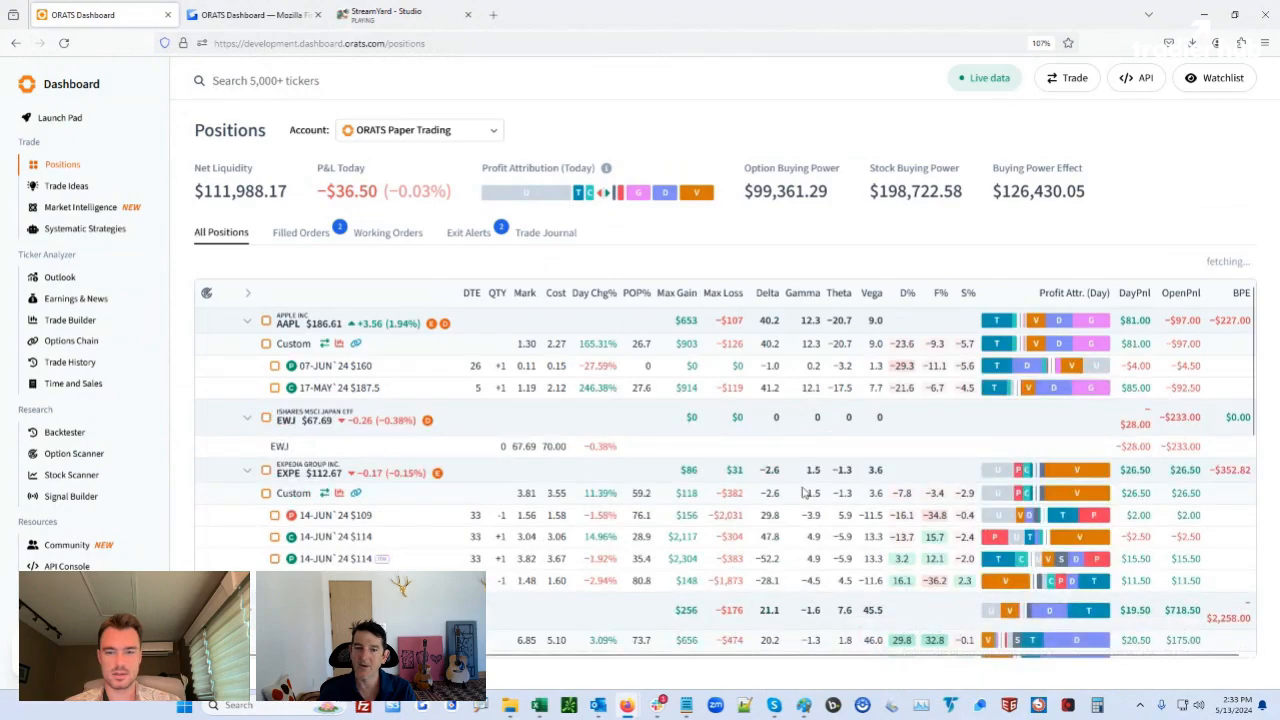
# Check the paper account's filled orders and collapse the list of all positions except for MSFT
pyautogui.click(298, 236)
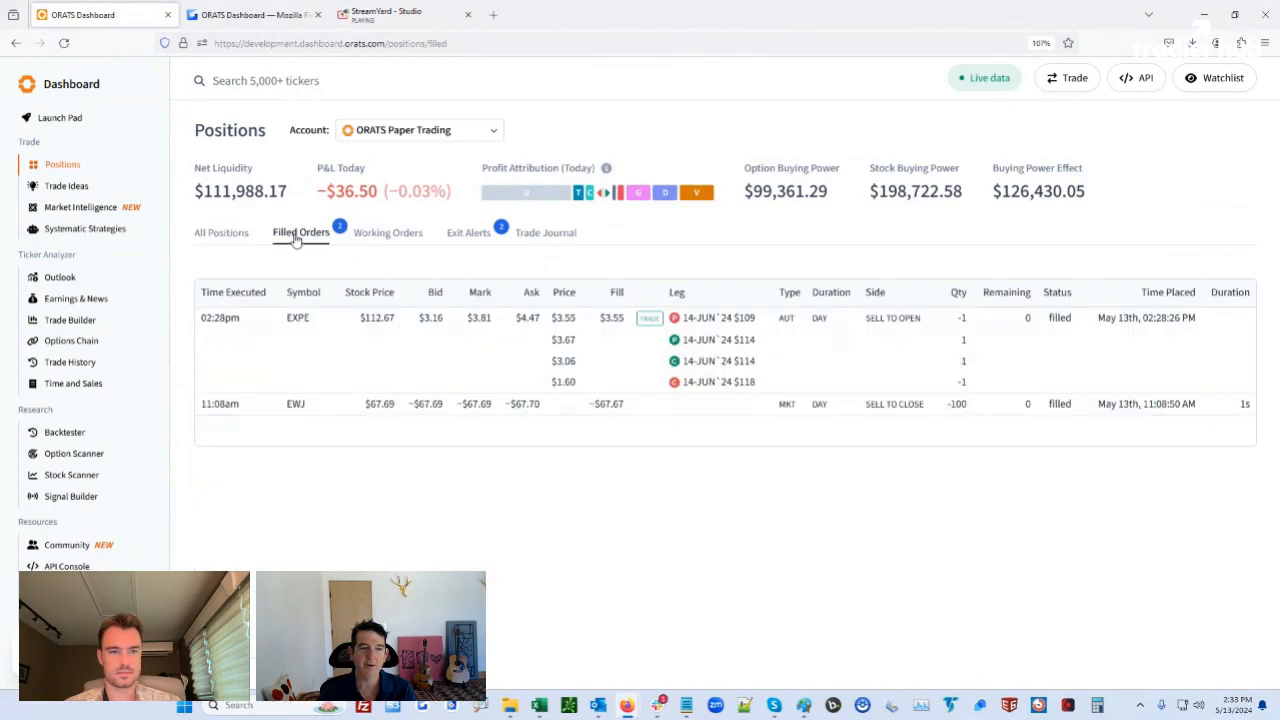
pyautogui.click(222, 234)
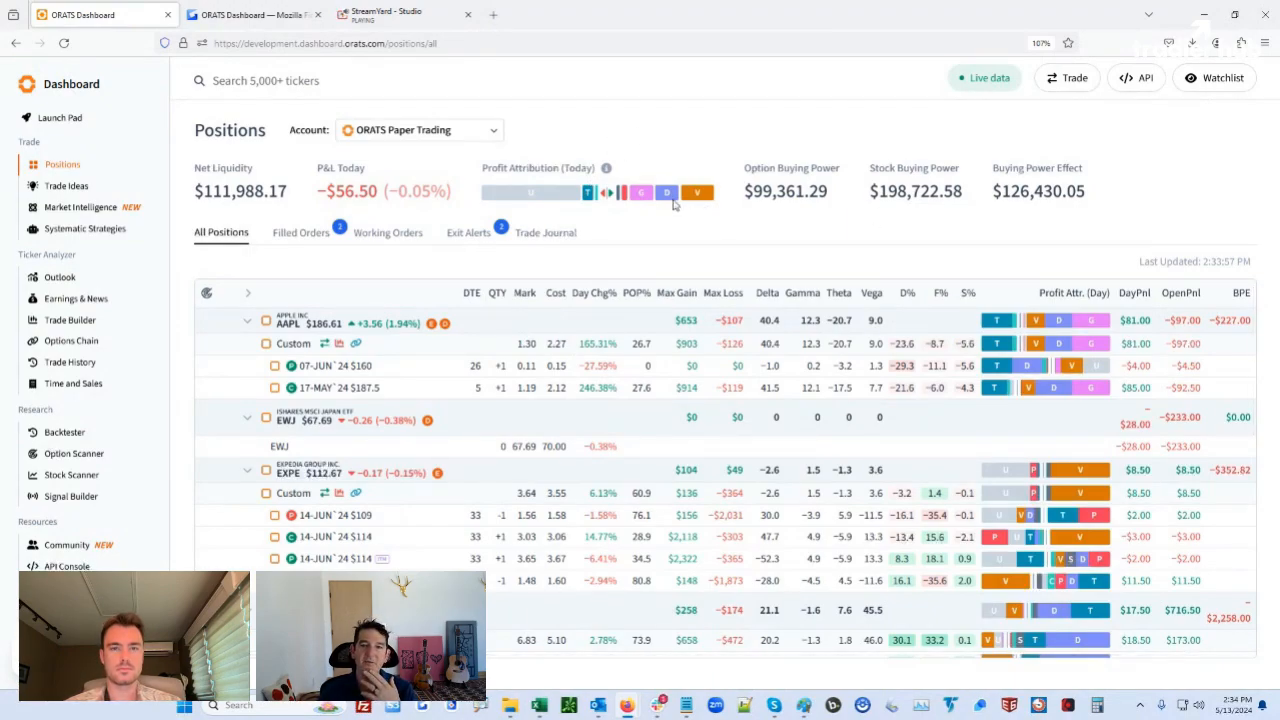
pyautogui.moveTo(548, 218)
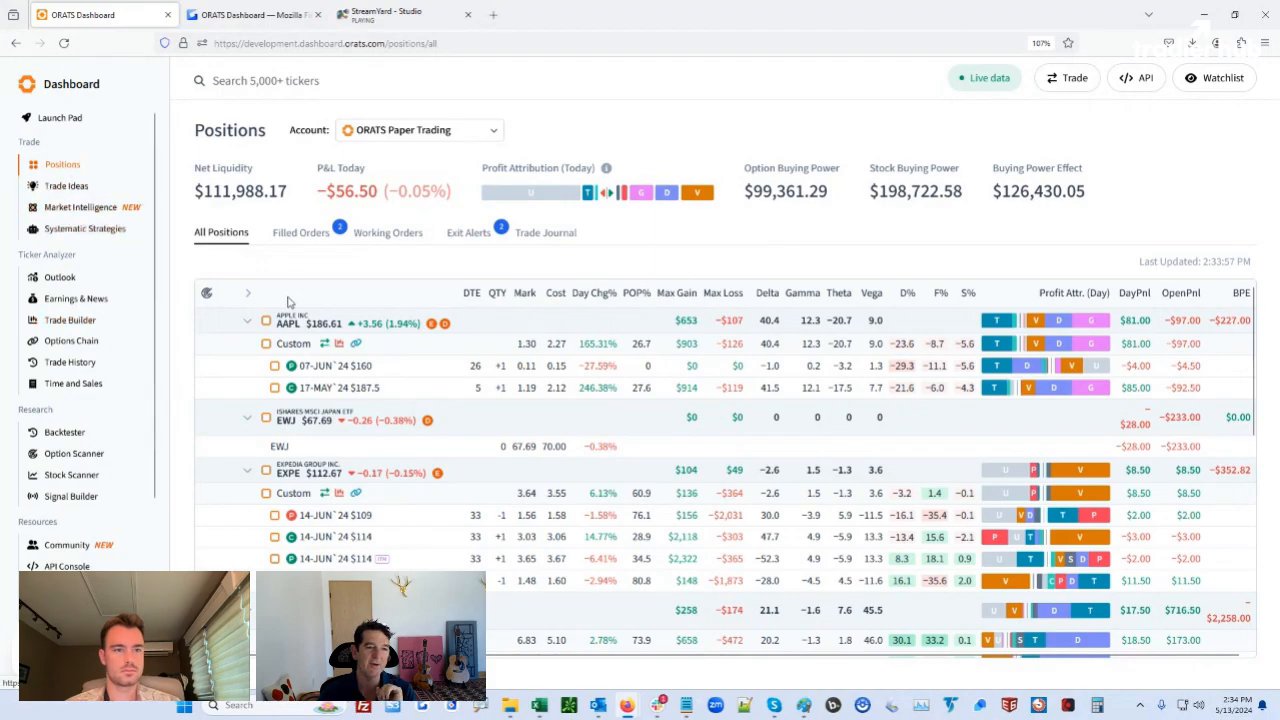
pyautogui.click(247, 293)
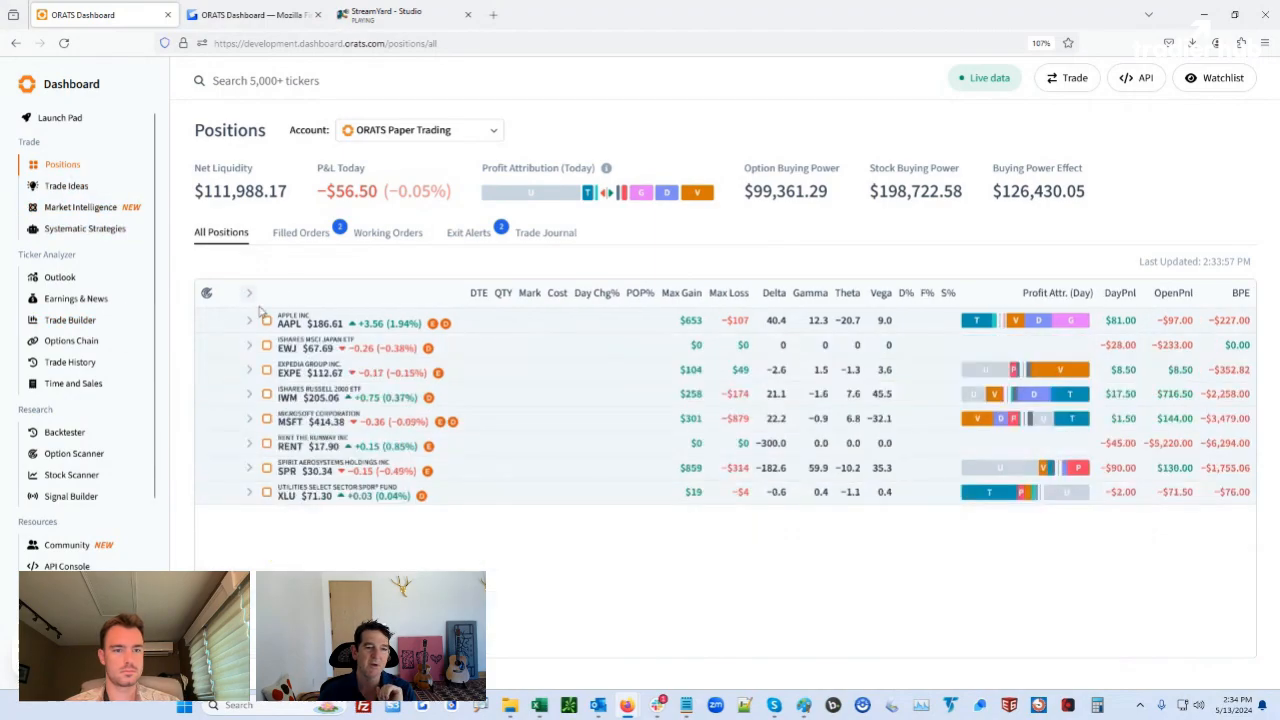
pyautogui.click(250, 422)
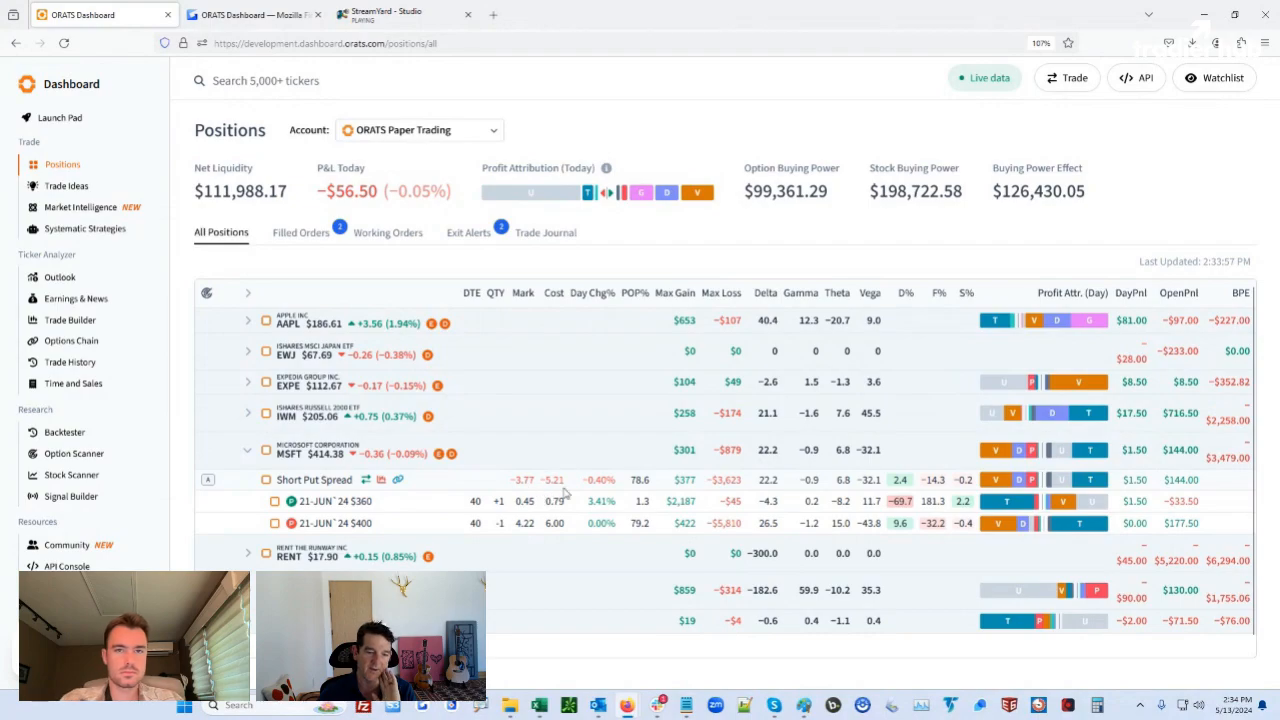
# Collapse the MSFT position and examine the added indicators and results of the "for Rev IronFly" scan in the Stock Scanner
pyautogui.click(248, 455)
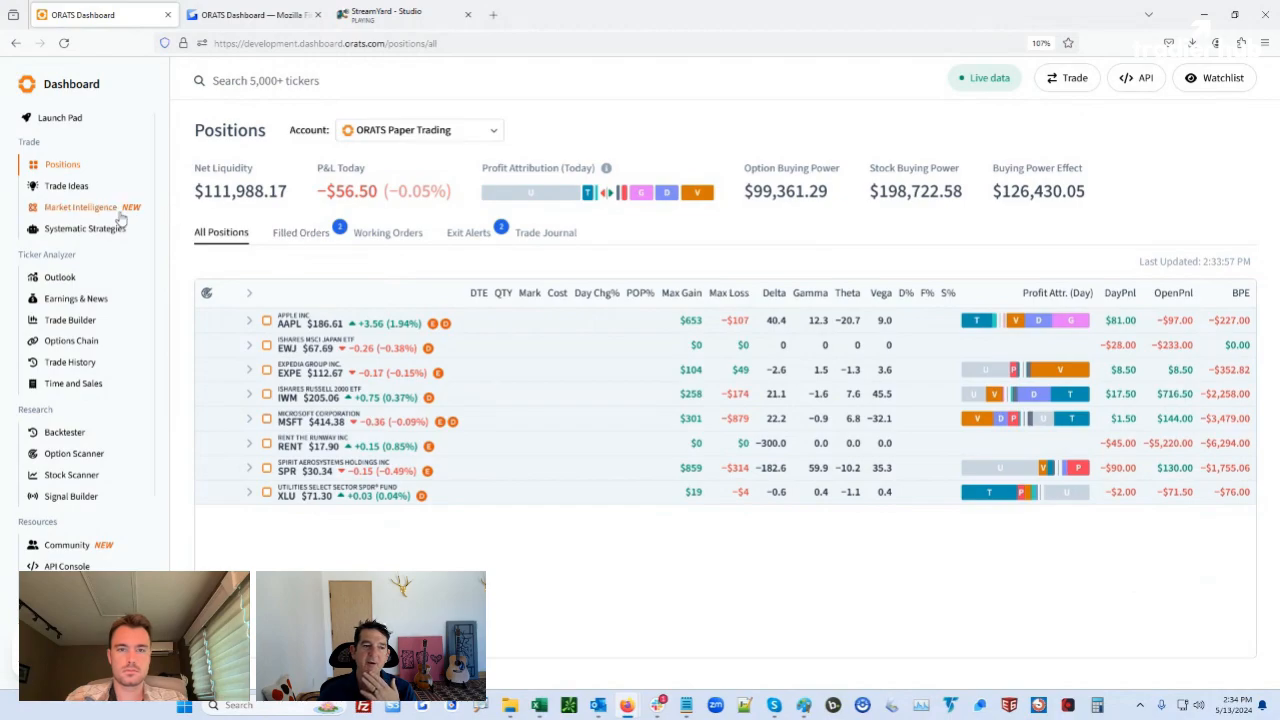
pyautogui.click(78, 453)
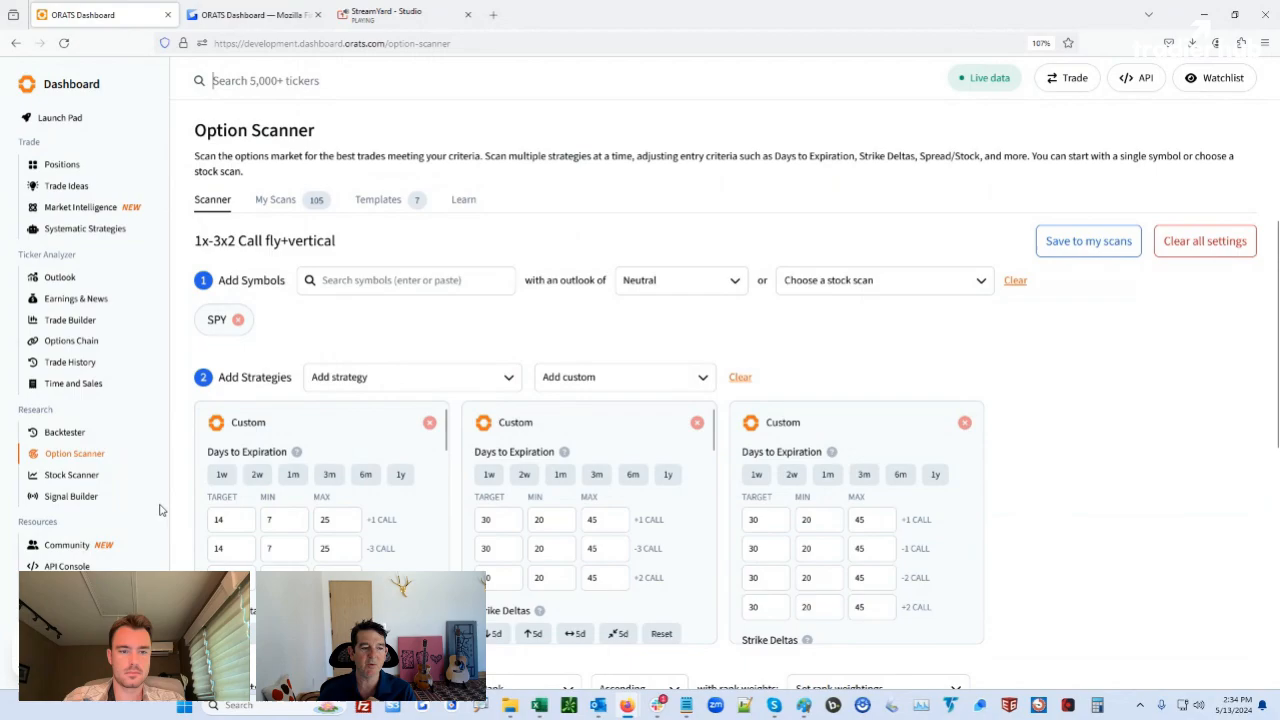
pyautogui.click(84, 479)
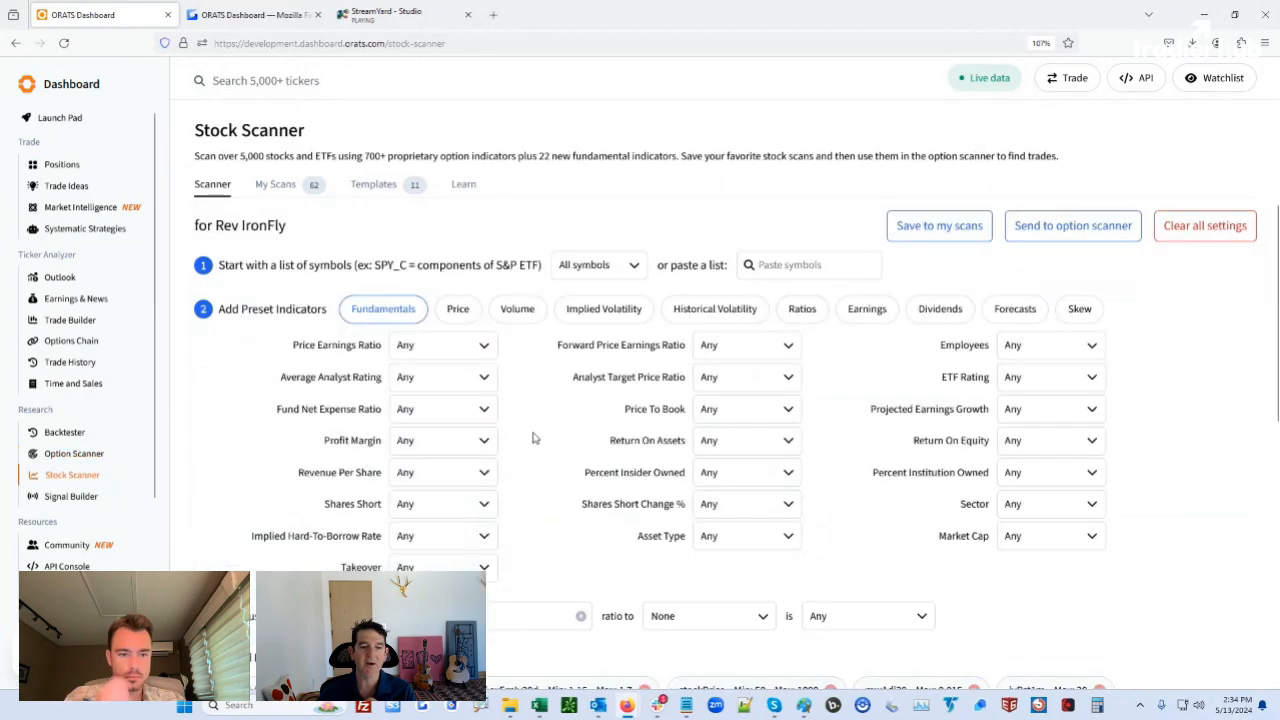
pyautogui.scroll(-1, 538, 522)
pyautogui.scroll(-3, 538, 522)
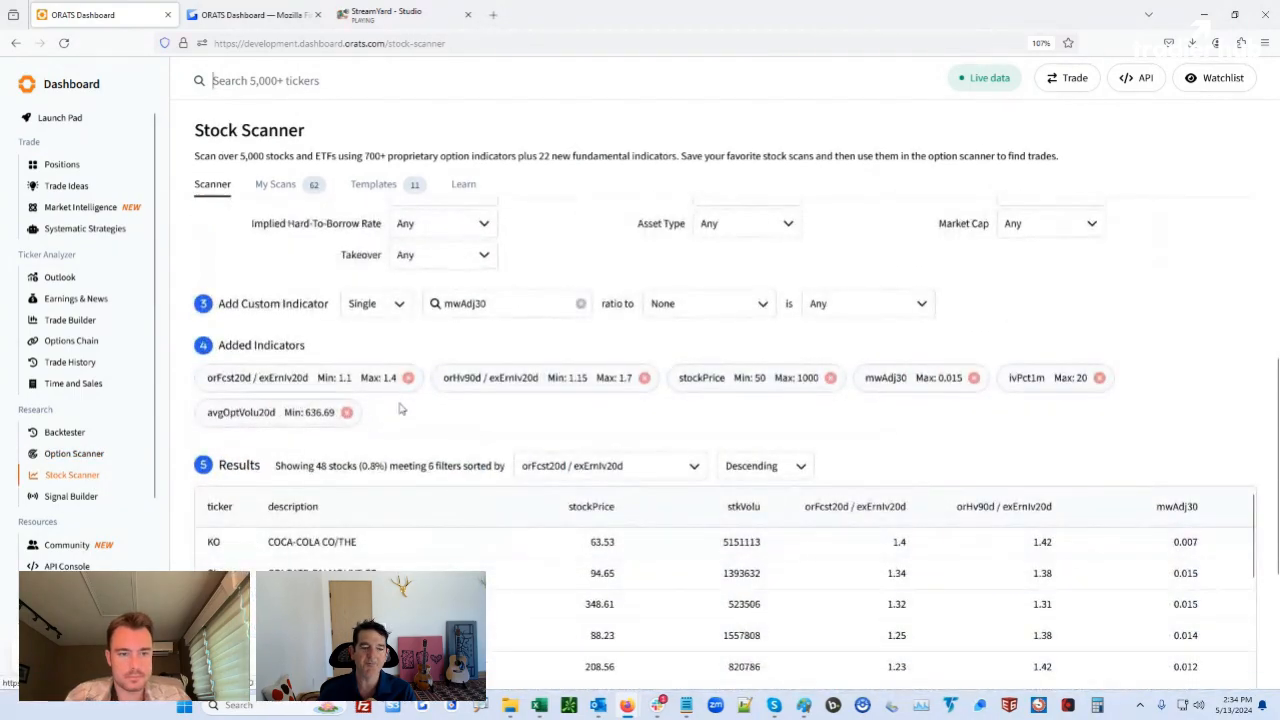
pyautogui.scroll(3, 571, 458)
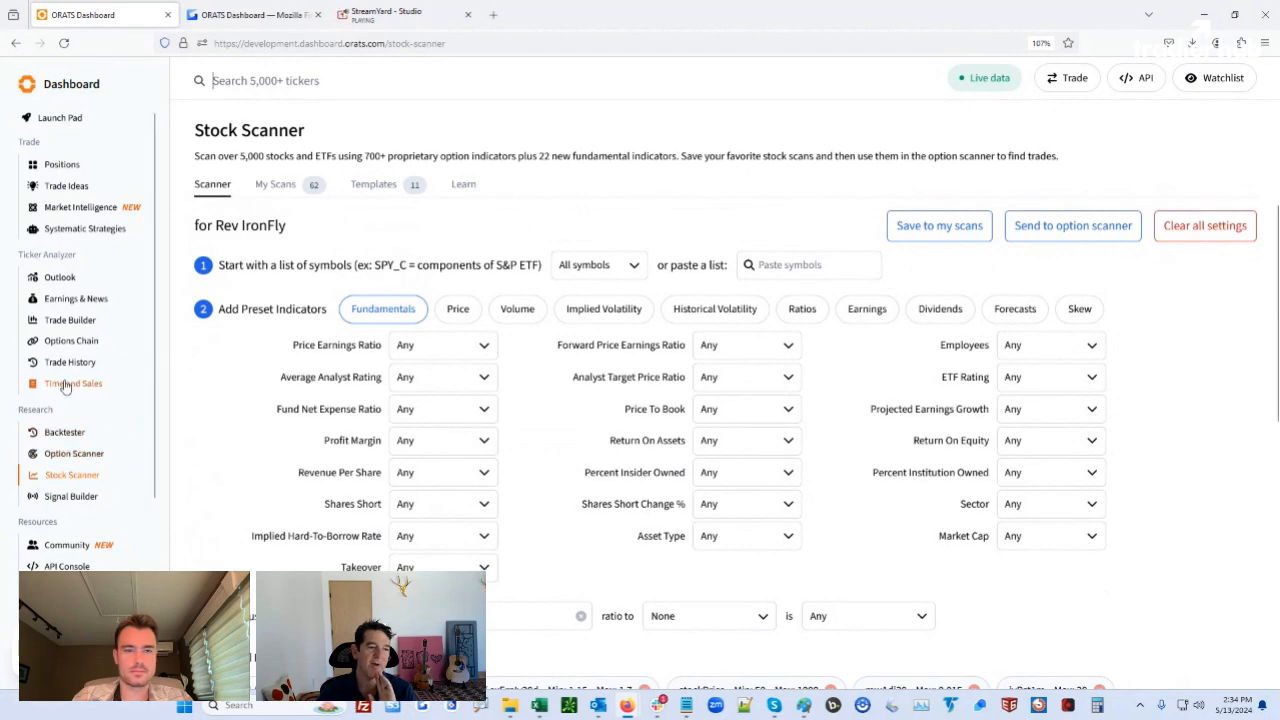
# Check the paper account's positions again, and review the strategy criteria and ranked SPY trades of the 1x-3x2 Call fly+vertical option scan
pyautogui.click(62, 164)
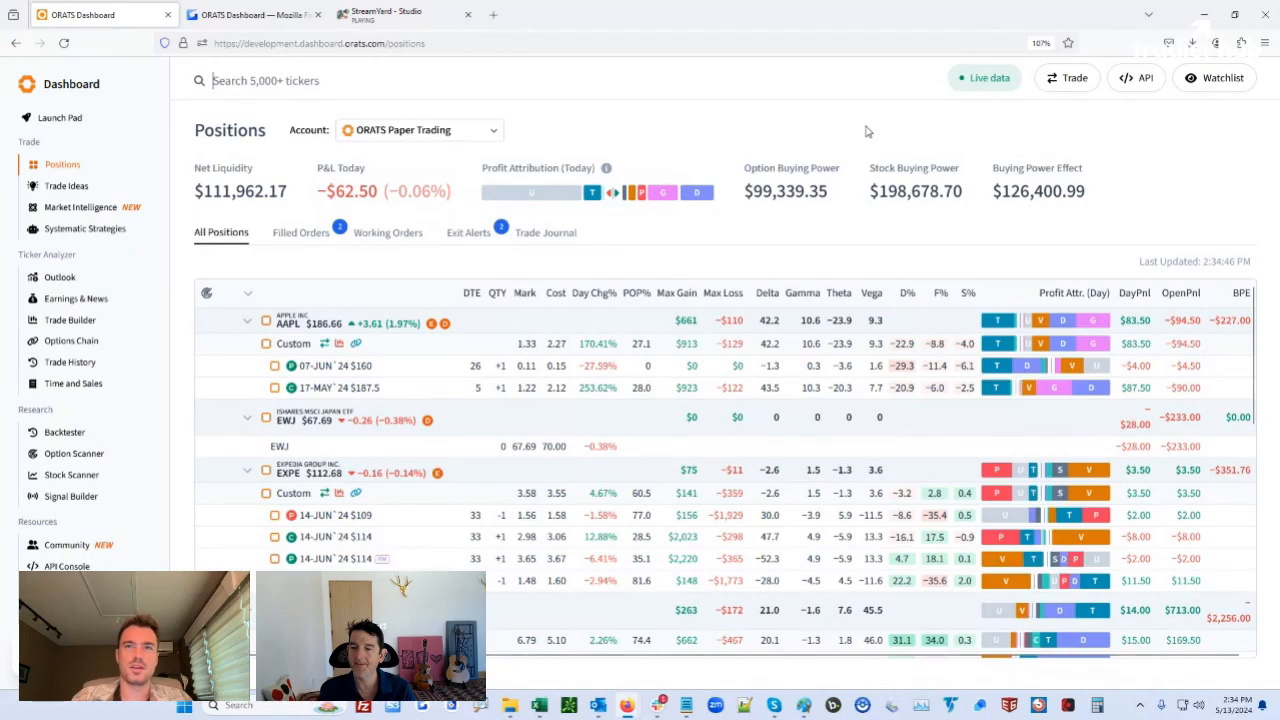
pyautogui.click(71, 455)
pyautogui.scroll(-1, 940, 488)
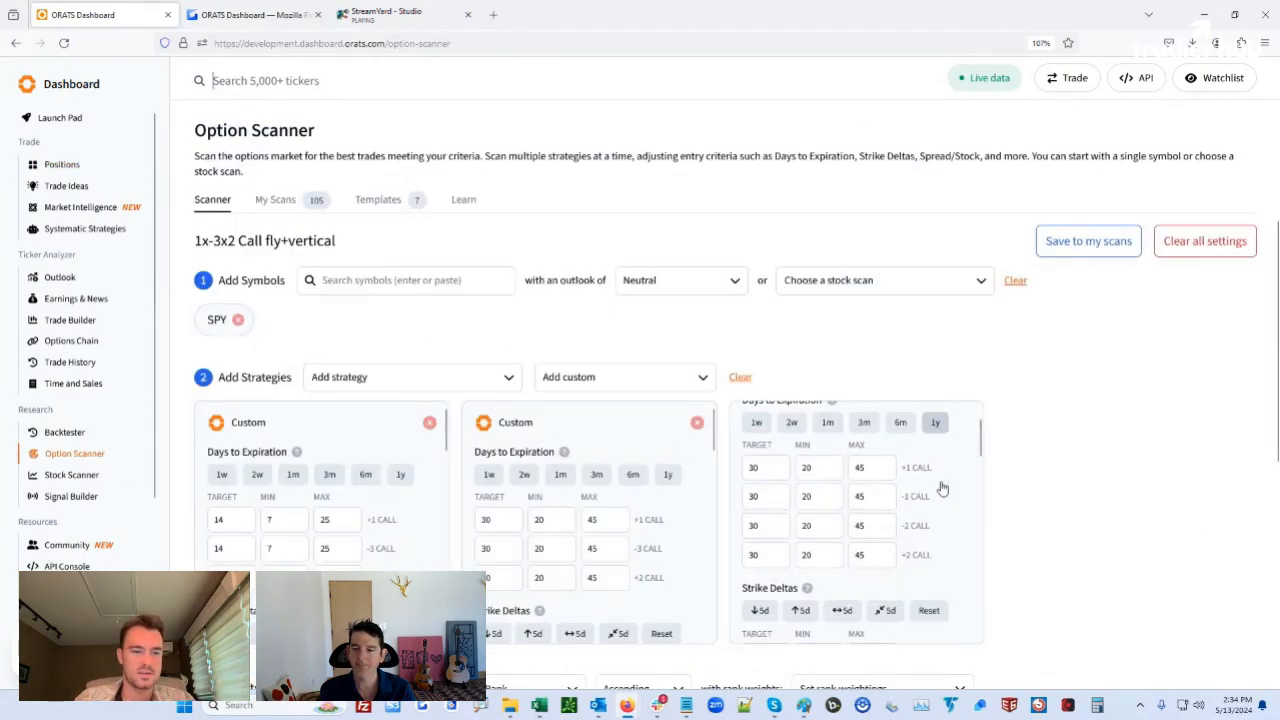
pyautogui.scroll(-6, 940, 488)
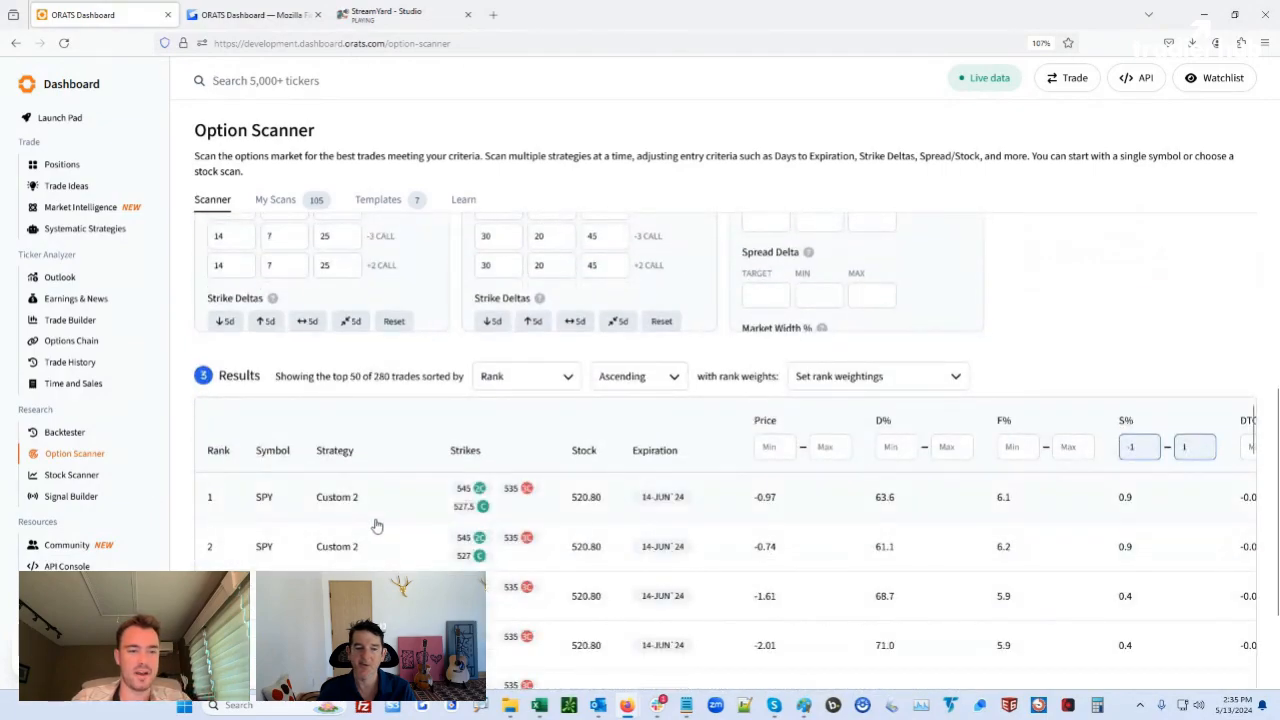
pyautogui.scroll(6, 750, 420)
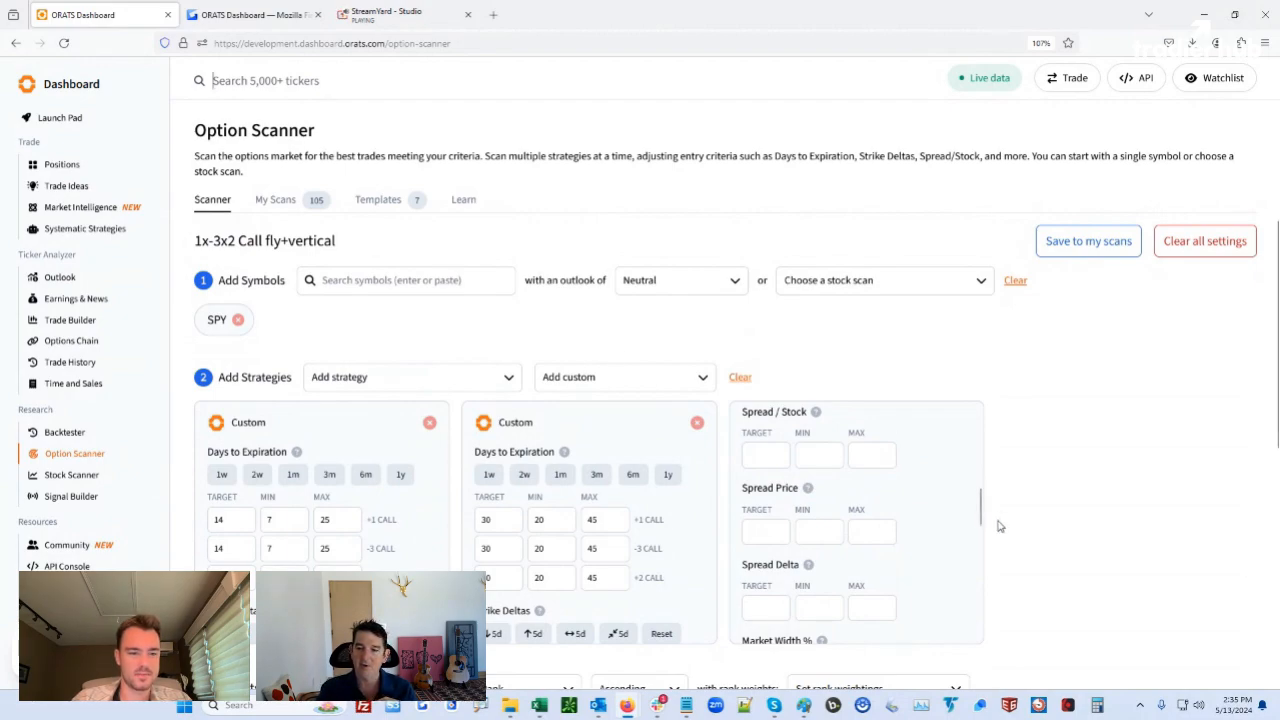
pyautogui.scroll(5, 969, 527)
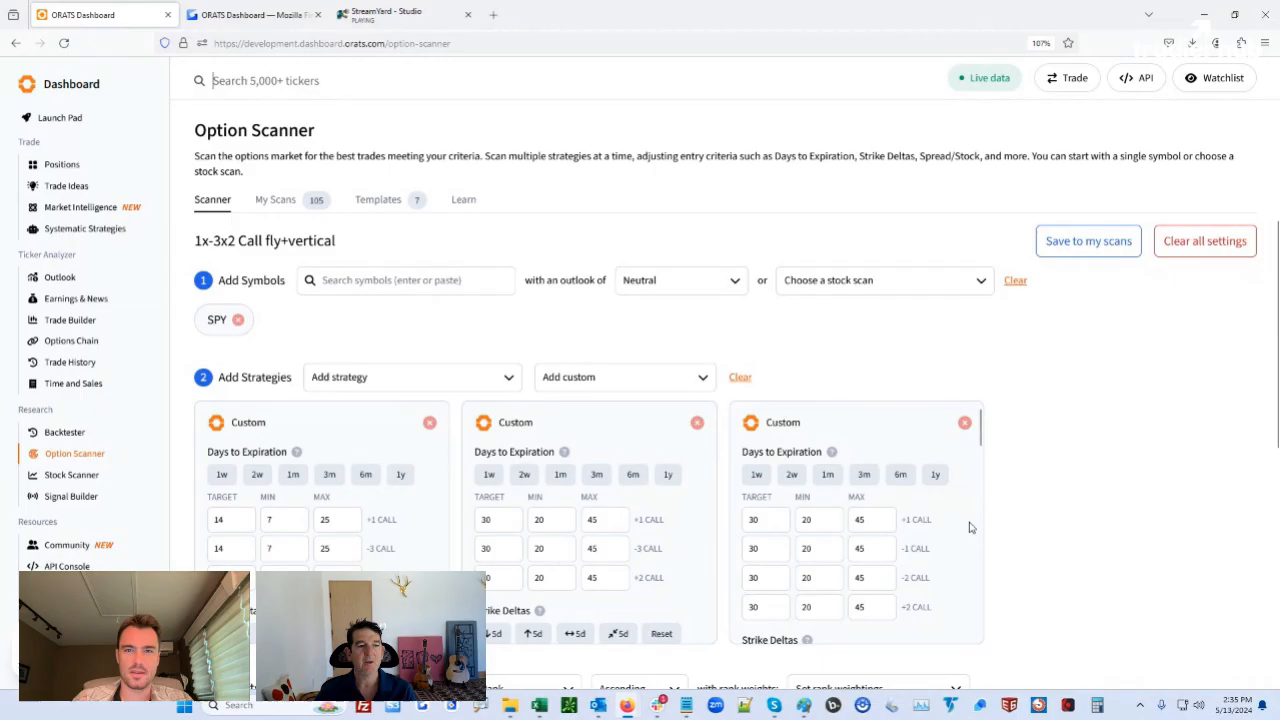